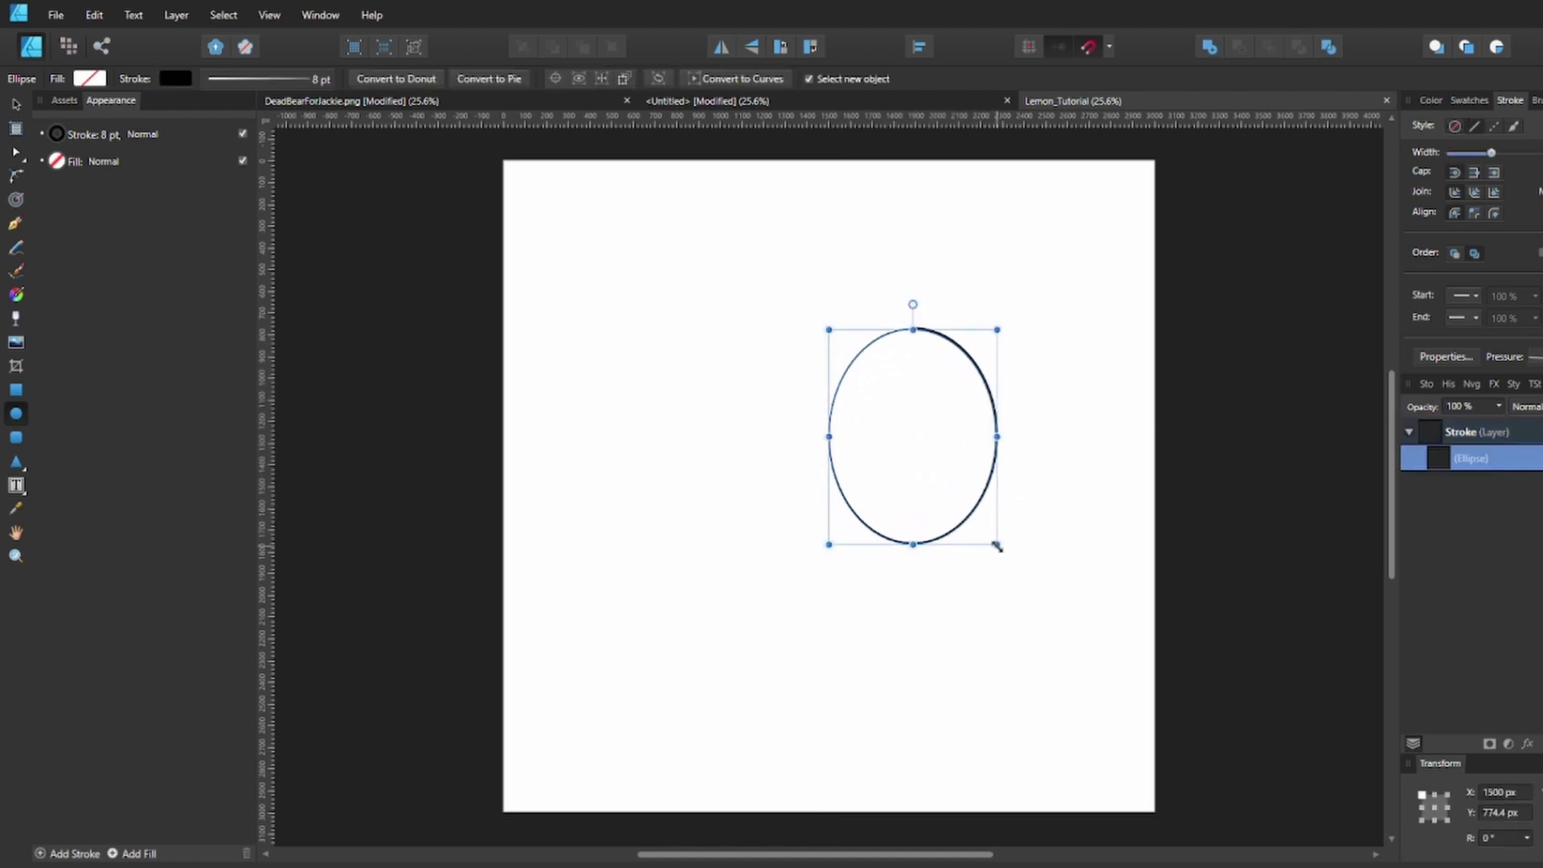
Reset the ellipse's stroke pressure to a uniform 8 pt line and centre the ellipse on the page
left_click(1533, 357)
key("ctrl+z")
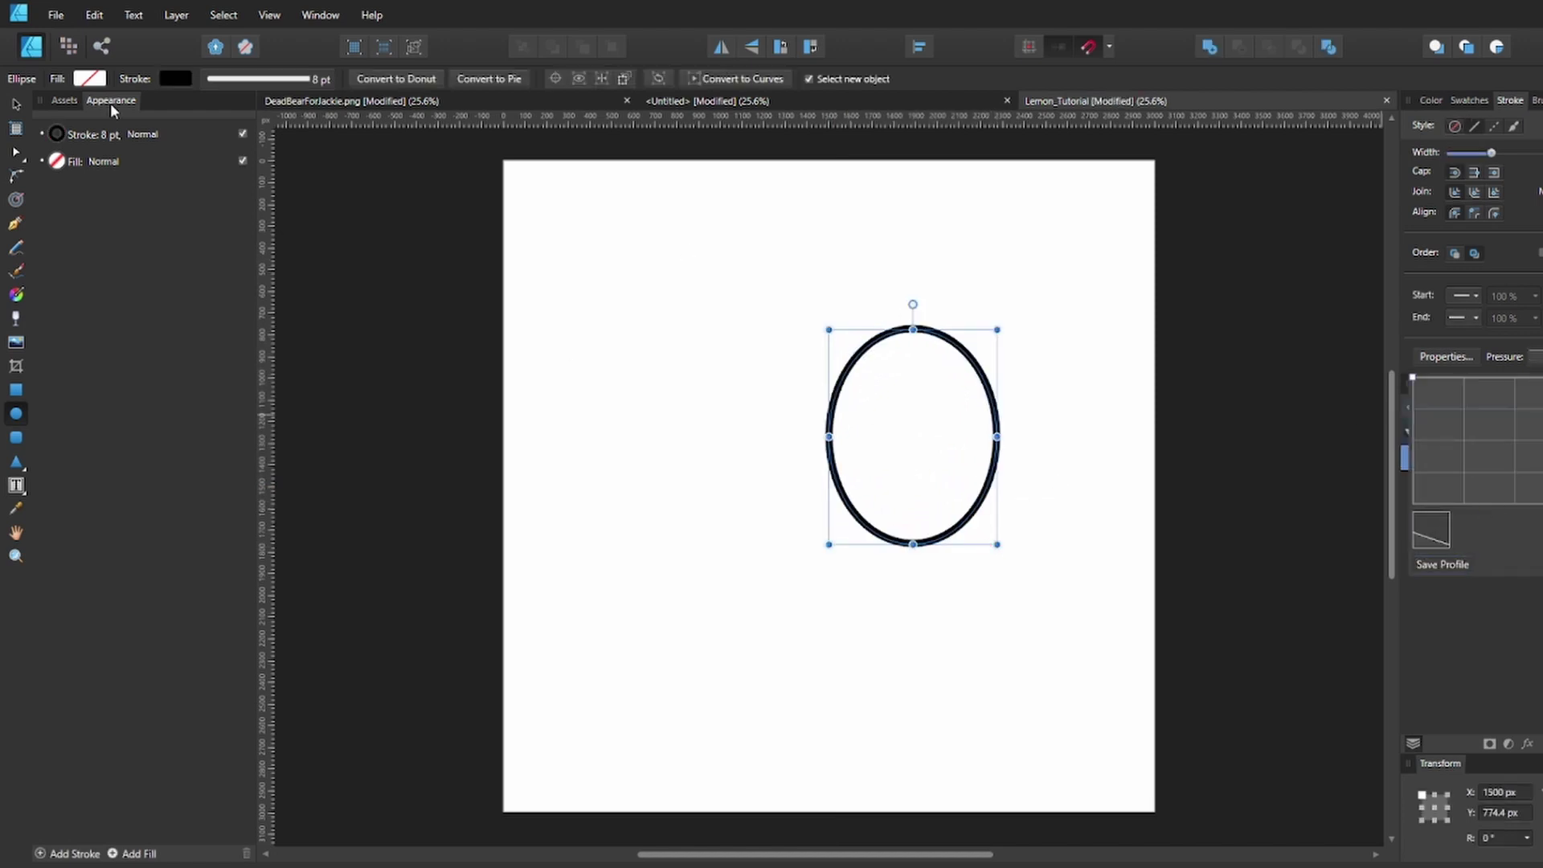
left_click(663, 358)
key("v")
left_click(860, 360)
left_click_drag(849, 364, 806, 383)
left_click(840, 79)
left_click(918, 78)
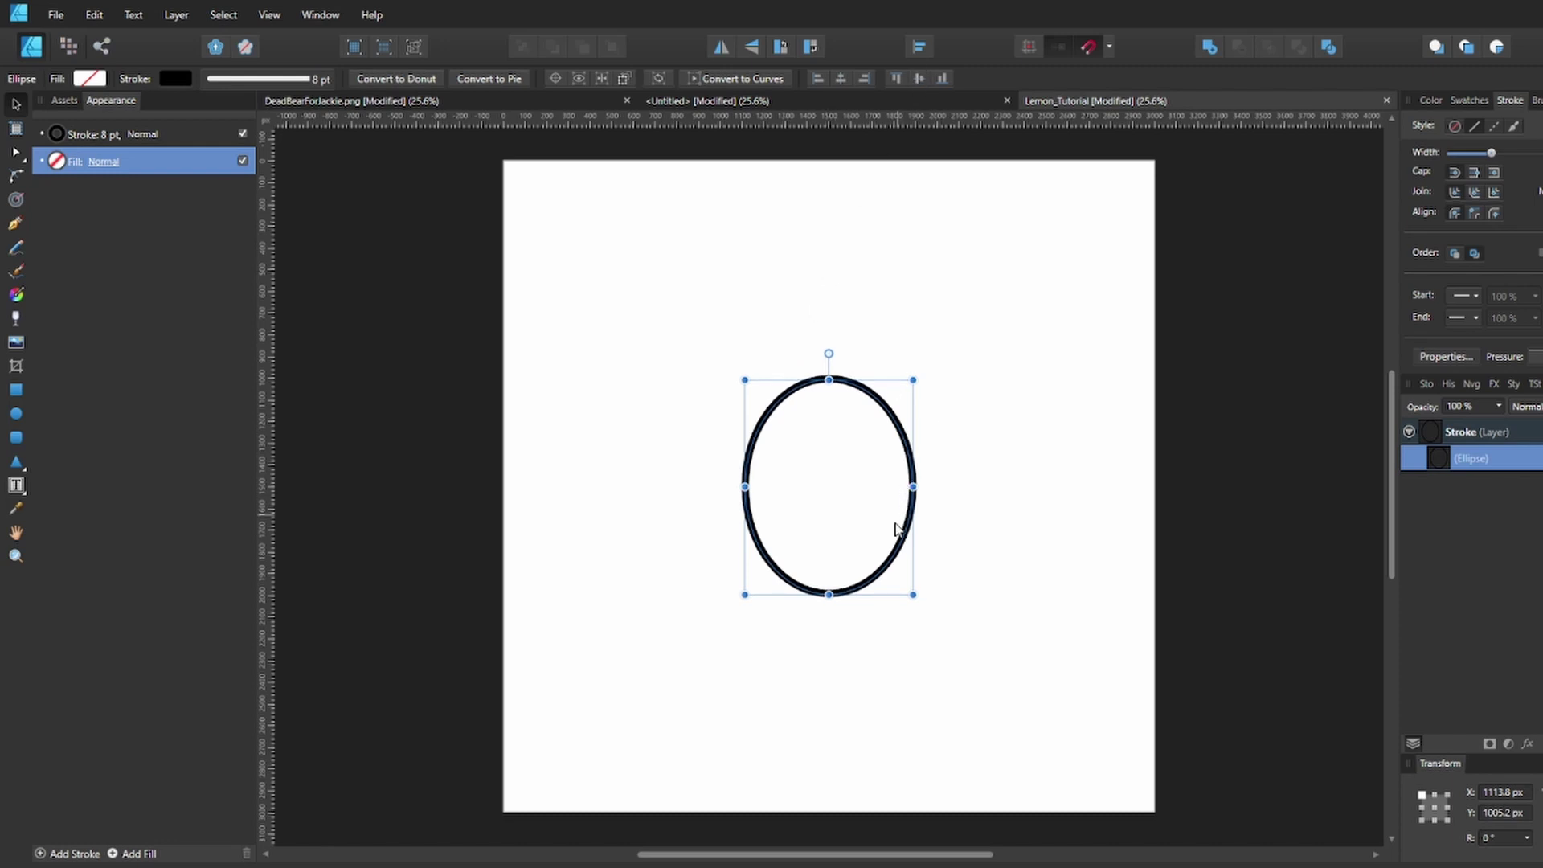
Draw a small rectangle on top of the ellipse and centre it horizontally
left_click(16, 392)
left_click_drag(779, 351, 845, 380)
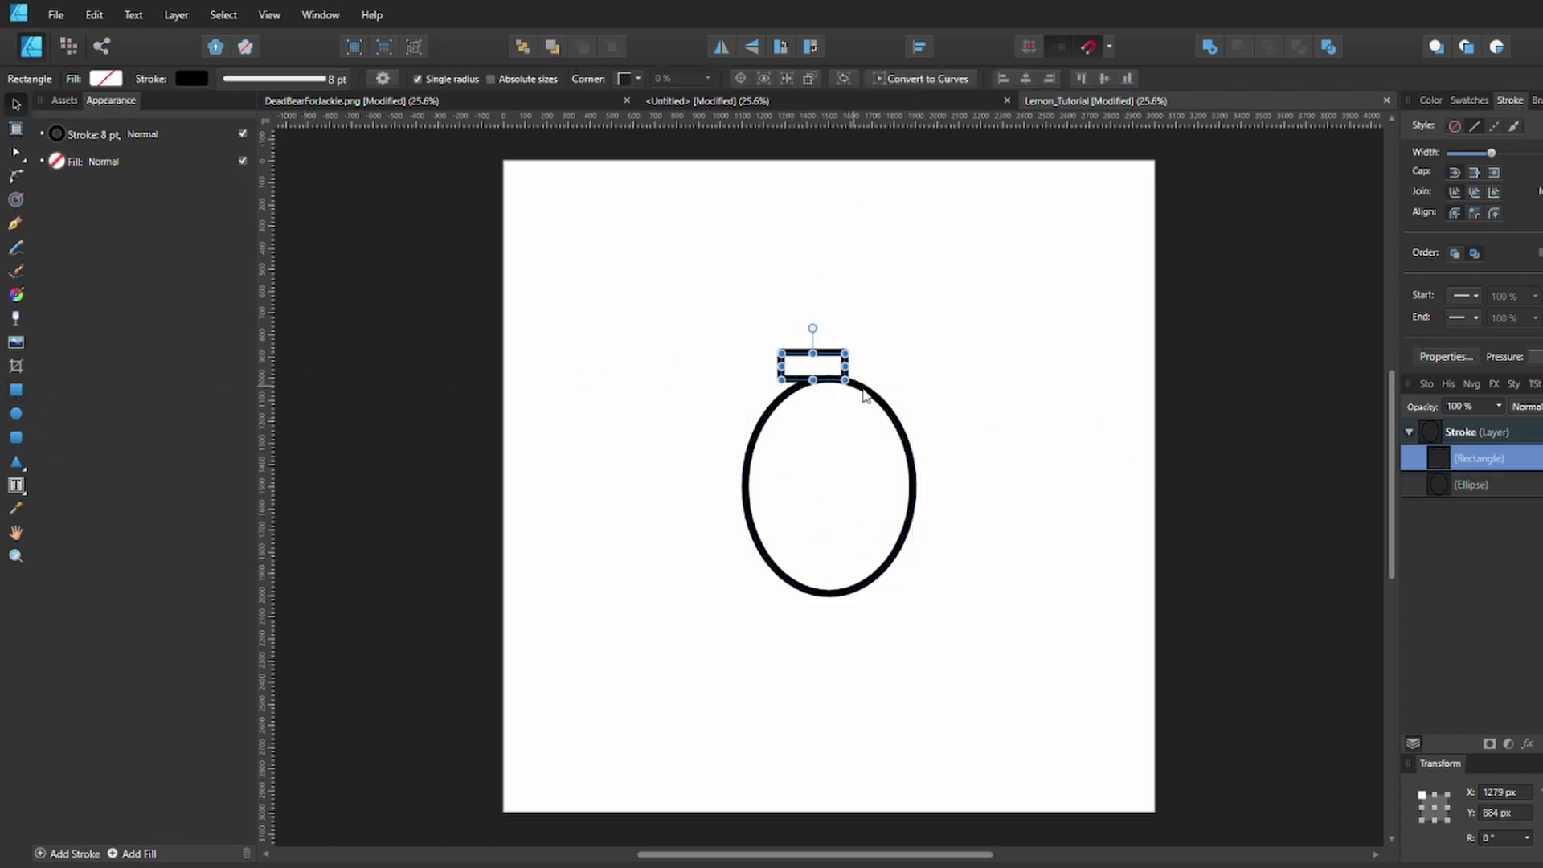
left_click(863, 389, "shift")
left_click(441, 80)
left_click(913, 384)
left_click(861, 373)
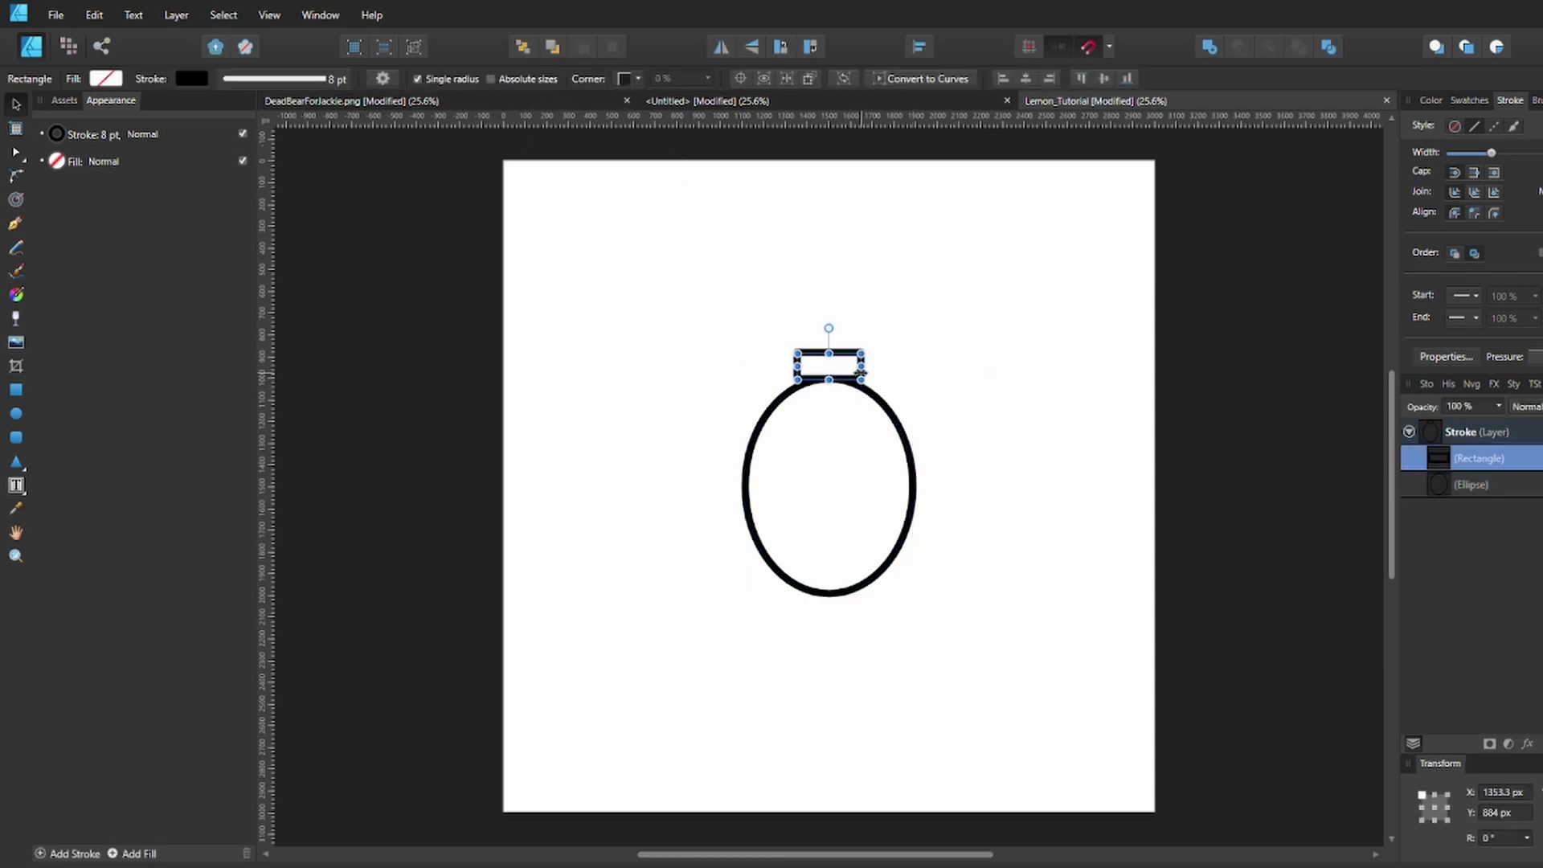
Narrow the rectangle evenly about its centre and lower it until it overlaps the ellipse's top edge
left_click_drag(851, 378, 855, 387)
left_click(889, 380)
left_click(857, 379)
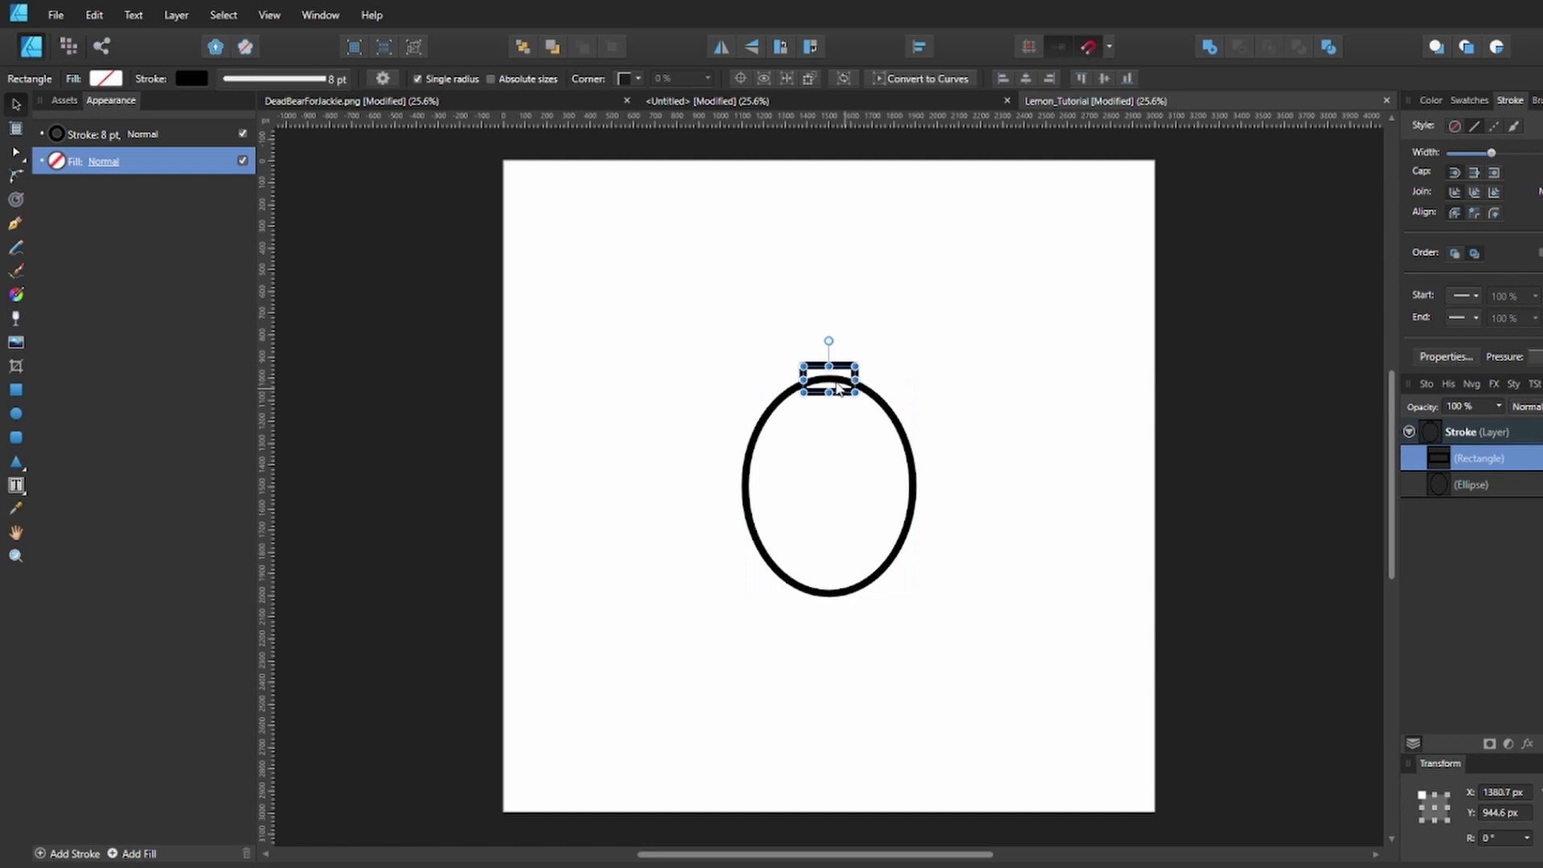
key("Down")
key("Down")
key("Down")
key("Down")
key("Down")
key("Down")
key("Down")
key("Down")
key("Down")
key("Down")
key("Down")
key("Down")
key("Down")
key("Down")
key("Down")
key("Down")
key("Down")
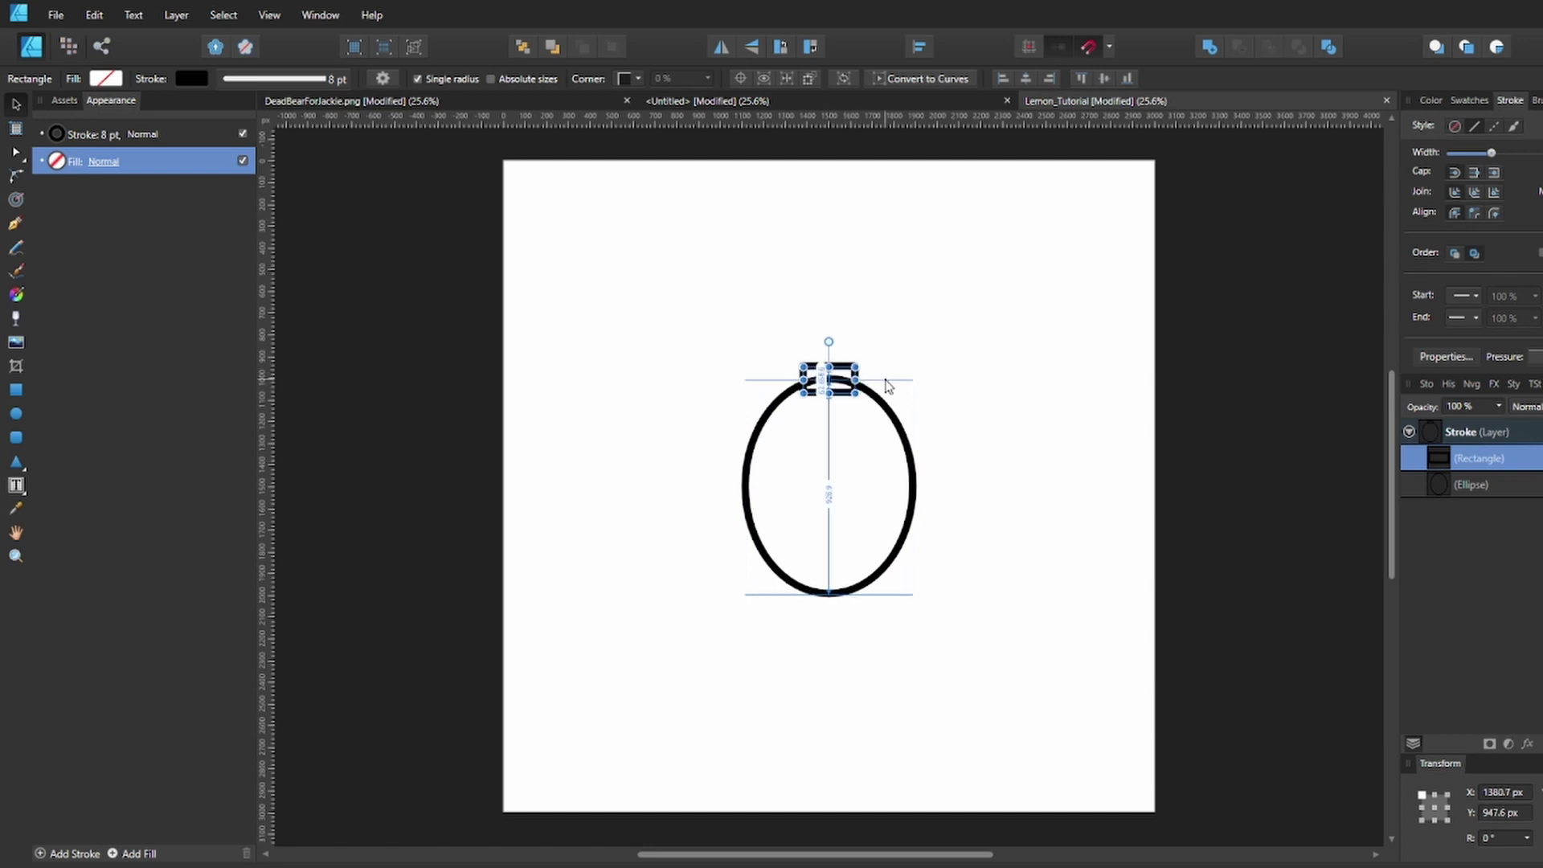
Draw a small triangle at the bottom of the ellipse and flip it vertically so it points downward
left_click(18, 463)
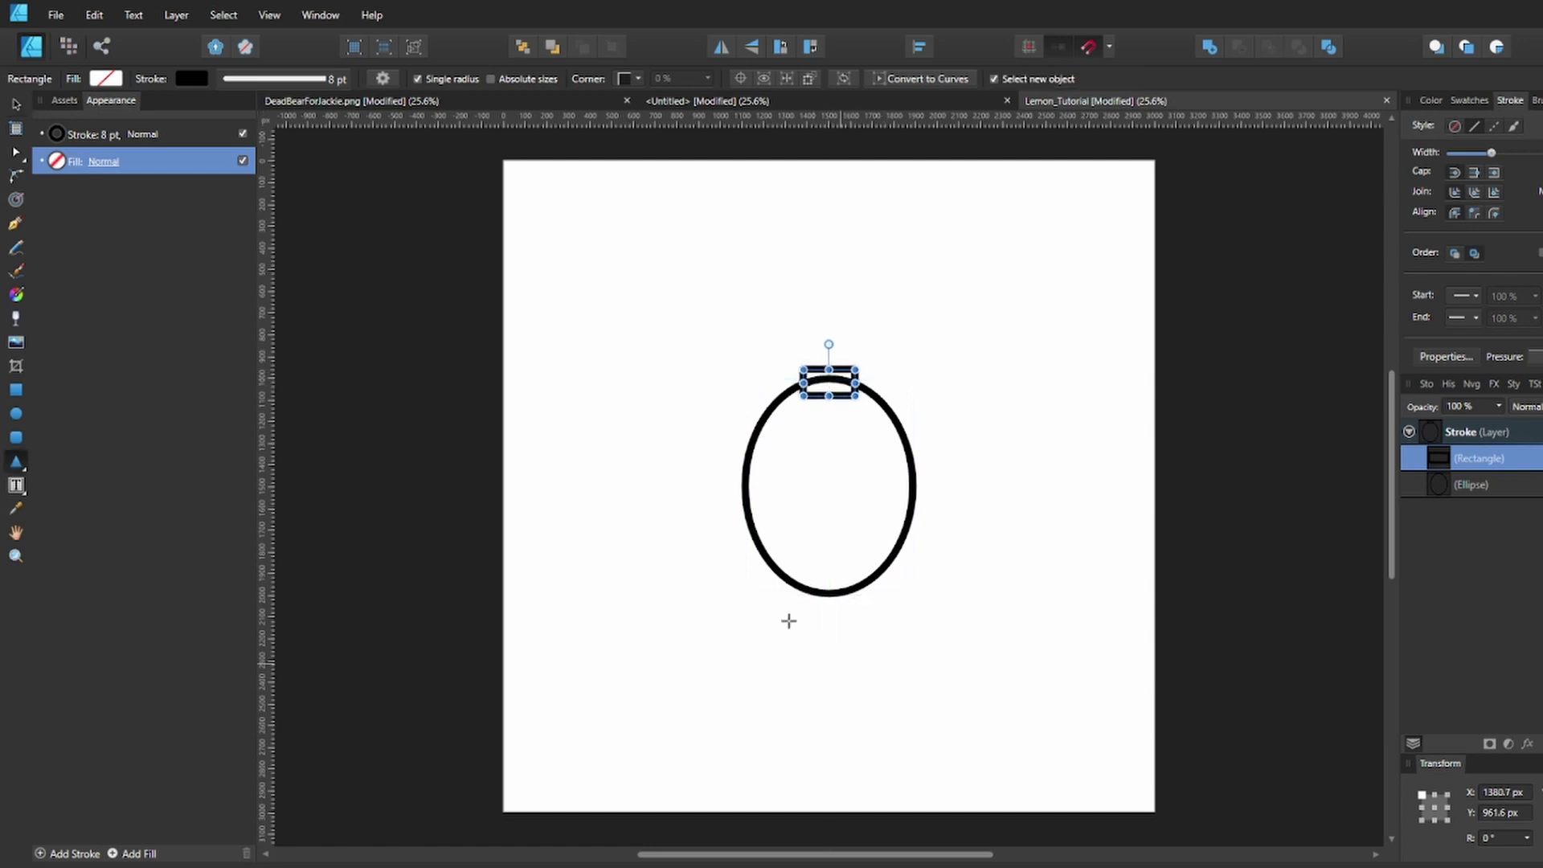
left_click_drag(788, 620, 856, 593)
left_click(752, 46)
key("v")
left_click(883, 609)
left_click(843, 604)
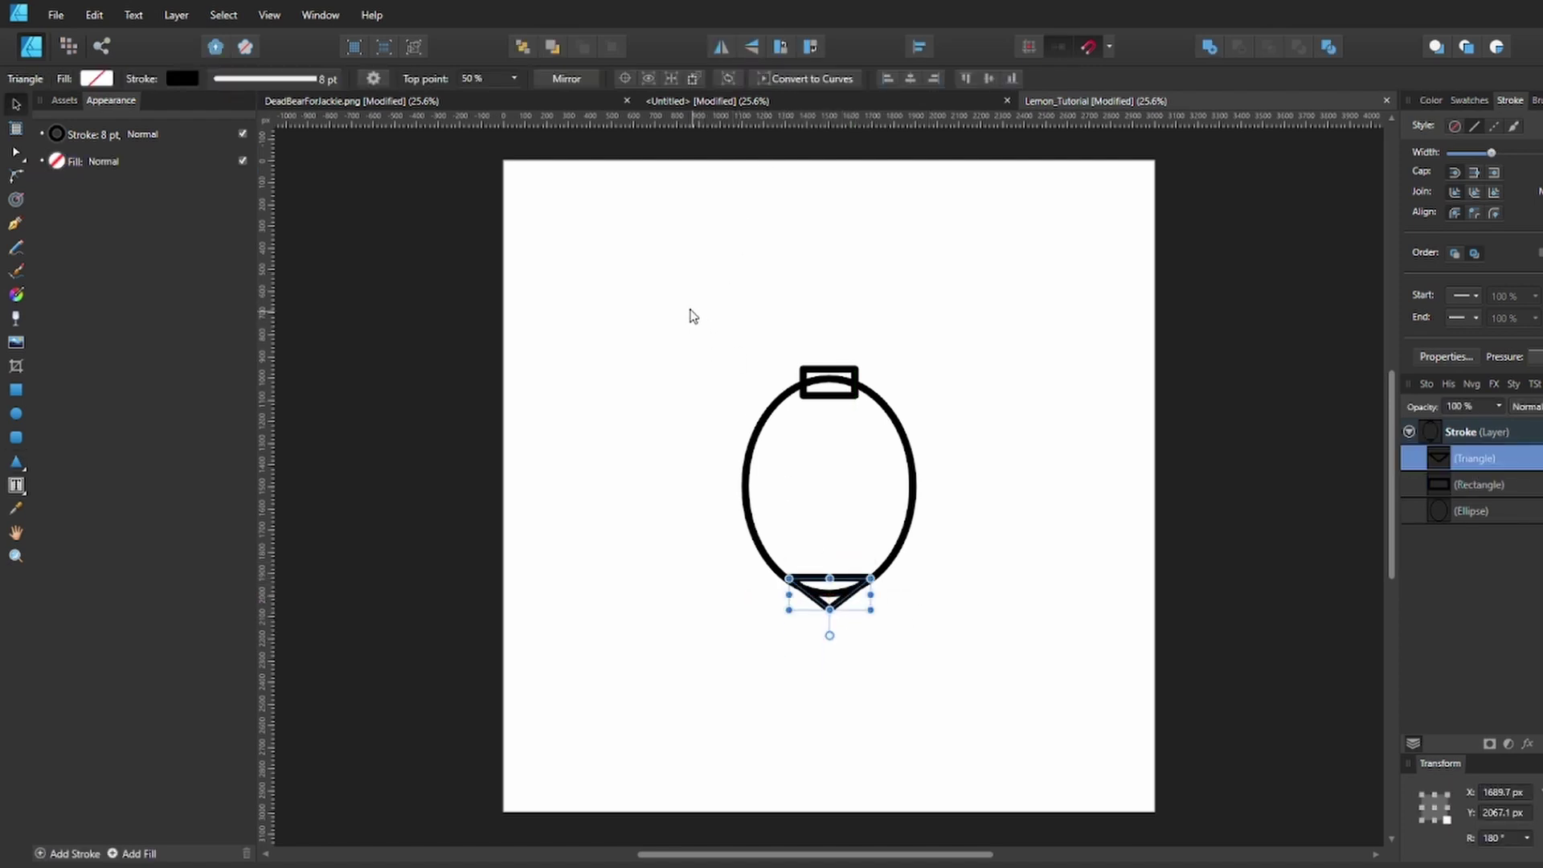
Unite the ellipse, rectangle and triangle into one outline and round its pointed bottom tip with the Corner tool
left_click_drag(686, 303, 967, 676)
left_click(1209, 46)
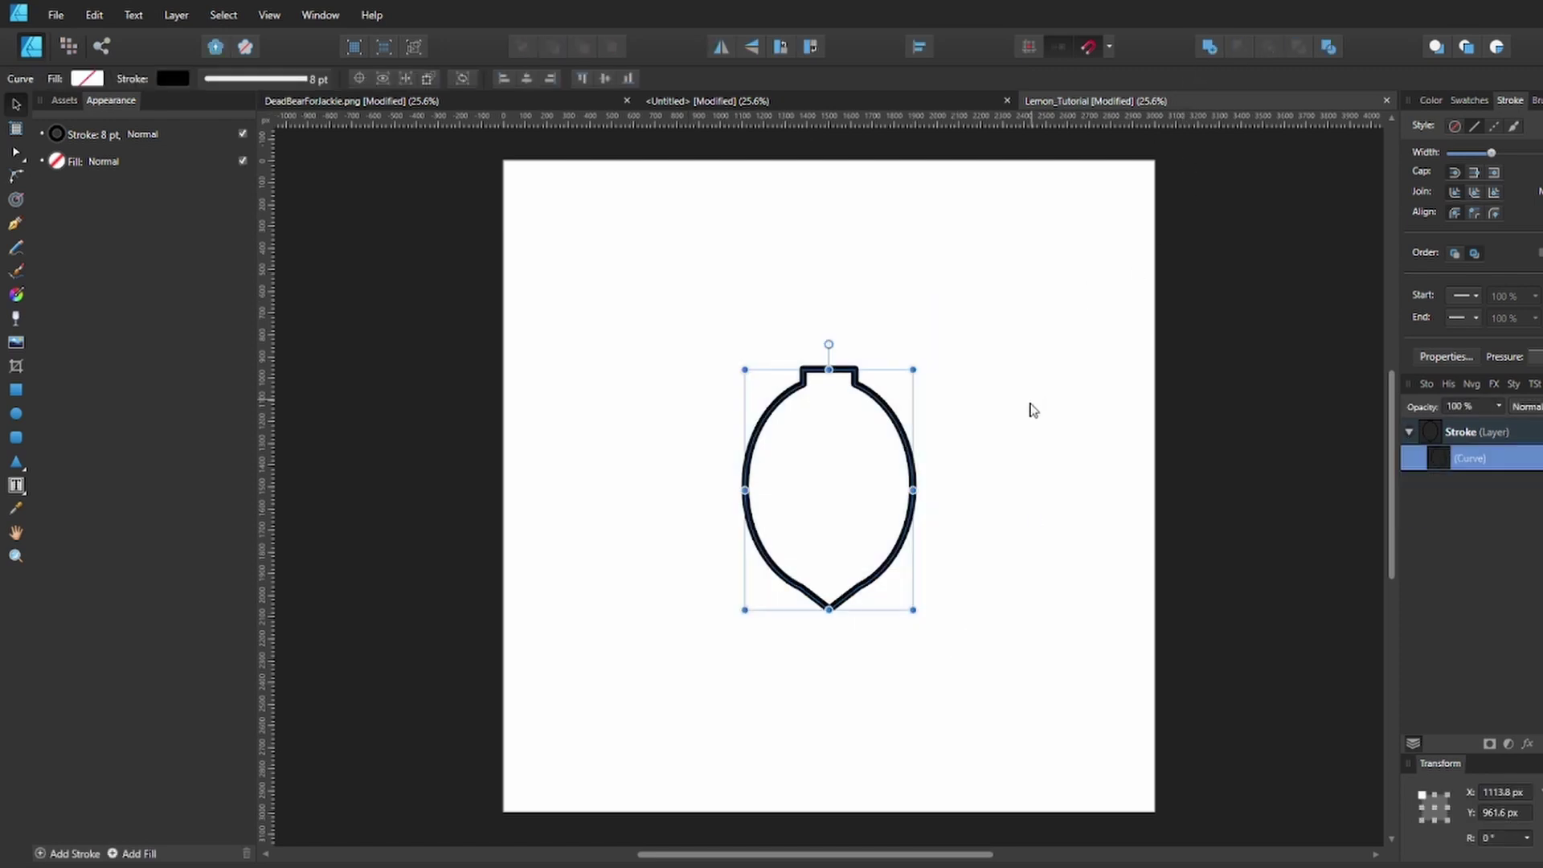
key("c")
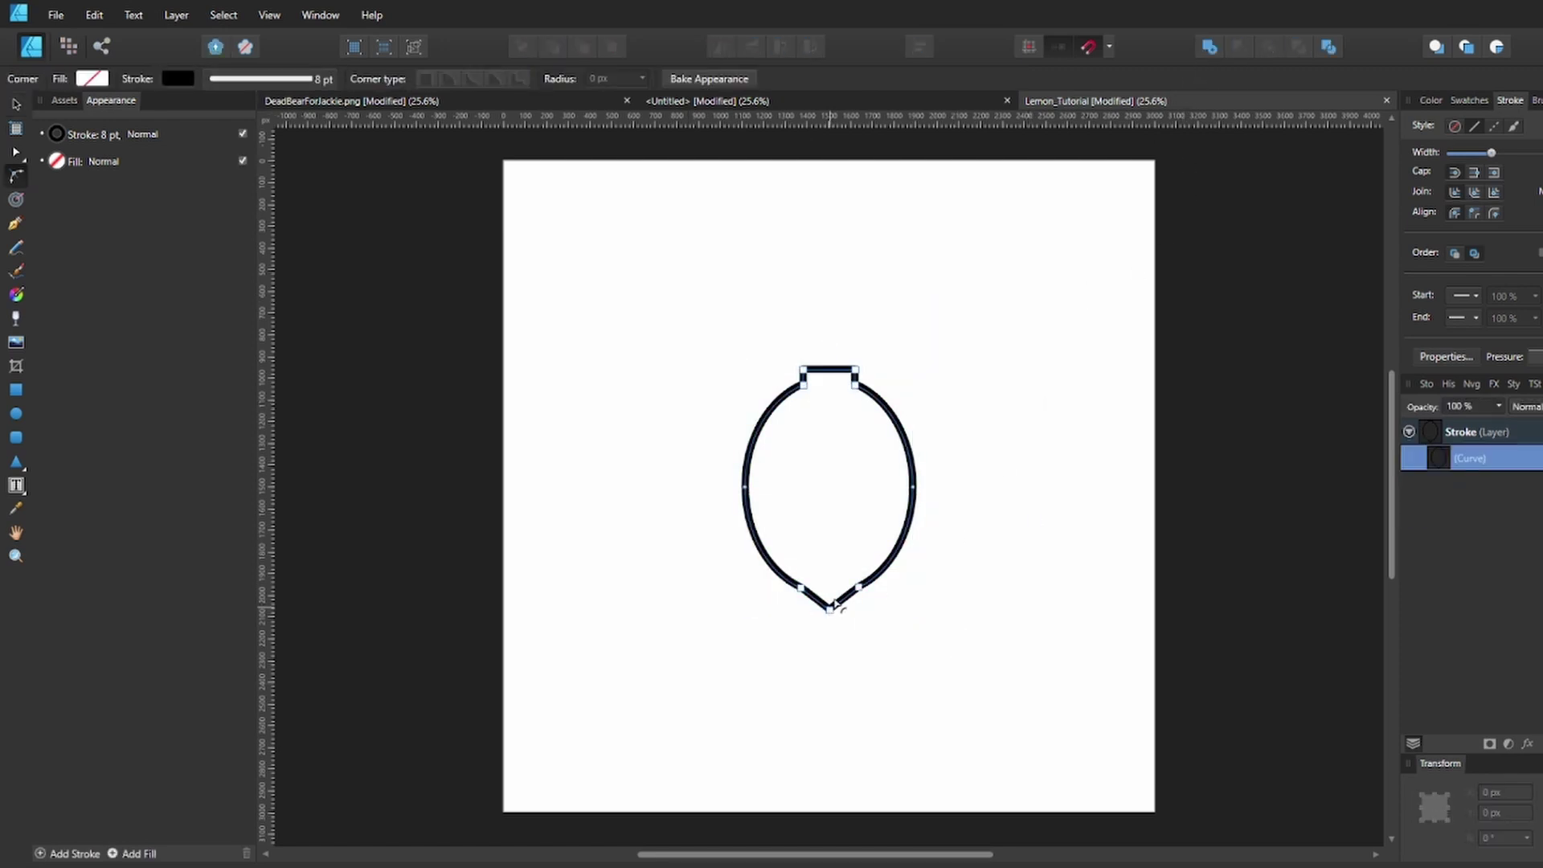
left_click_drag(835, 604, 827, 575)
left_click(952, 571)
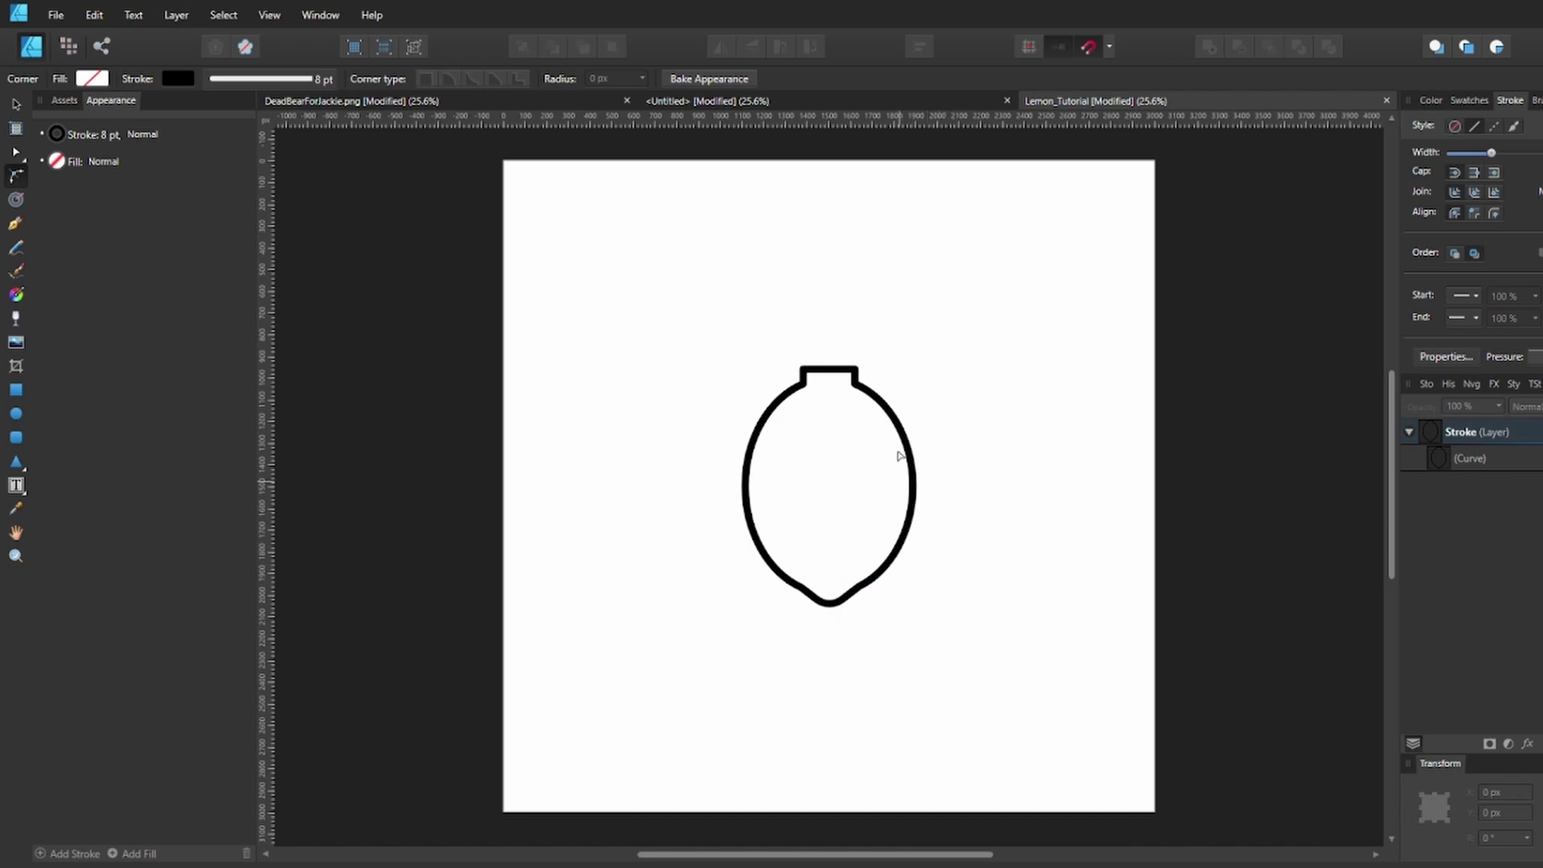
Round the four corners of the neck at the top of the lemon outline
left_click(801, 379)
left_click_drag(789, 358, 780, 482)
left_click(713, 386)
Add a middle point to the lemon outline's stroke pressure curve and lower it to thin the line there
key("v")
left_click(870, 413)
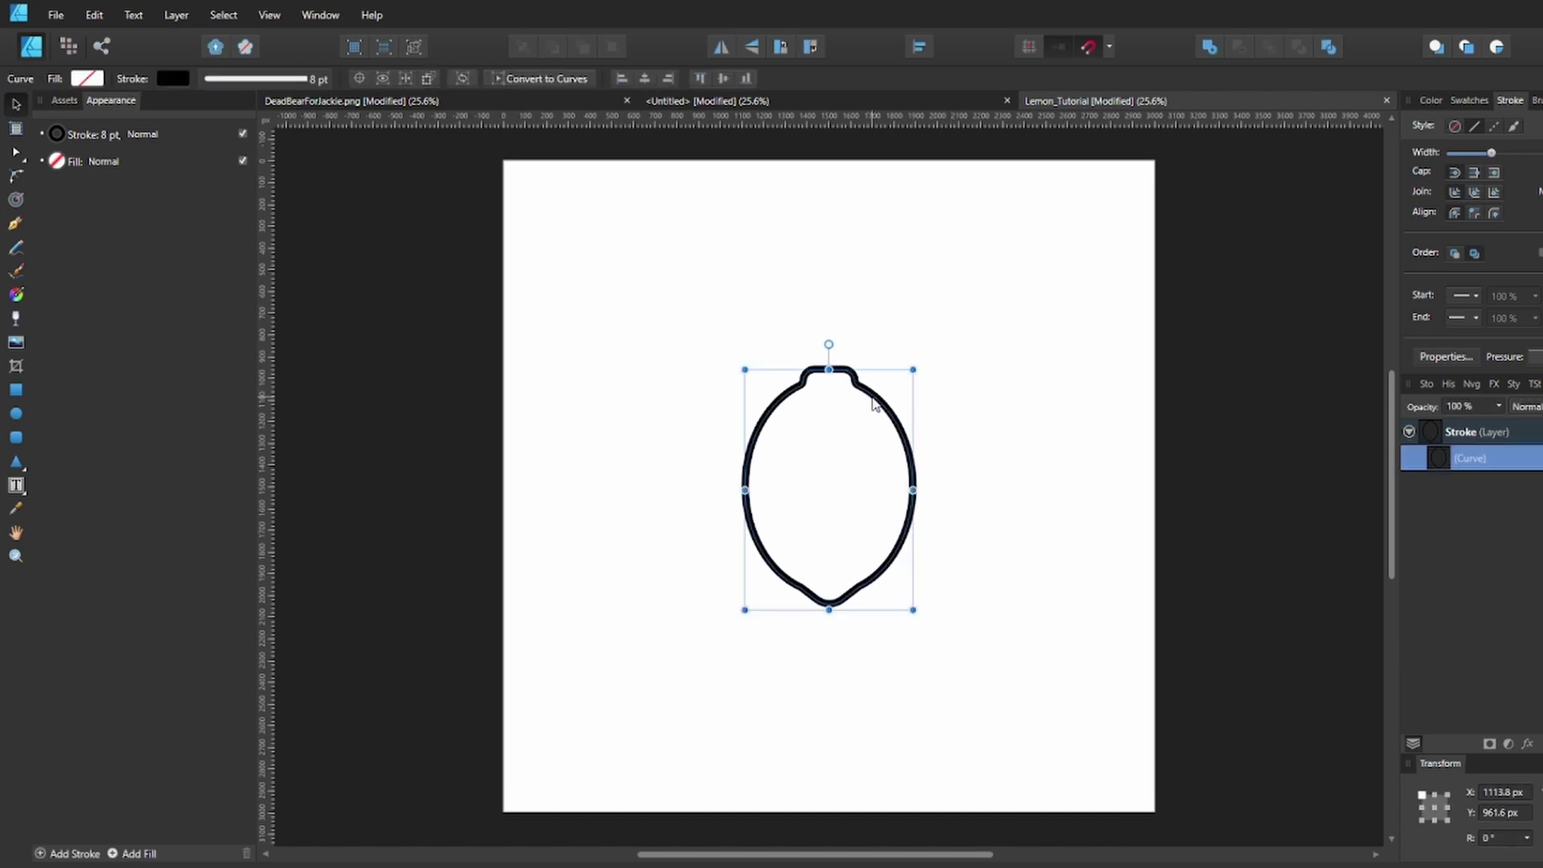
left_click(1530, 356)
left_click(1513, 378)
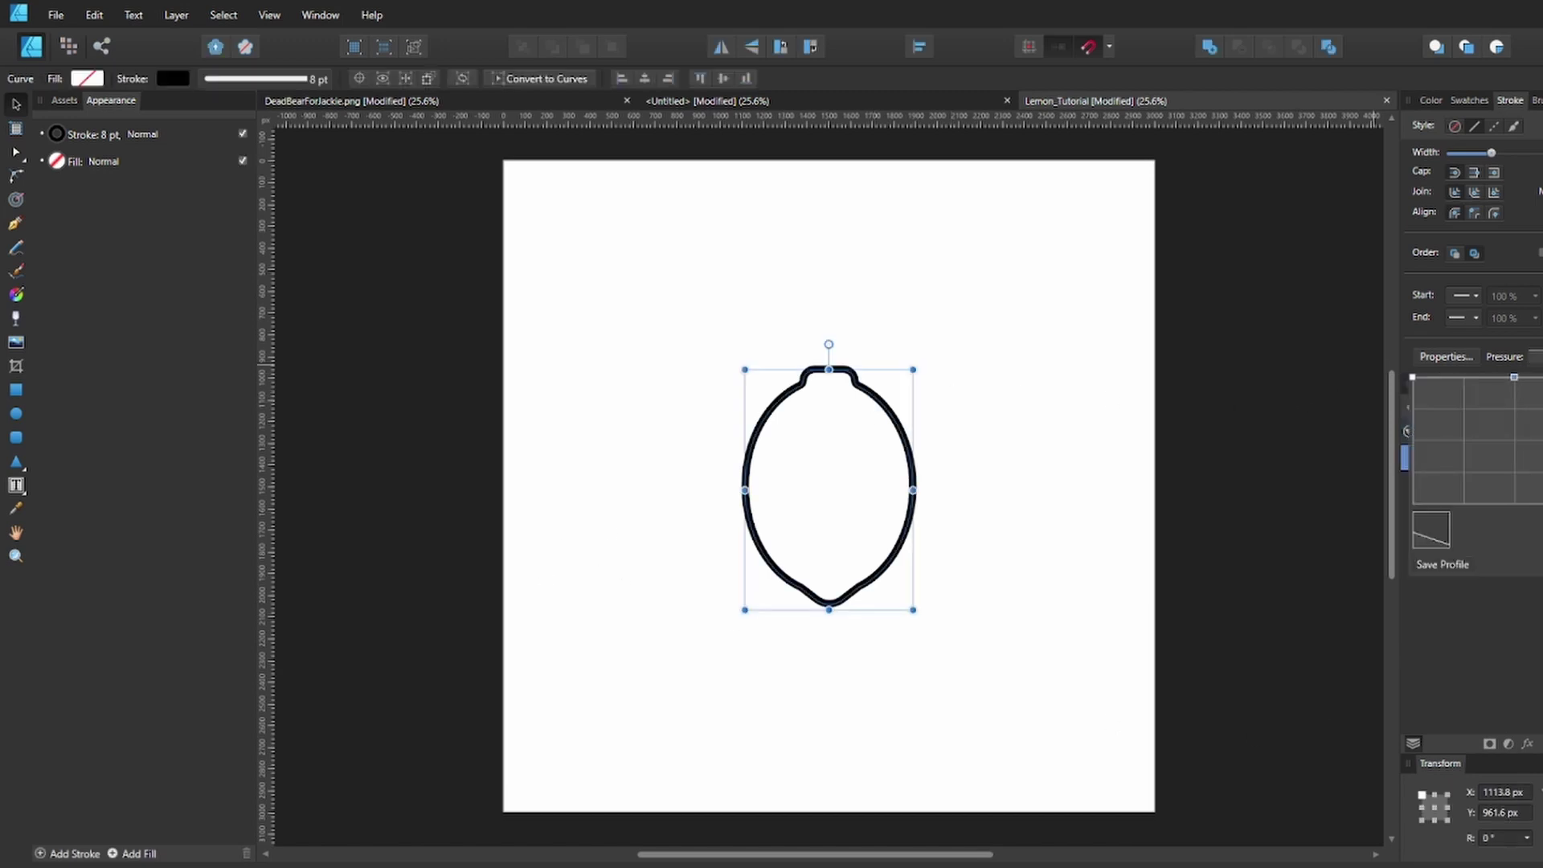
mouse_move(1413, 378)
left_mouse_down()
mouse_move(1402, 443)
mouse_move(1414, 369)
left_mouse_up()
mouse_move(1514, 377)
left_mouse_down()
mouse_move(1514, 429)
mouse_move(1499, 428)
left_mouse_up()
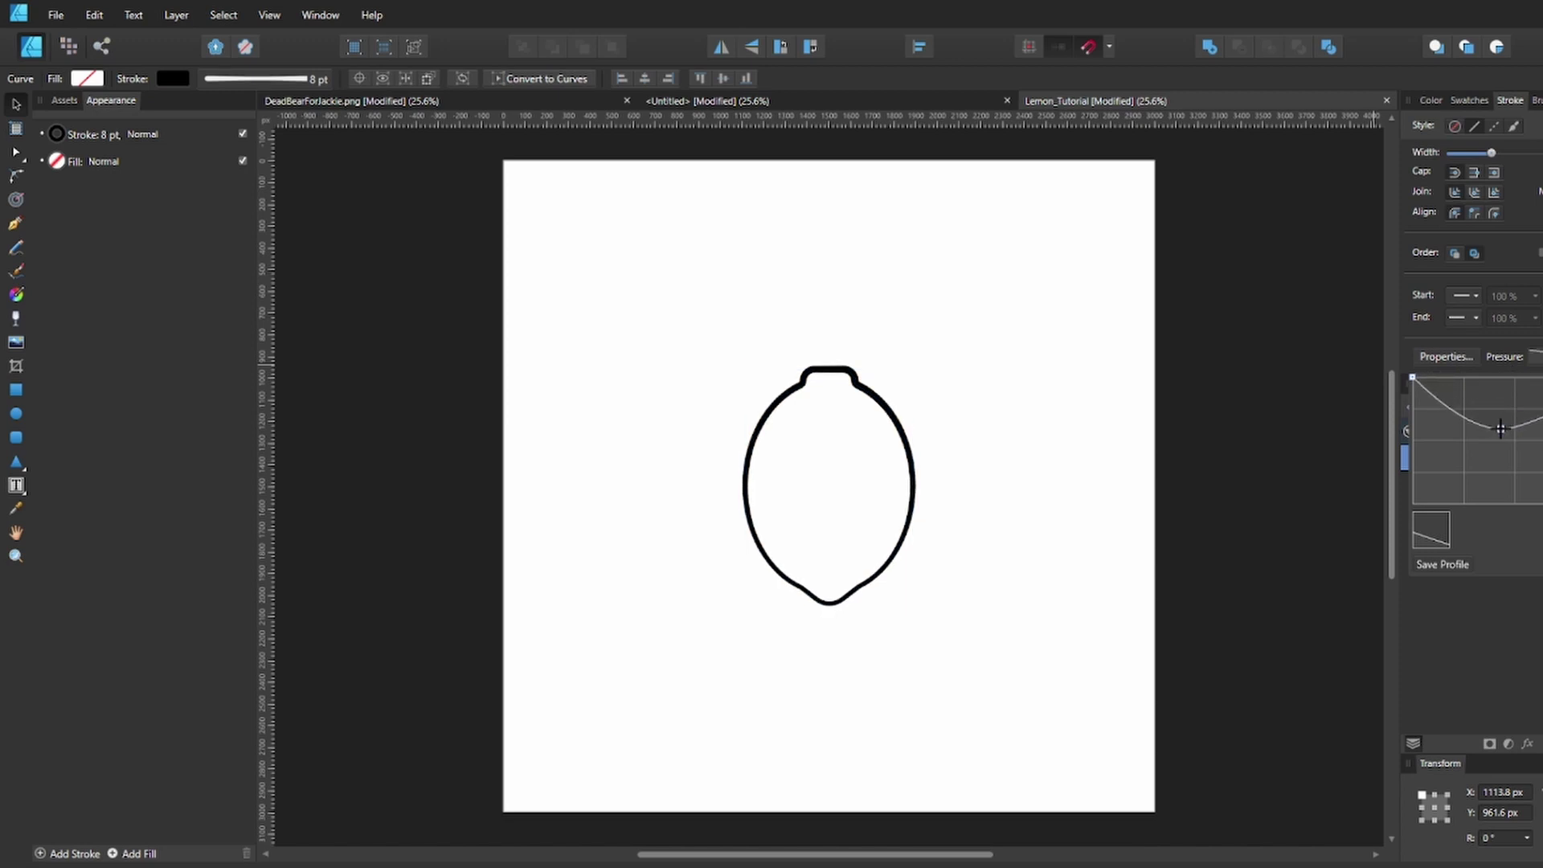
Save the dipped pressure curve as a profile and save the document
left_click(1441, 564)
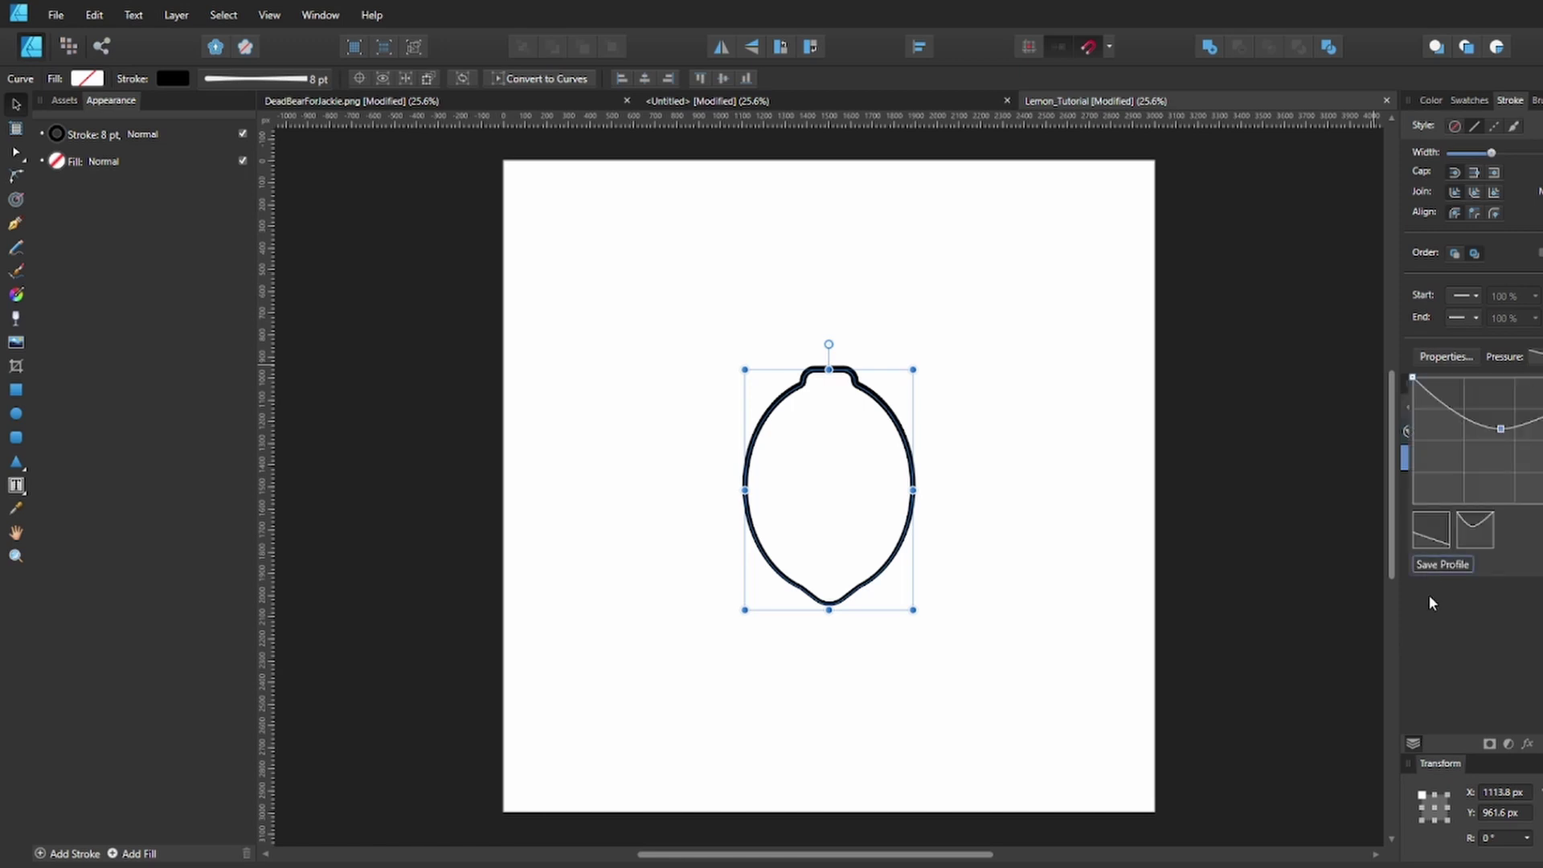
left_click(1177, 575)
key("ctrl+s")
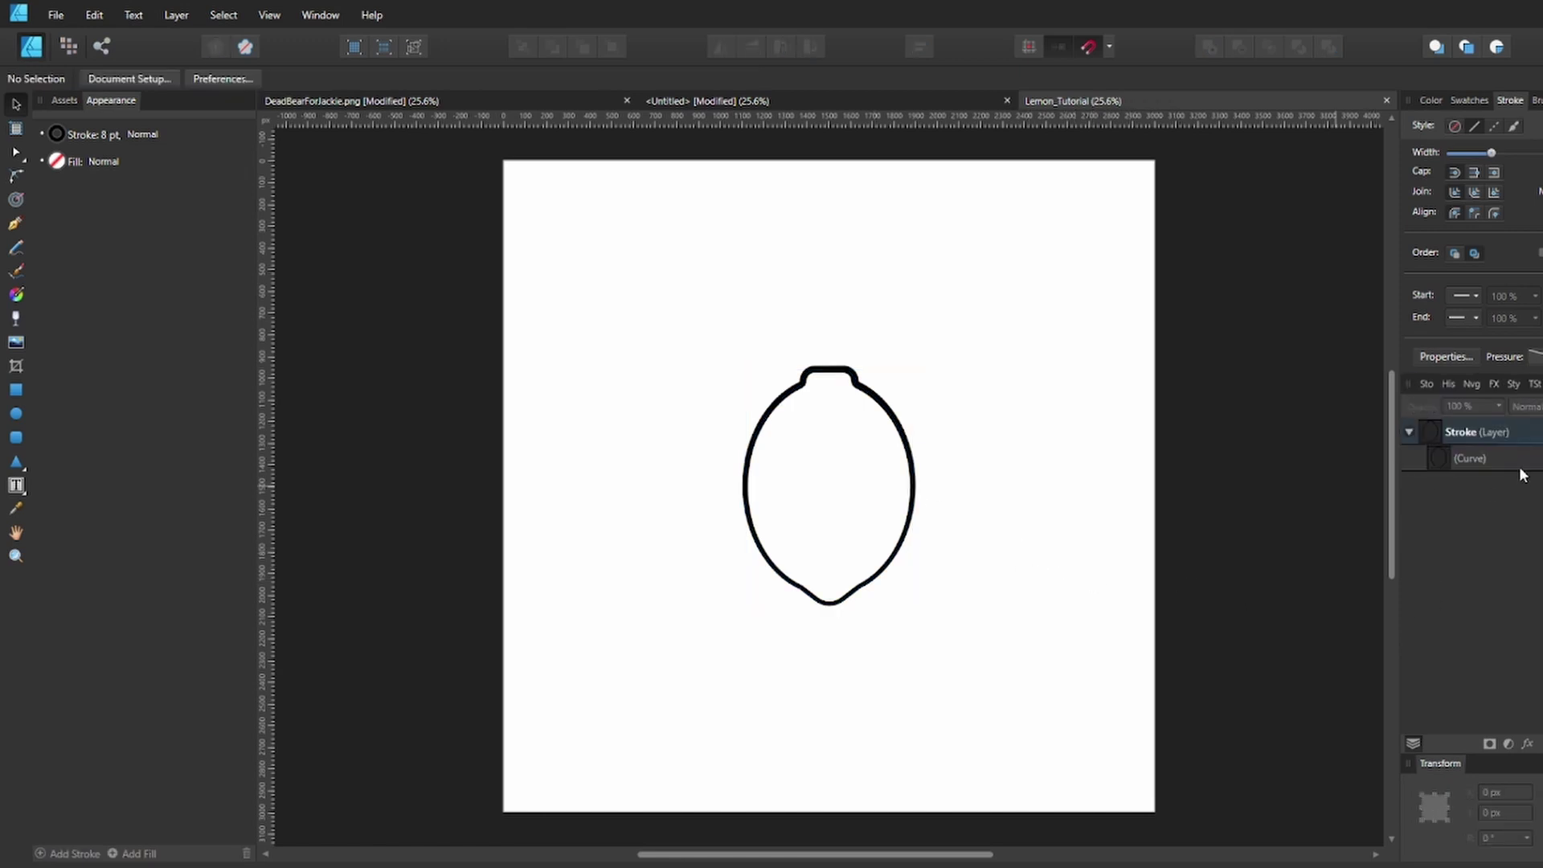
Draw a short curve inward from the left side of the lemon's tip and give it a thin tapering pressure profile
left_click(1460, 457)
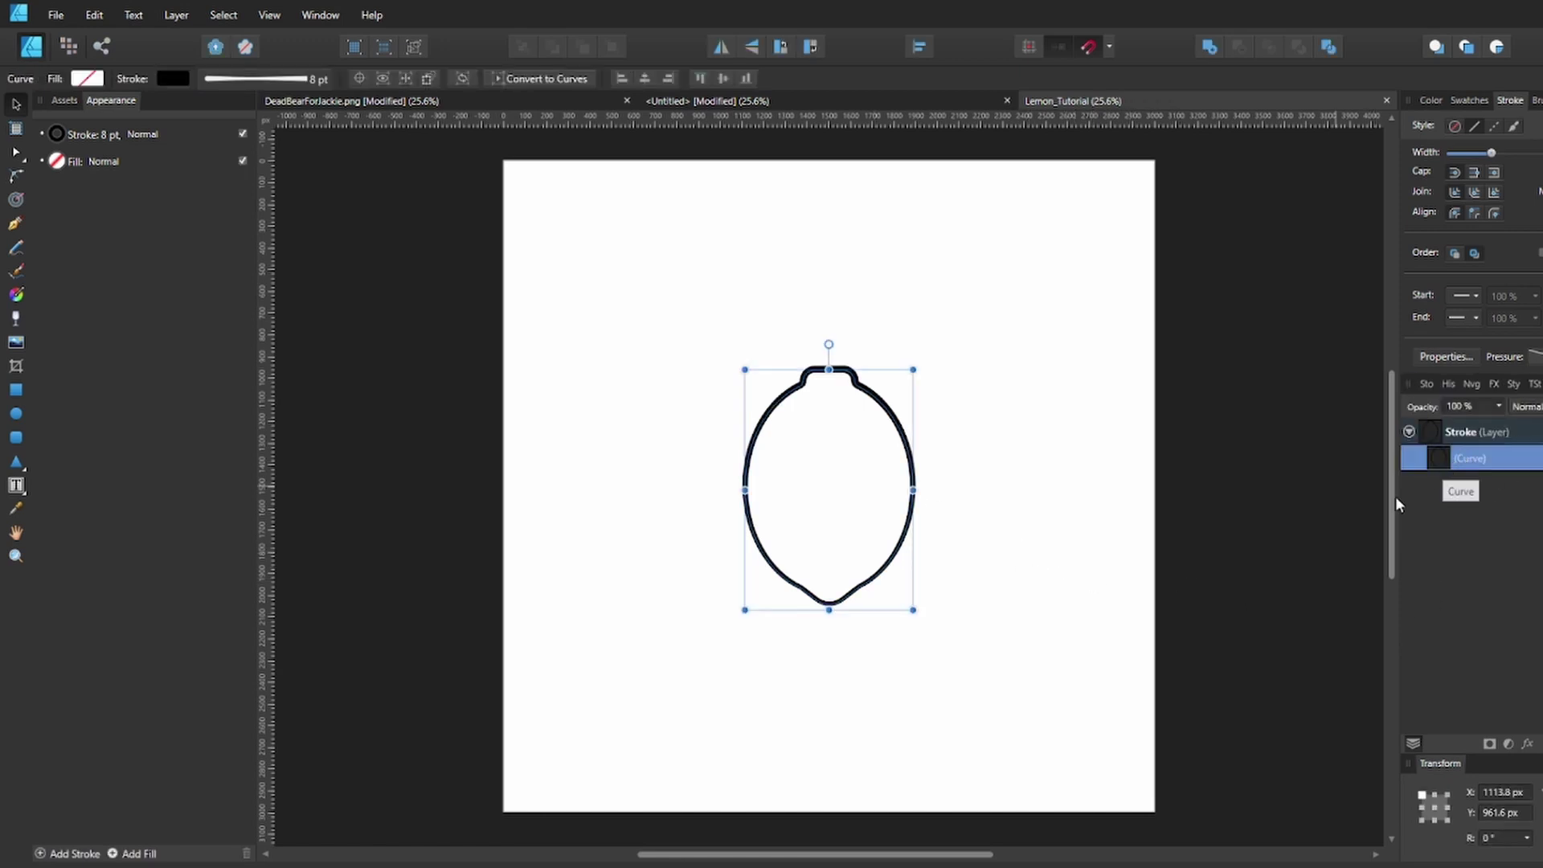
key("p")
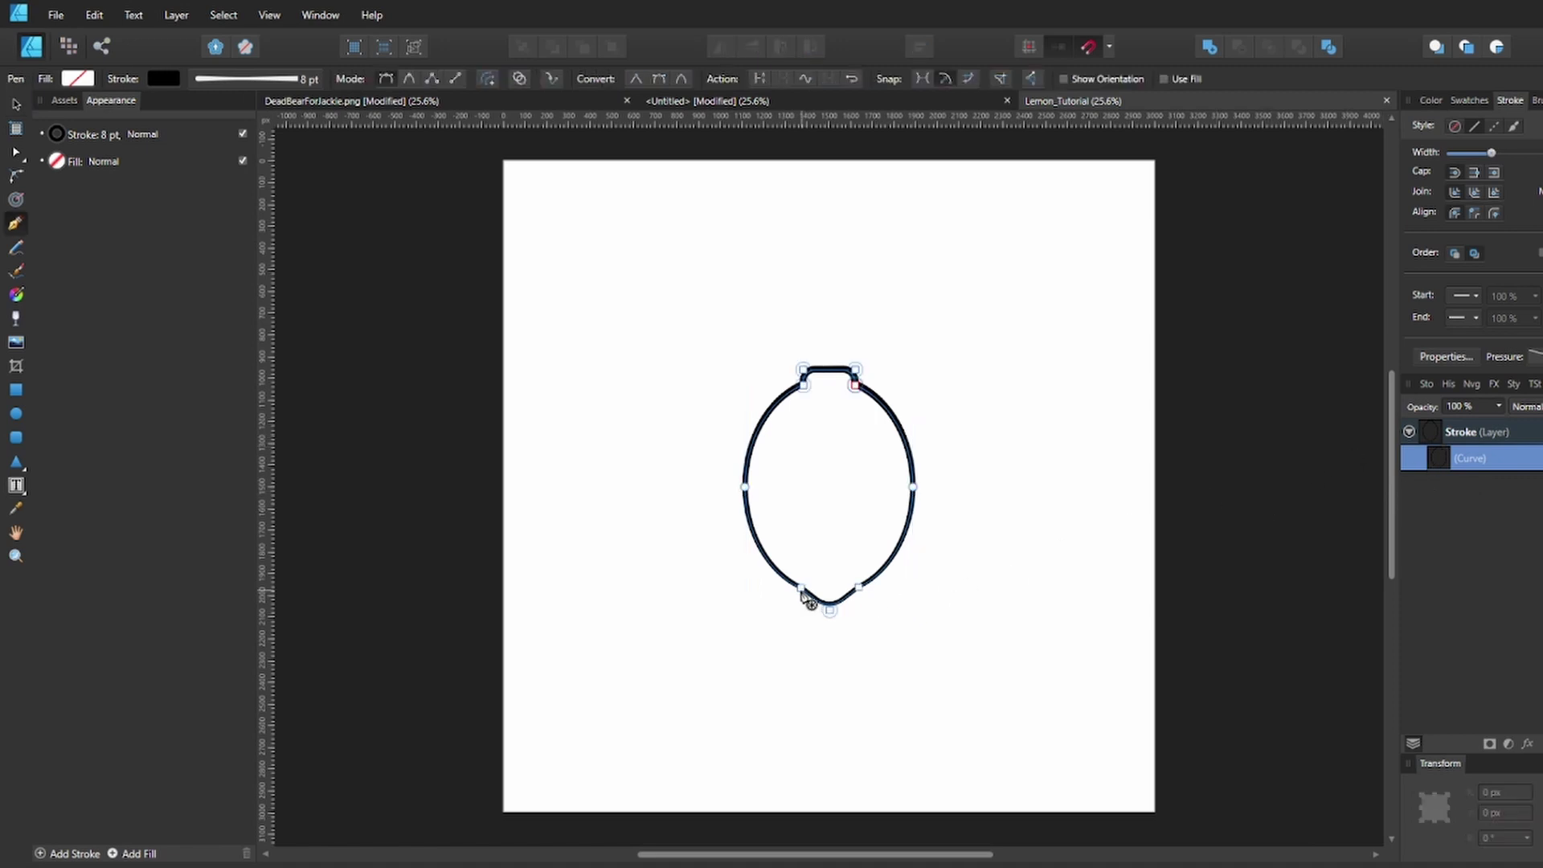
left_click(802, 589)
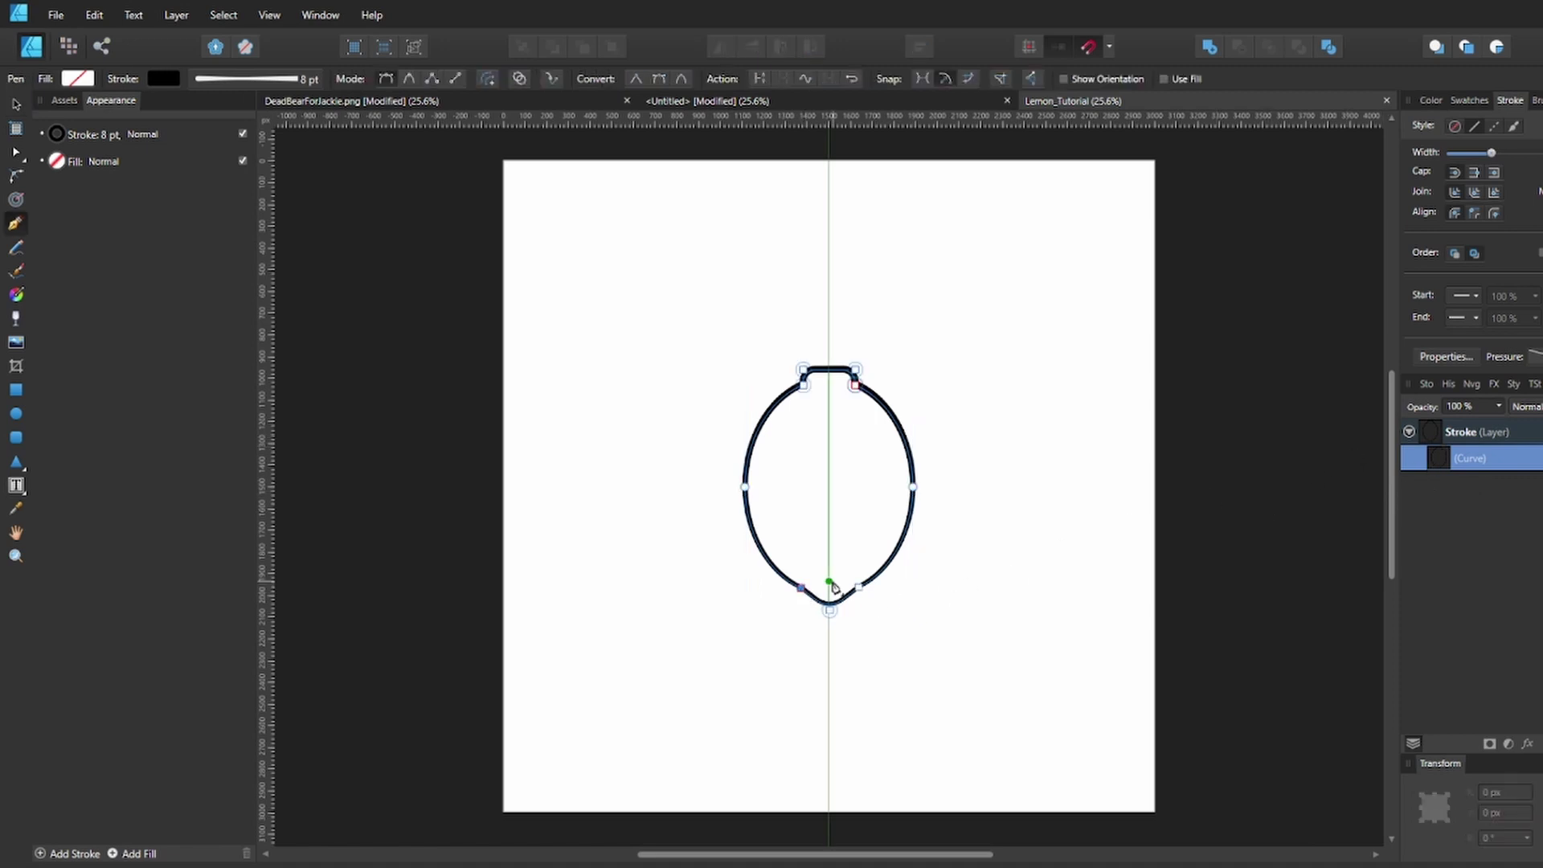
left_click_drag(829, 581, 848, 561)
left_click(1533, 356)
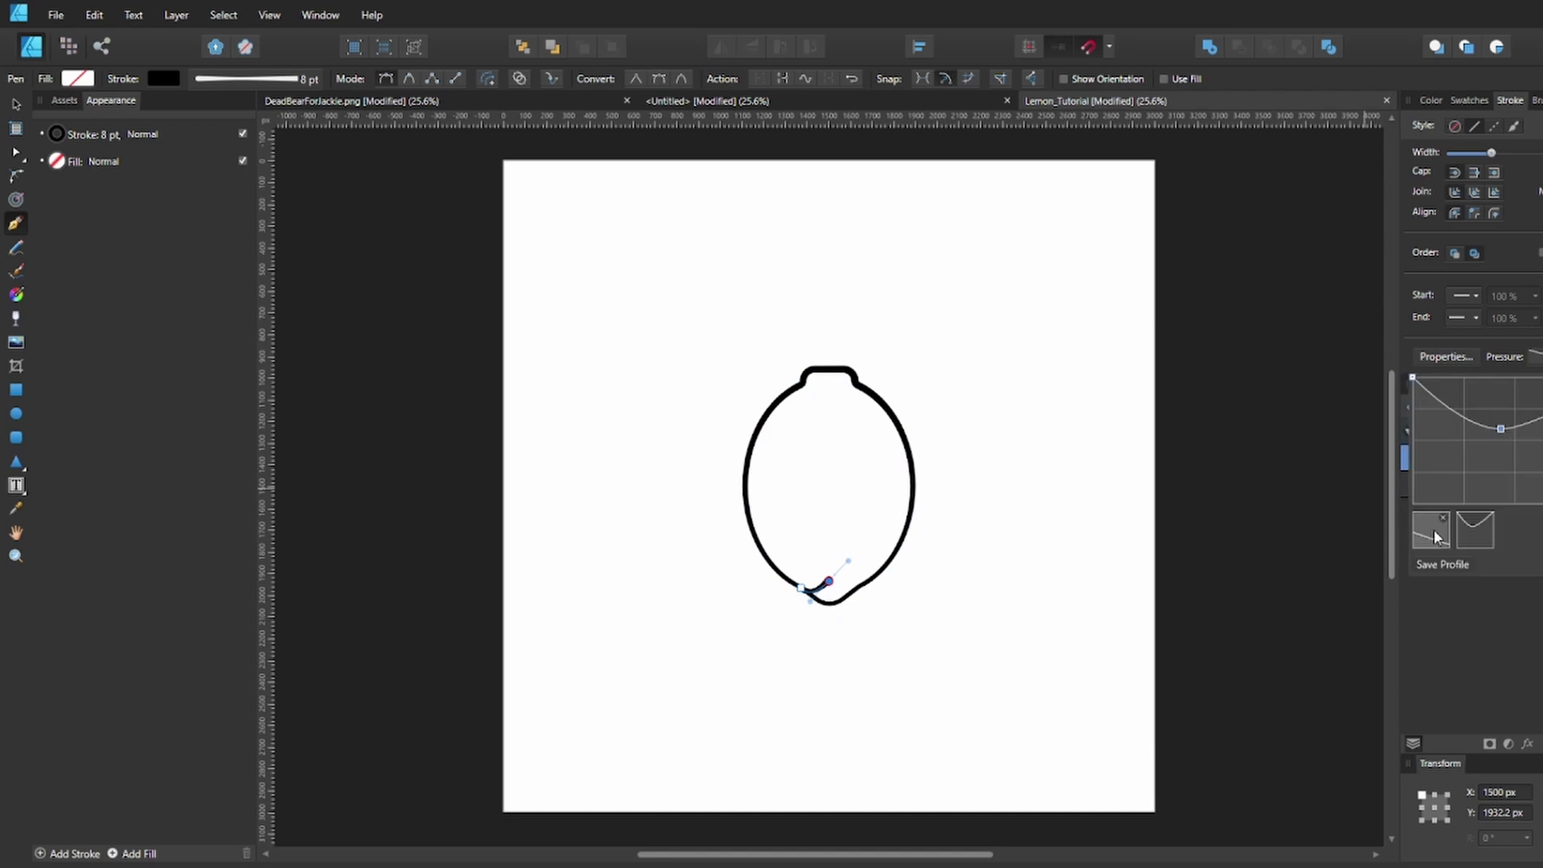
left_click(1433, 529)
mouse_move(1412, 449)
left_mouse_down()
mouse_move(1411, 408)
mouse_move(1417, 433)
left_mouse_up()
Reshape the accent curve at the lemon's tip into a longer, flatter arc that starts on the outline
scroll(833, 608, "up", 3)
scroll(833, 608, "up", 7)
key("a")
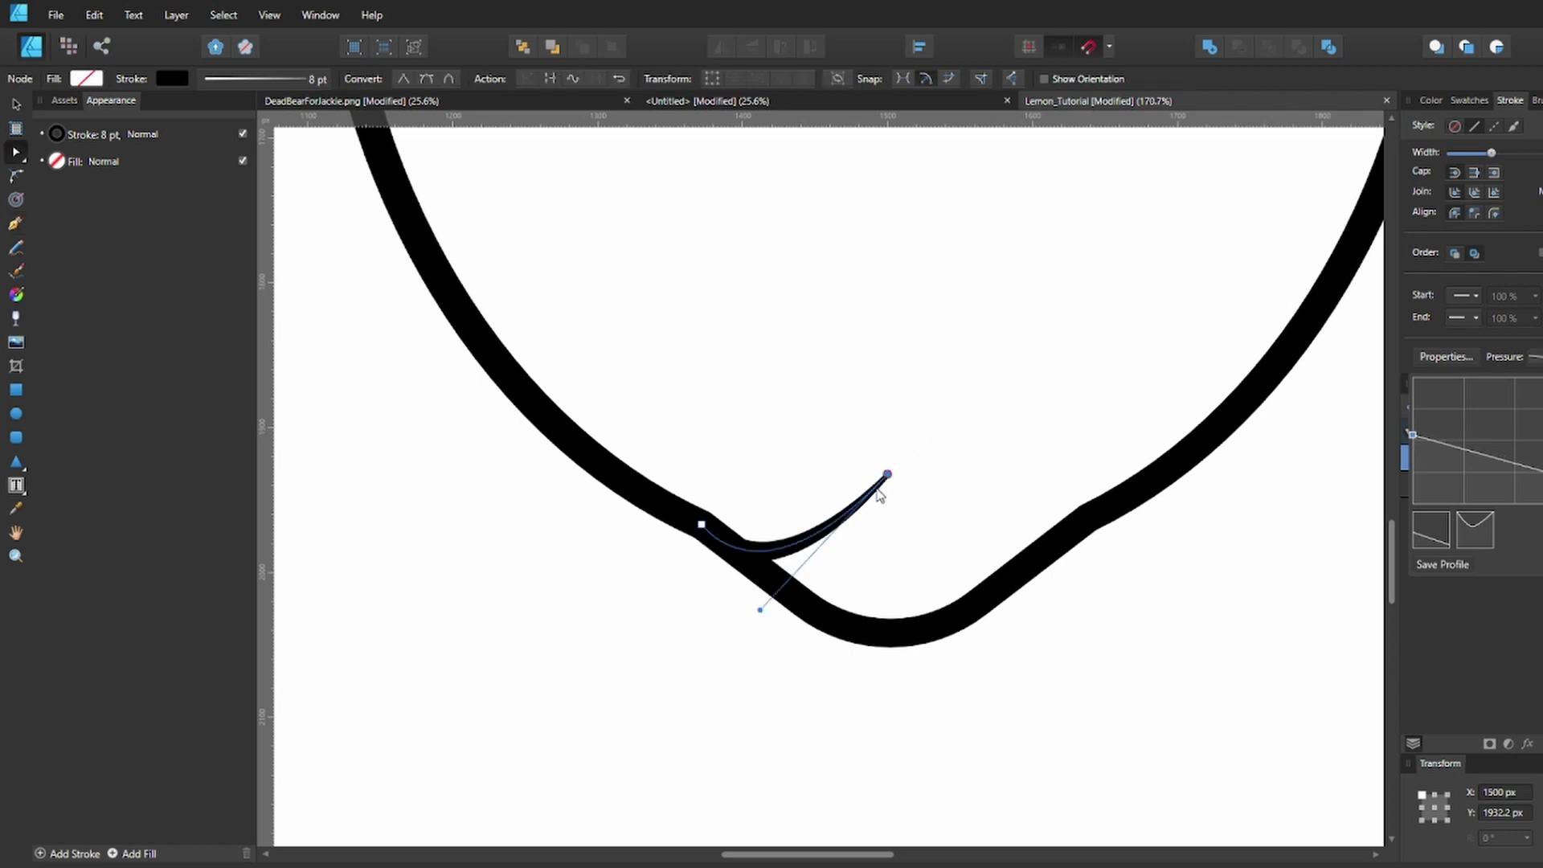
left_click_drag(887, 474, 980, 477)
left_click_drag(852, 614, 833, 568)
left_click_drag(979, 477, 952, 518)
left_click_drag(807, 612, 794, 553)
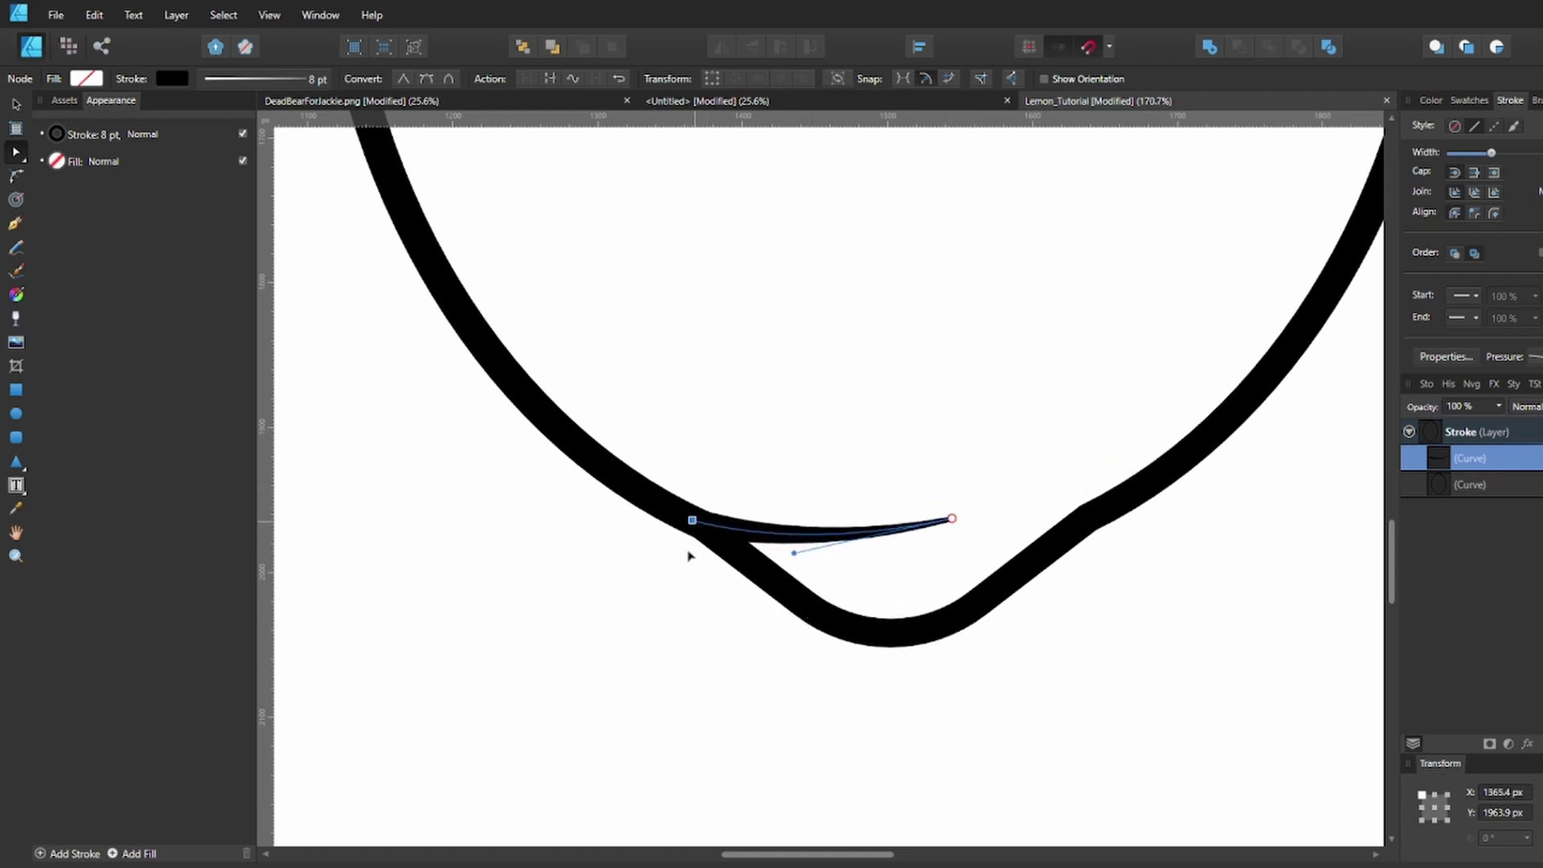
left_click(673, 617)
left_click(773, 535)
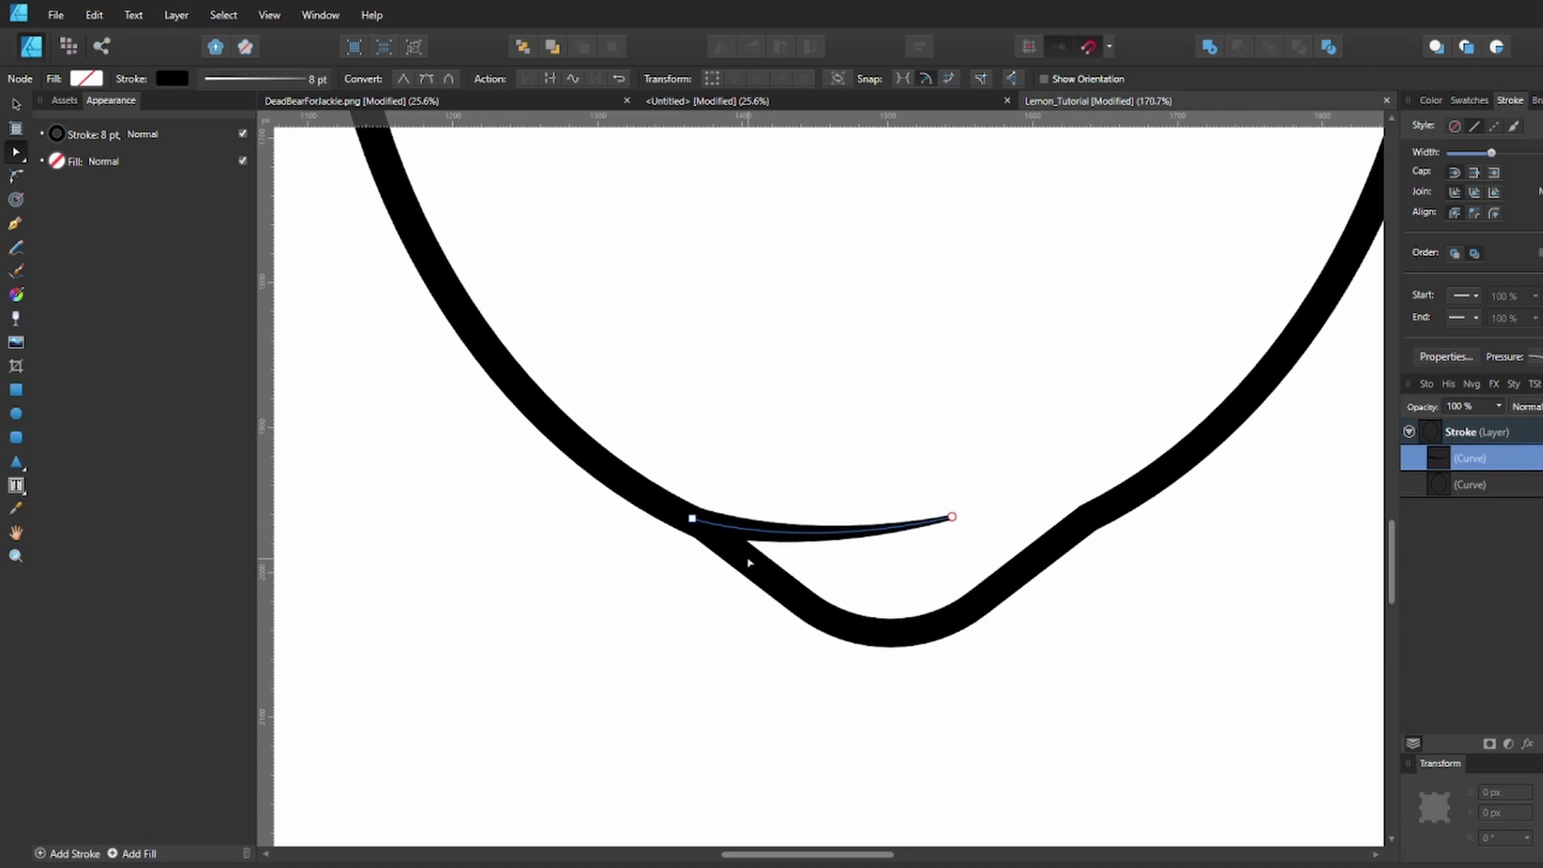
left_click(704, 606)
Draw a short line with the Pen tool from the left base of the neck into the lemon
key("ctrl+0")
scroll(799, 524, "up", 1)
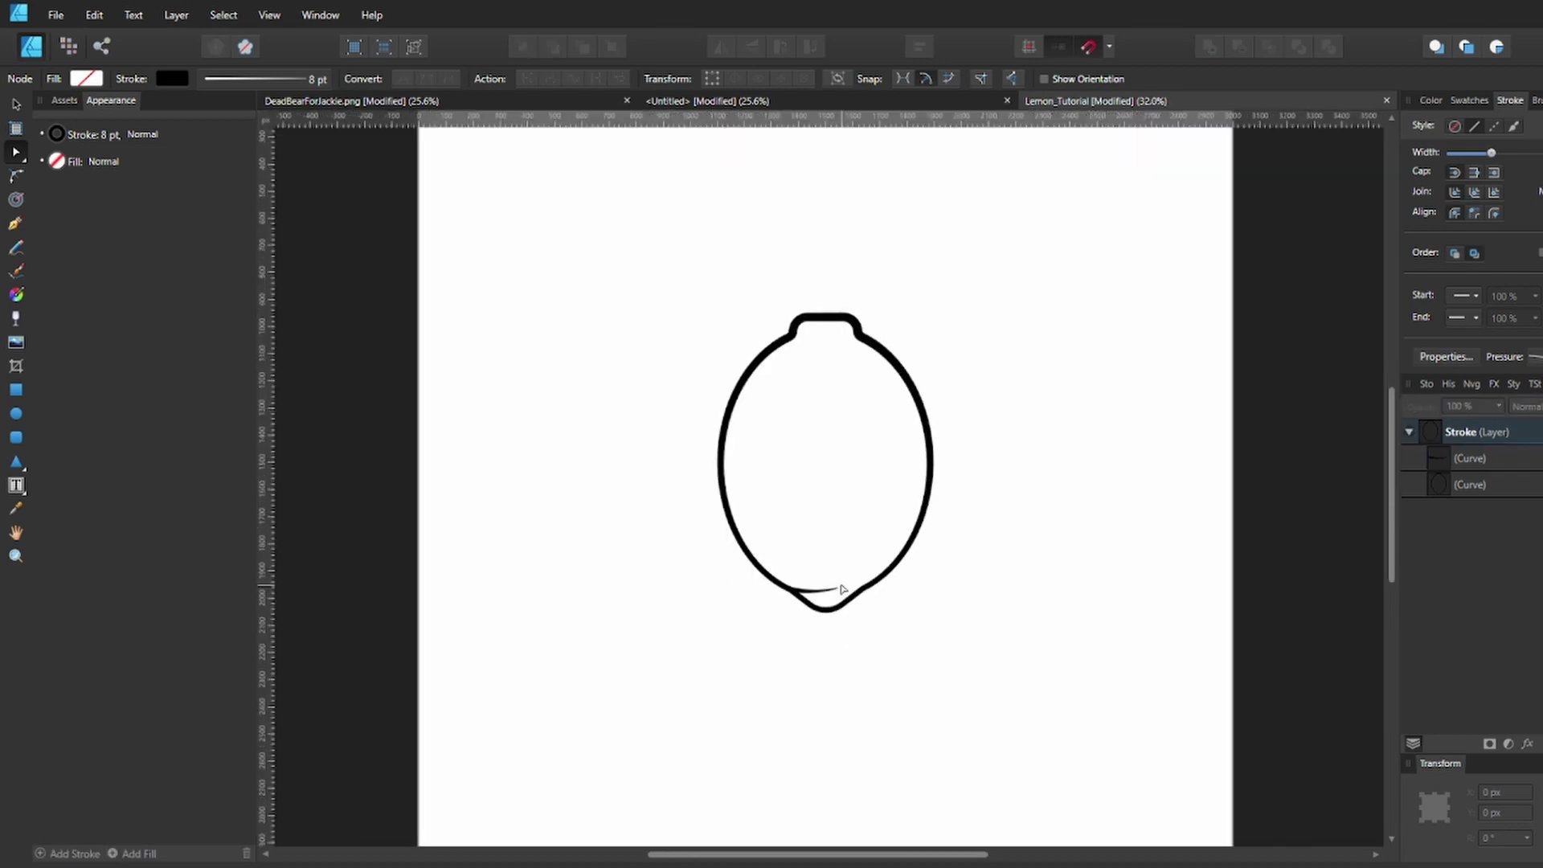
left_click(797, 330)
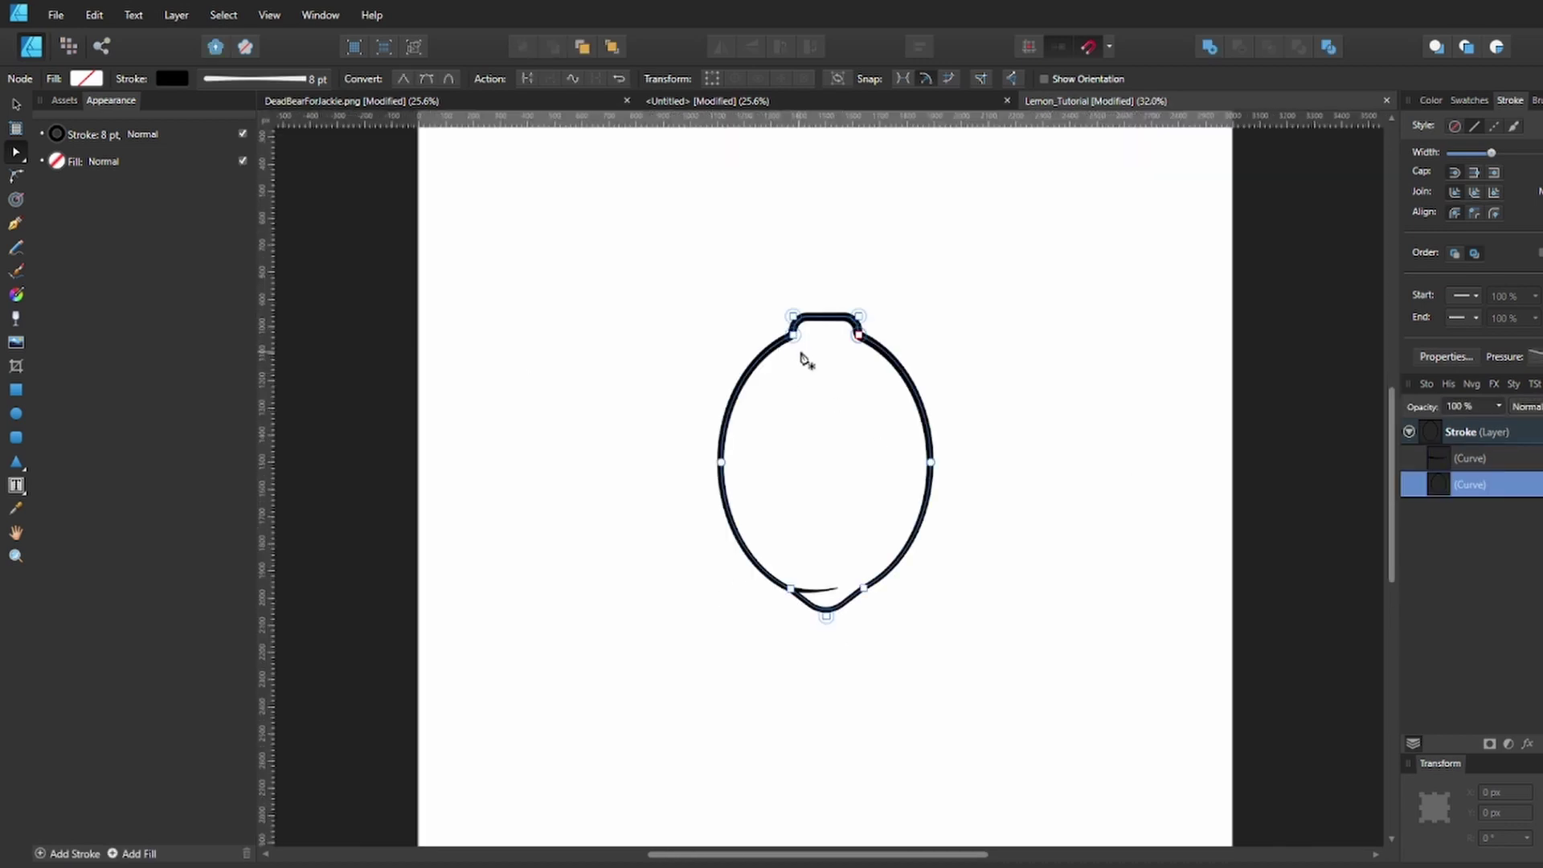
key("p")
left_click(793, 335)
left_click(825, 342)
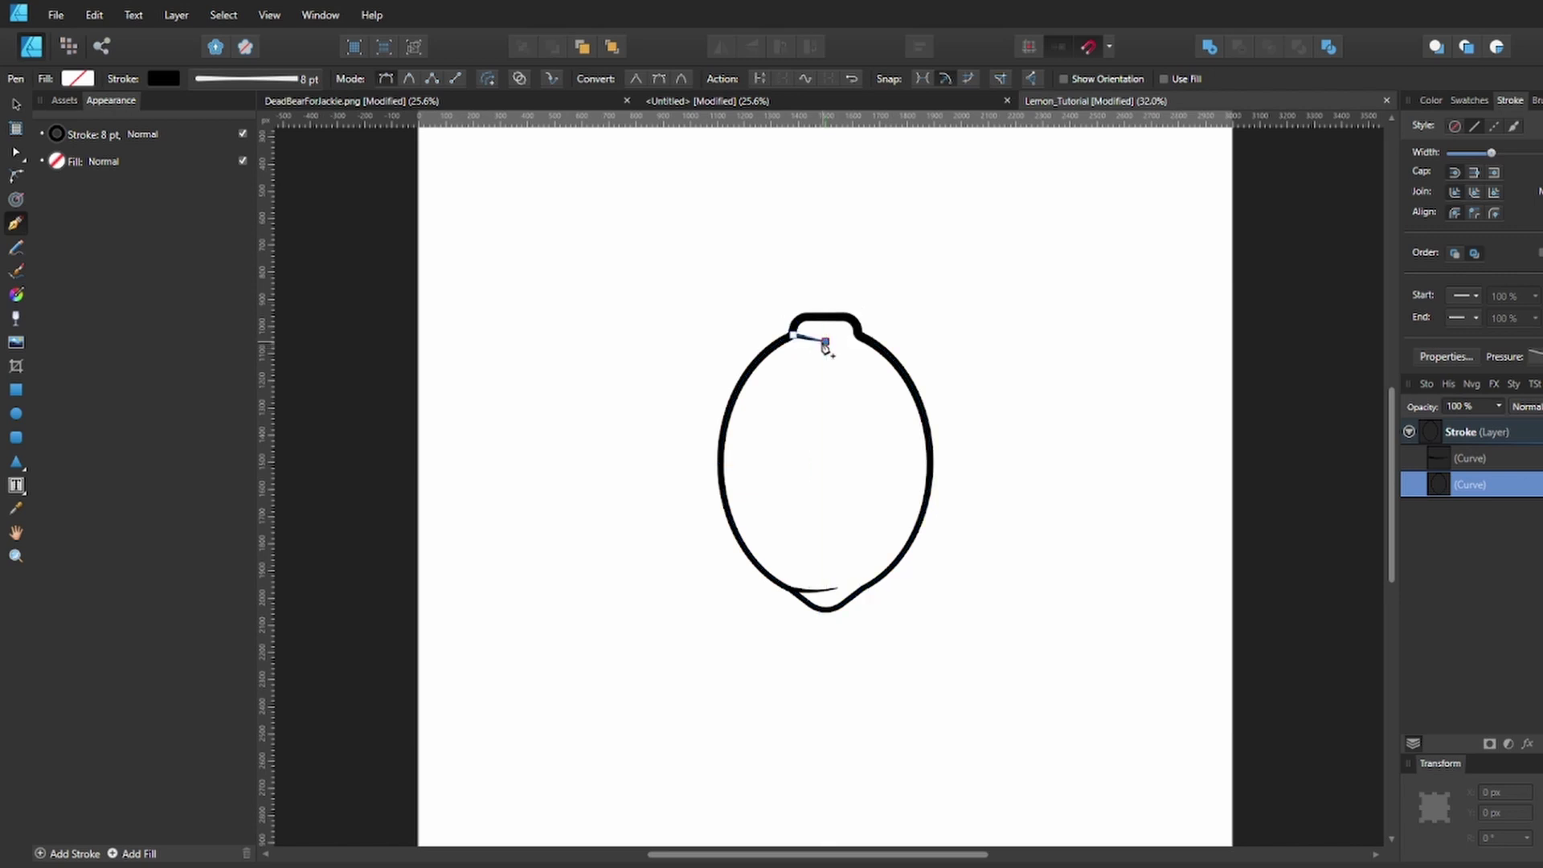
Bend the short line below the neck into an arc that flows out of the left outline
scroll(826, 345, "up", 4)
left_click_drag(825, 347, 787, 327)
key("a")
left_click(660, 313)
scroll(795, 355, "up", 2)
left_click(485, 345)
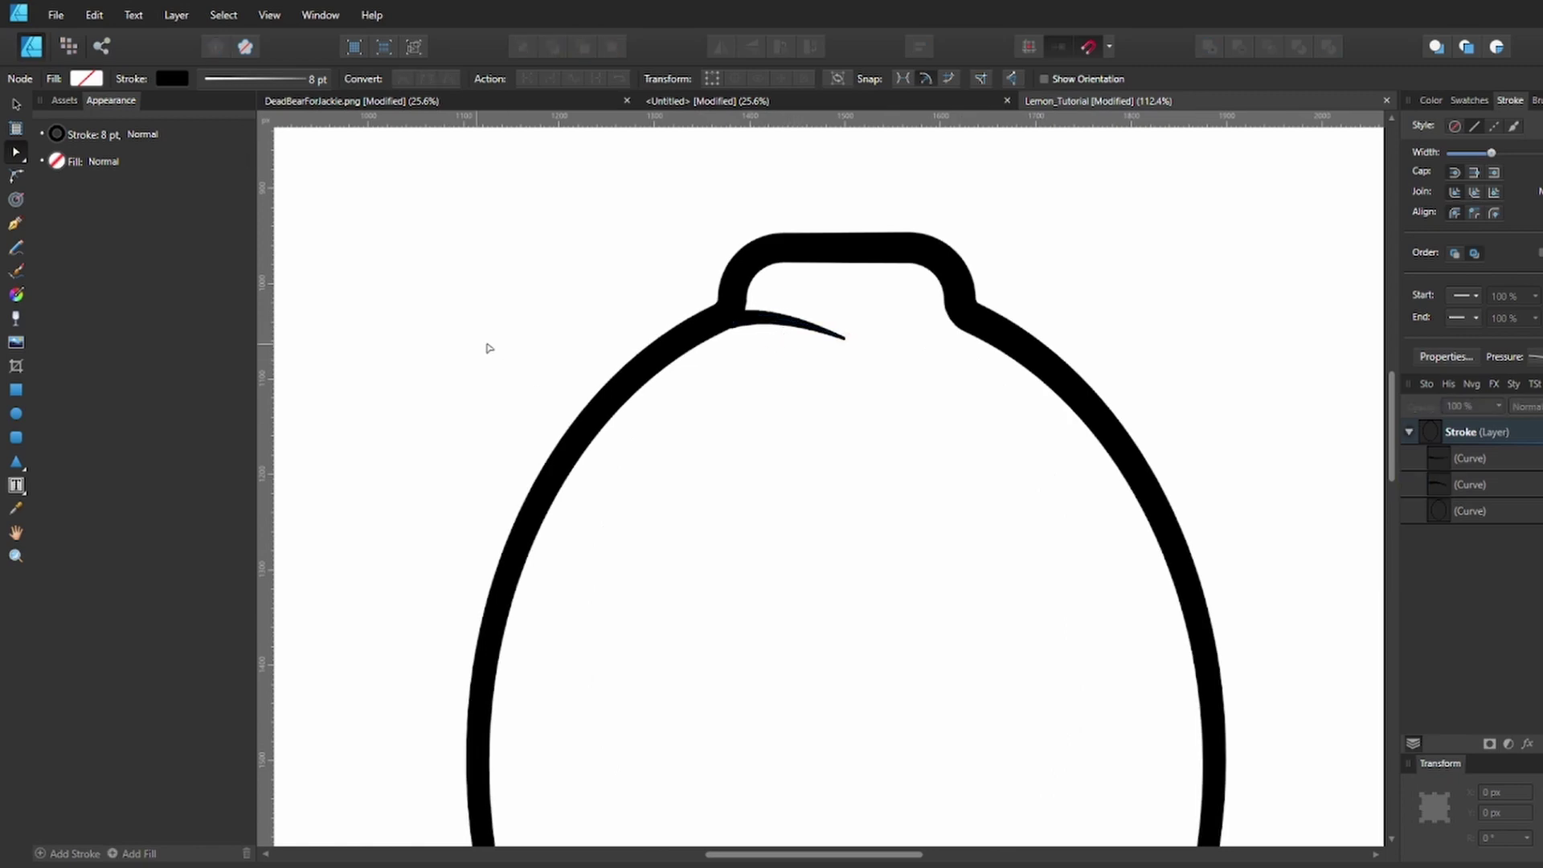
left_click(802, 326)
left_click(565, 305)
key("ctrl+0")
Raise the end pressure of the accent curve at the lemon's tip slightly to thicken its end
left_click(825, 593)
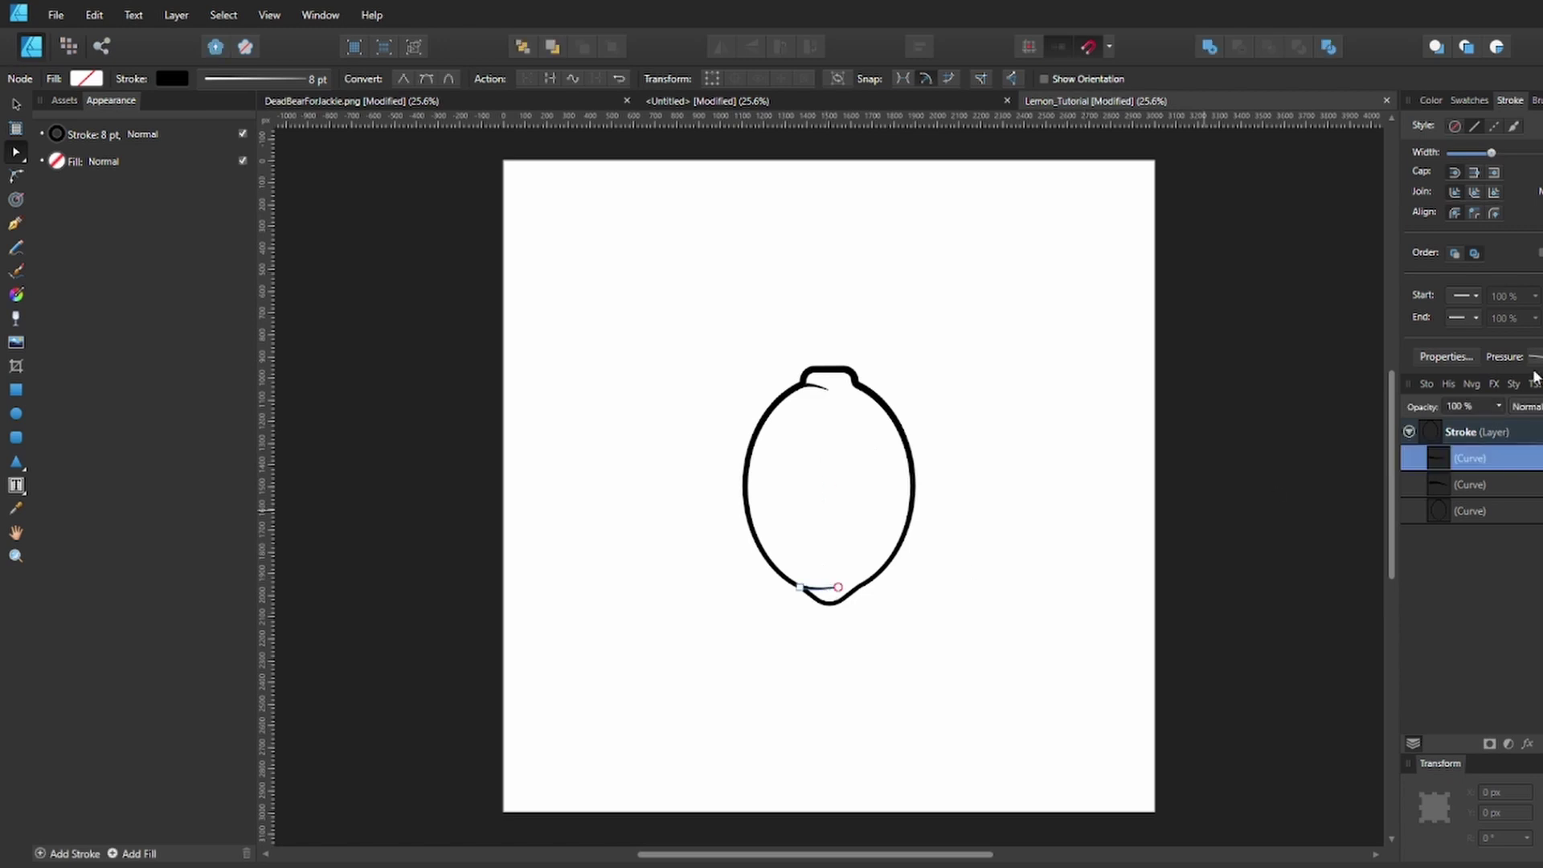
left_click(1532, 356)
left_click_drag(1542, 470, 1542, 458)
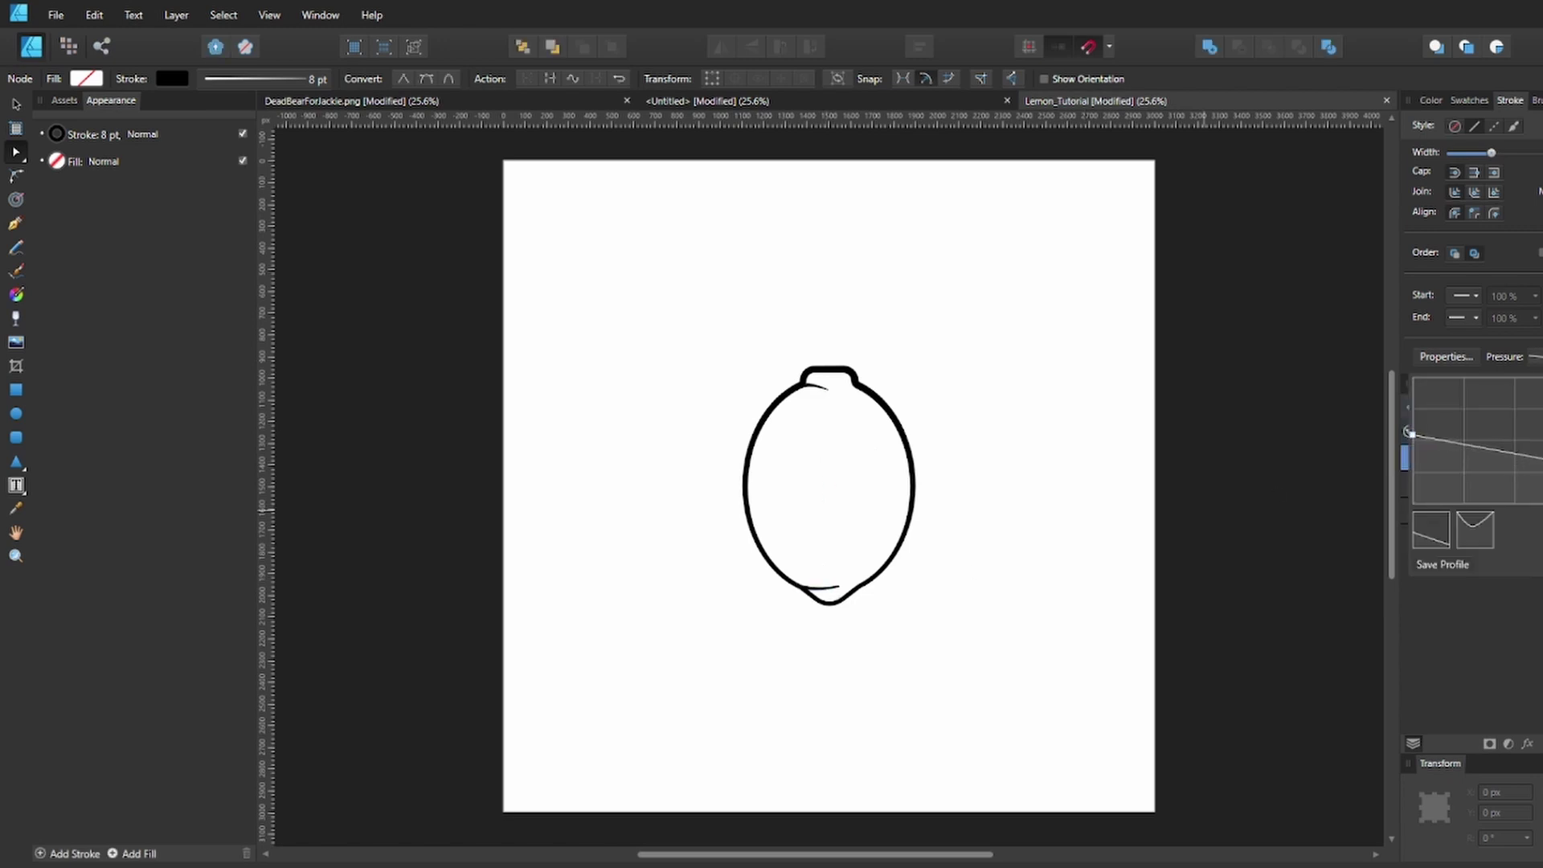
Raise the start pressure of the accent curve below the neck slightly and save the document
key("v")
left_click(818, 389)
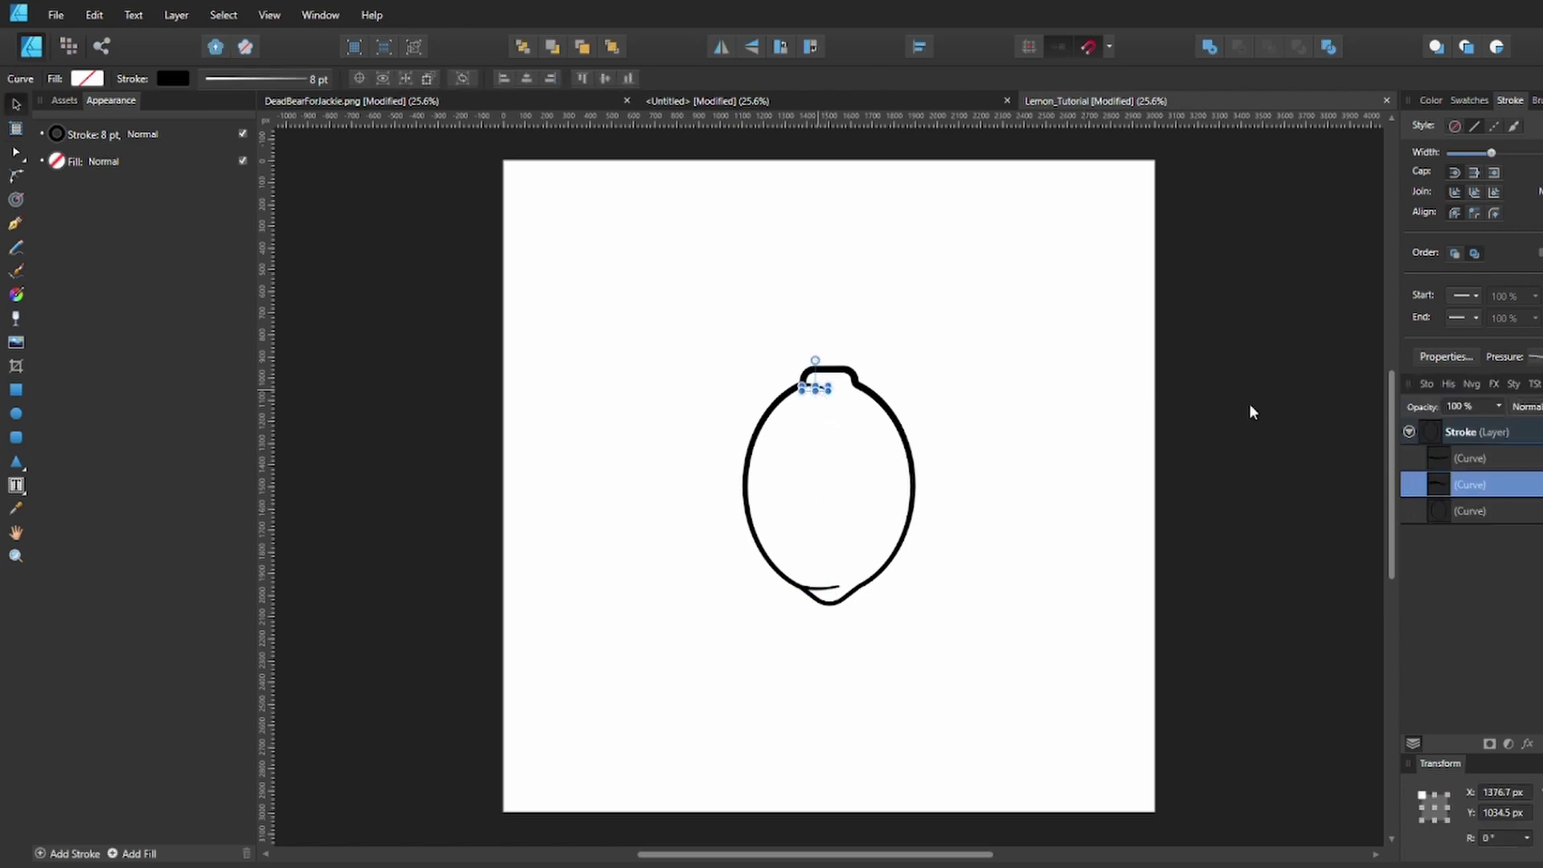
left_click(1532, 356)
left_click_drag(1411, 433, 1417, 417)
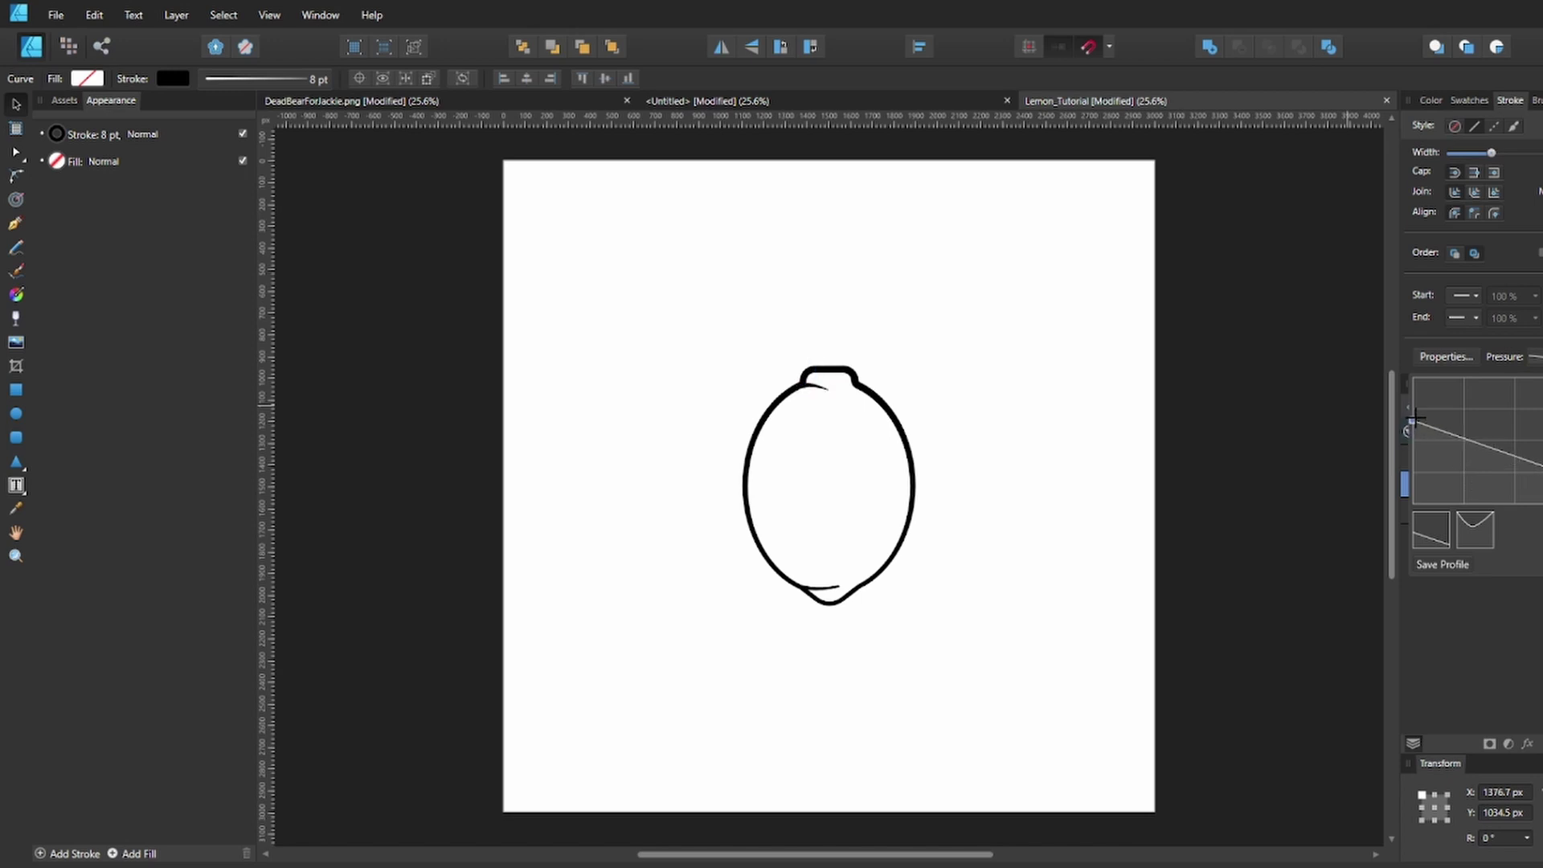
scroll(840, 413, "up", 4)
scroll(782, 393, "up", 4)
left_click(782, 394)
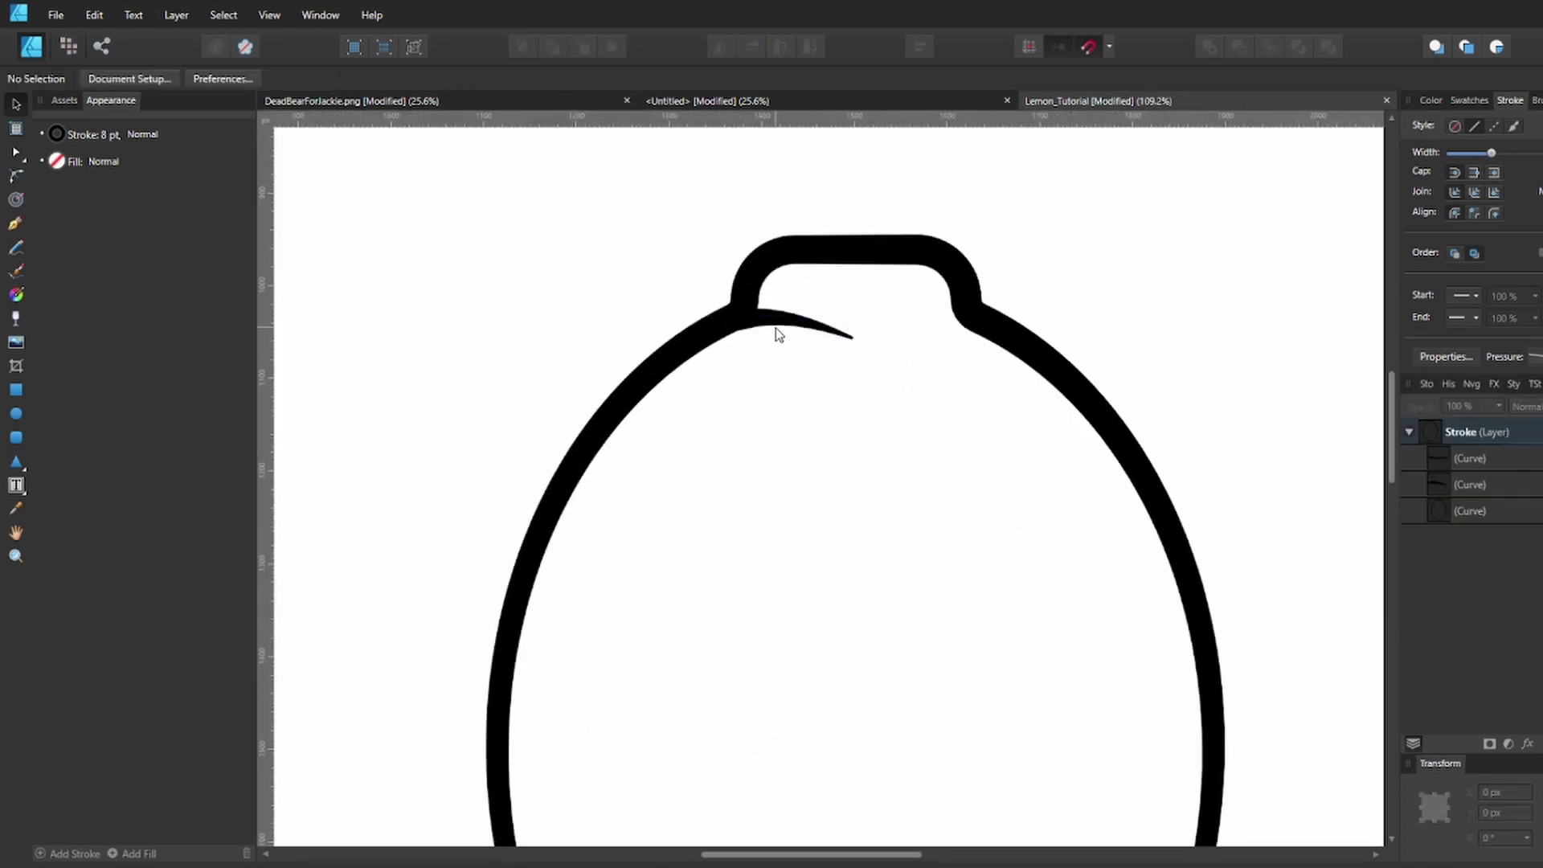
left_click(777, 325)
left_click(585, 359)
key("ctrl+0")
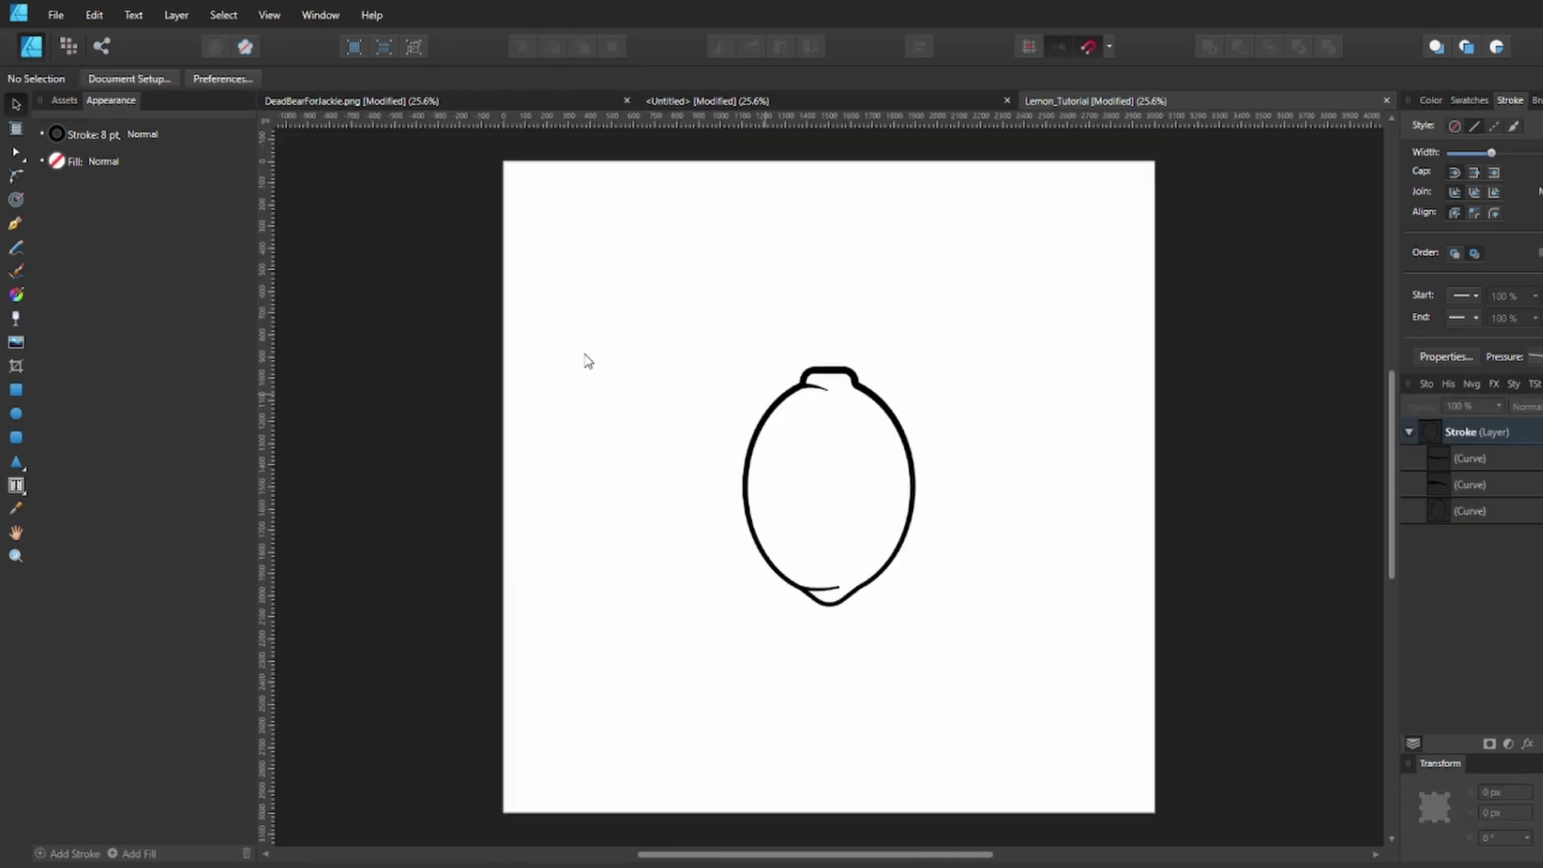
key("ctrl+s")
Draw a slanted, closed four-cornered stem outline with the Pen tool, rising up and right from the top of the neck
key("p")
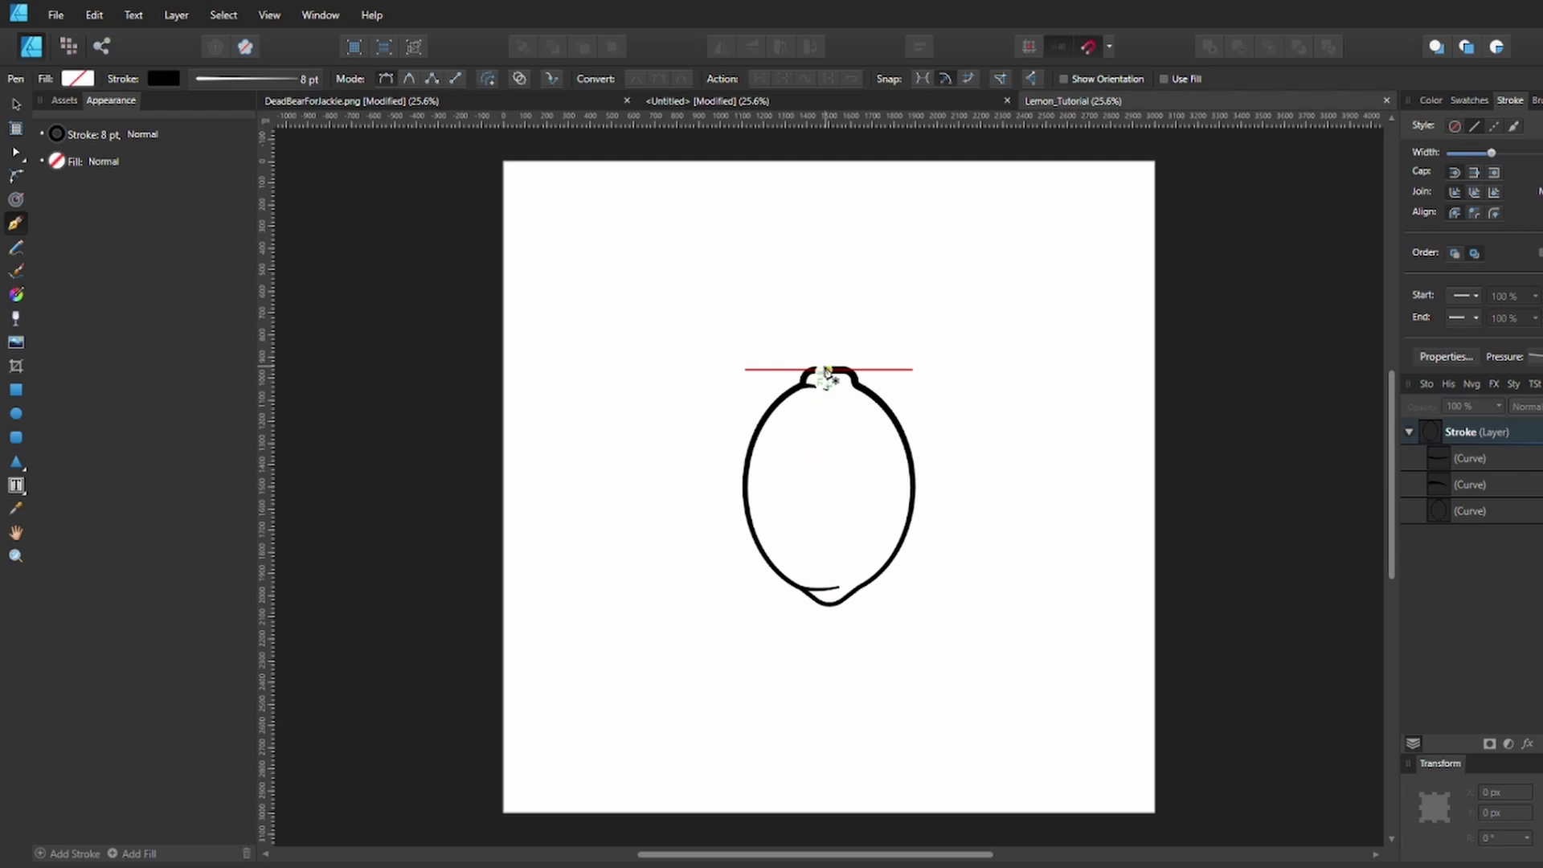
left_click(827, 369)
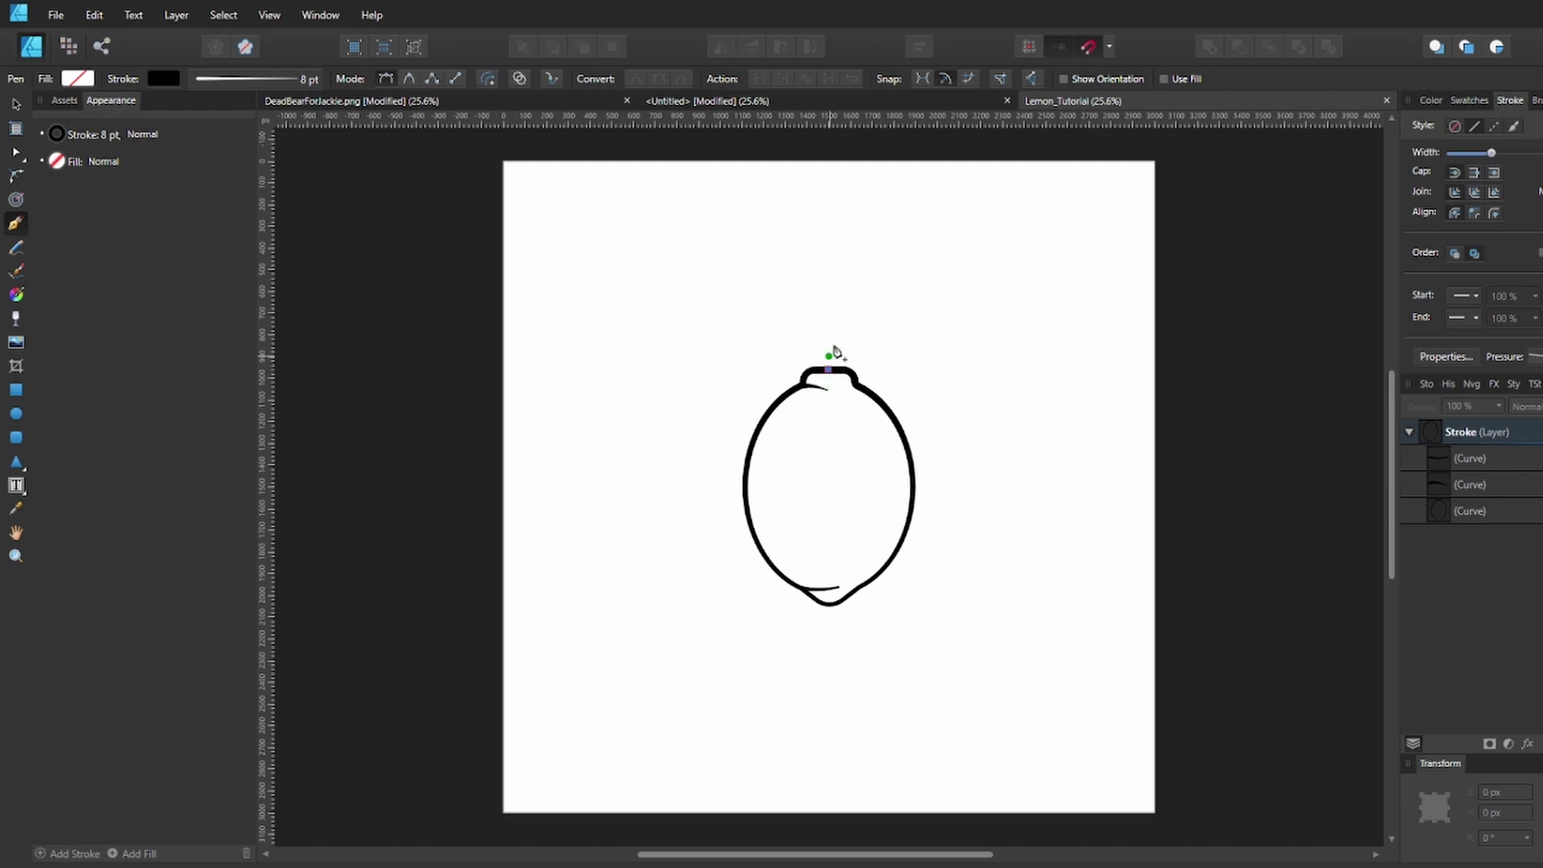
left_click(878, 314)
left_click(894, 329)
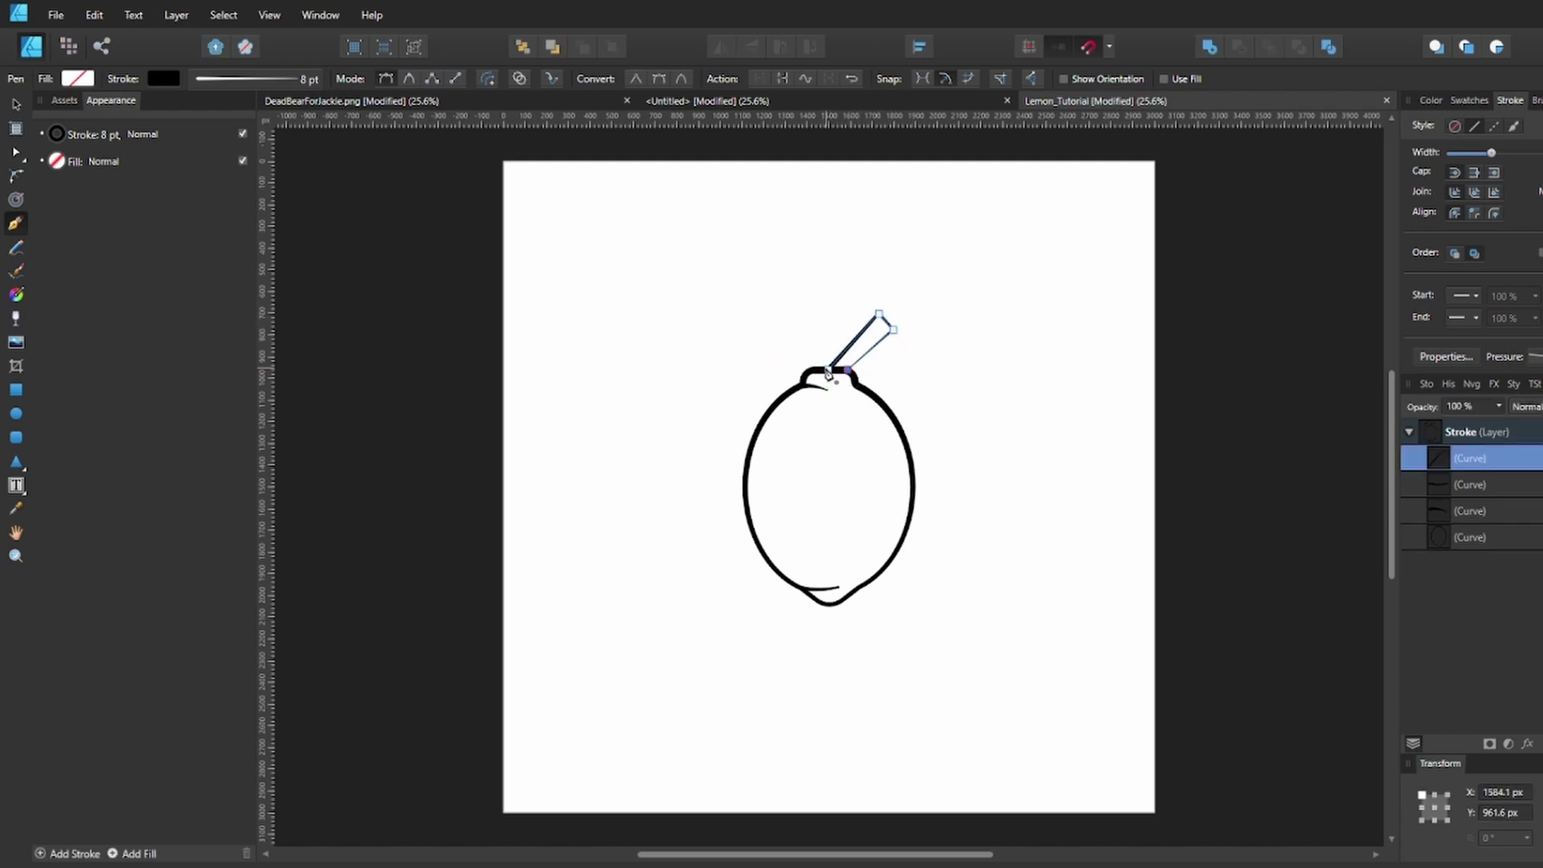
left_click(827, 370)
key("v")
Bend both long sides of the stem into upward-bulging arcs and pull its lower tip corner slightly inward
scroll(887, 363, "up", 5)
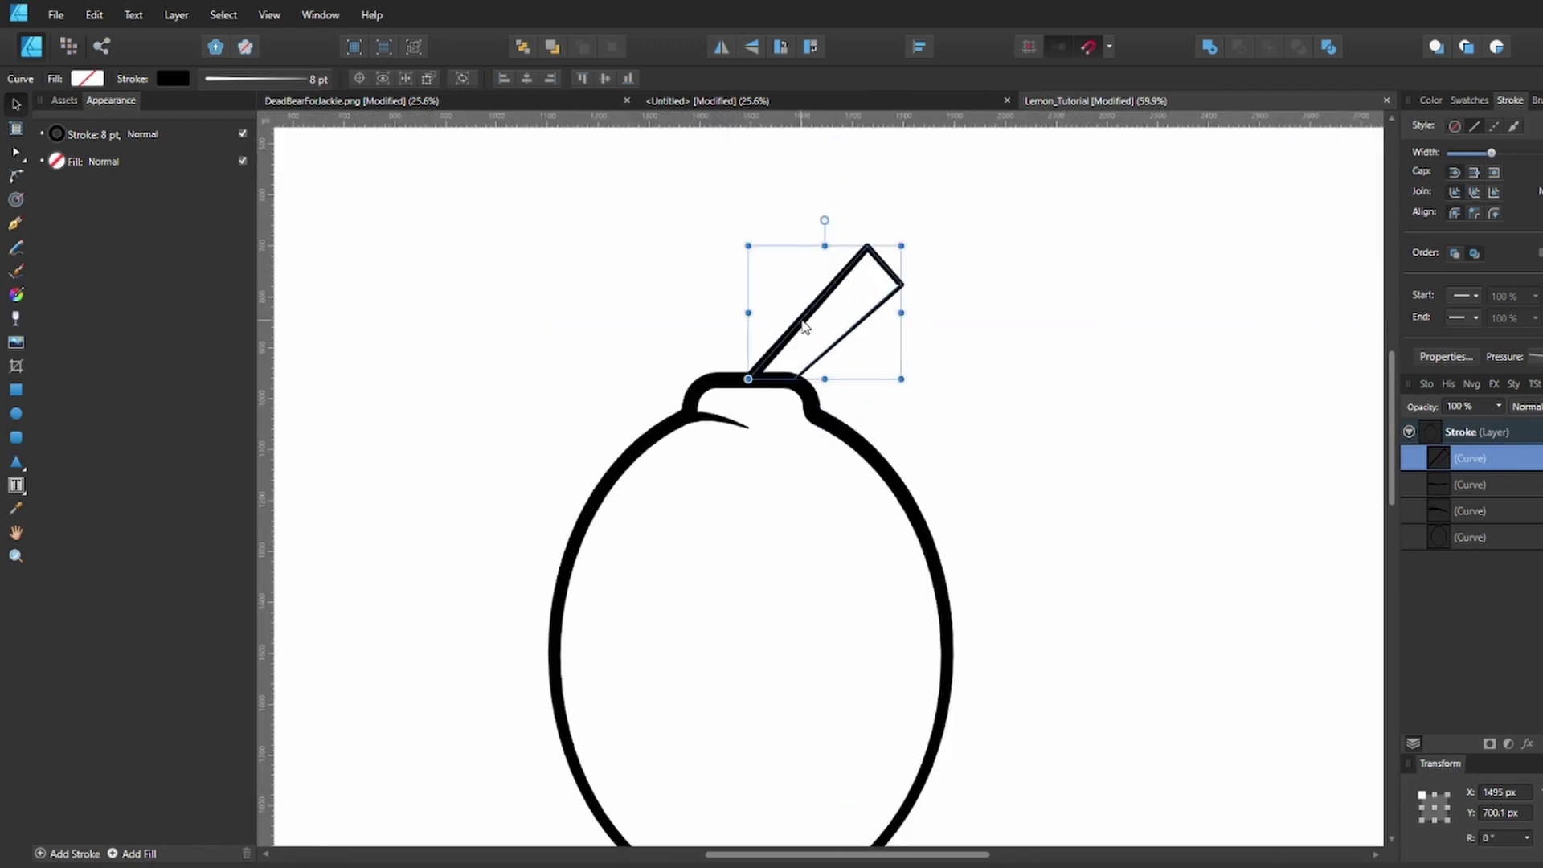
key("a")
mouse_move(798, 320)
left_mouse_down()
mouse_move(782, 308)
mouse_move(814, 324)
left_mouse_up()
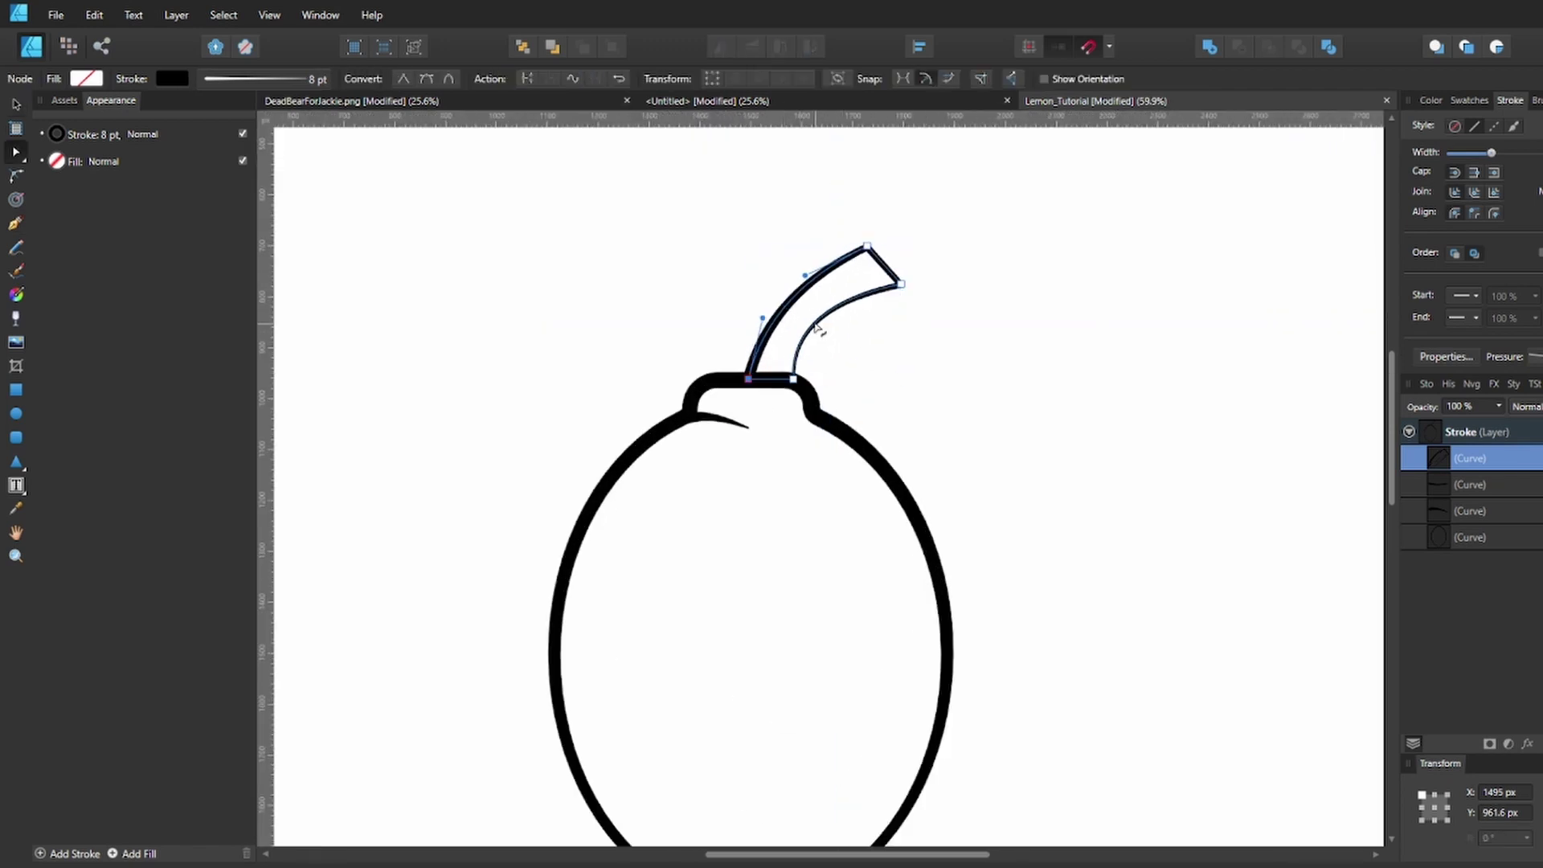
left_click_drag(901, 284, 891, 277)
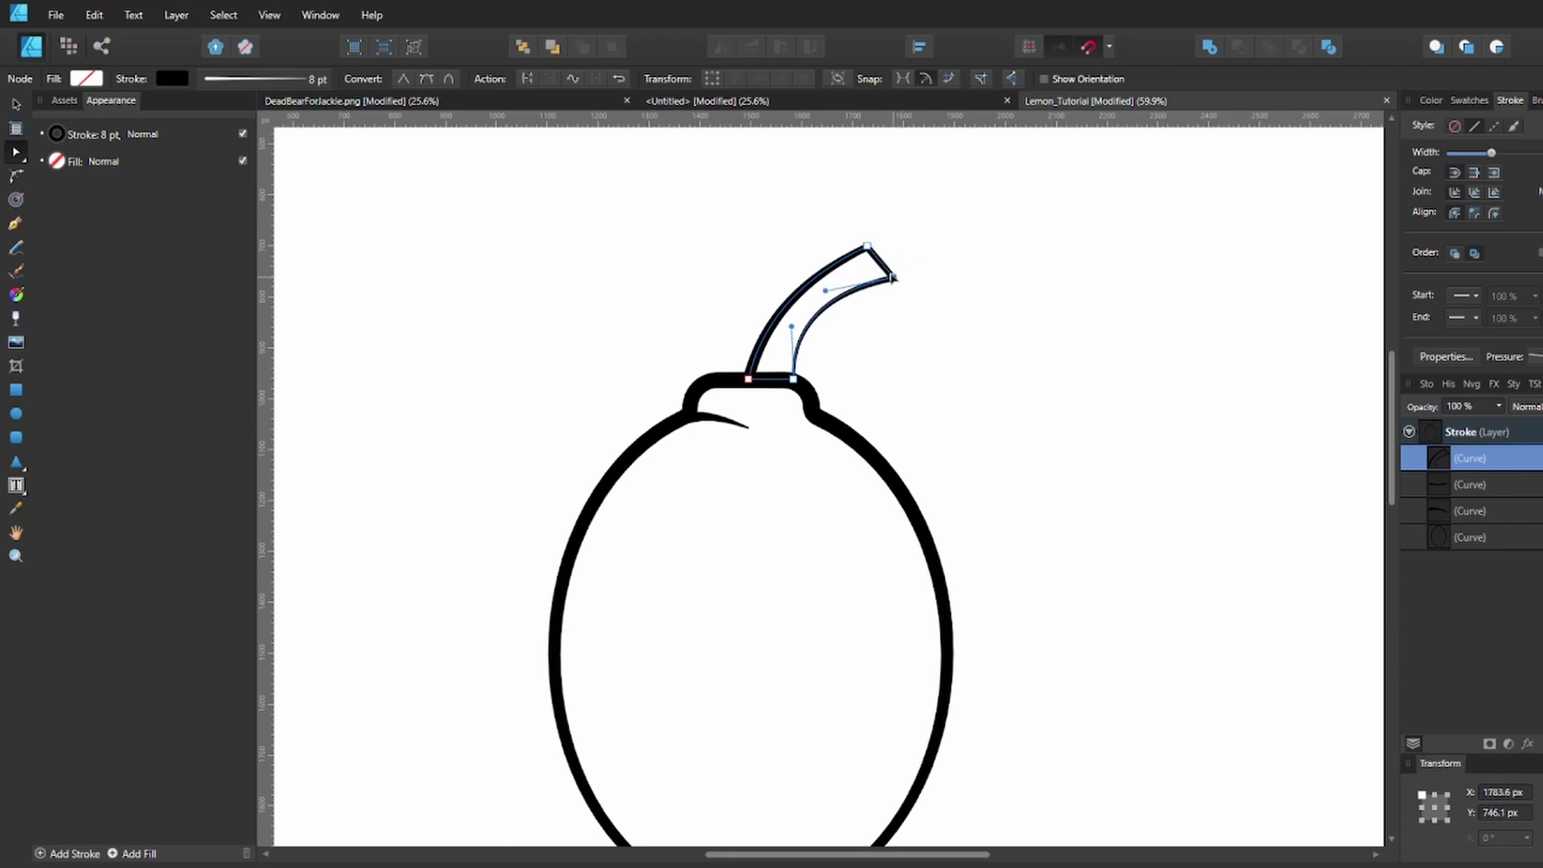
Shift the right base node of the stem left along the neck to narrow the stem's base
left_click(793, 378)
left_click_drag(793, 383, 785, 382)
key("Left")
key("Left")
key("Left")
key("Left")
key("Left")
key("Left")
key("Left")
key("Left")
key("Left")
key("Left")
key("Left")
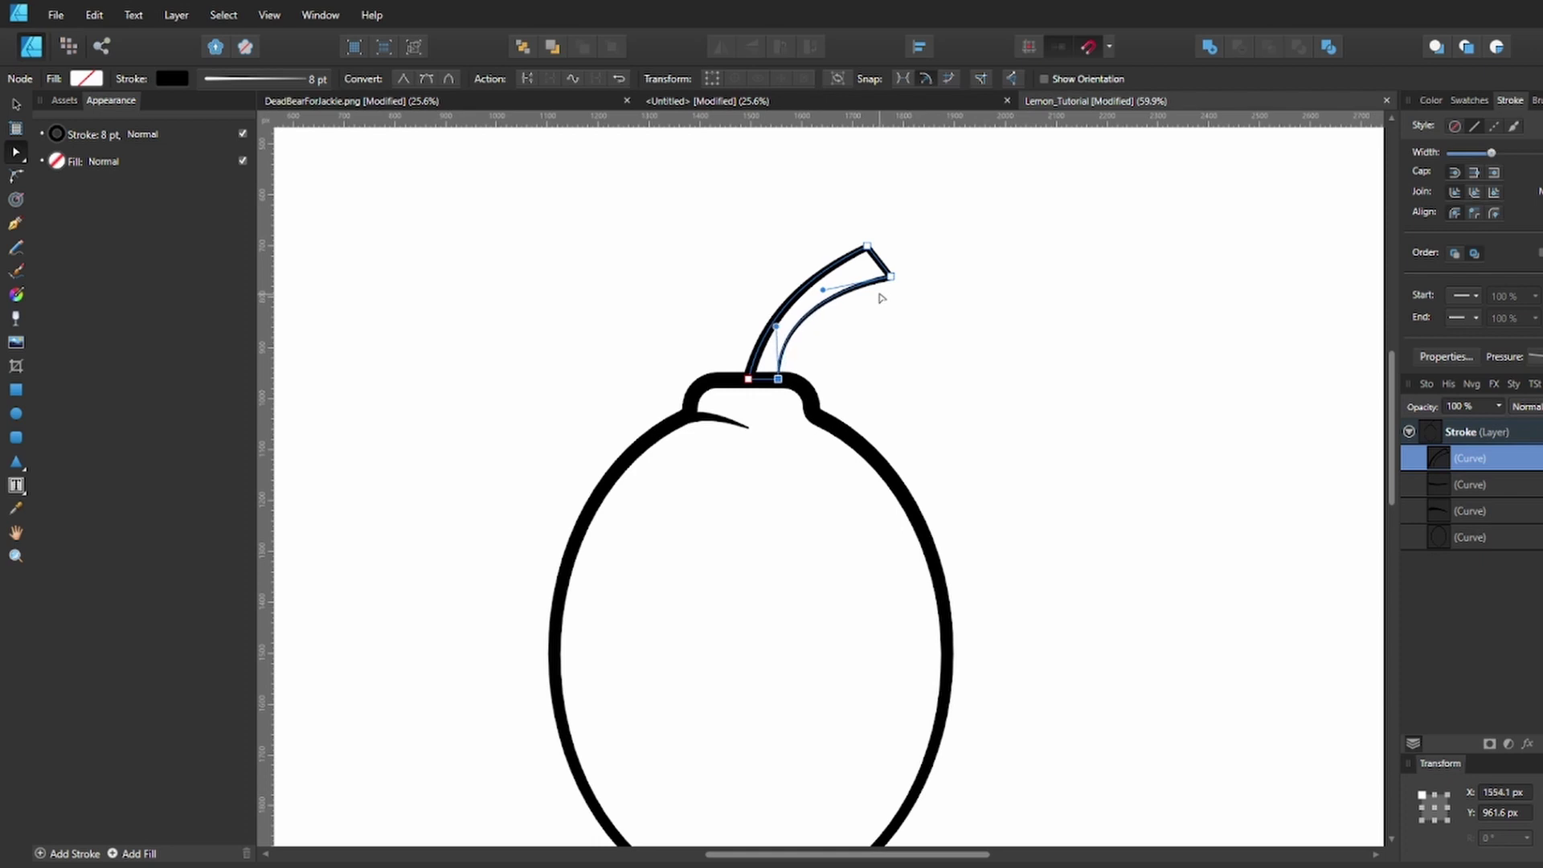
Centre the stem horizontally on the lemon outline, and shift it right so its base rests on the middle of the neck
key("v")
left_click(804, 400, "shift")
left_click(441, 78)
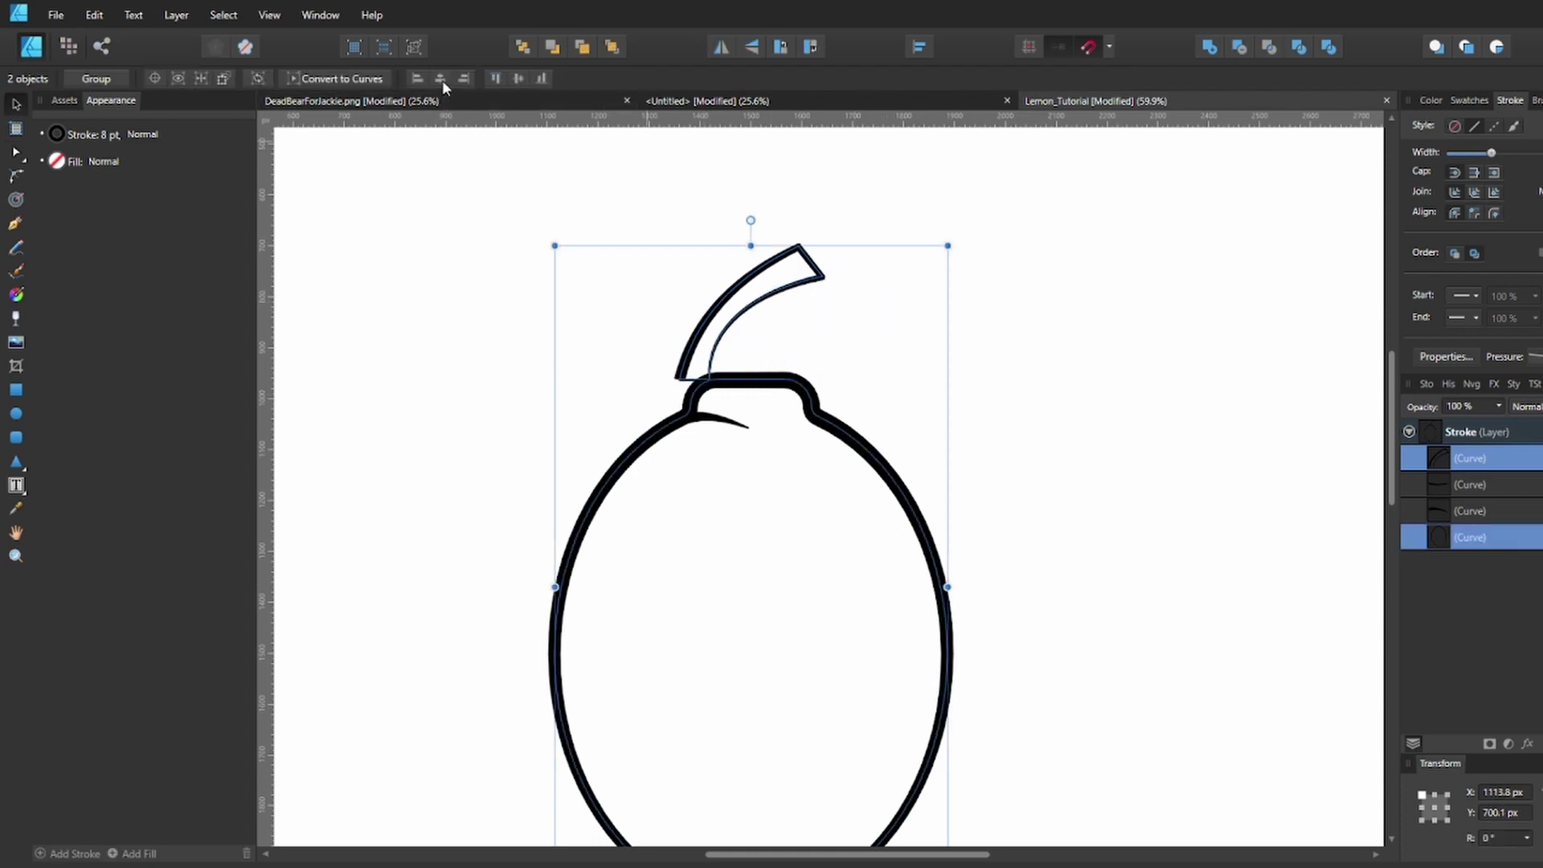
scroll(783, 370, "down", 1)
left_click(763, 321)
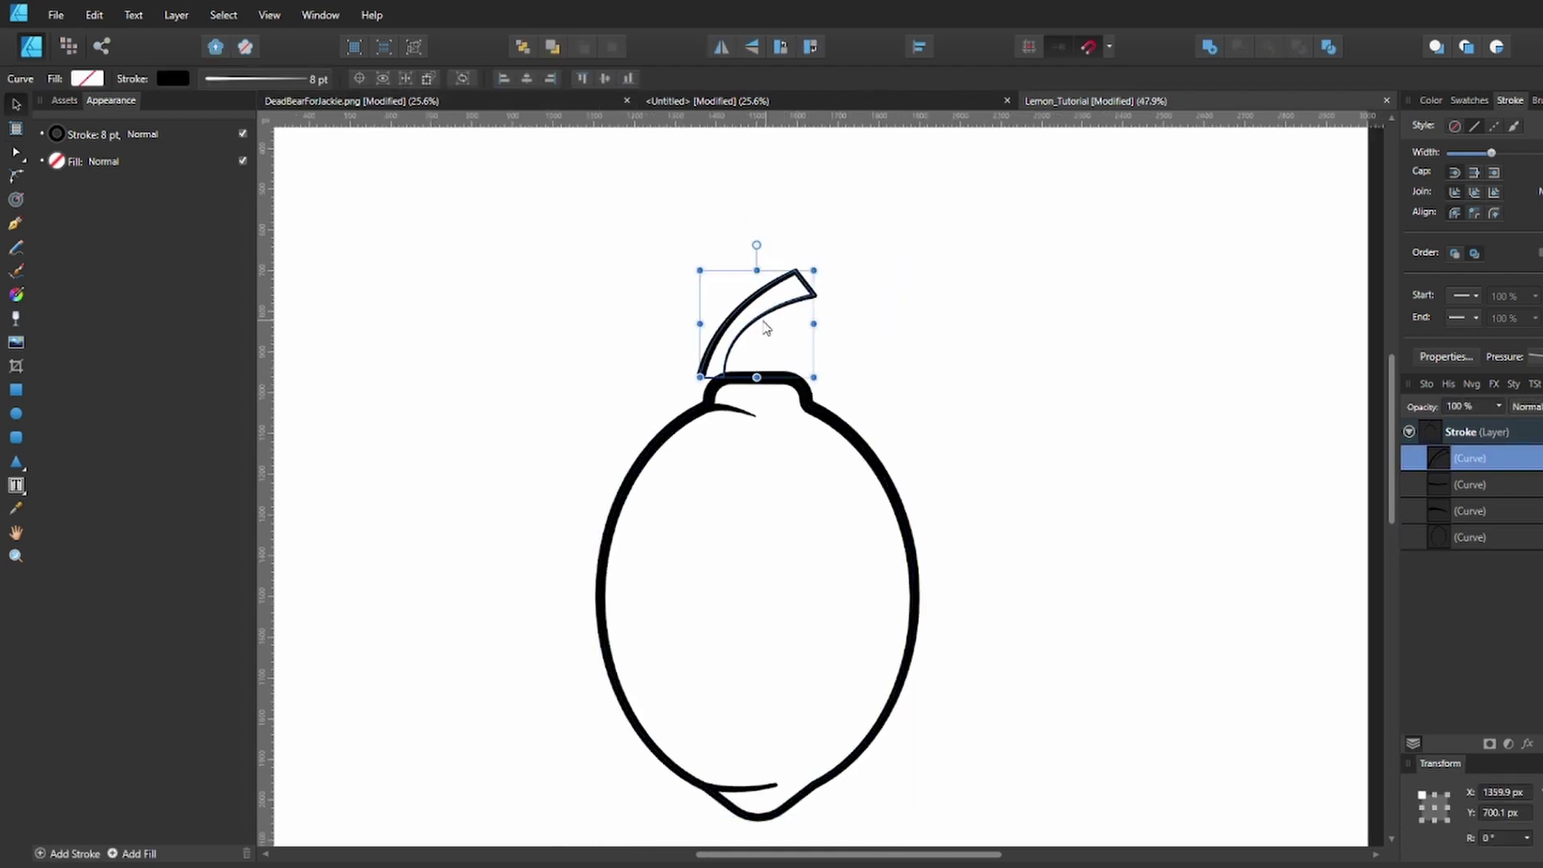
left_click_drag(763, 322, 807, 322)
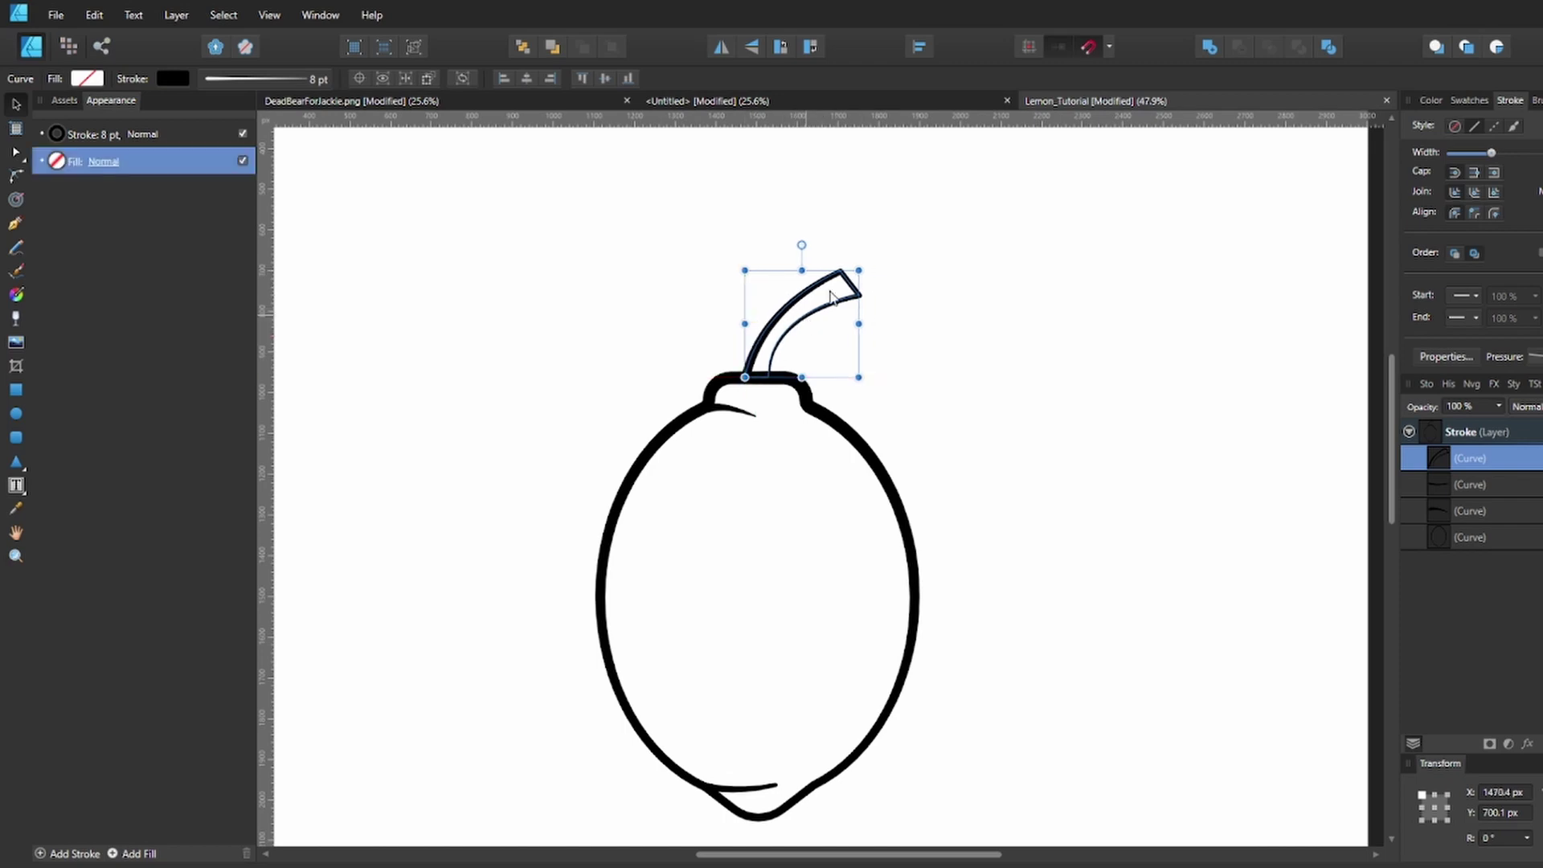
Shorten the stem by moving its two tip nodes down and left, and reshape its inner curve to match
key("c")
left_click_drag(819, 261, 899, 312)
key("shift+Down")
key("shift+Down")
key("shift+Down")
key("shift+Down")
key("shift+Left")
key("shift+Left")
key("shift+Left")
key("shift+Left")
key("shift+Left")
key("shift+Left")
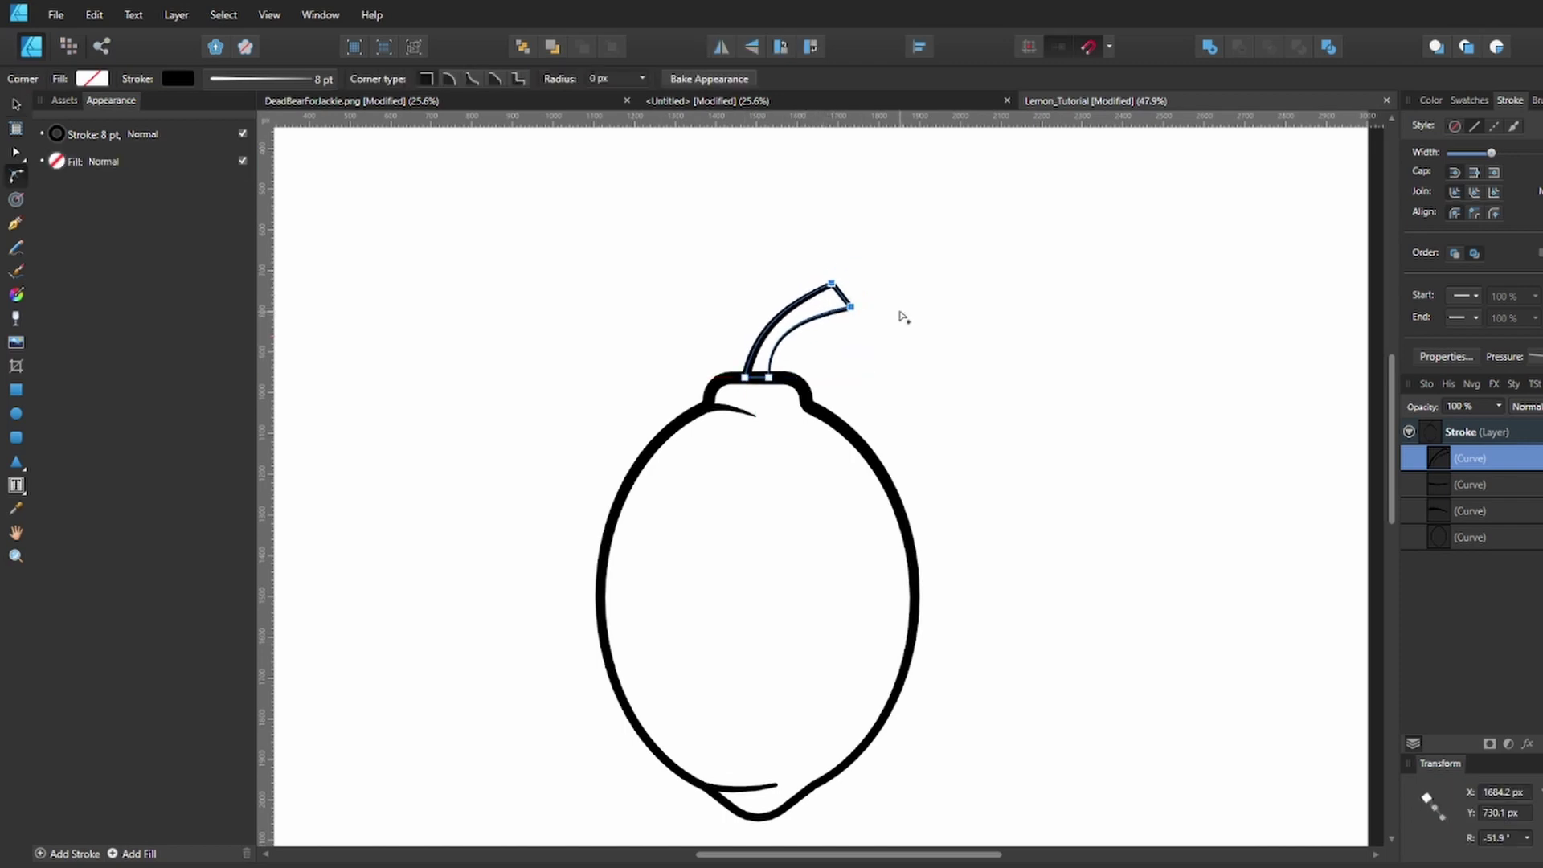
key("a")
left_click_drag(779, 344, 794, 316)
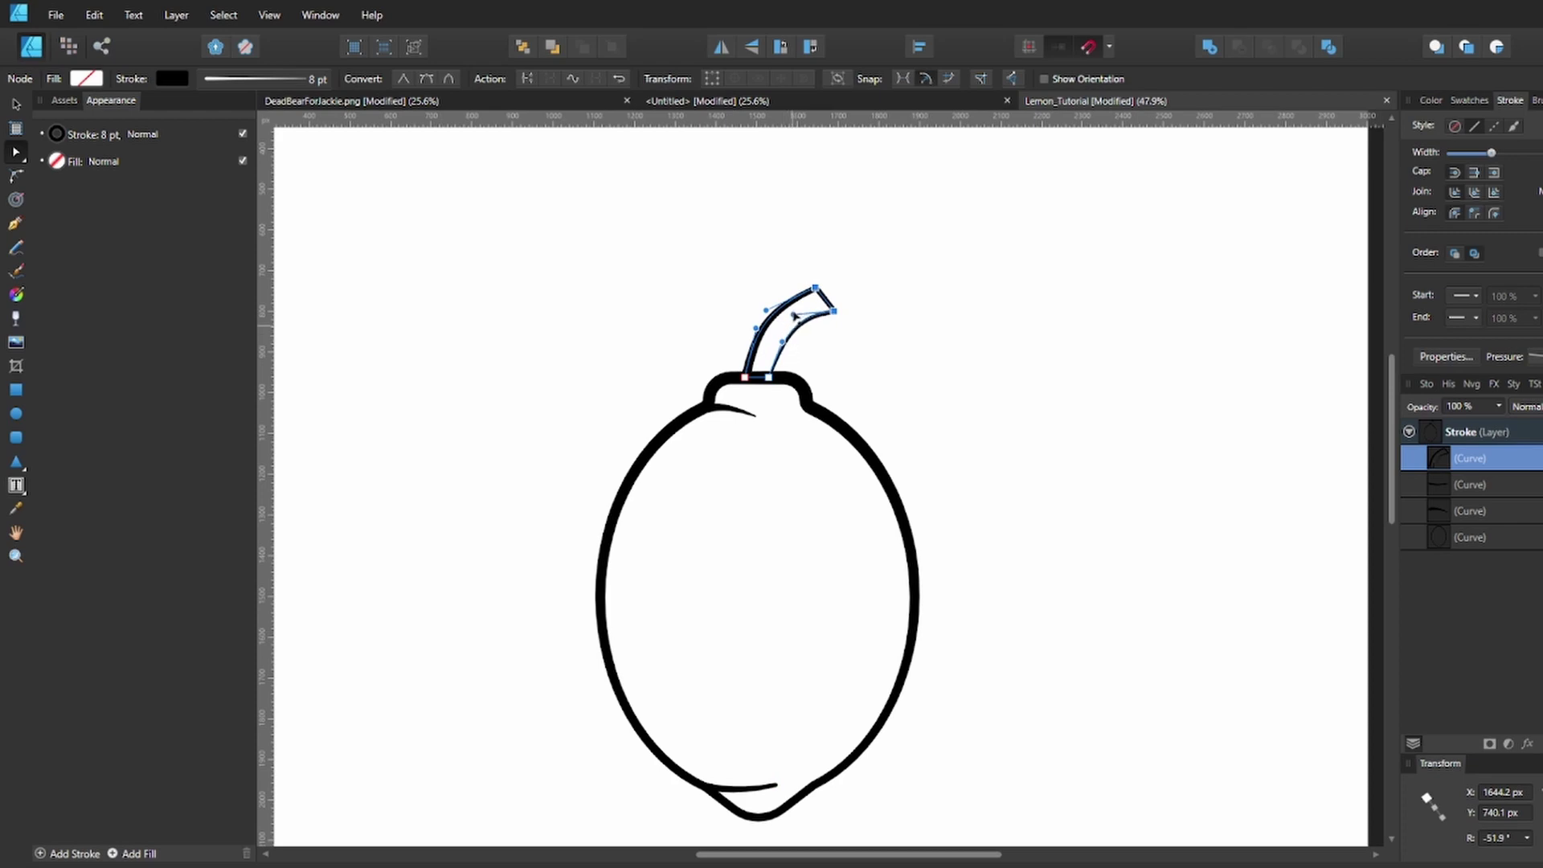
Round both corners at the stem's tip with the Corner tool to a radius of about 88 px
key("c")
left_click_drag(756, 244, 850, 338)
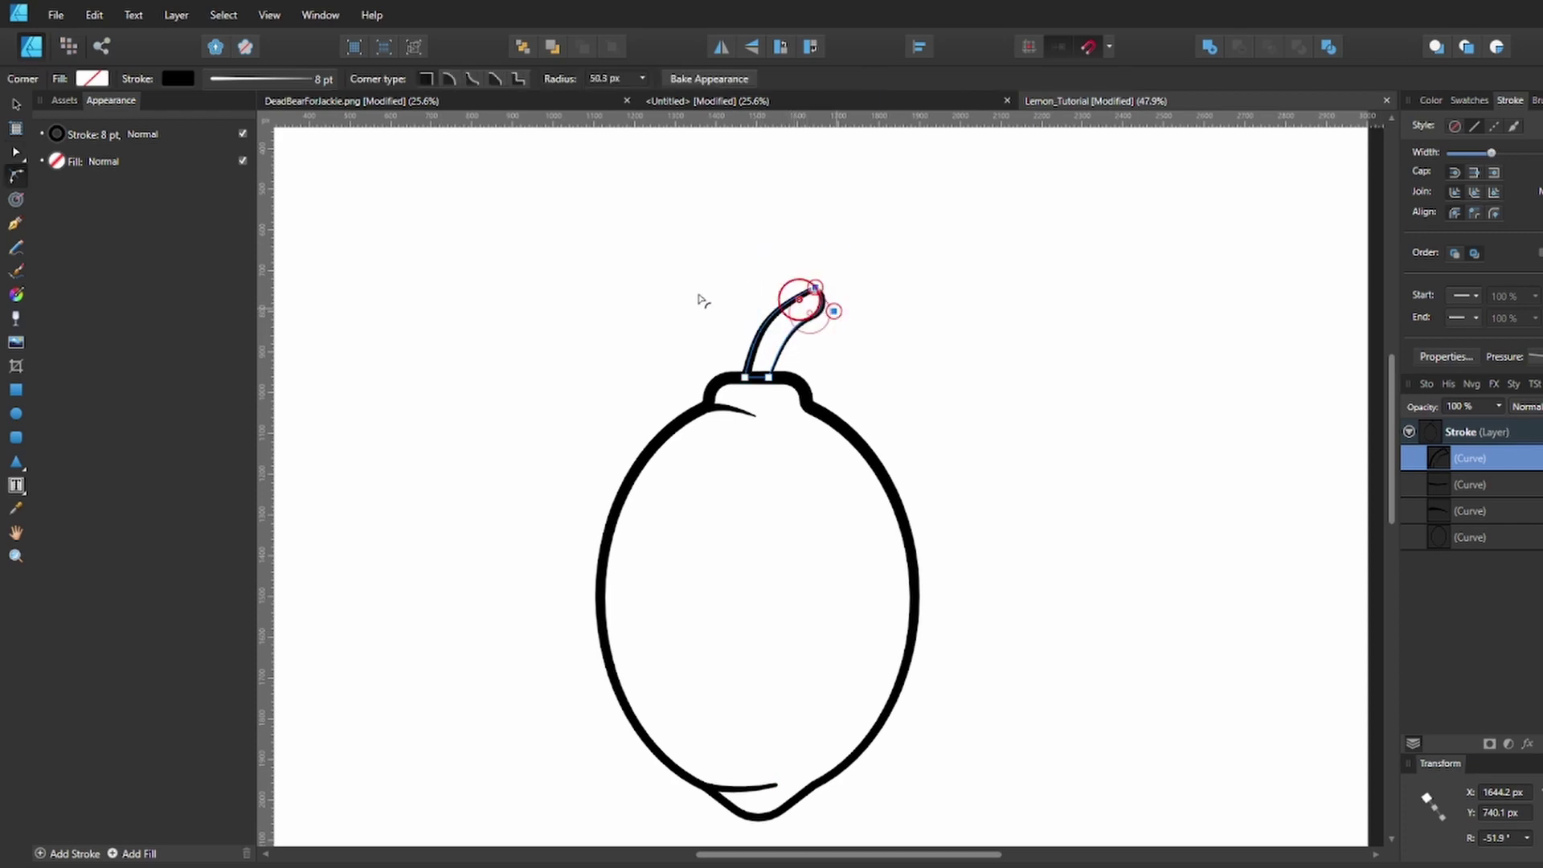
left_click_drag(816, 288, 796, 410)
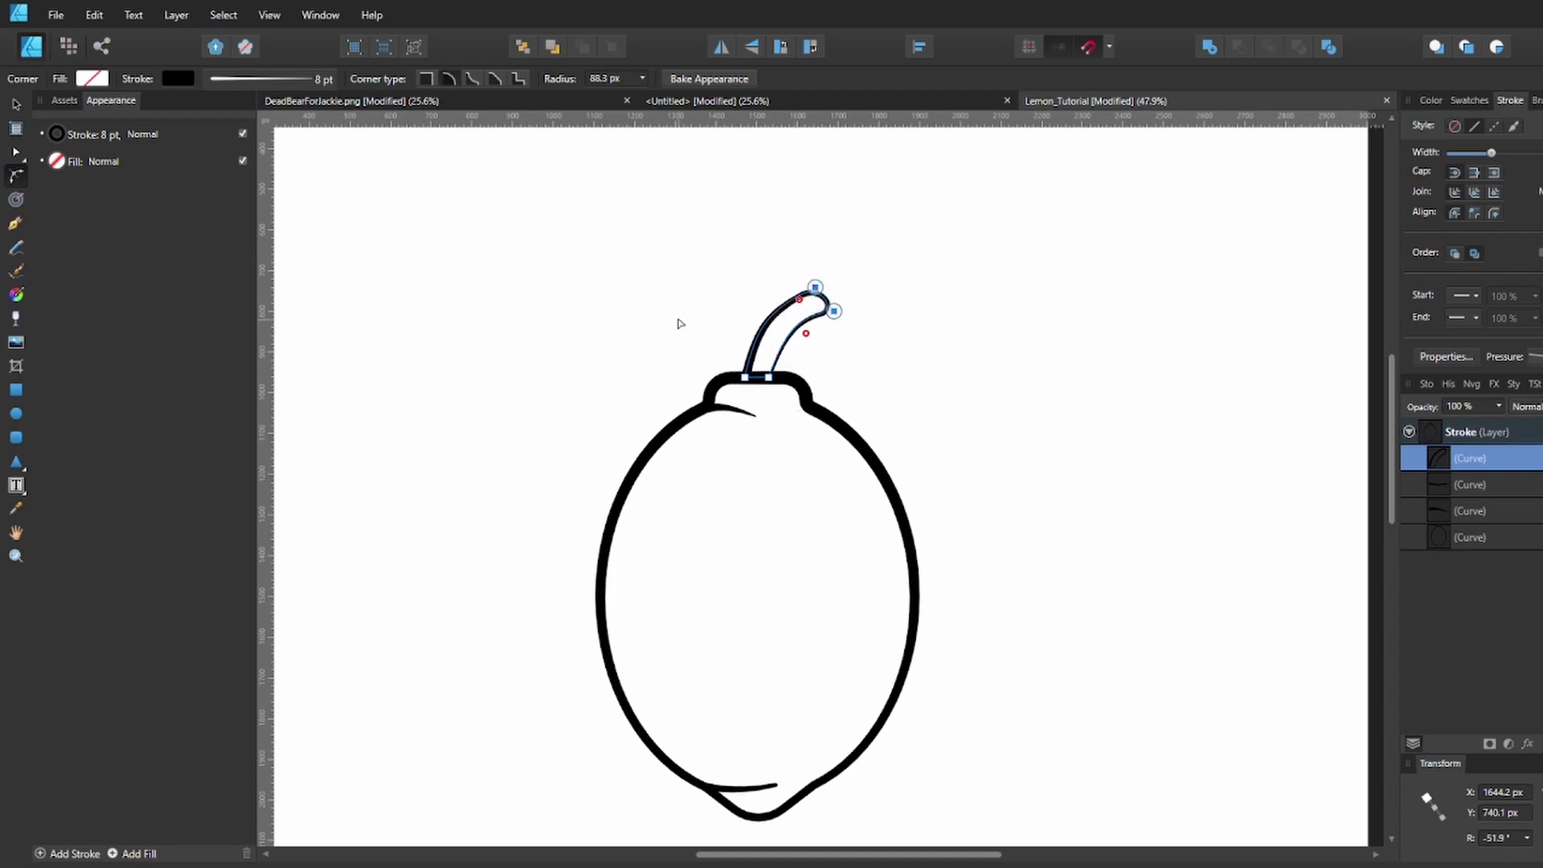
left_click(678, 325)
Apply the saved dipped pressure profile to the stem's stroke and lower its start and middle points
key("v")
left_click(819, 309)
left_click(1504, 356)
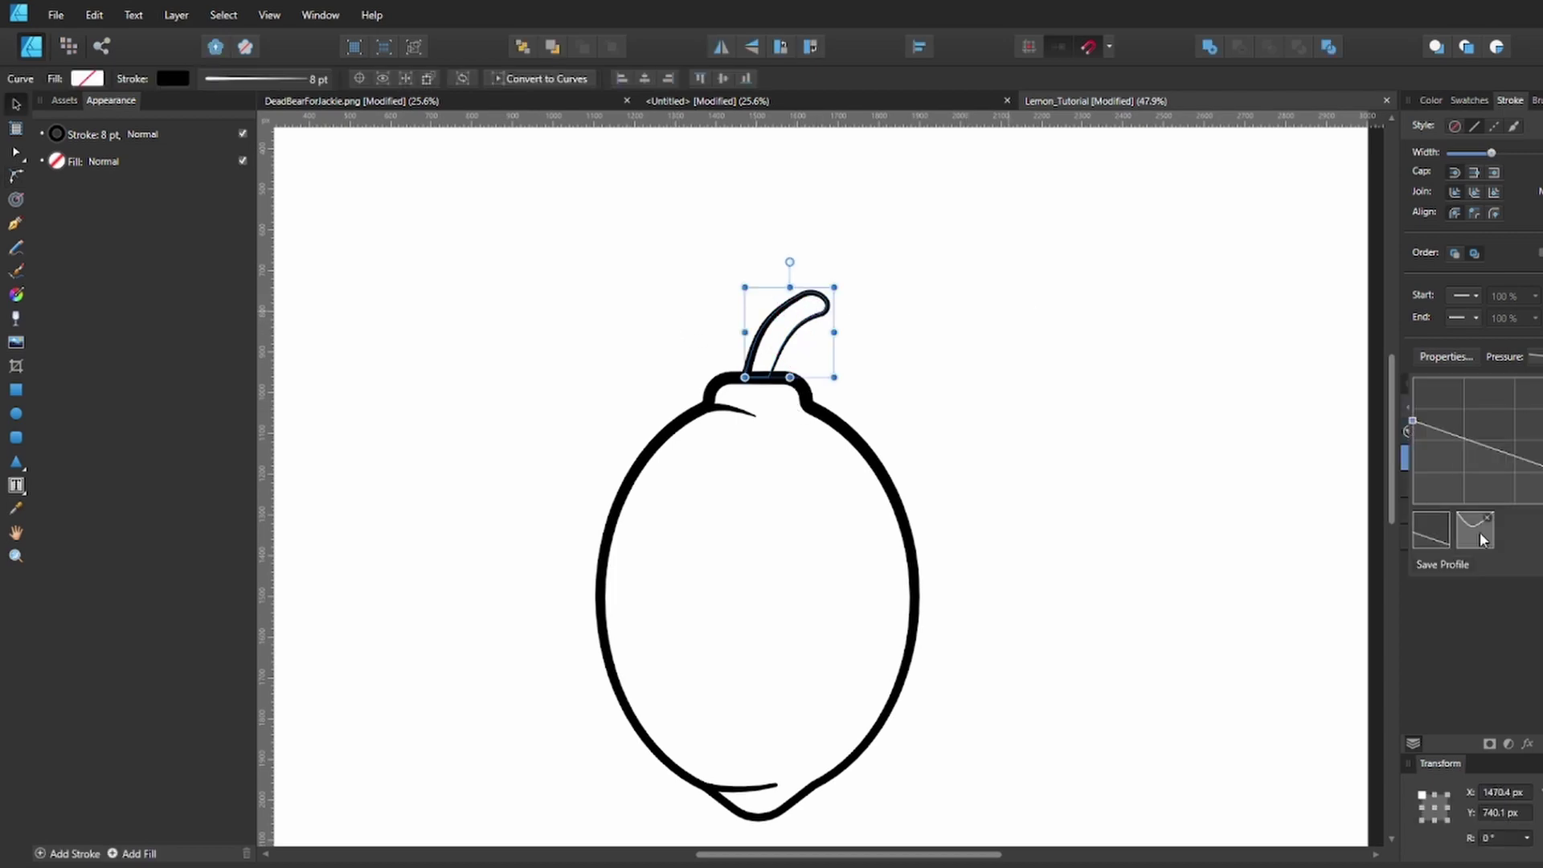
left_click(1478, 532)
left_click_drag(1500, 428, 1518, 466)
left_click_drag(1412, 377, 1401, 438)
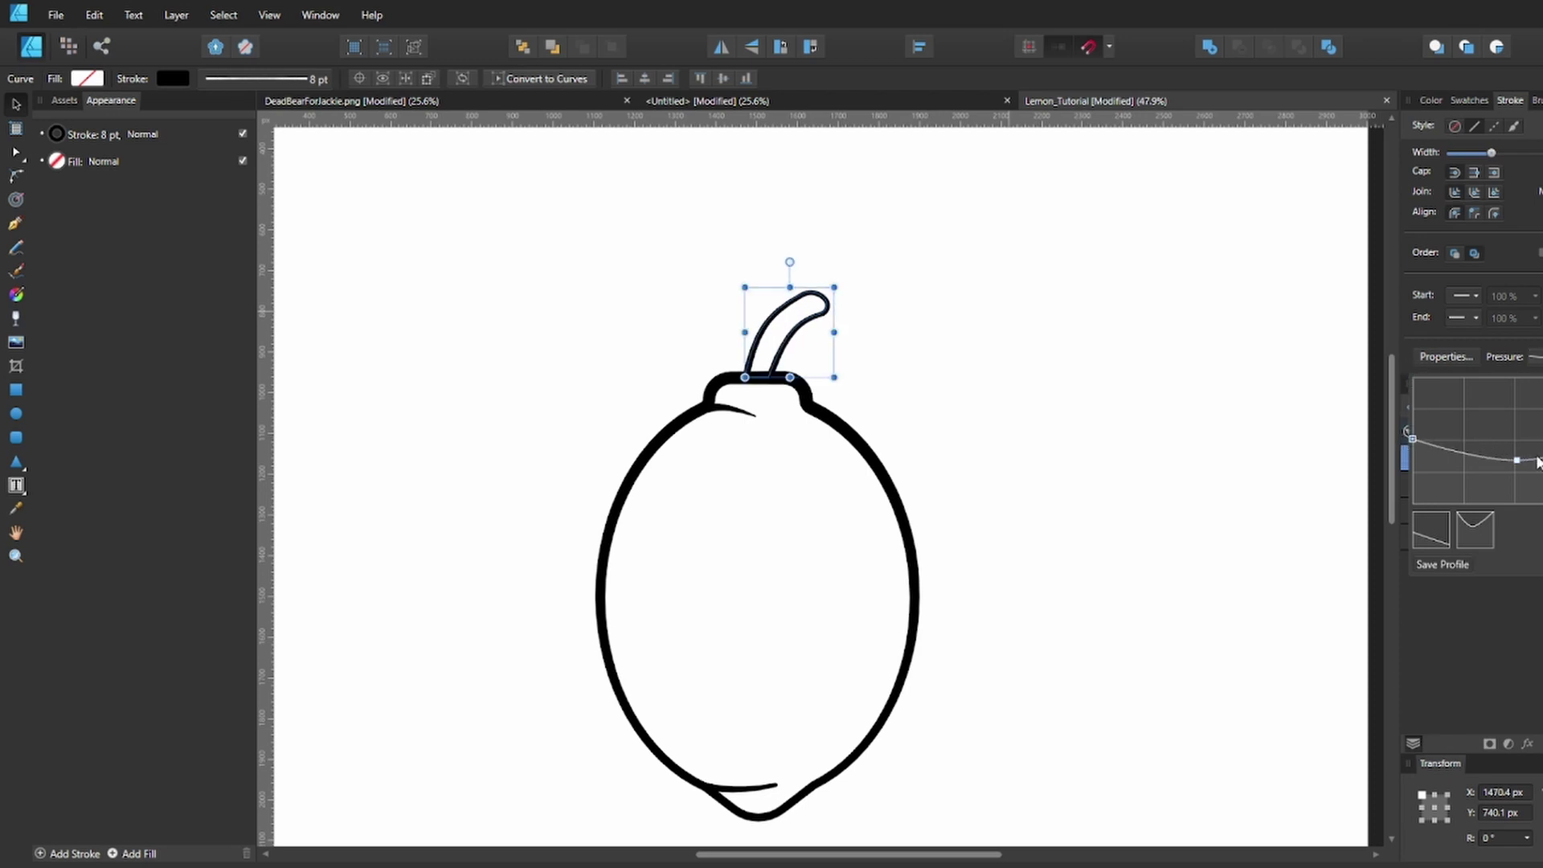
Try a stem pressure profile with a low start and a raised middle
left_click_drag(1516, 462, 1512, 428)
left_click_drag(1410, 441, 1413, 476)
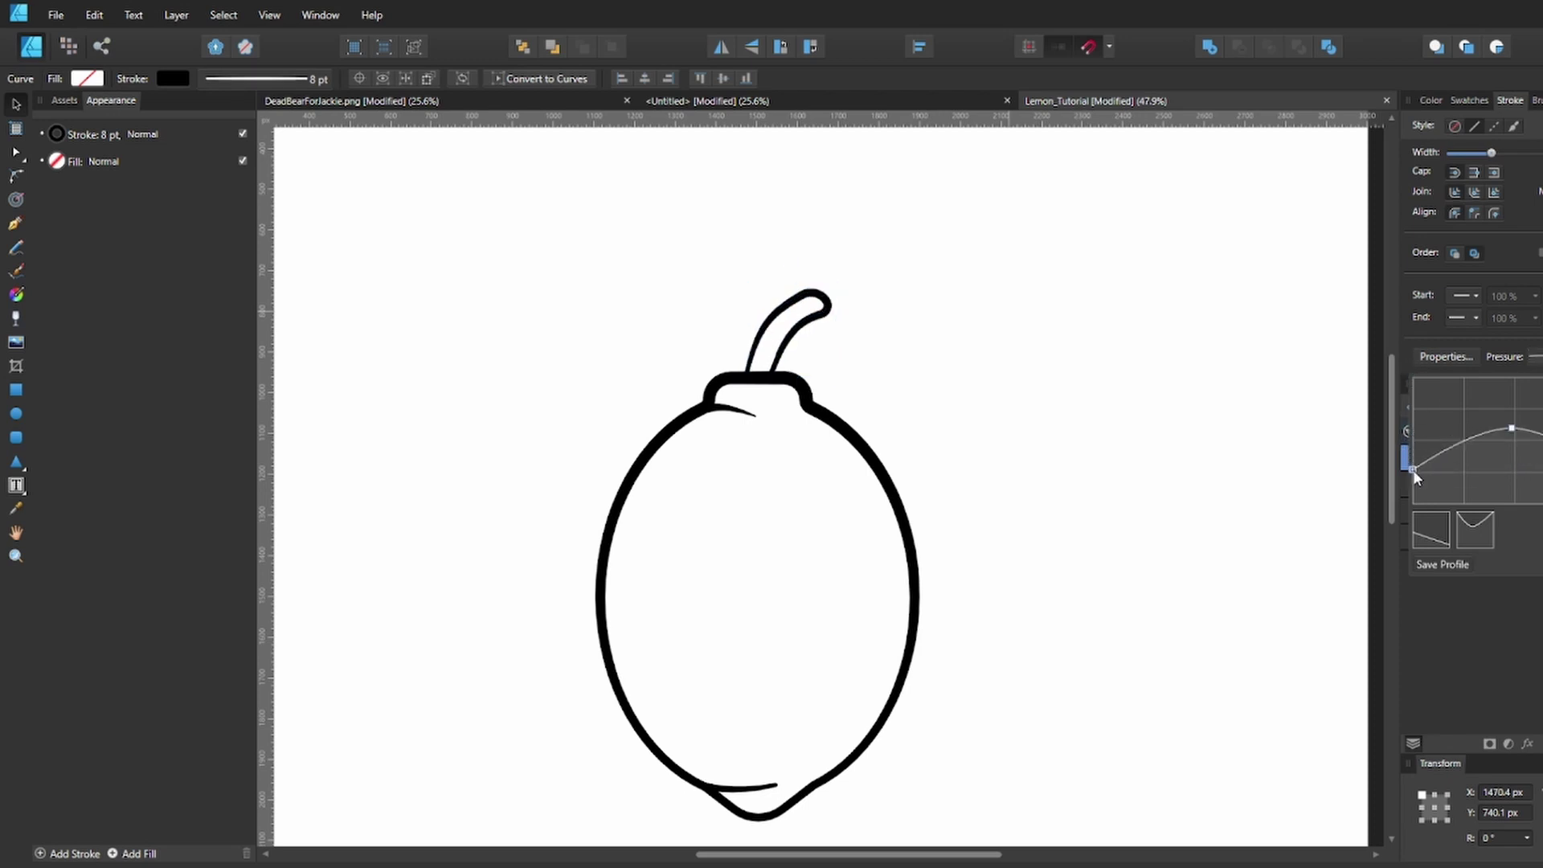
left_click_drag(1511, 429, 1515, 432)
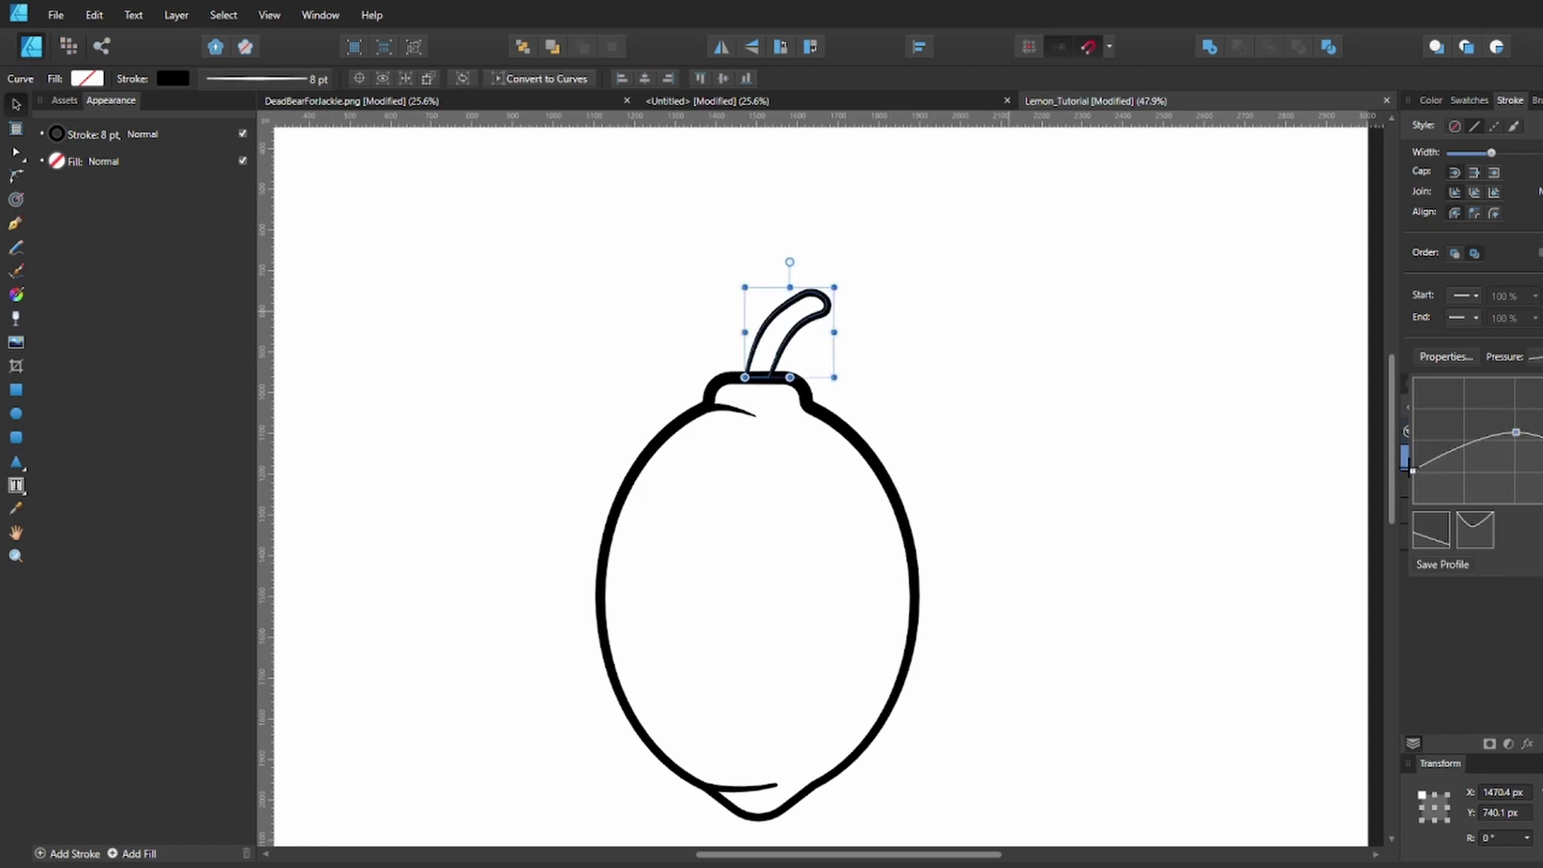
Raise the start pressure of the stem's stroke and lower its middle point, making the stem thicker at its base
mouse_move(1417, 464)
left_mouse_down()
mouse_move(1435, 422)
mouse_move(1516, 440)
left_mouse_up()
left_click_drag(1413, 423, 1420, 408)
left_click(1098, 403)
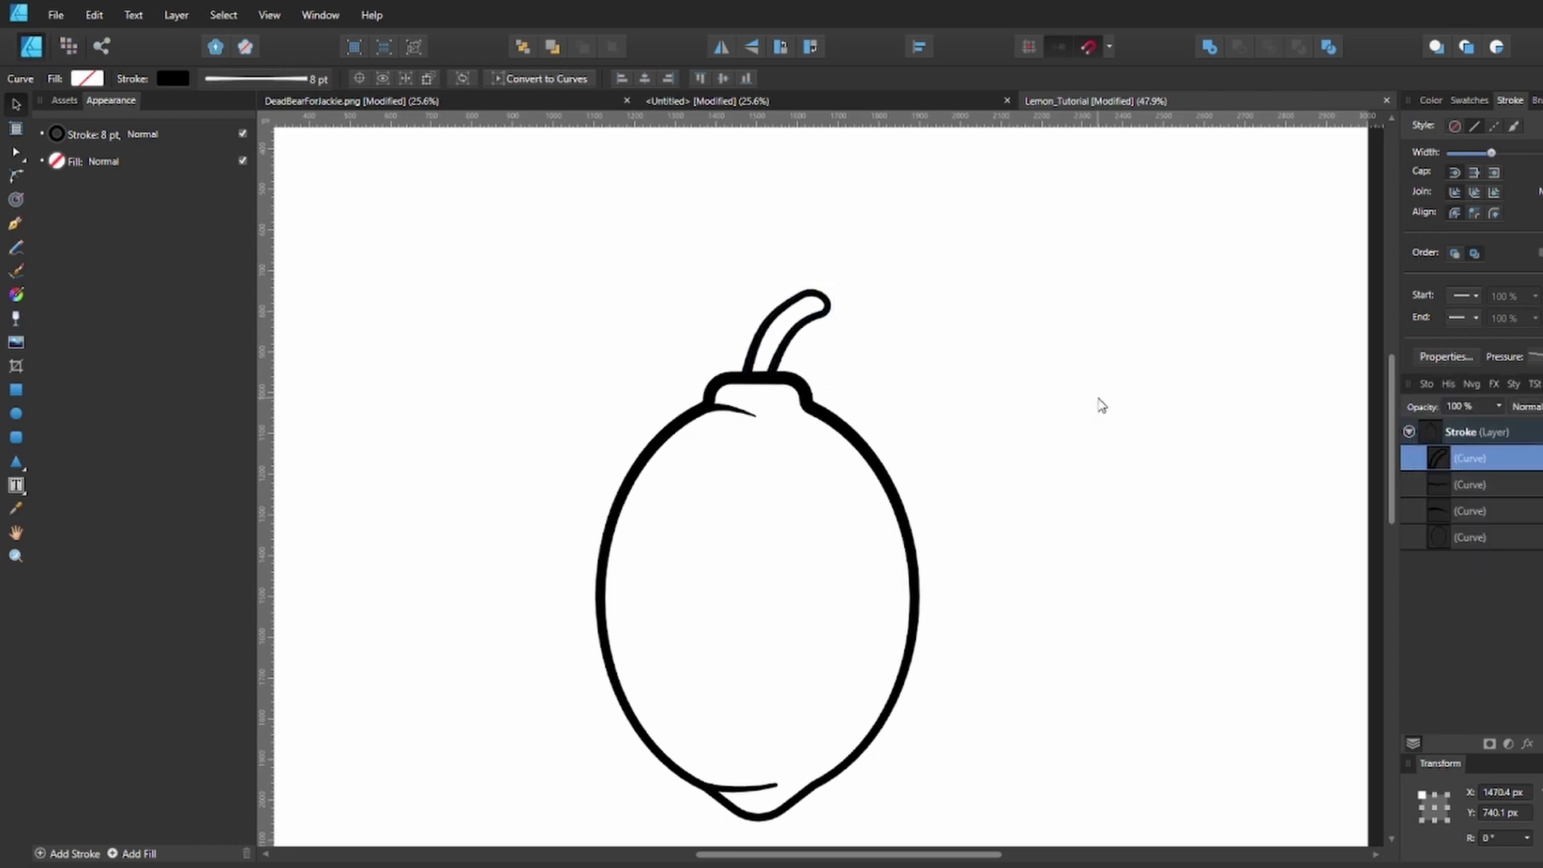
Raise the start and middle pressure of the stem's stroke slightly and save the document
left_click_drag(887, 395, 929, 333)
left_click(851, 273)
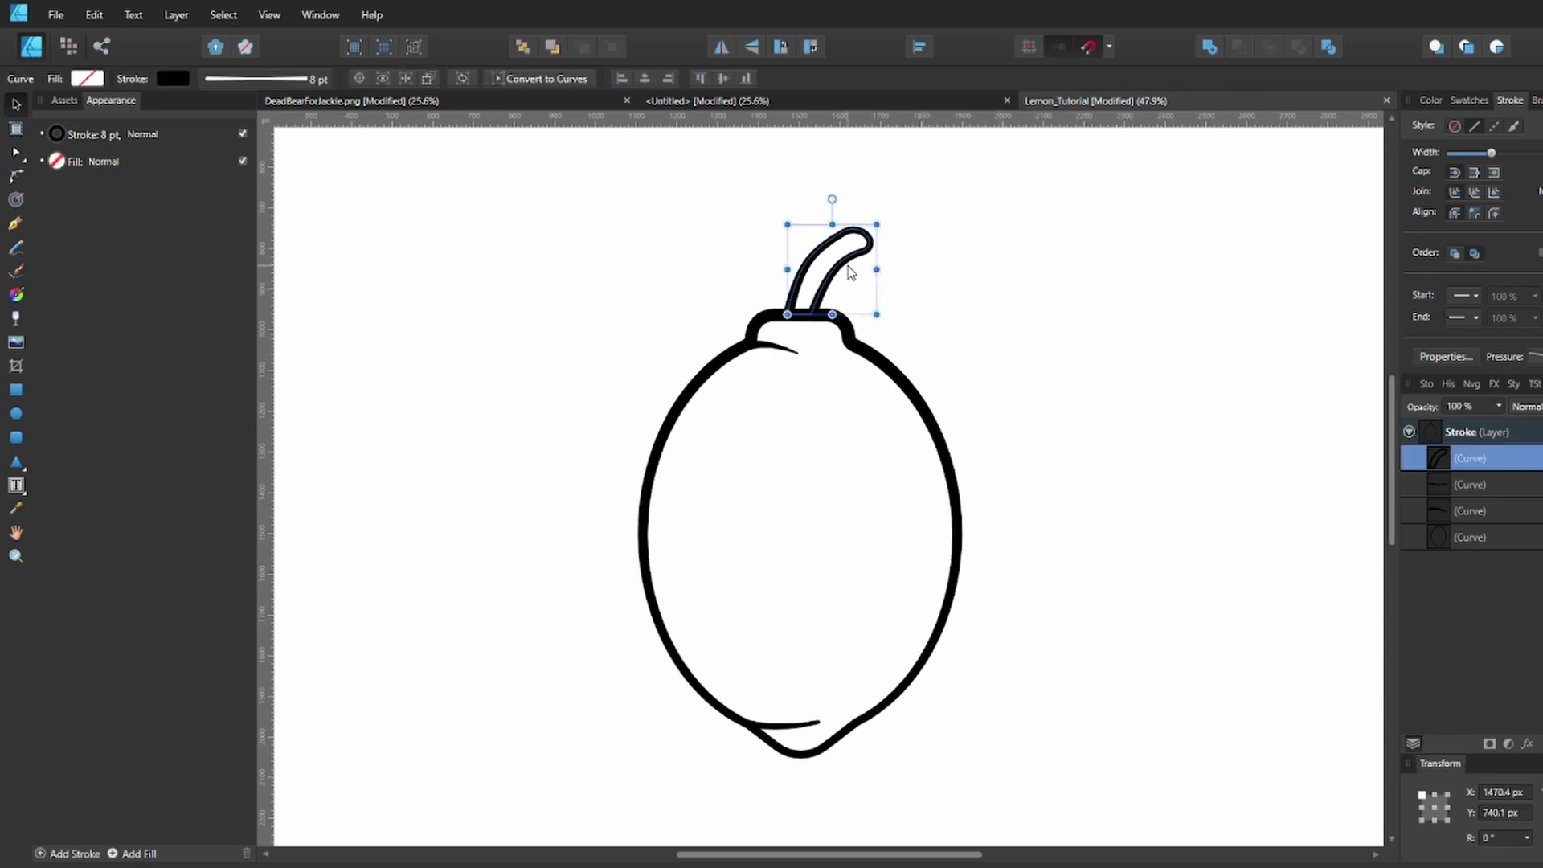
left_click(297, 91)
left_click(1504, 356)
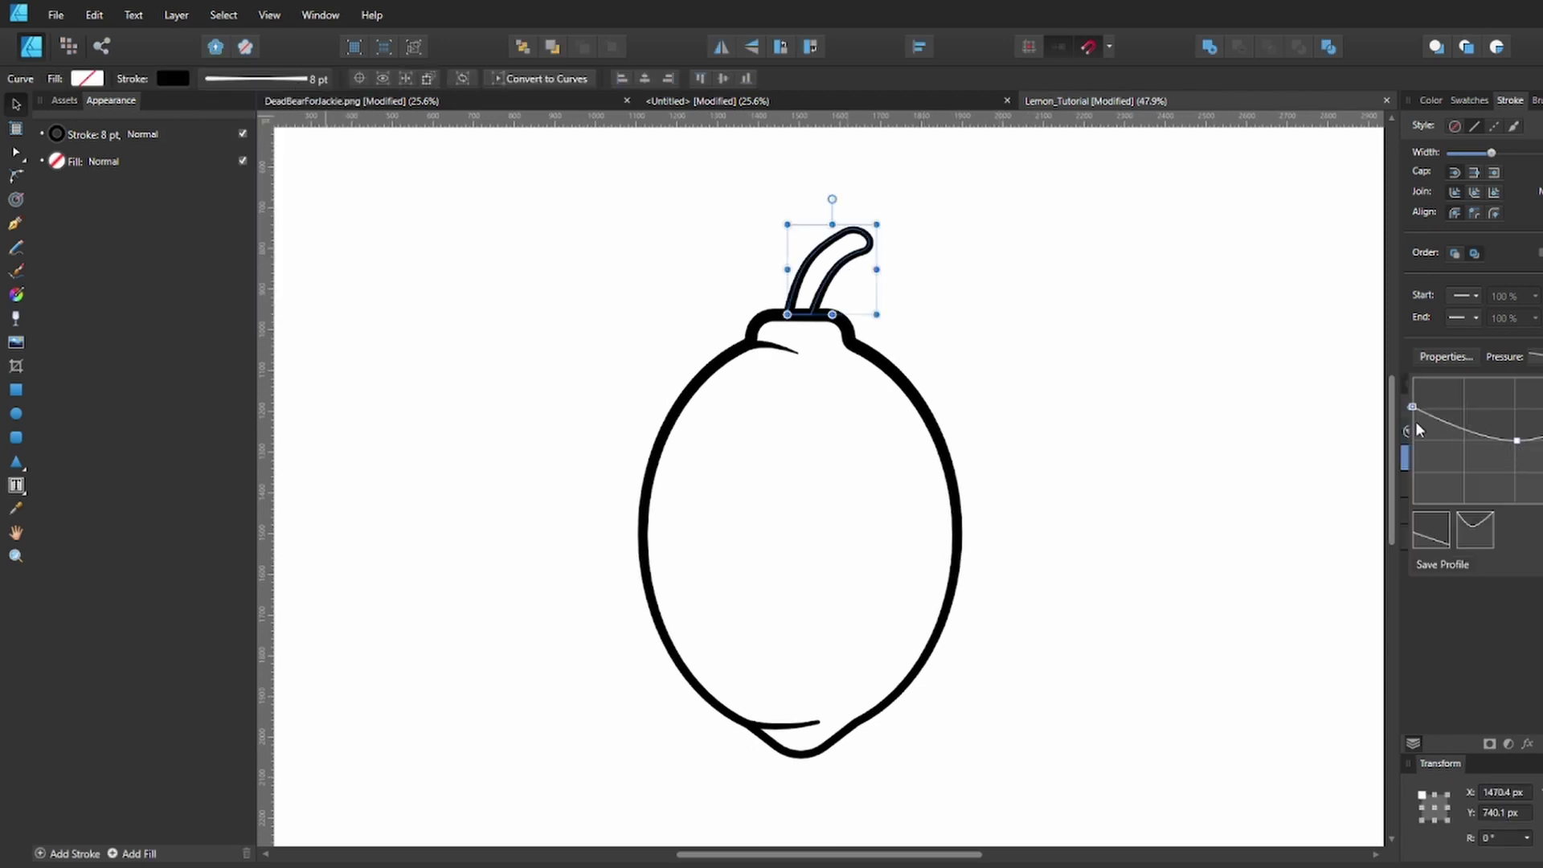
left_click(1429, 382)
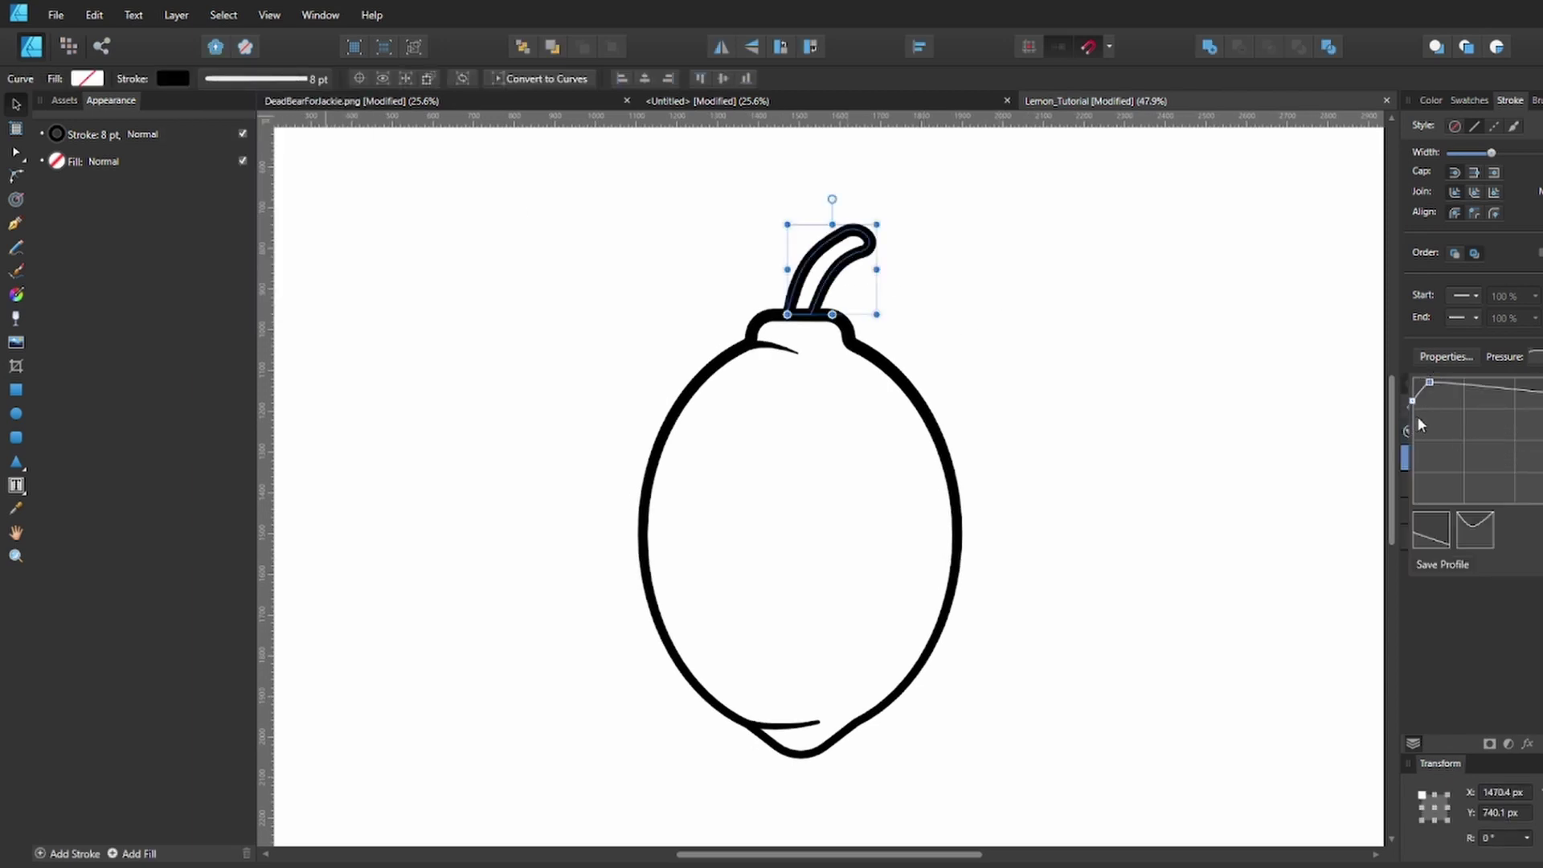
key("ctrl+z")
mouse_move(1412, 400)
left_mouse_down()
mouse_move(1418, 382)
mouse_move(1417, 401)
left_mouse_up()
left_click_drag(1516, 440, 1512, 427)
left_click(1014, 360)
key("ctrl+s")
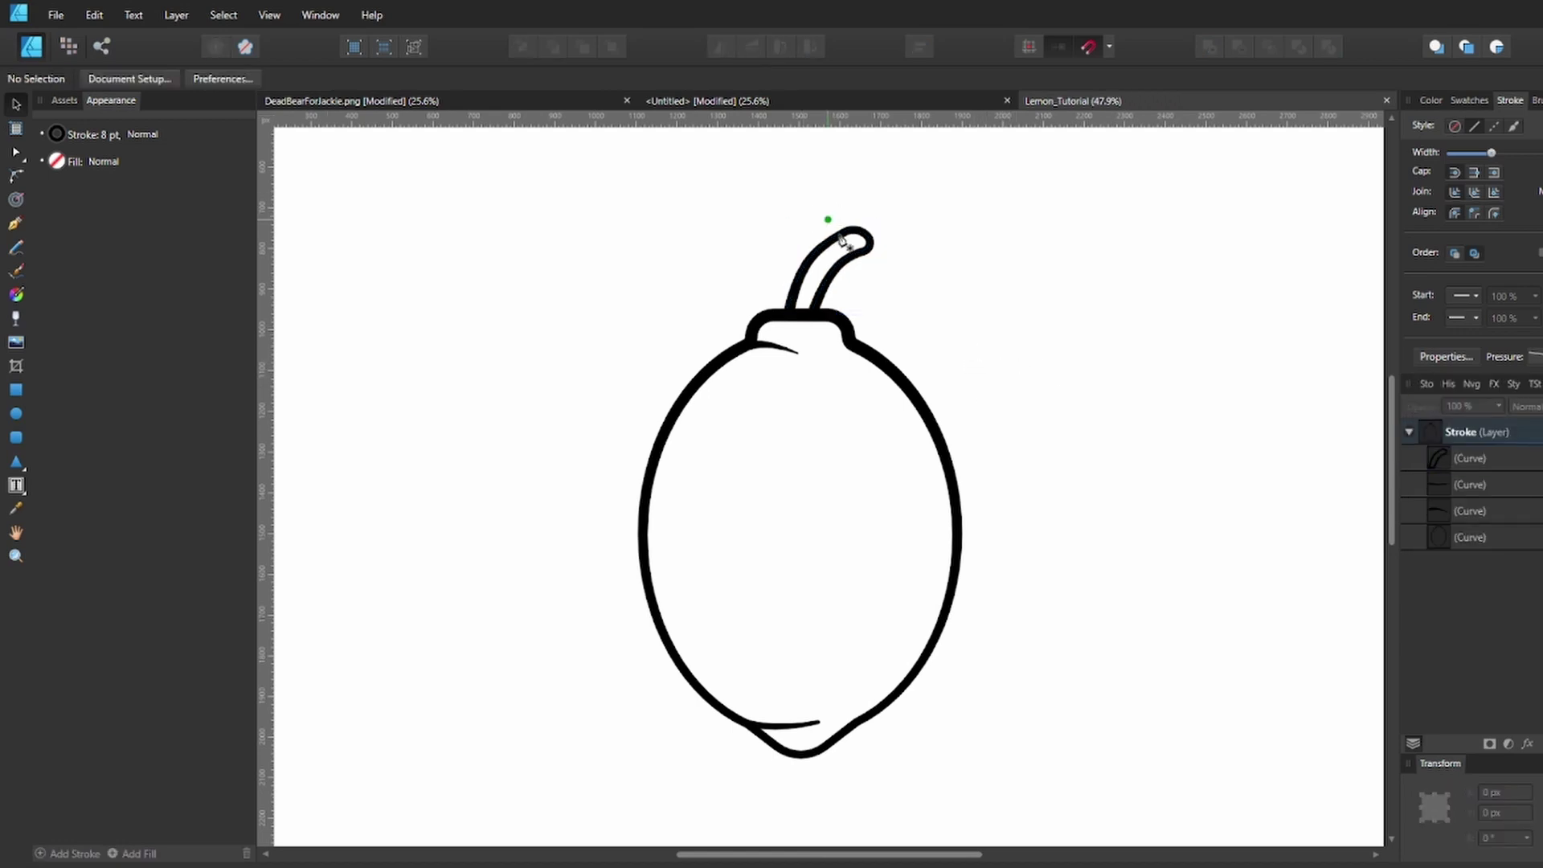
Draw a narrow upright ellipse in the empty area to the left of the lemon
key("p")
scroll(832, 241, "up", 1)
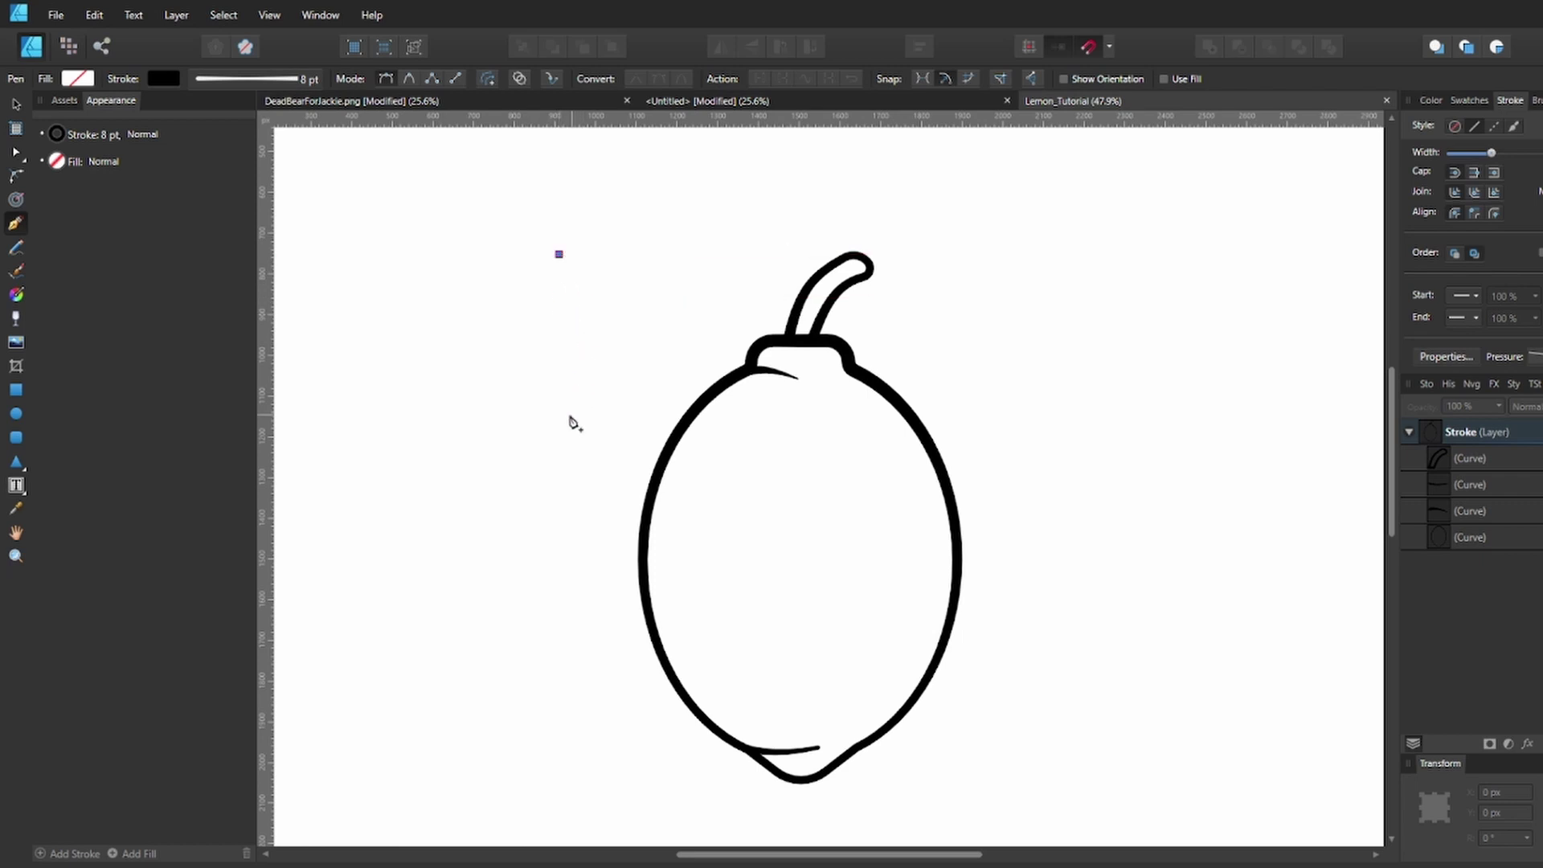
key("v")
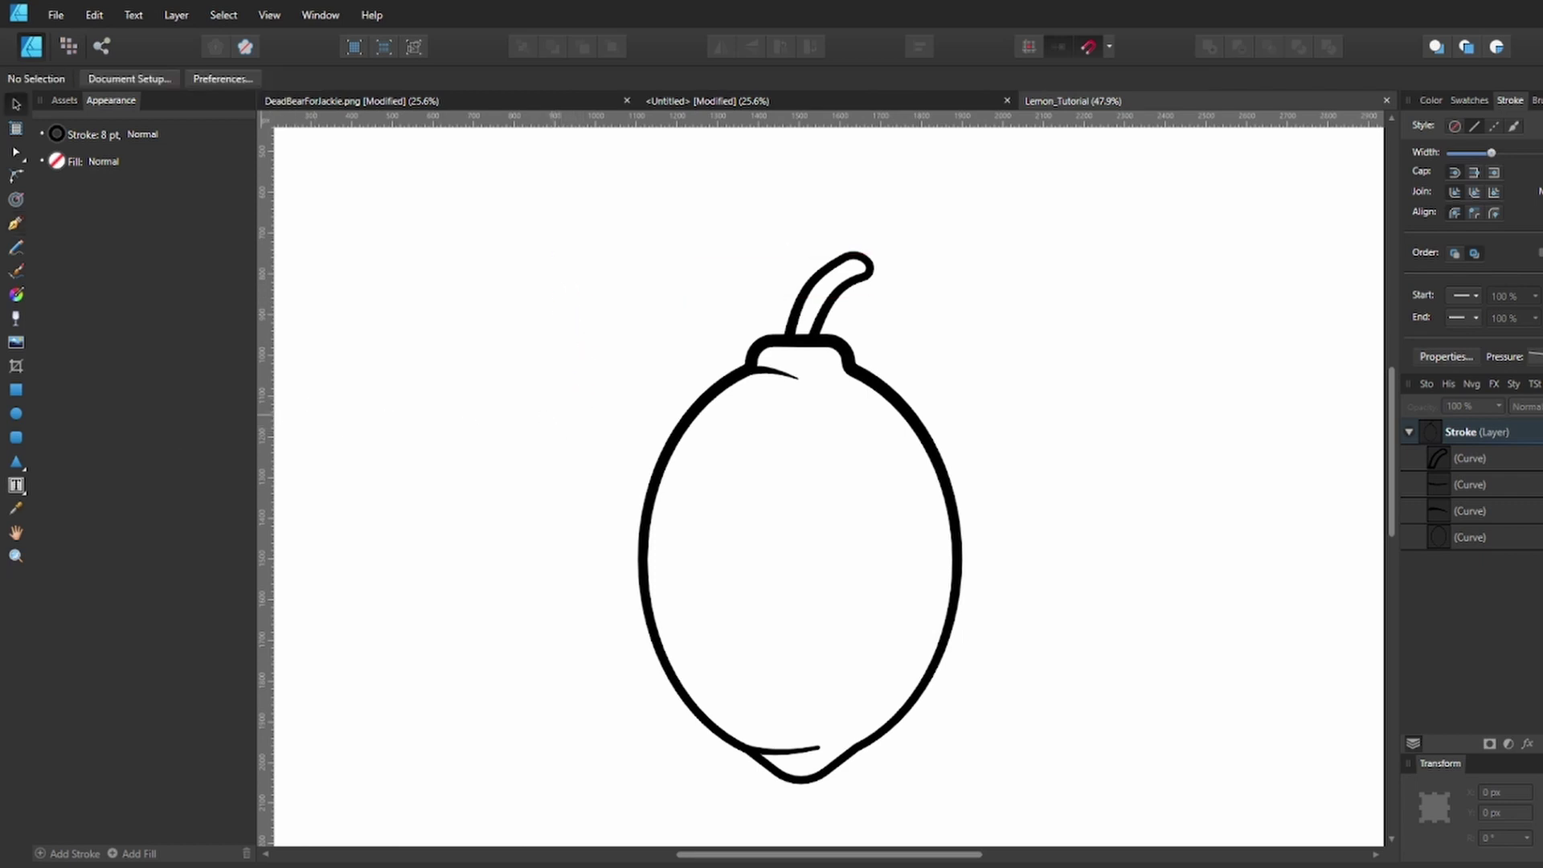
left_click(16, 414)
mouse_move(473, 283)
left_mouse_down()
mouse_move(537, 362)
mouse_move(519, 394)
mouse_move(508, 366)
mouse_move(508, 402)
left_mouse_up()
key("ctrl+z")
key("v")
Duplicate the ellipse sideways so both overlap, and intersect the two into a pointed leaf shape
left_click_drag(532, 305, 567, 304, "alt")
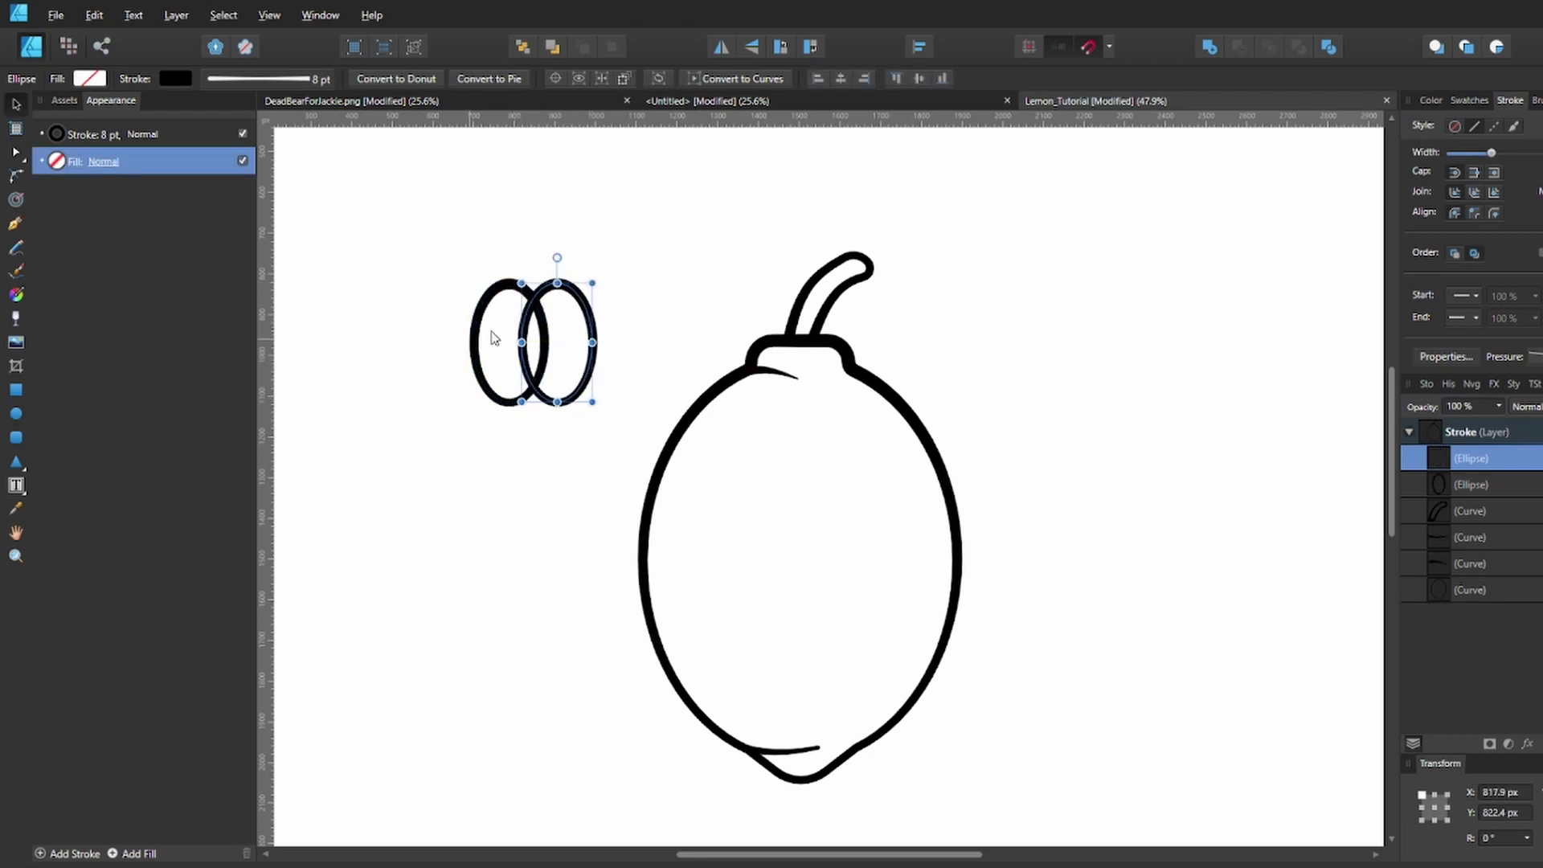
left_click(485, 304, "shift")
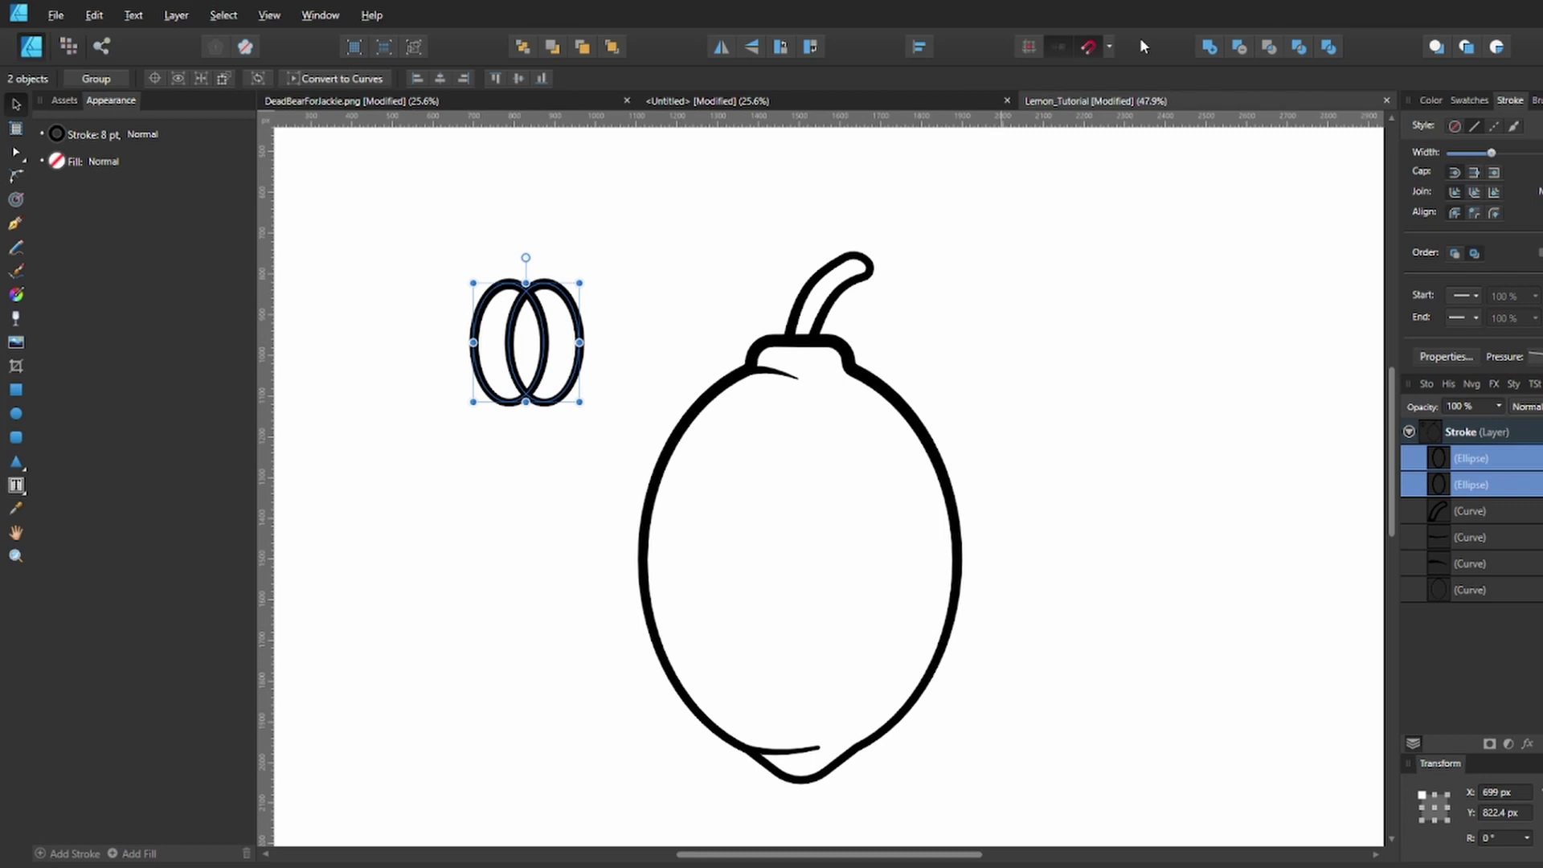
left_click(1268, 48)
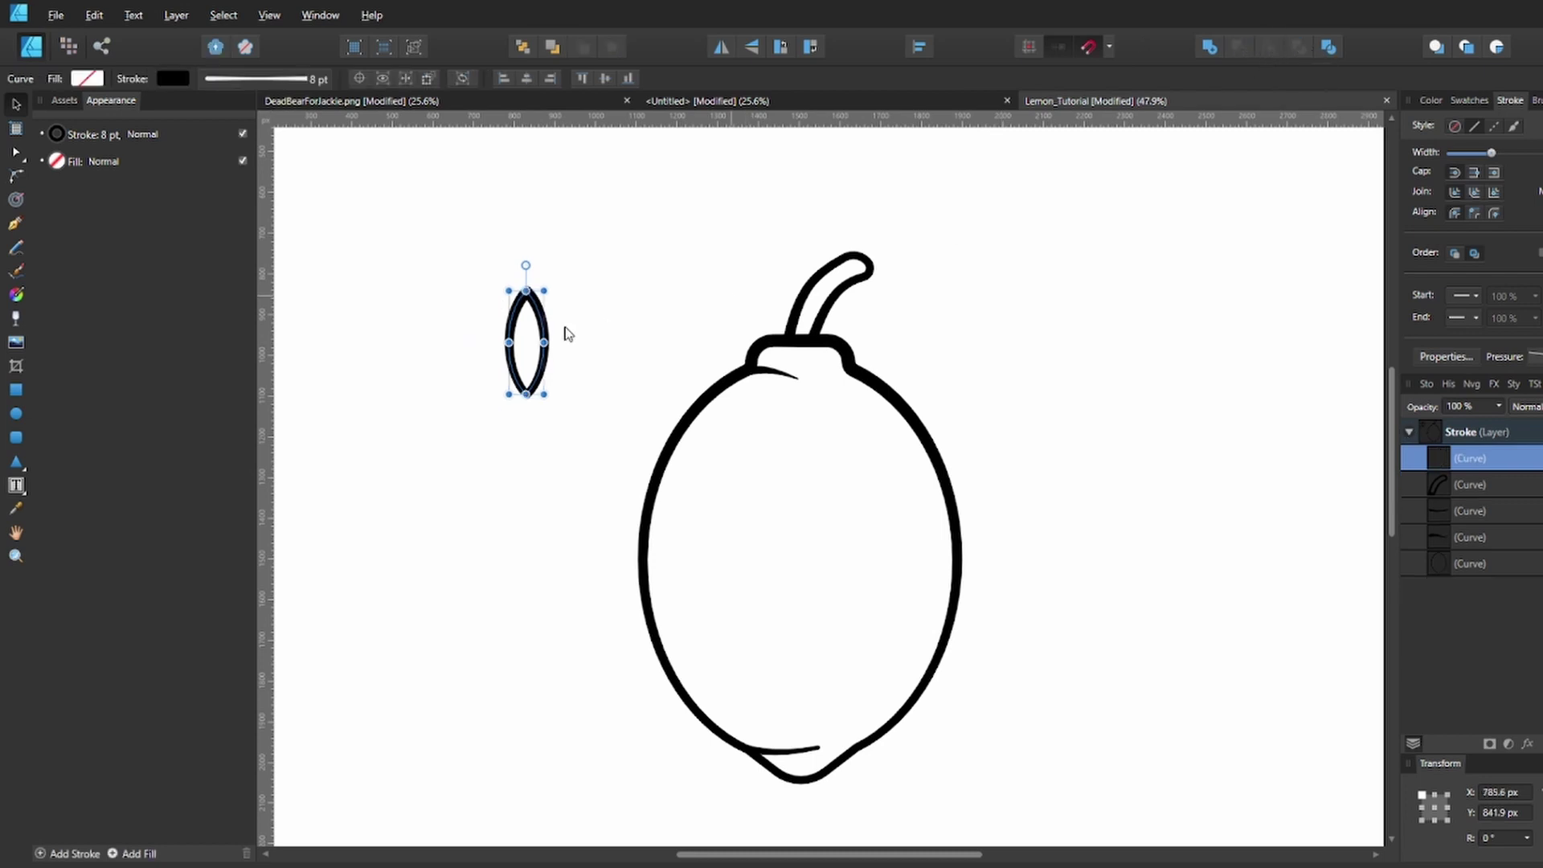
Widen the leaf slightly and rotate it about 36° so its upper tip leans left
left_click_drag(544, 342, 556, 342)
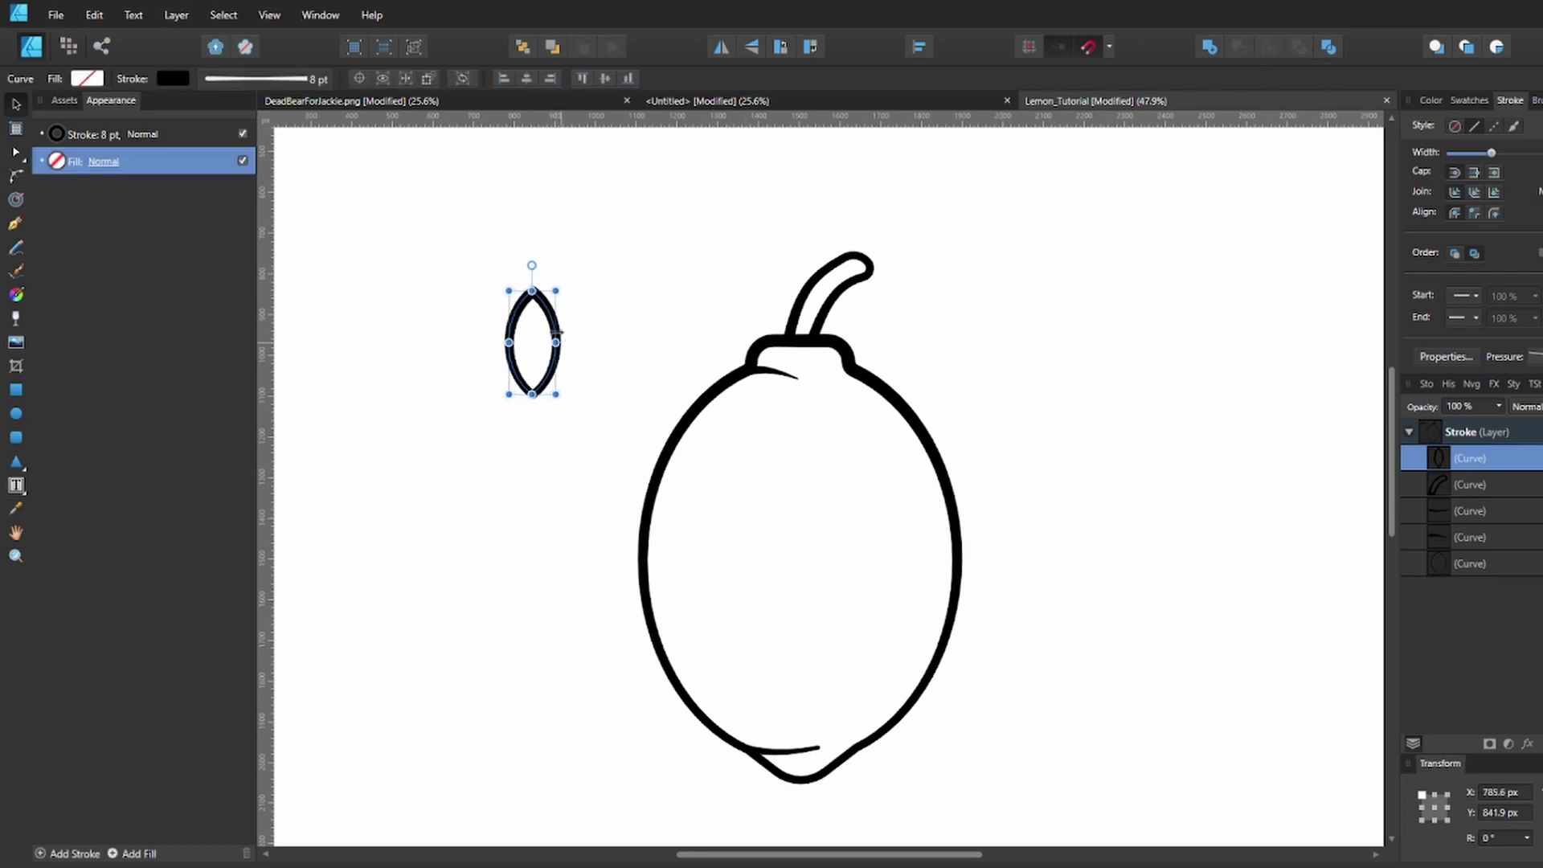
left_click(563, 283)
left_click(544, 302)
left_click_drag(556, 290, 540, 283)
key("ctrl+z")
left_click(565, 283)
left_click(524, 298)
left_click_drag(500, 388, 539, 424)
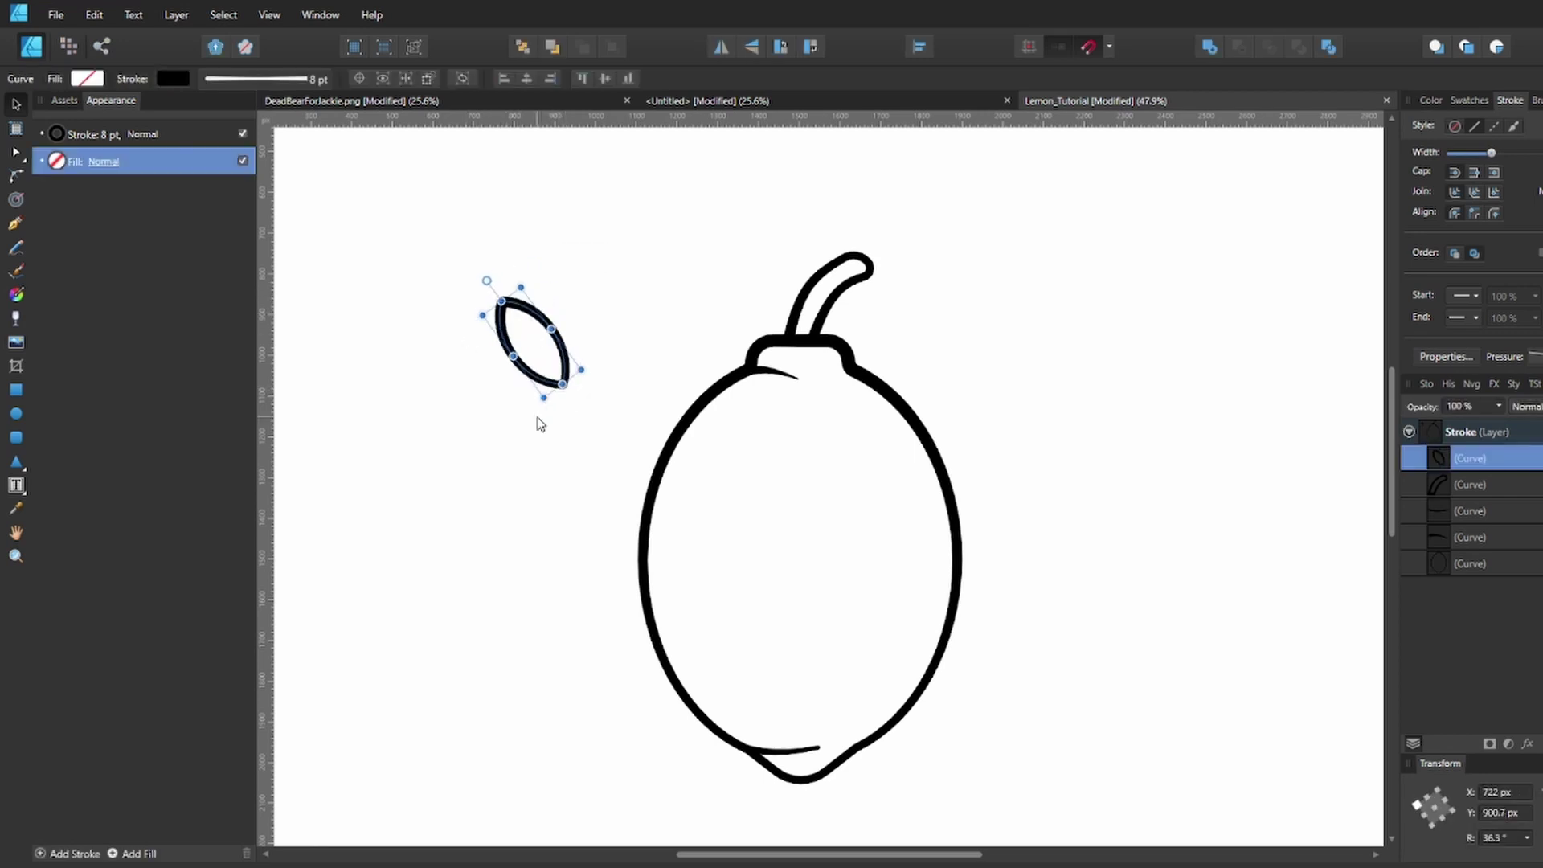
Place the leaf on the neck against the left side of the stem's base and save the document
left_click_drag(569, 369, 726, 344)
scroll(792, 317, "up", 2)
key("Right")
key("Right")
key("Right")
key("Right")
key("Right")
left_click(739, 326)
left_click(788, 248)
scroll(803, 257, "down", 3)
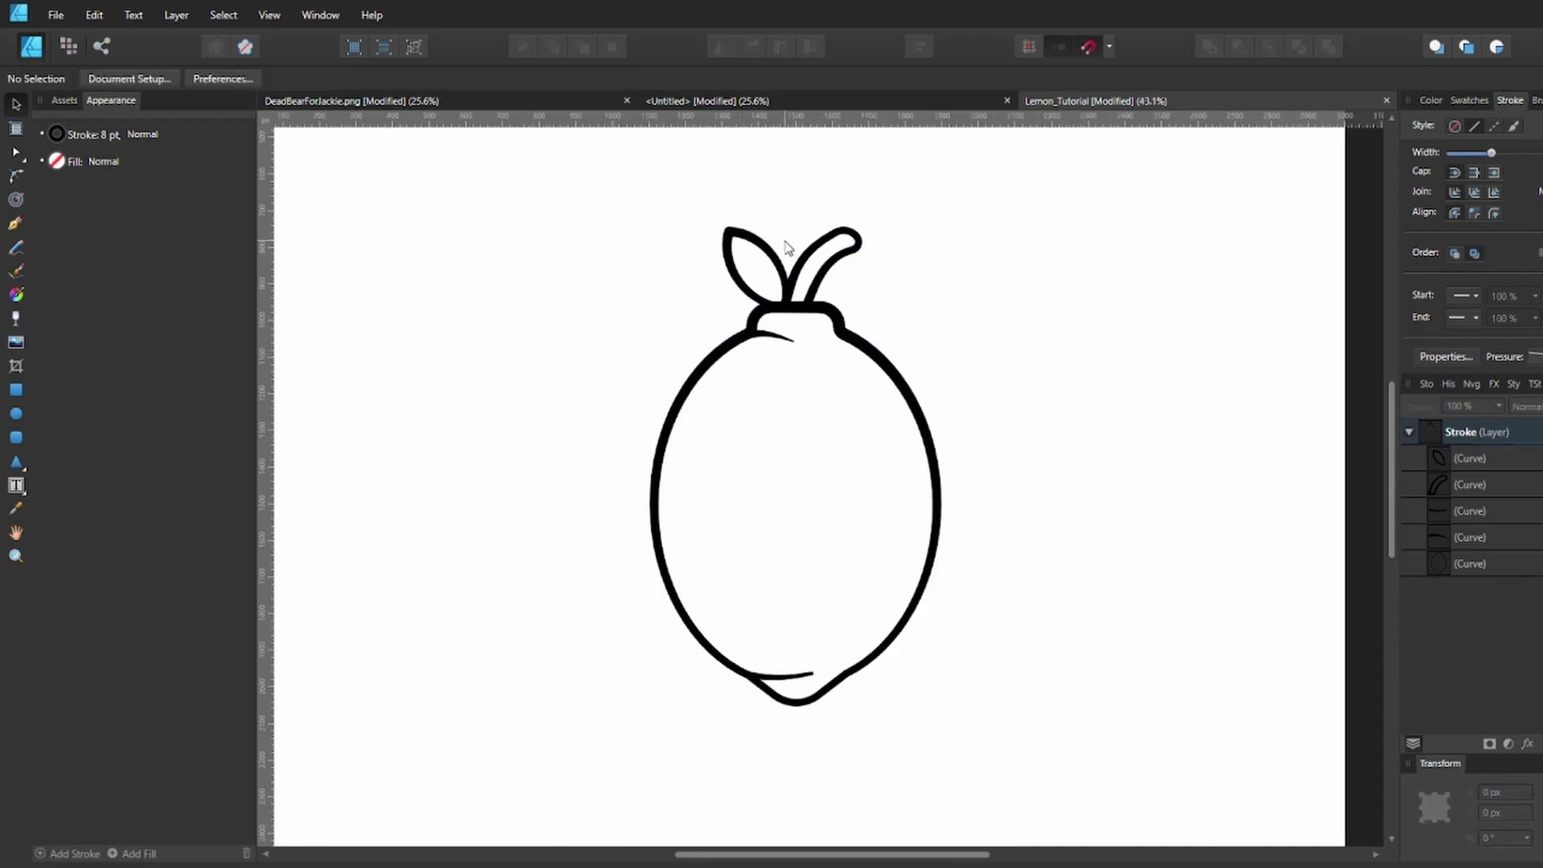
key("ctrl+s")
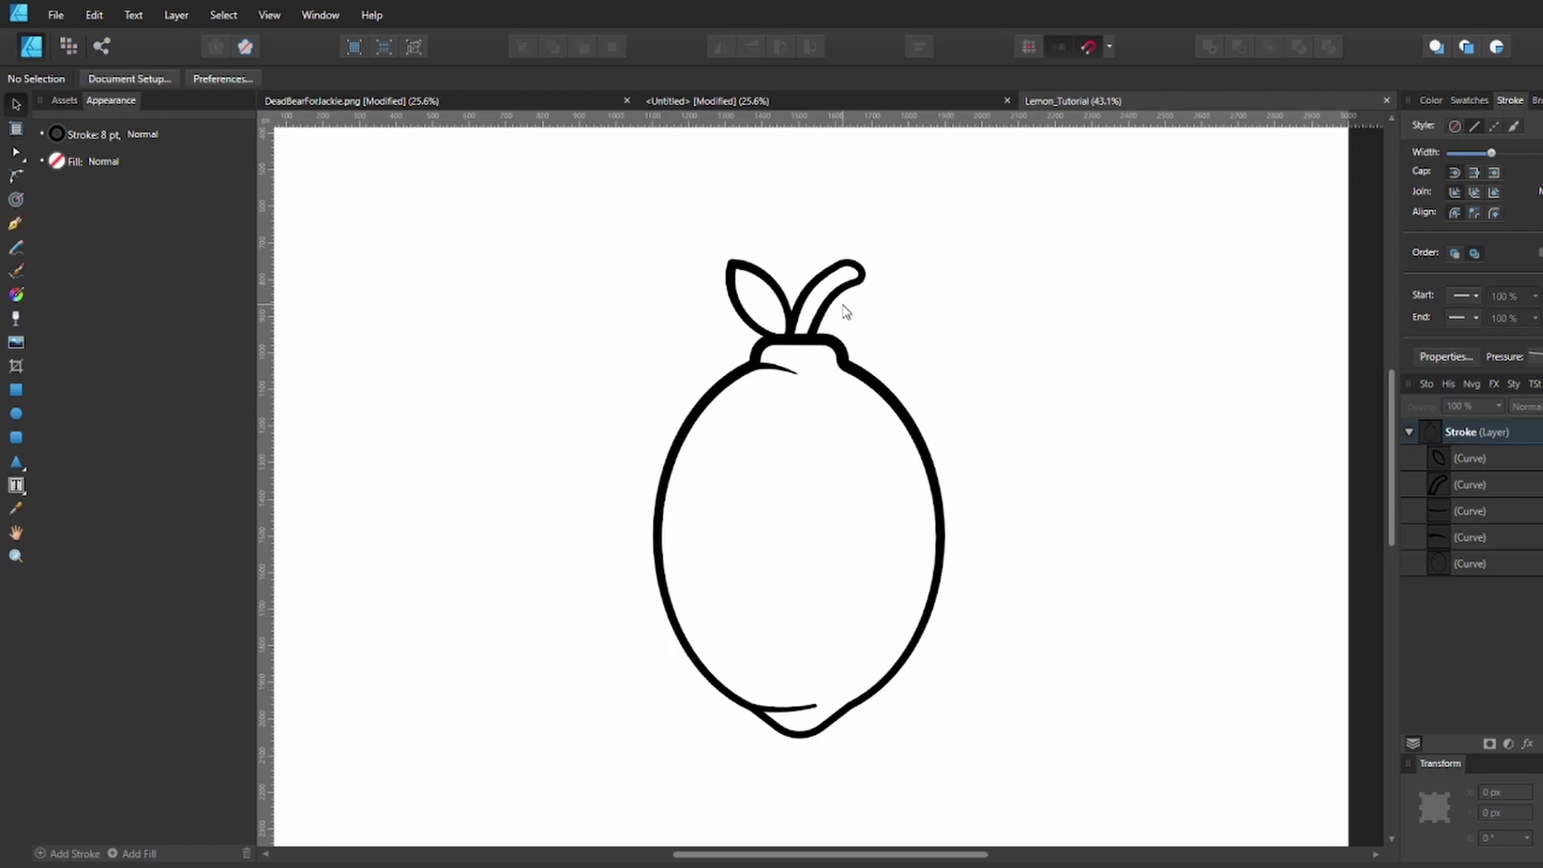
Collapse the Stroke layer and duplicate it
left_click_drag(974, 322, 953, 302)
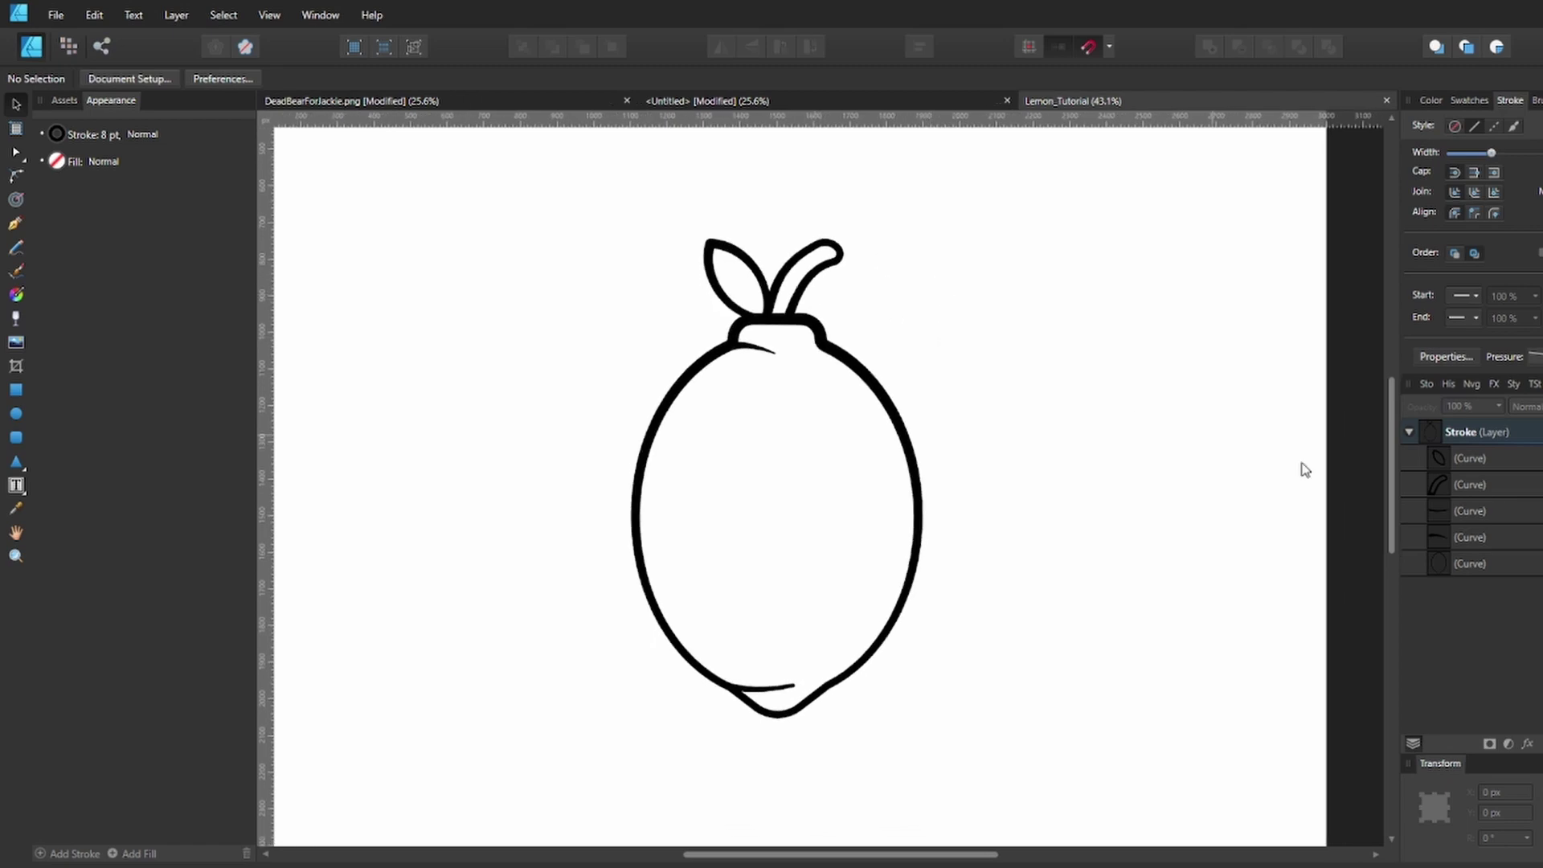
left_click(1408, 432)
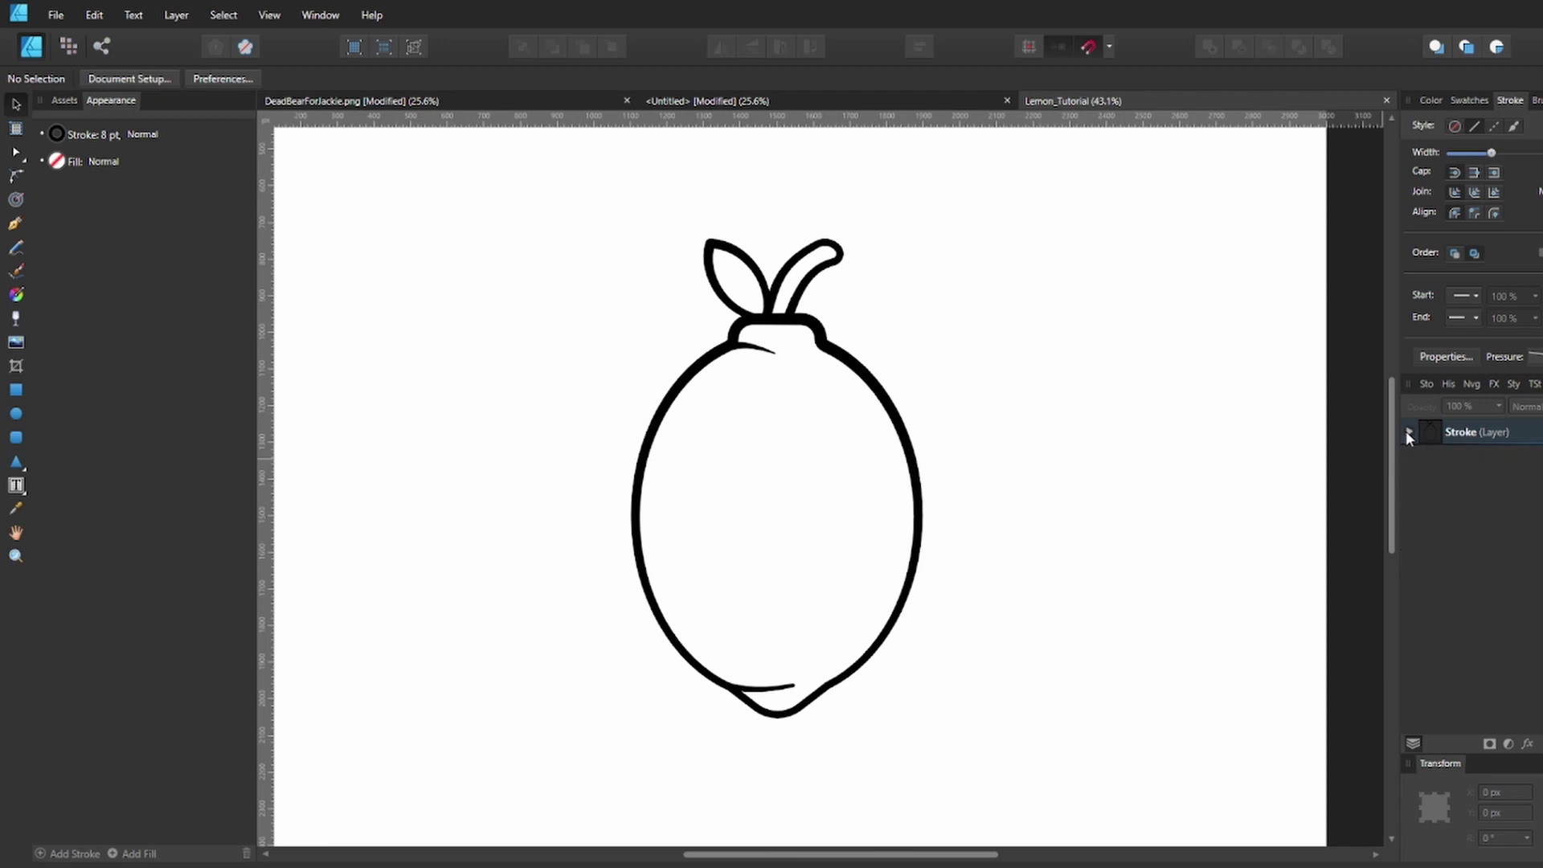
left_click(1480, 437)
key("ctrl+j")
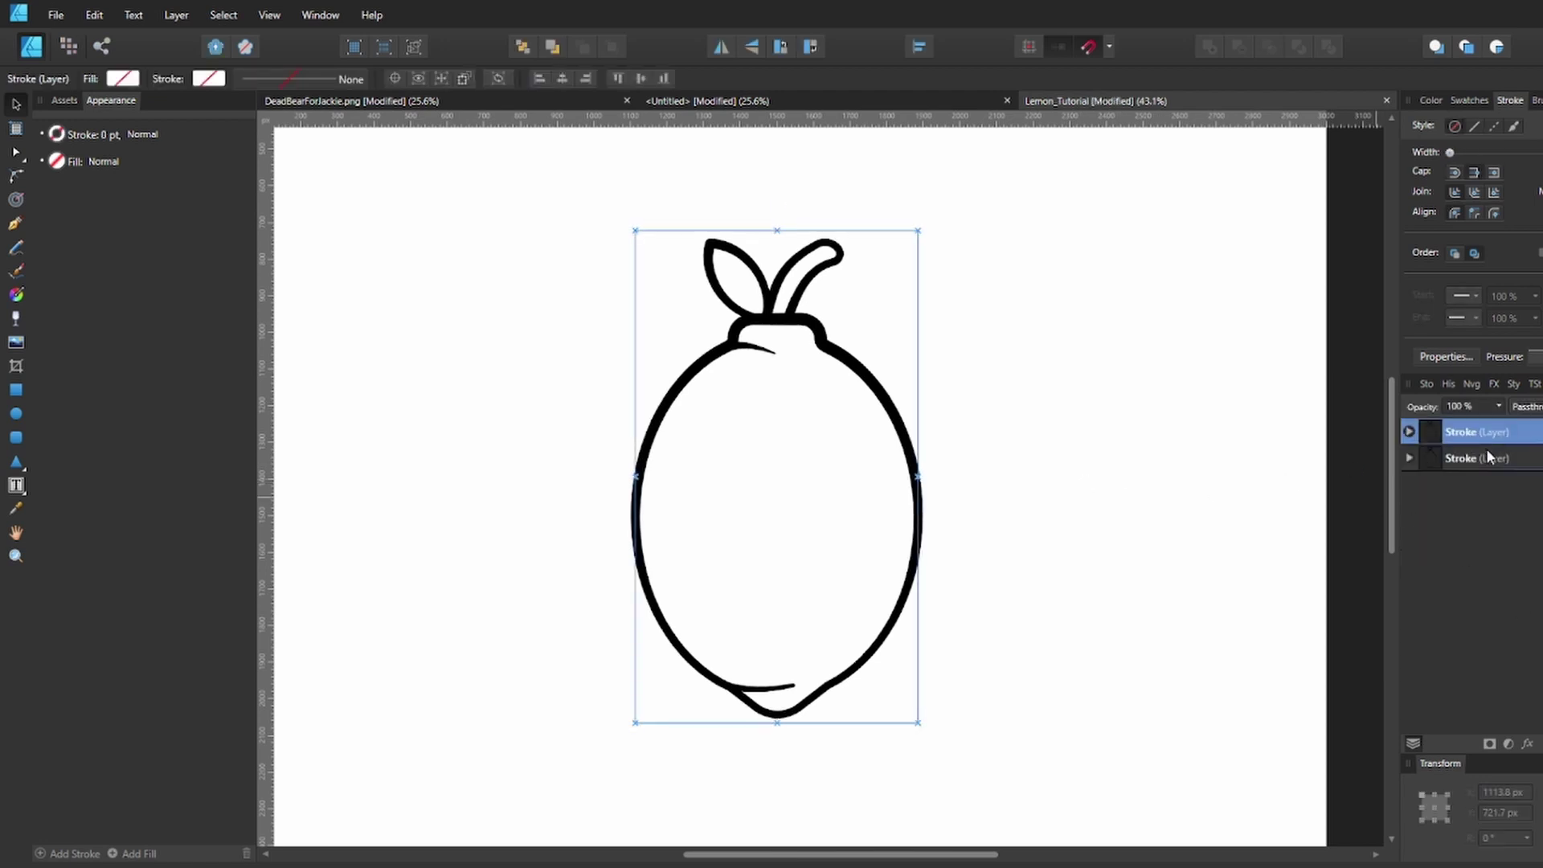
Rename the lower of the two Stroke layers as Color
double_click(1470, 459)
type("Color")
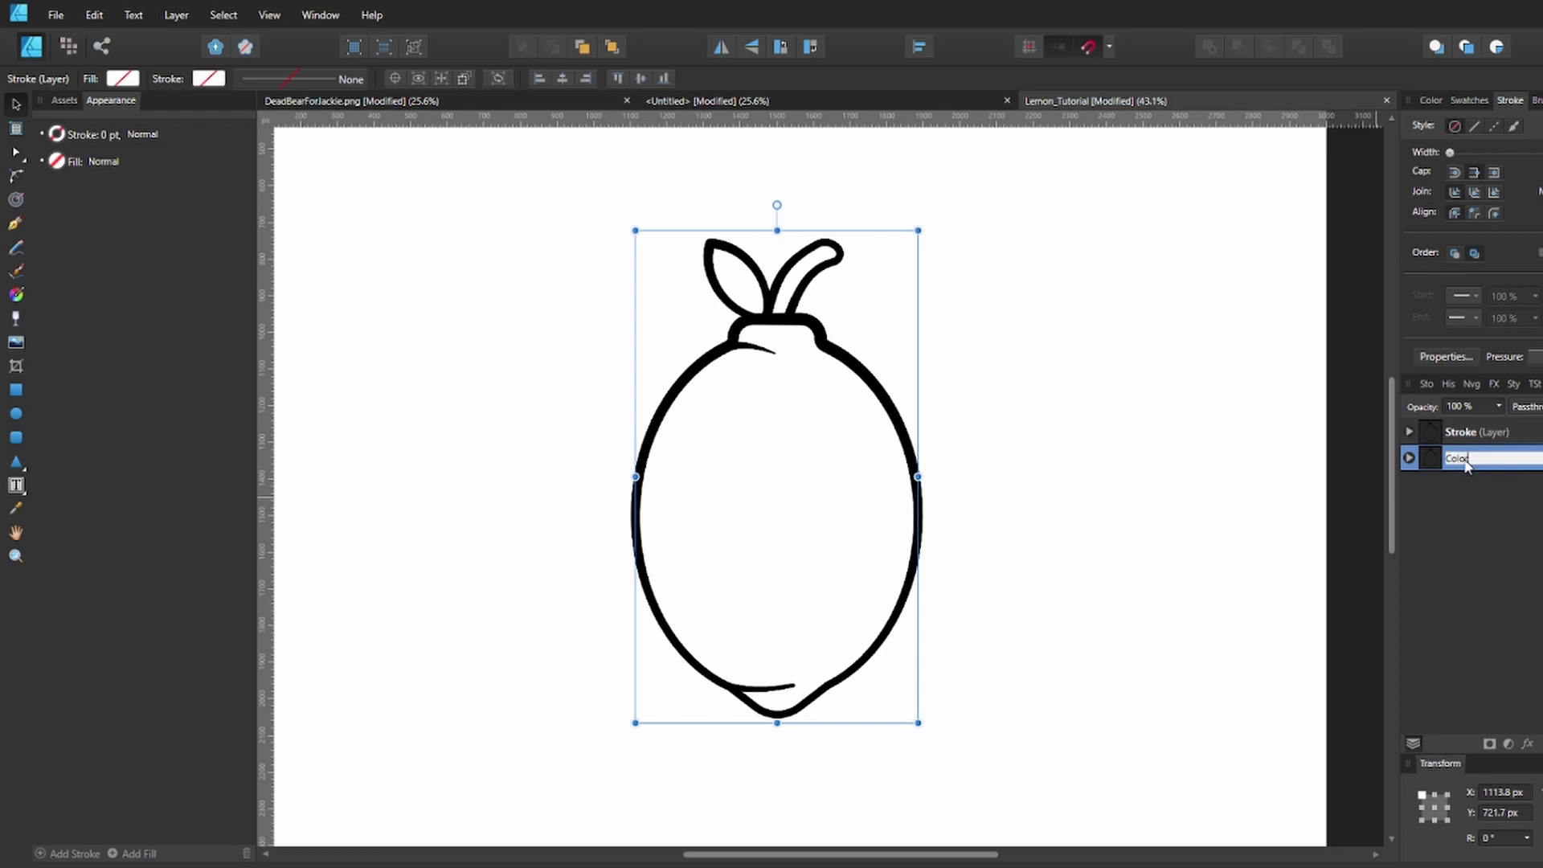
key("Return")
Expand the Color layer and delete its two short crease-line curves near the lemon's neck and tip
left_click(1409, 458)
left_click(1468, 537)
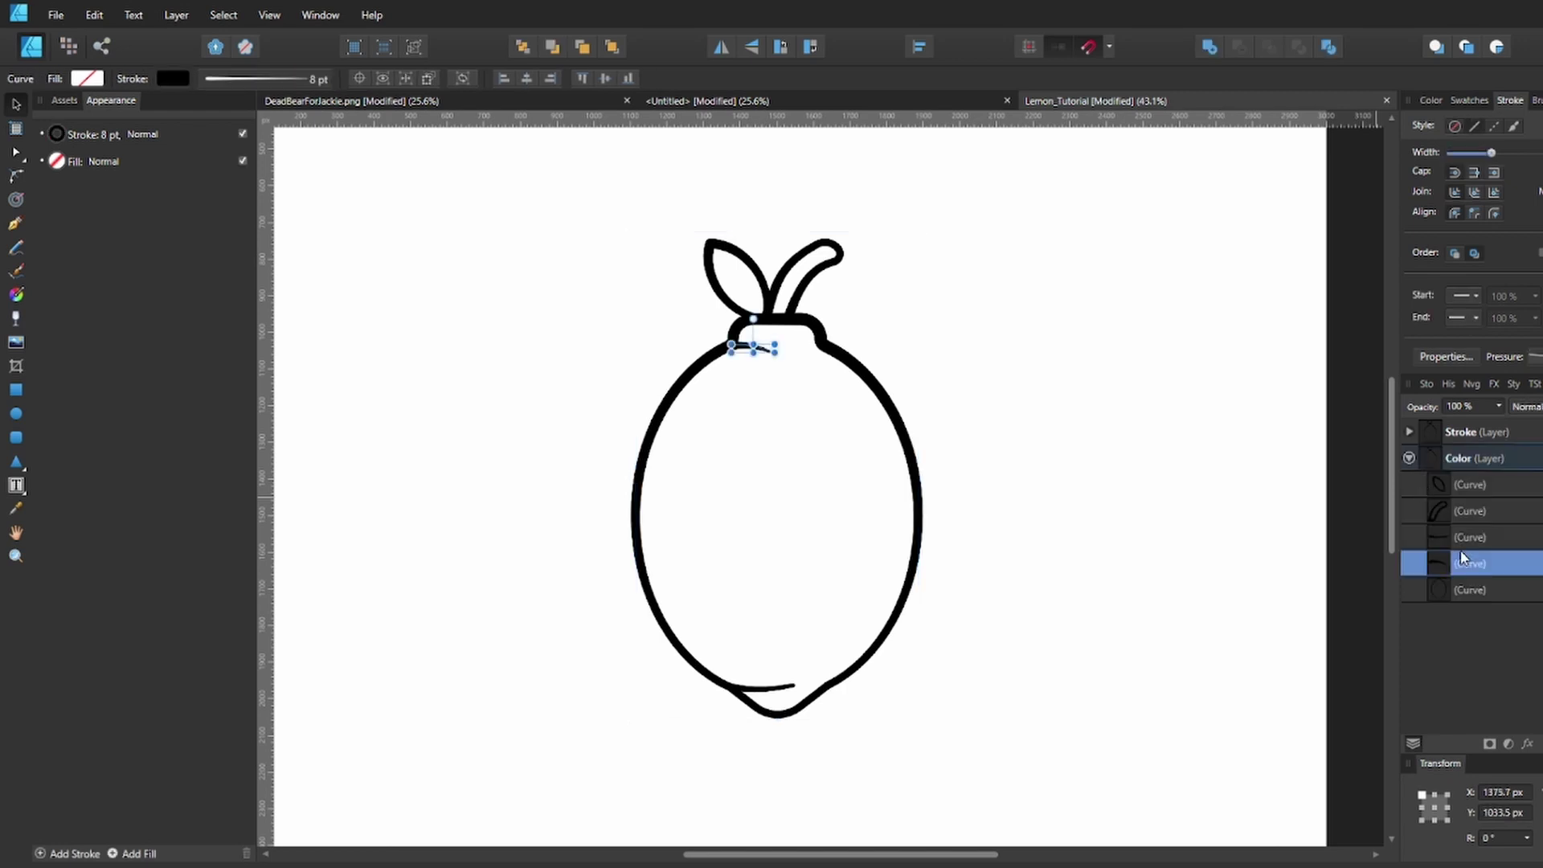
left_click(1469, 562)
left_click(1469, 537)
key("Delete")
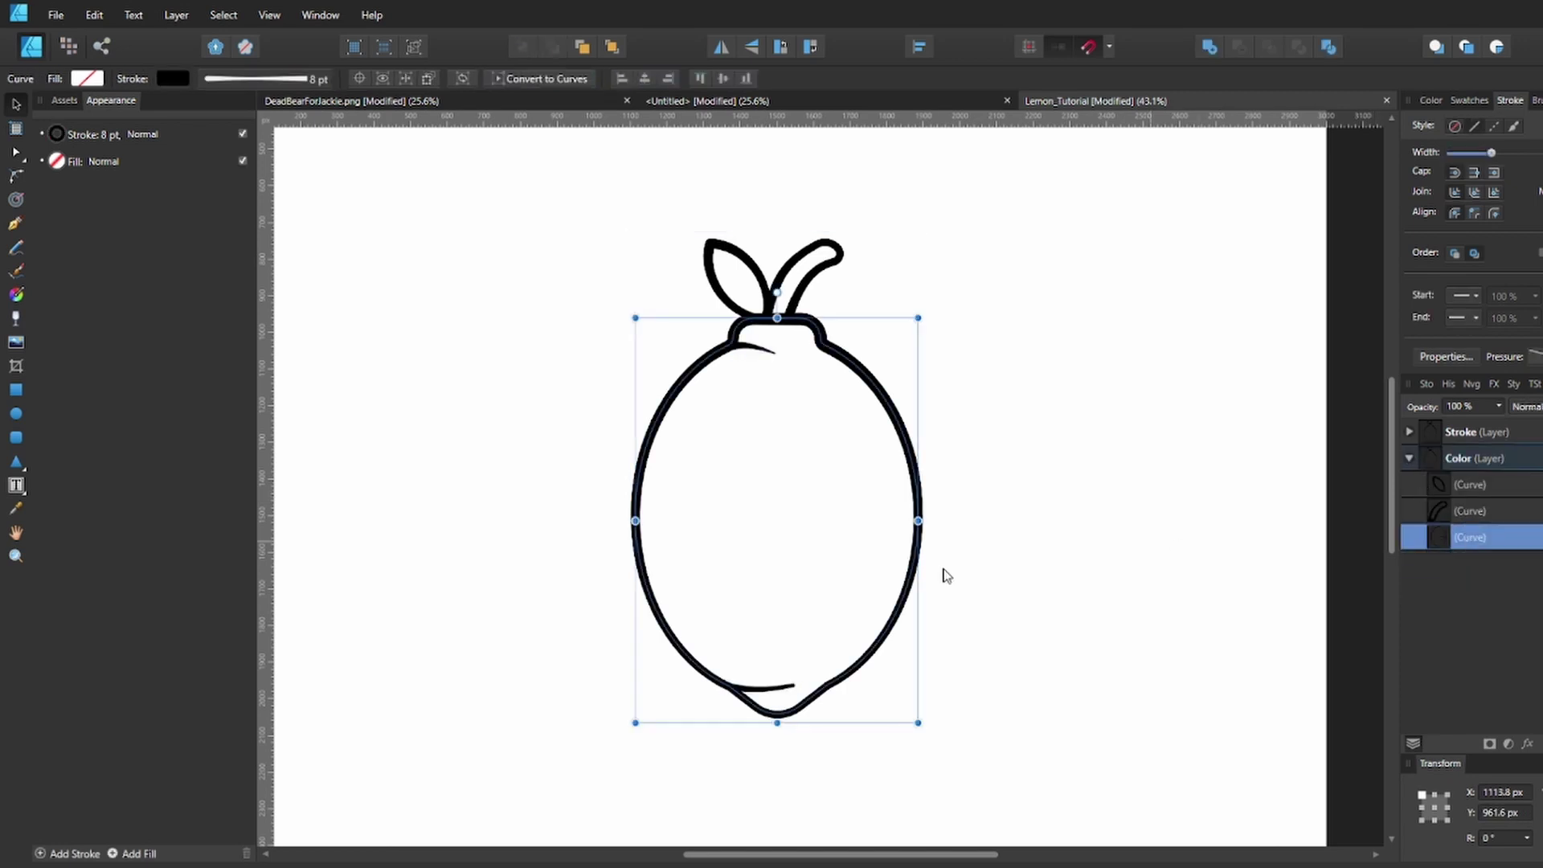
Remove the outline from the lemon body in the Color layer and give it a yellow fill using CMYK sliders
left_click(172, 78)
left_click(294, 116)
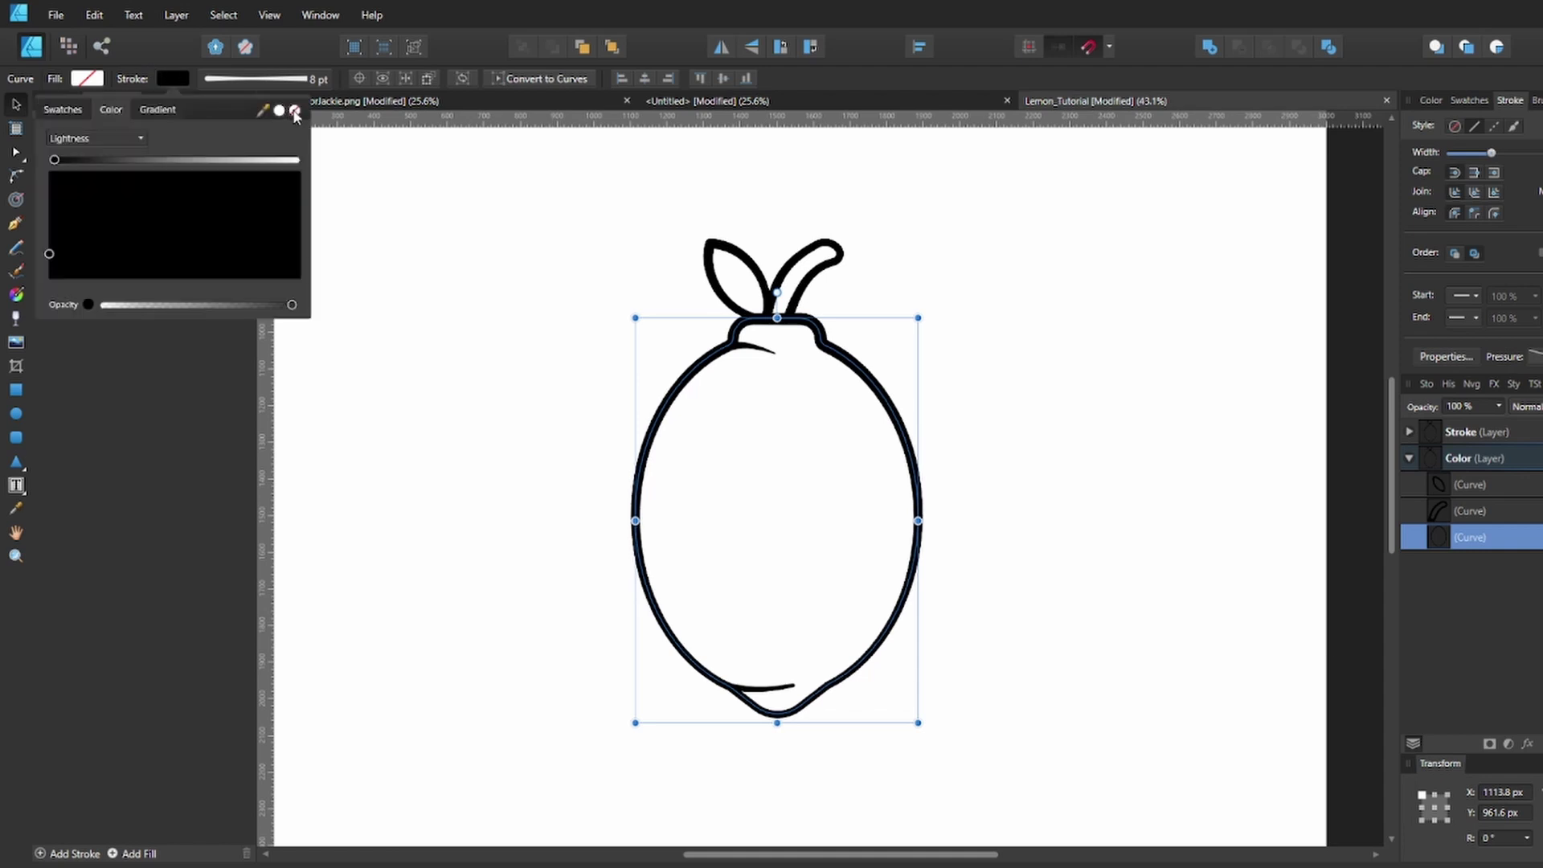
left_click(87, 78)
left_click(88, 107)
left_click(83, 138)
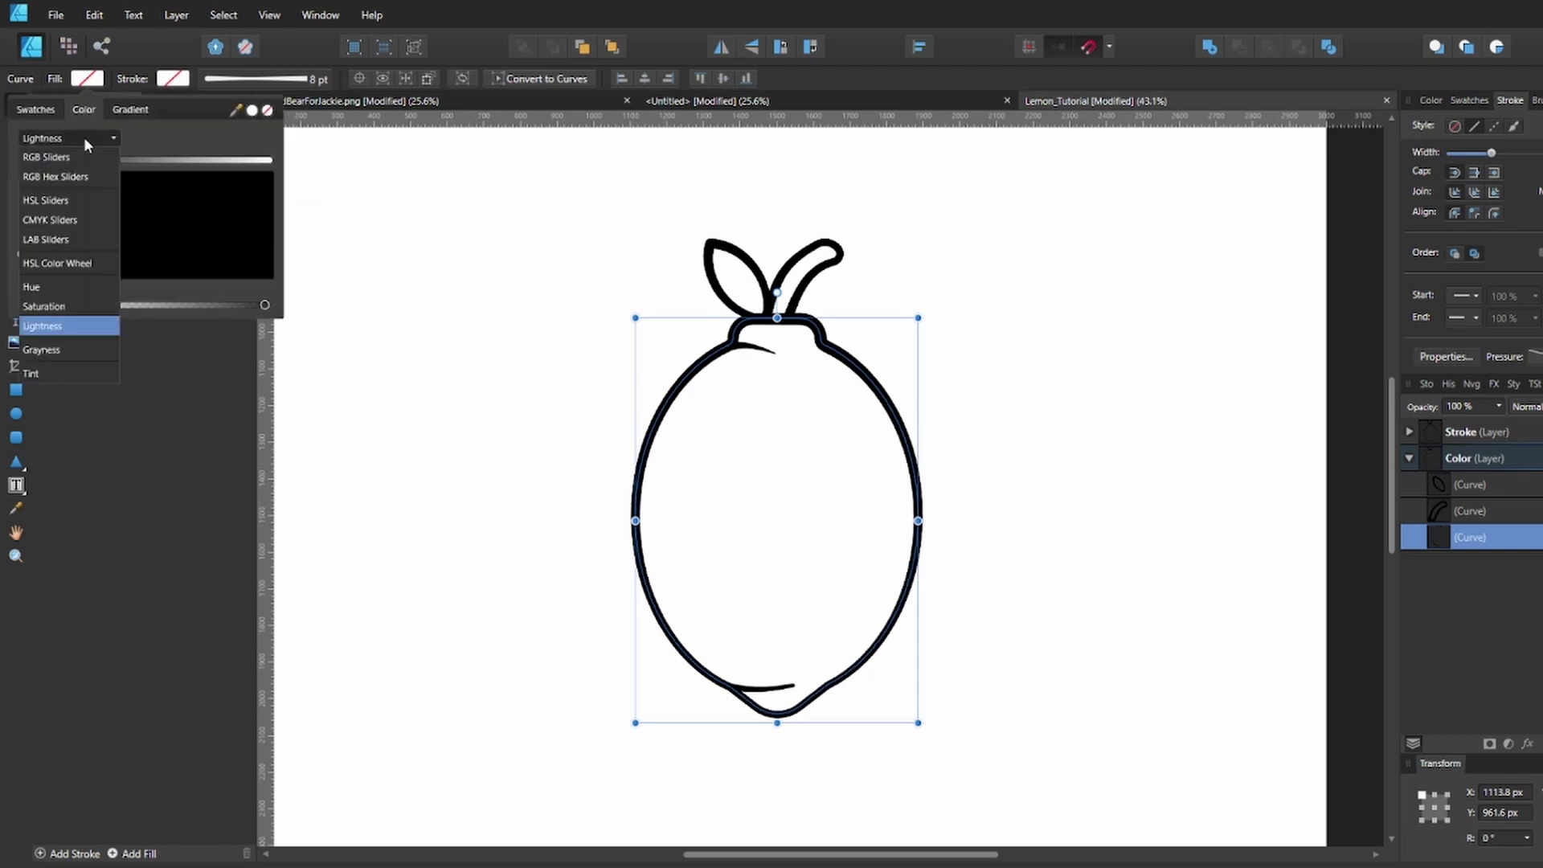
left_click(50, 219)
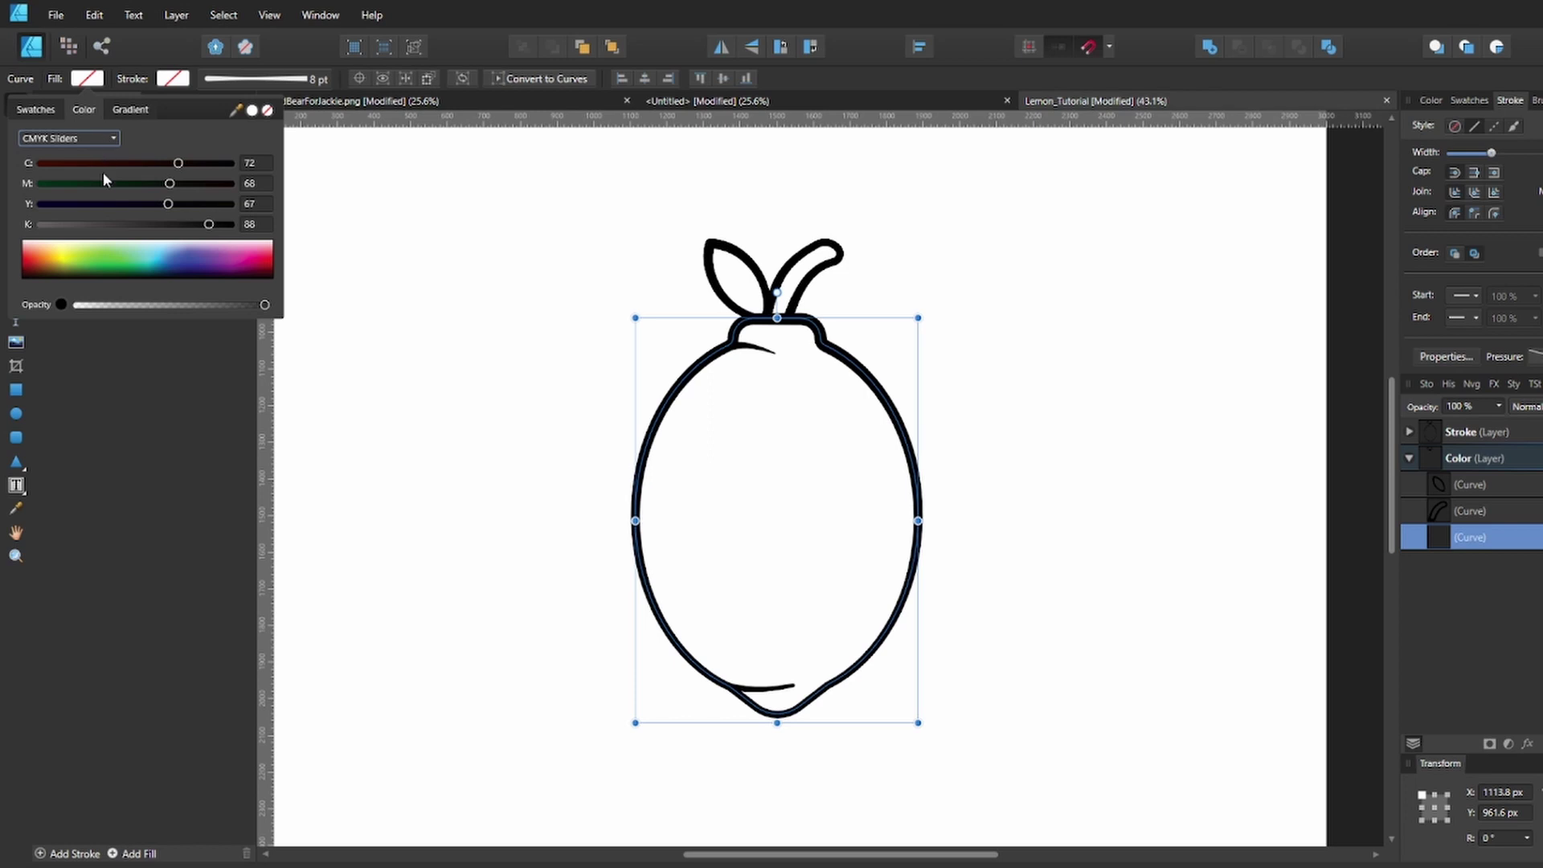
left_click(64, 254)
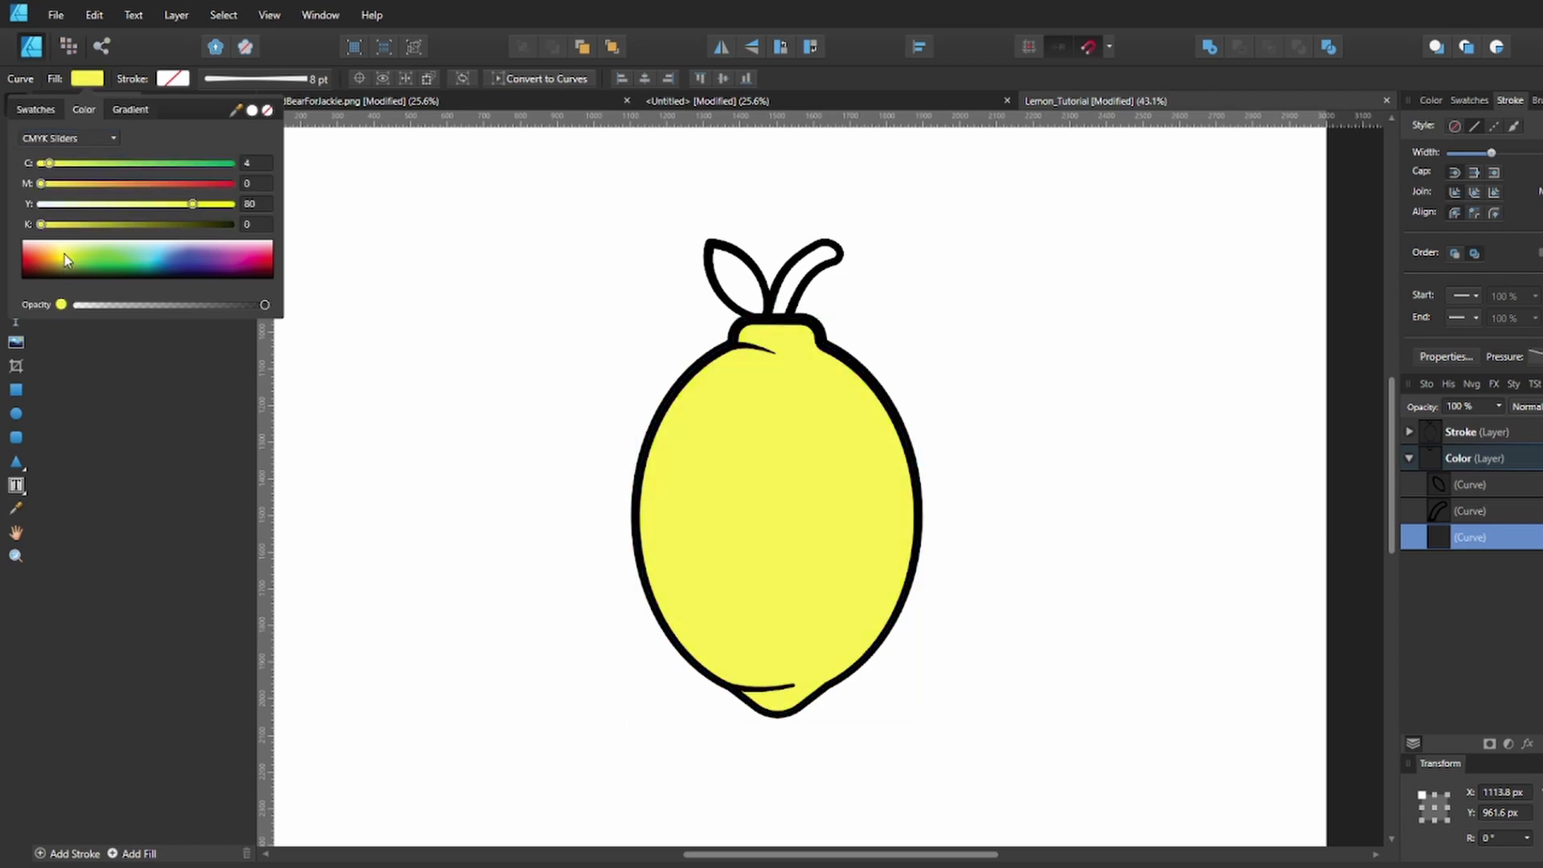
left_click_drag(64, 254, 60, 262)
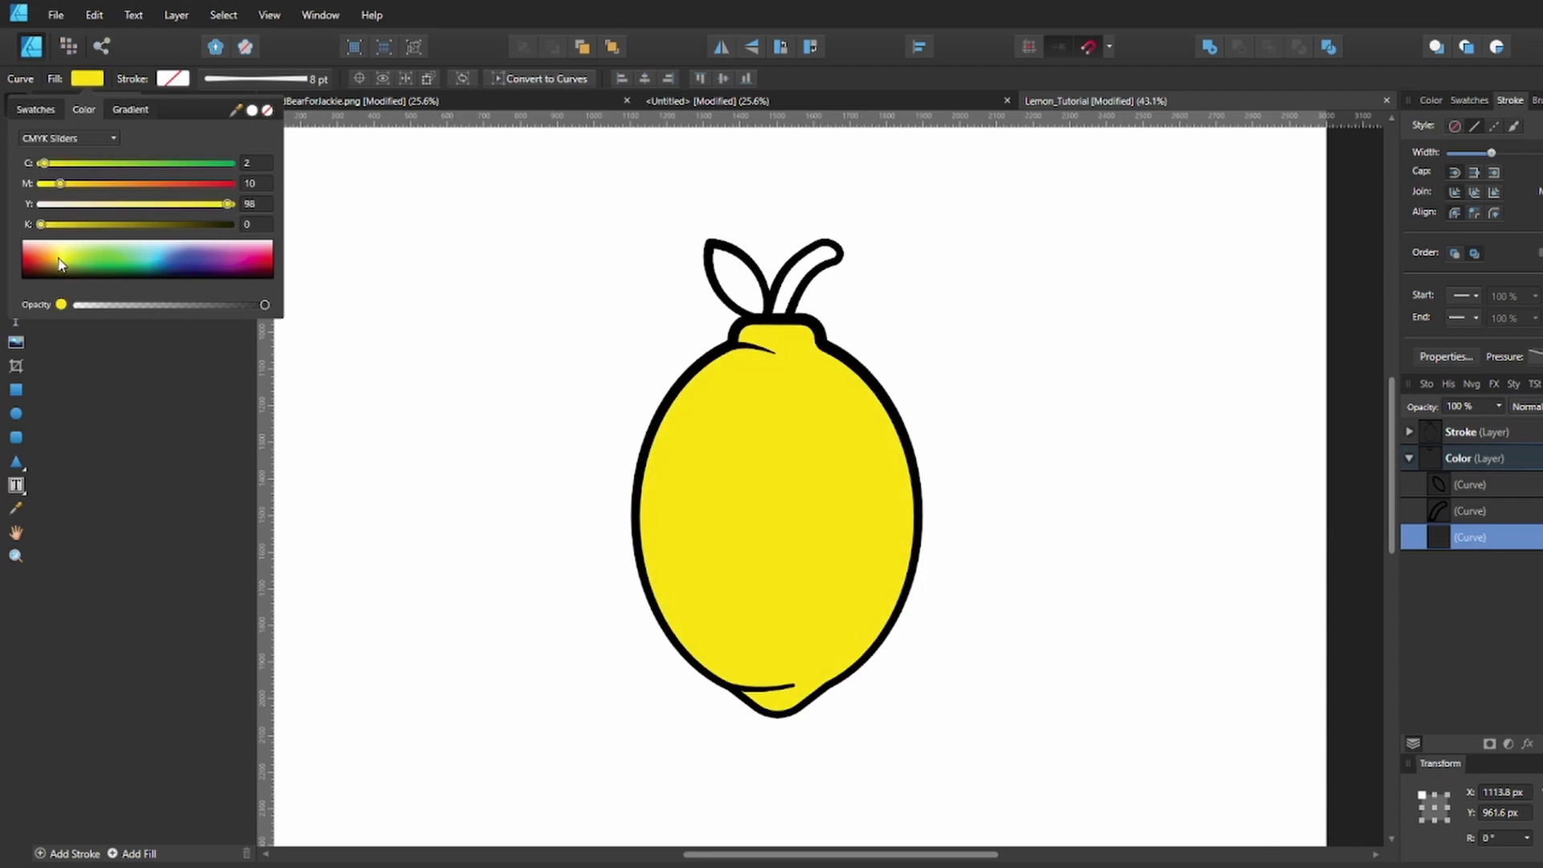
Refine the lemon body's fill to C 2, M 10, Y 90, K 0 and save the document
left_click(257, 183)
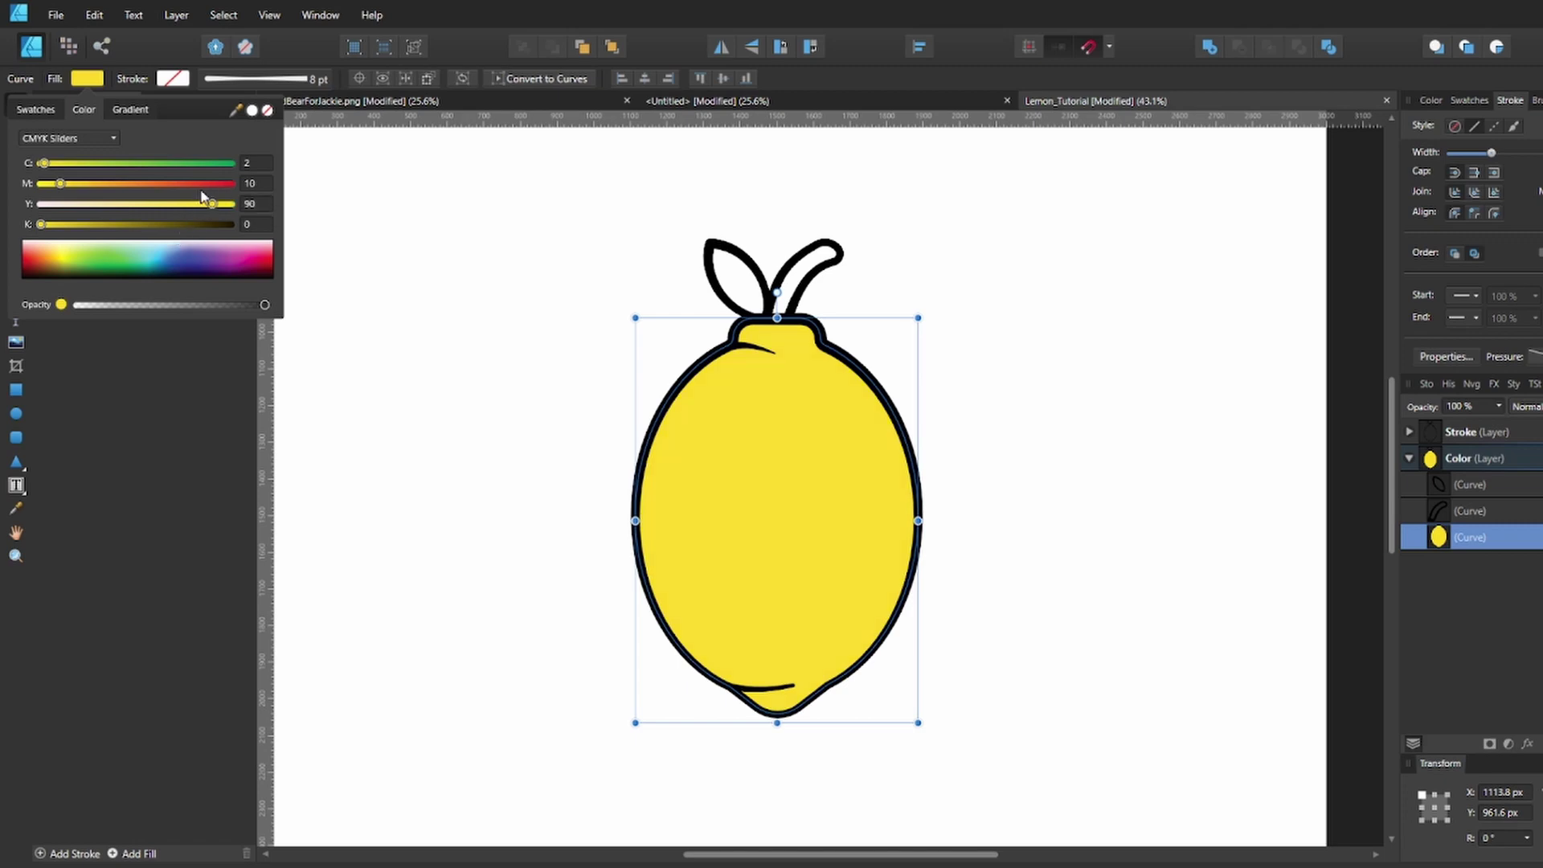
left_click(254, 185)
type("1")
left_click(459, 399)
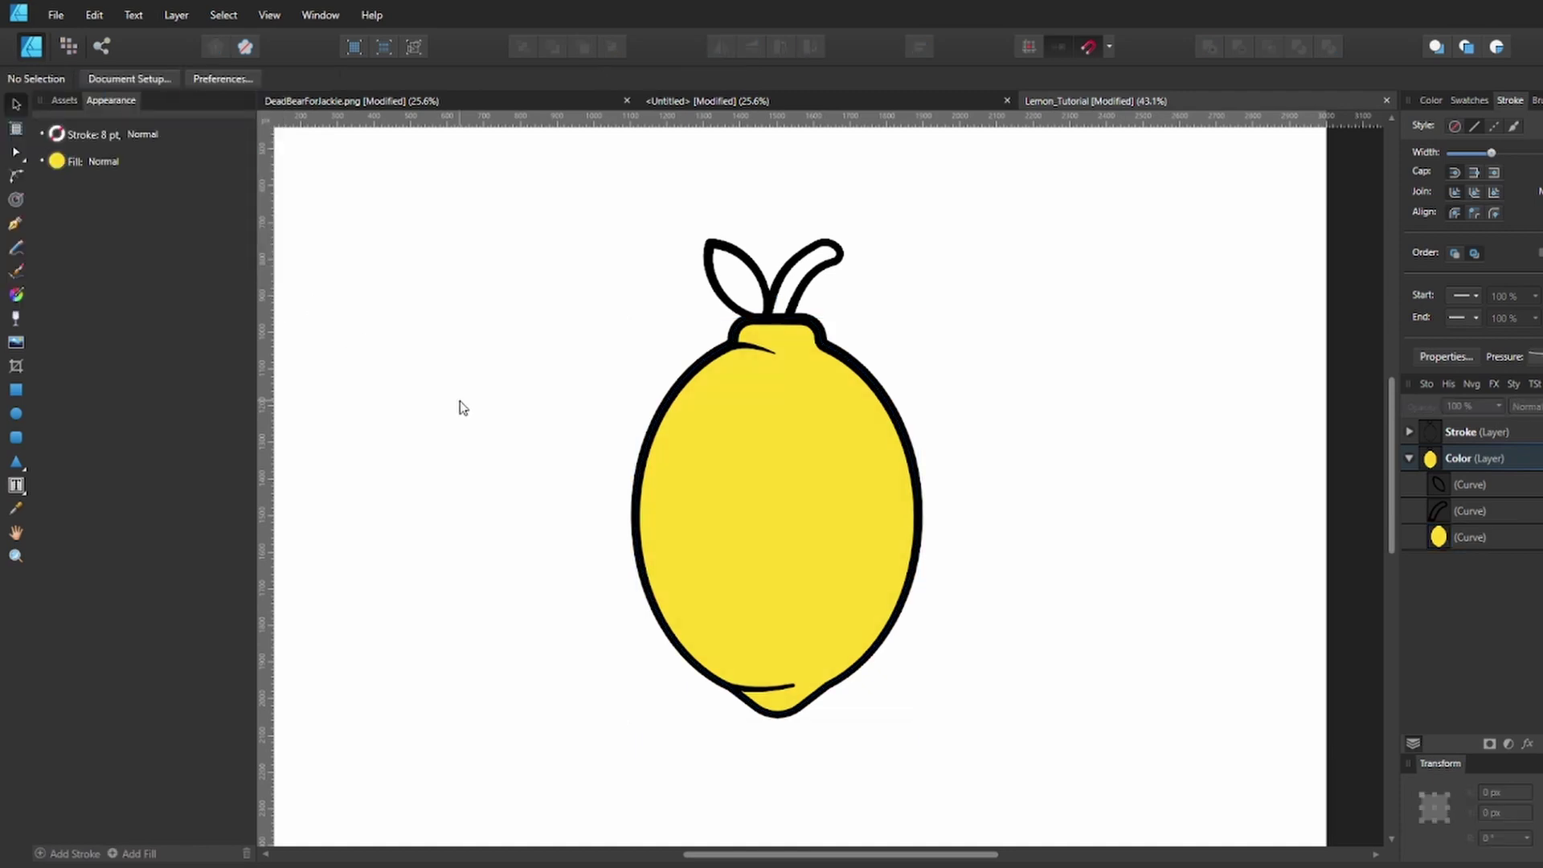
key("ctrl+0")
key("ctrl+s")
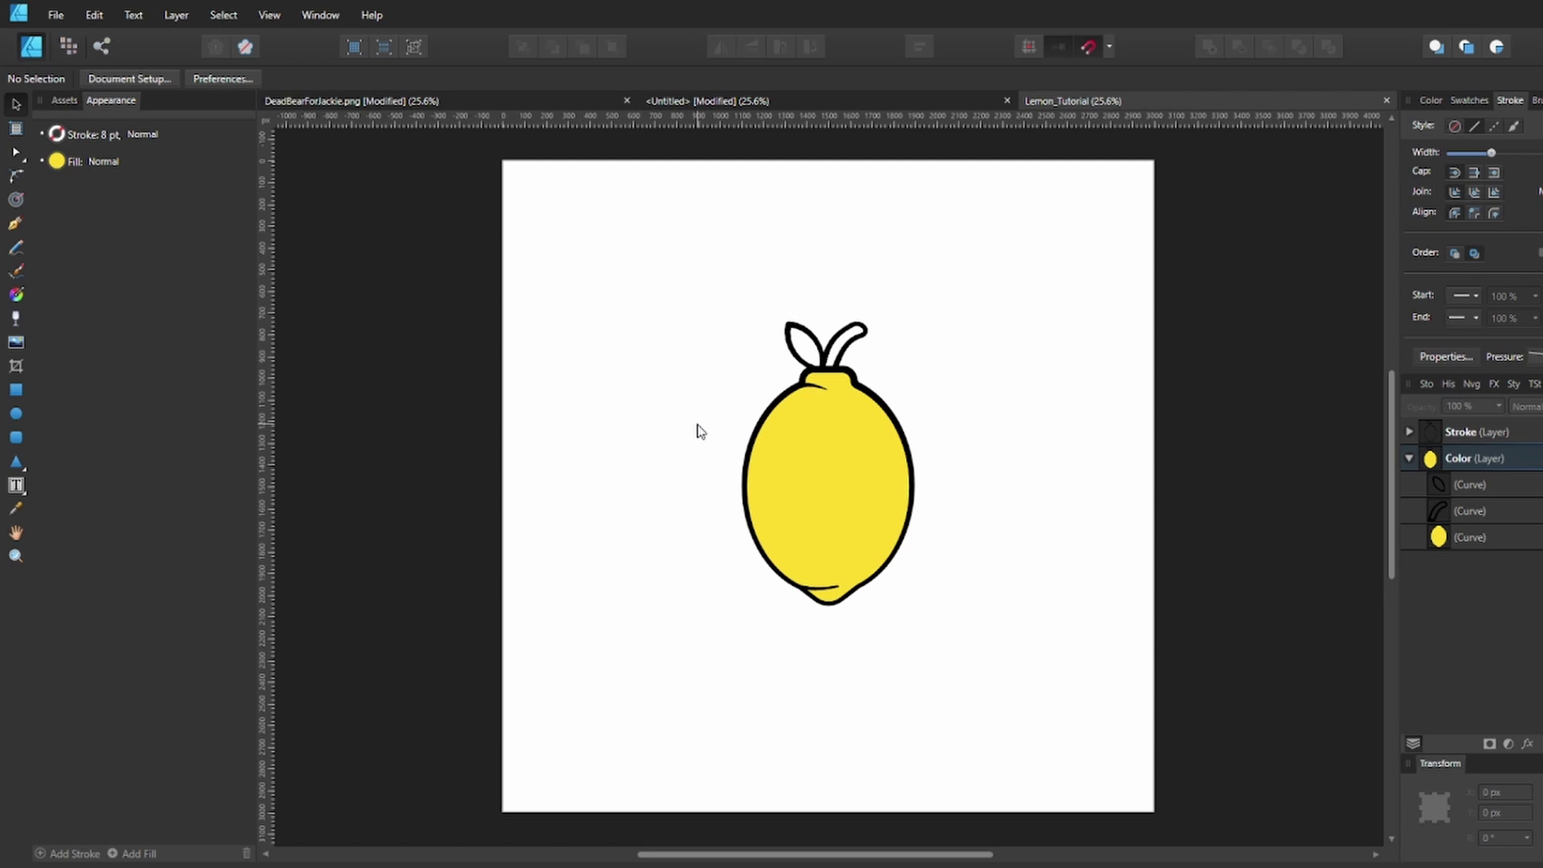
left_click(1429, 434)
left_click(1447, 458, "shift")
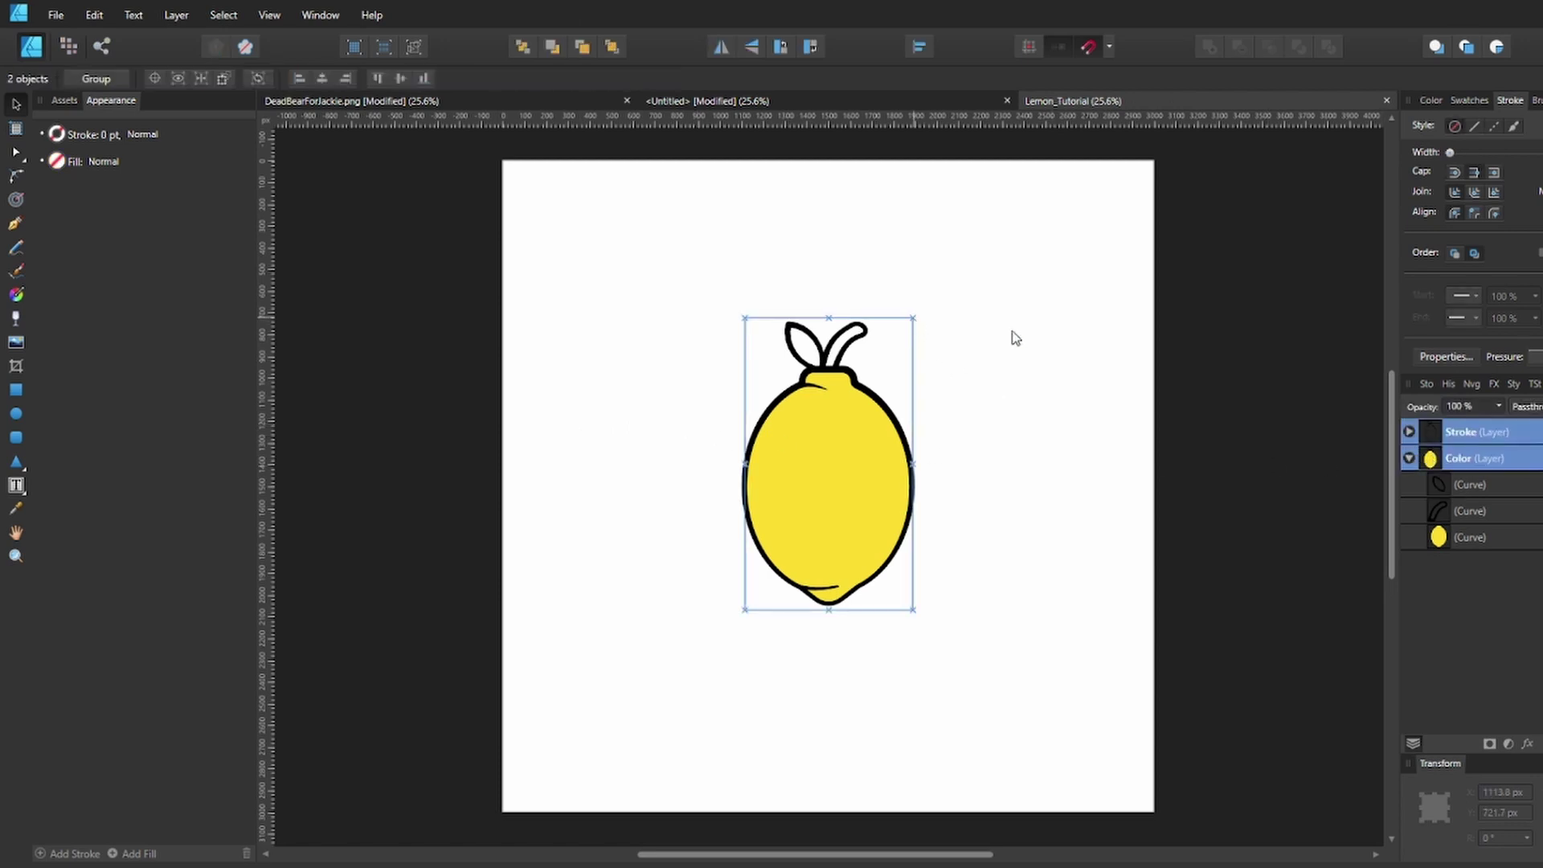
left_click_drag(913, 318, 972, 275)
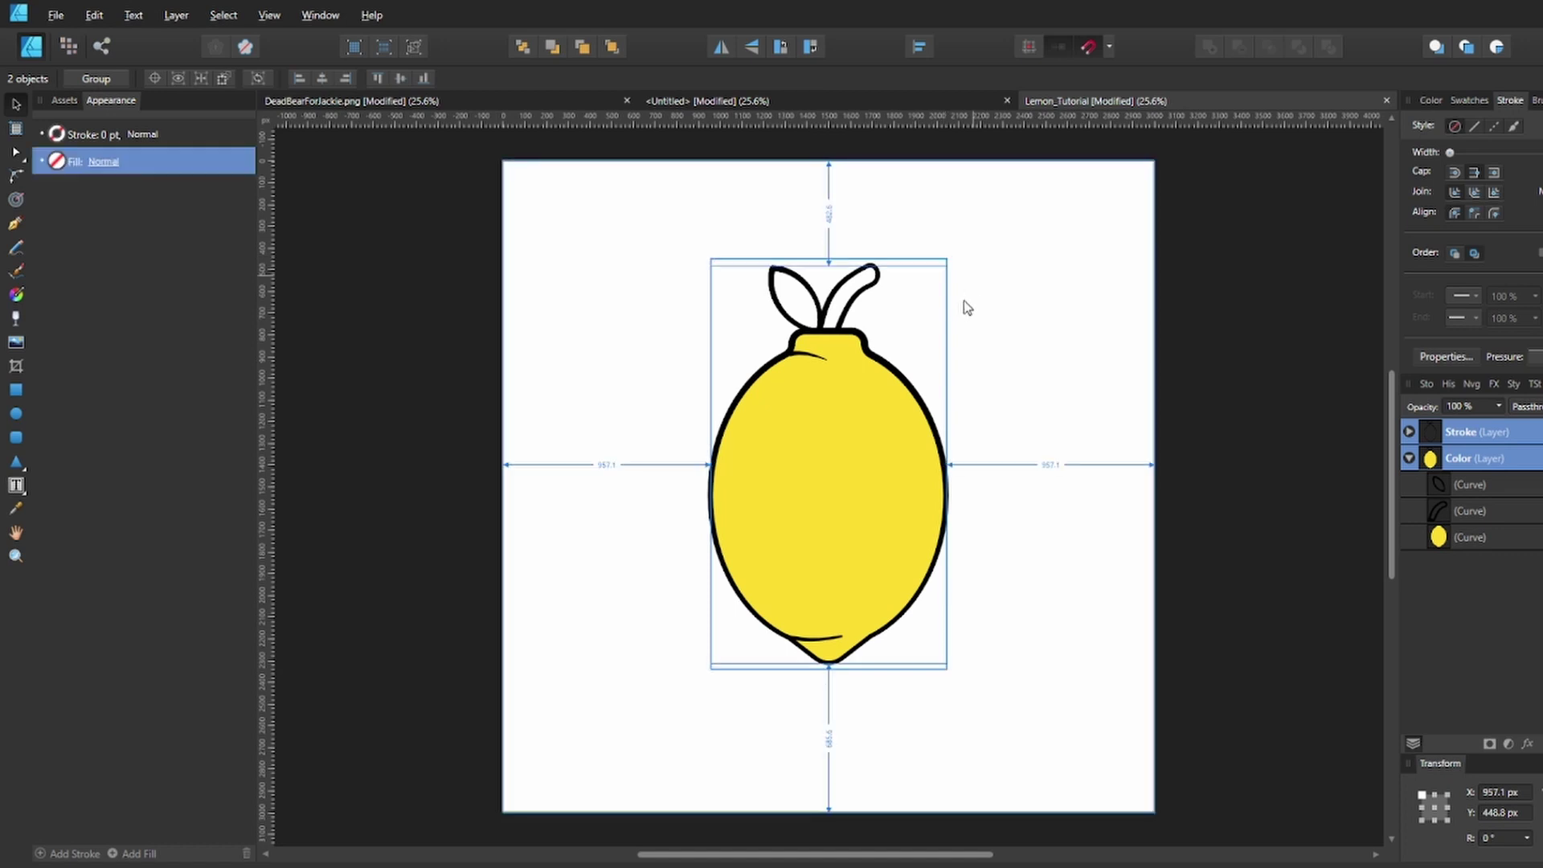
key("ctrl+z")
Remove the outline from the leaf curve in the Color layer
scroll(958, 391, "up", 2)
left_click(1432, 438)
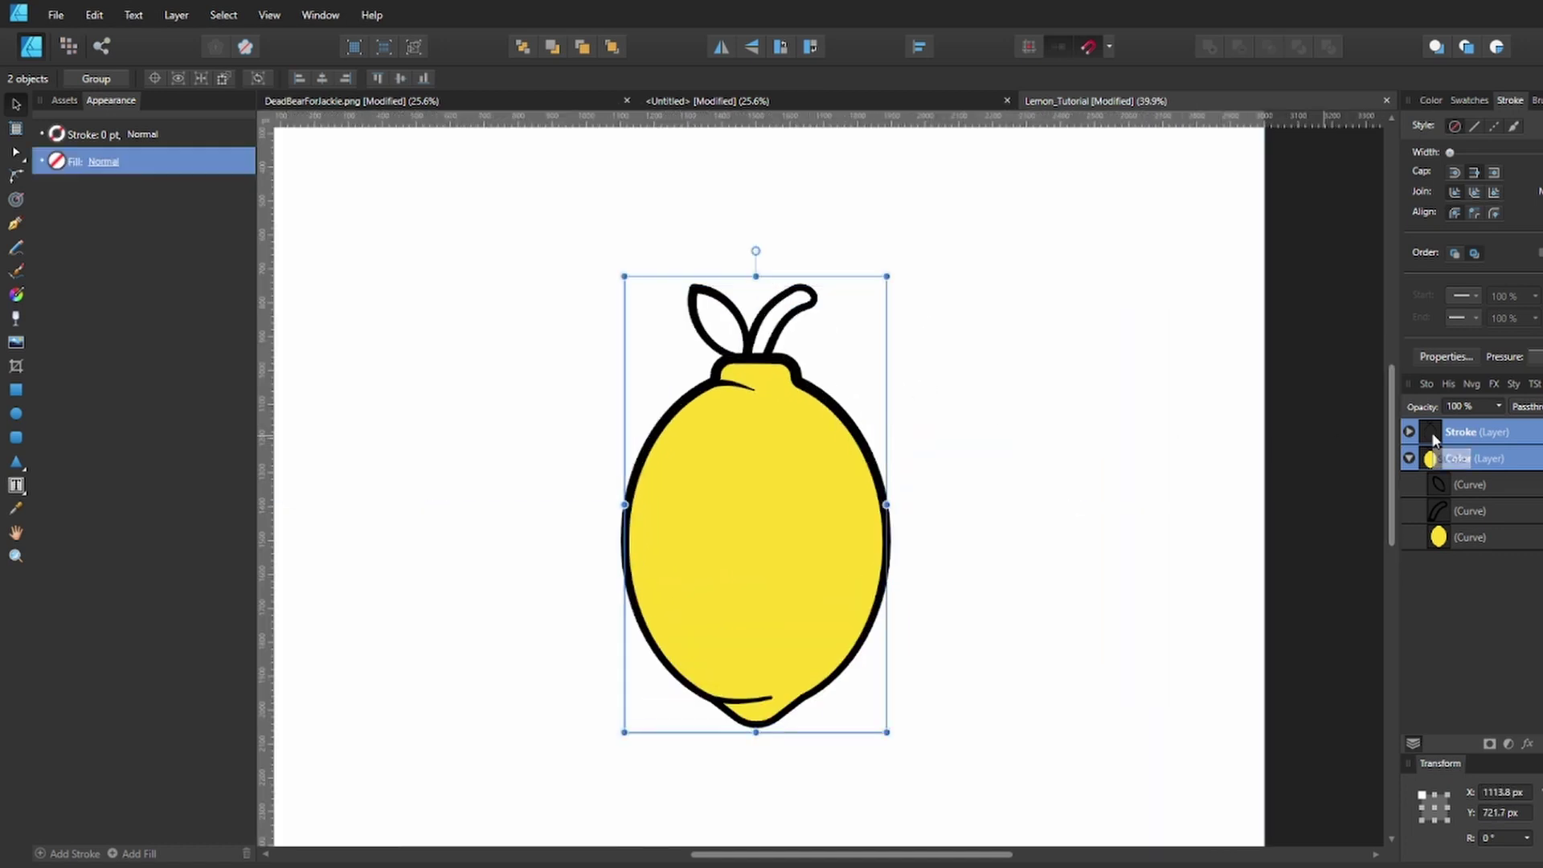
left_click_drag(990, 487, 1029, 472)
scroll(898, 470, "up", 2)
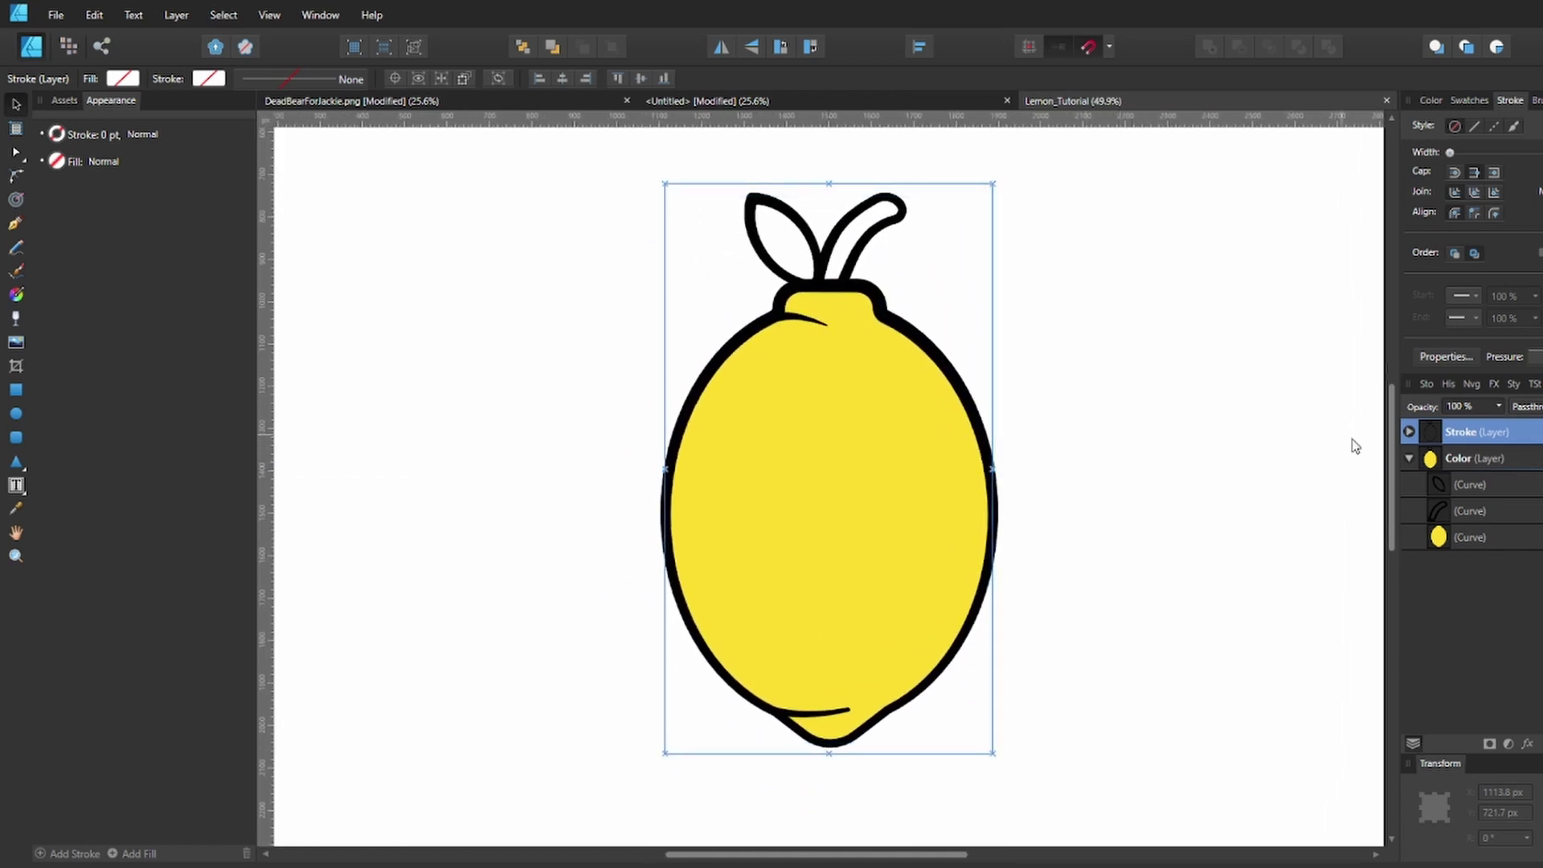
left_click(1435, 486)
left_click(173, 78)
left_click(295, 110)
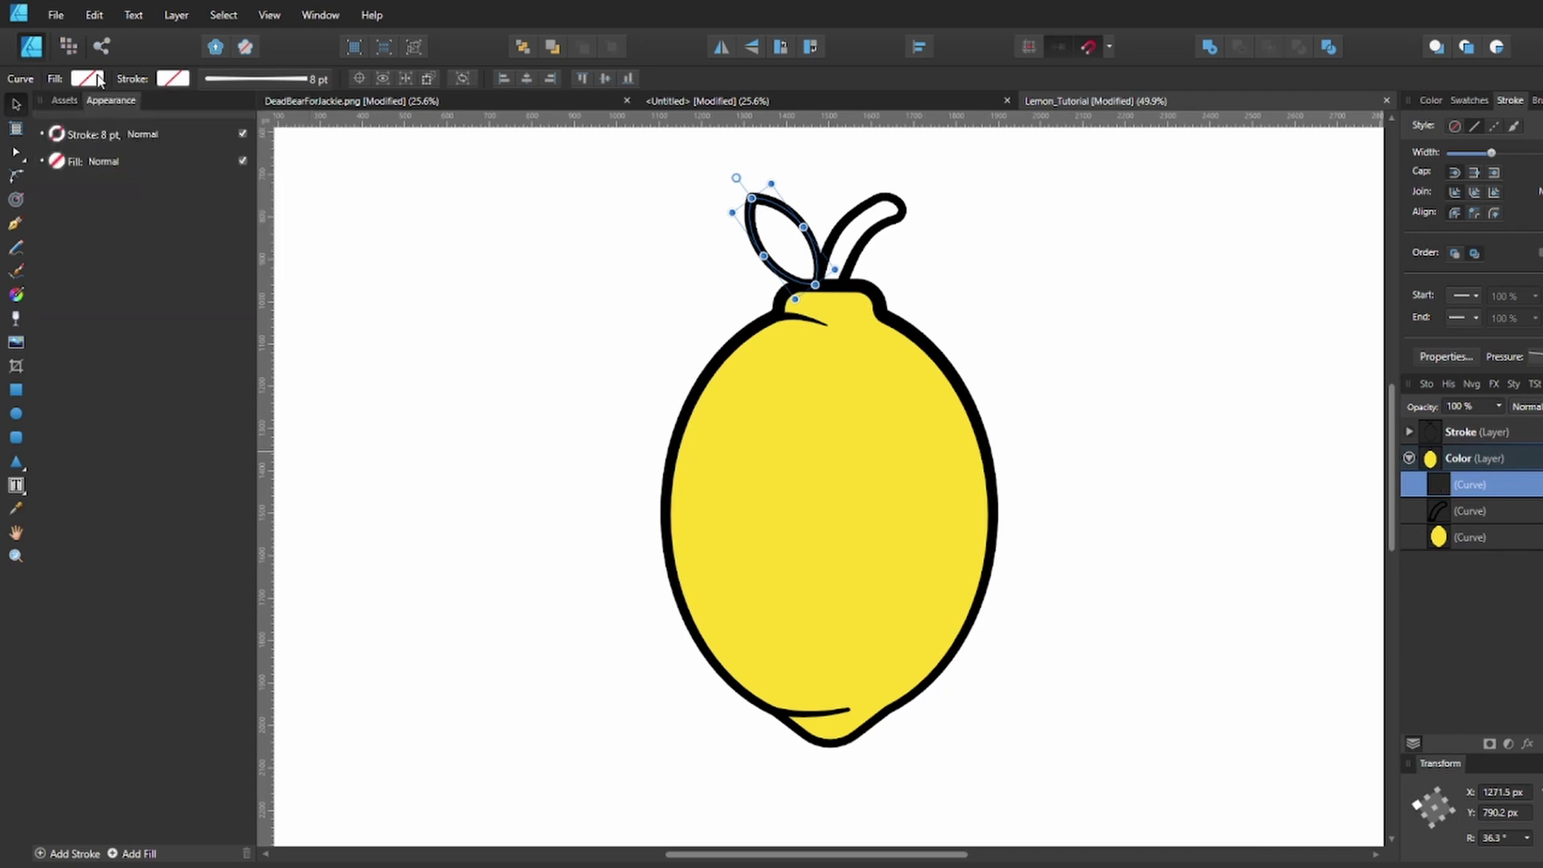
Fill the leaf with a deep green of C 85, M 18, Y 100
left_click(172, 78)
left_click(83, 109)
left_click(104, 268)
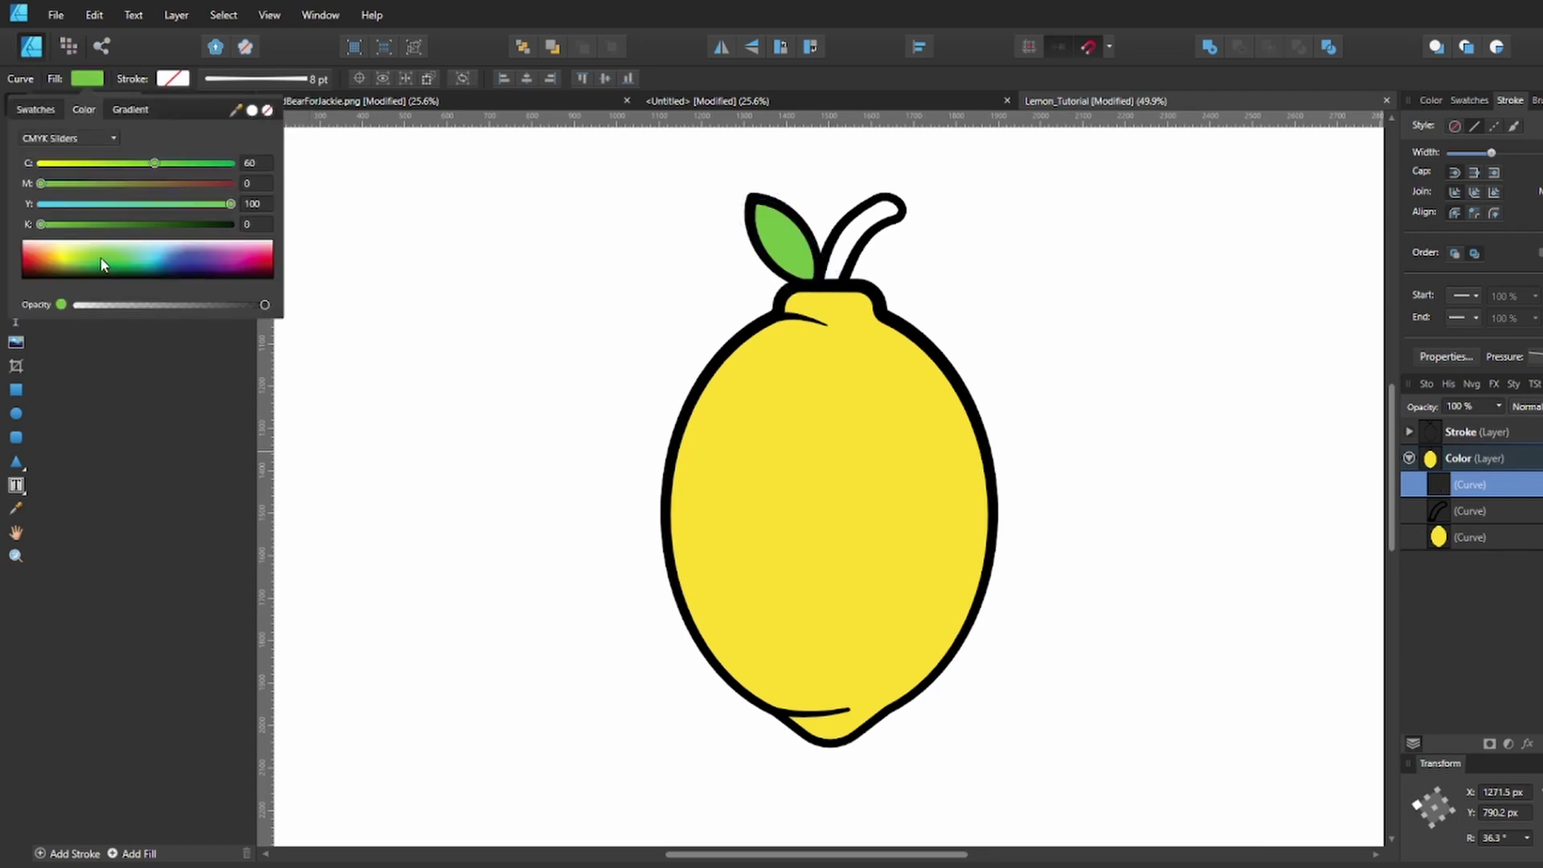
left_click_drag(103, 265, 103, 267)
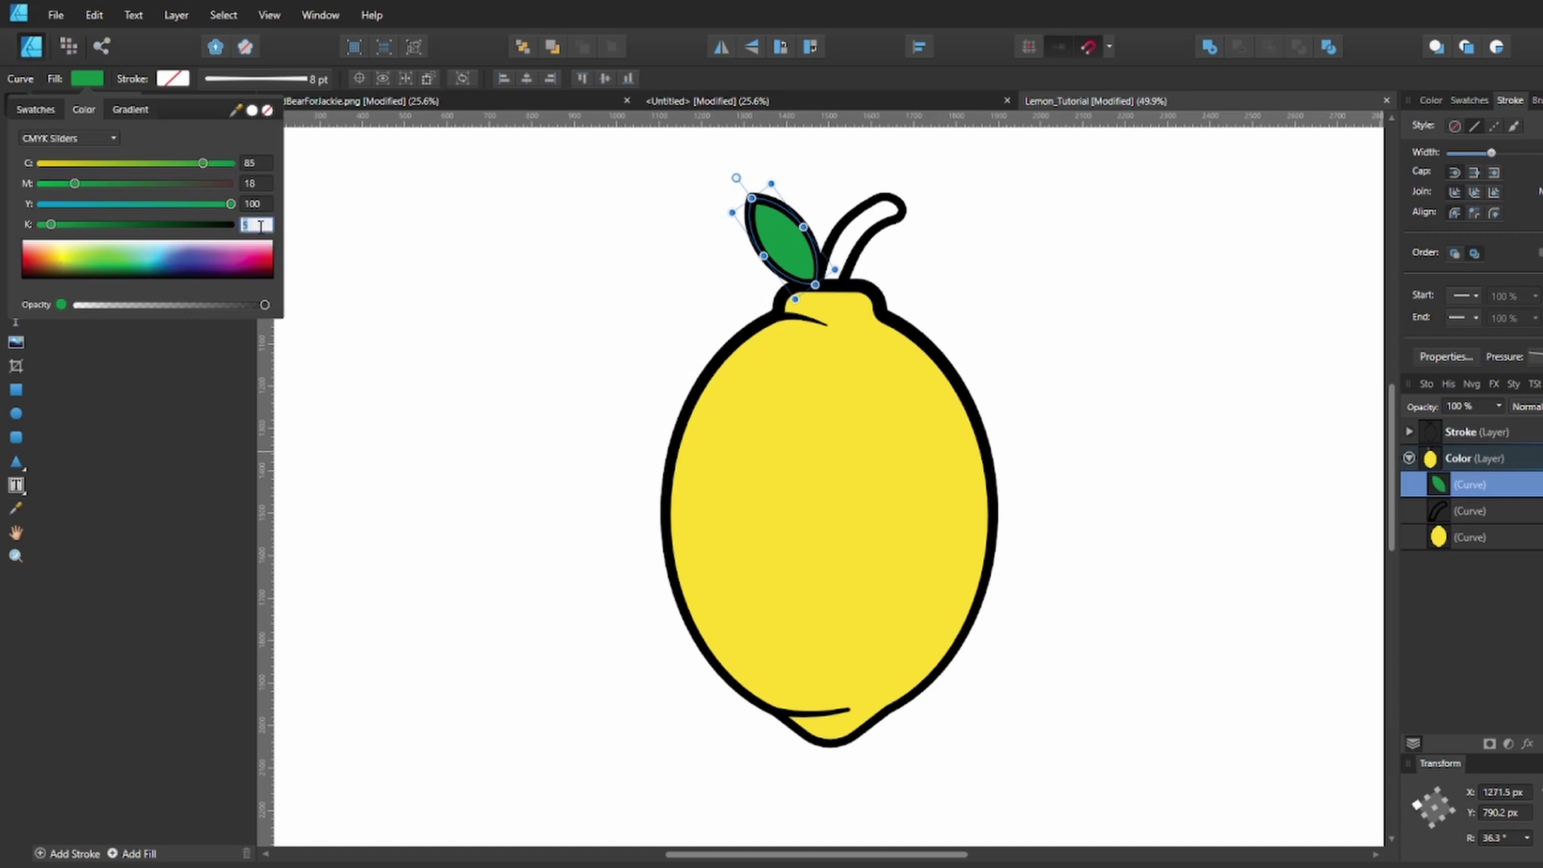
scroll(260, 229, "up", 3)
left_click(234, 226)
key("ctrl+z")
Remove the outline from the stem curve in the Color layer
left_click(1449, 509)
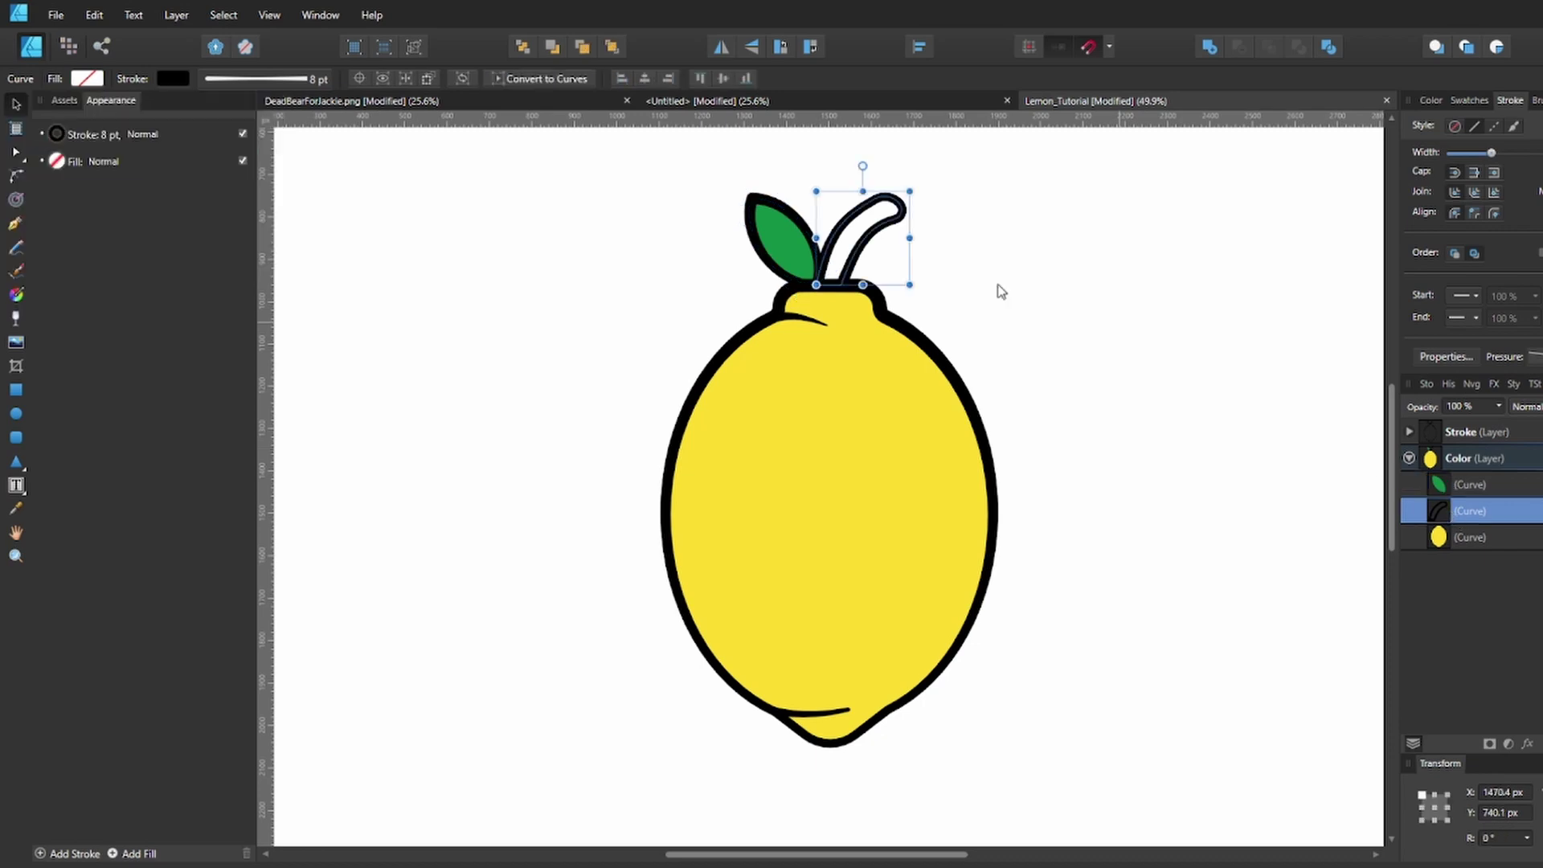
left_click(175, 81)
left_click(298, 110)
Fill the stem with brown at C 23, M 73, Y 100, K 12, and save the document
left_click(96, 80)
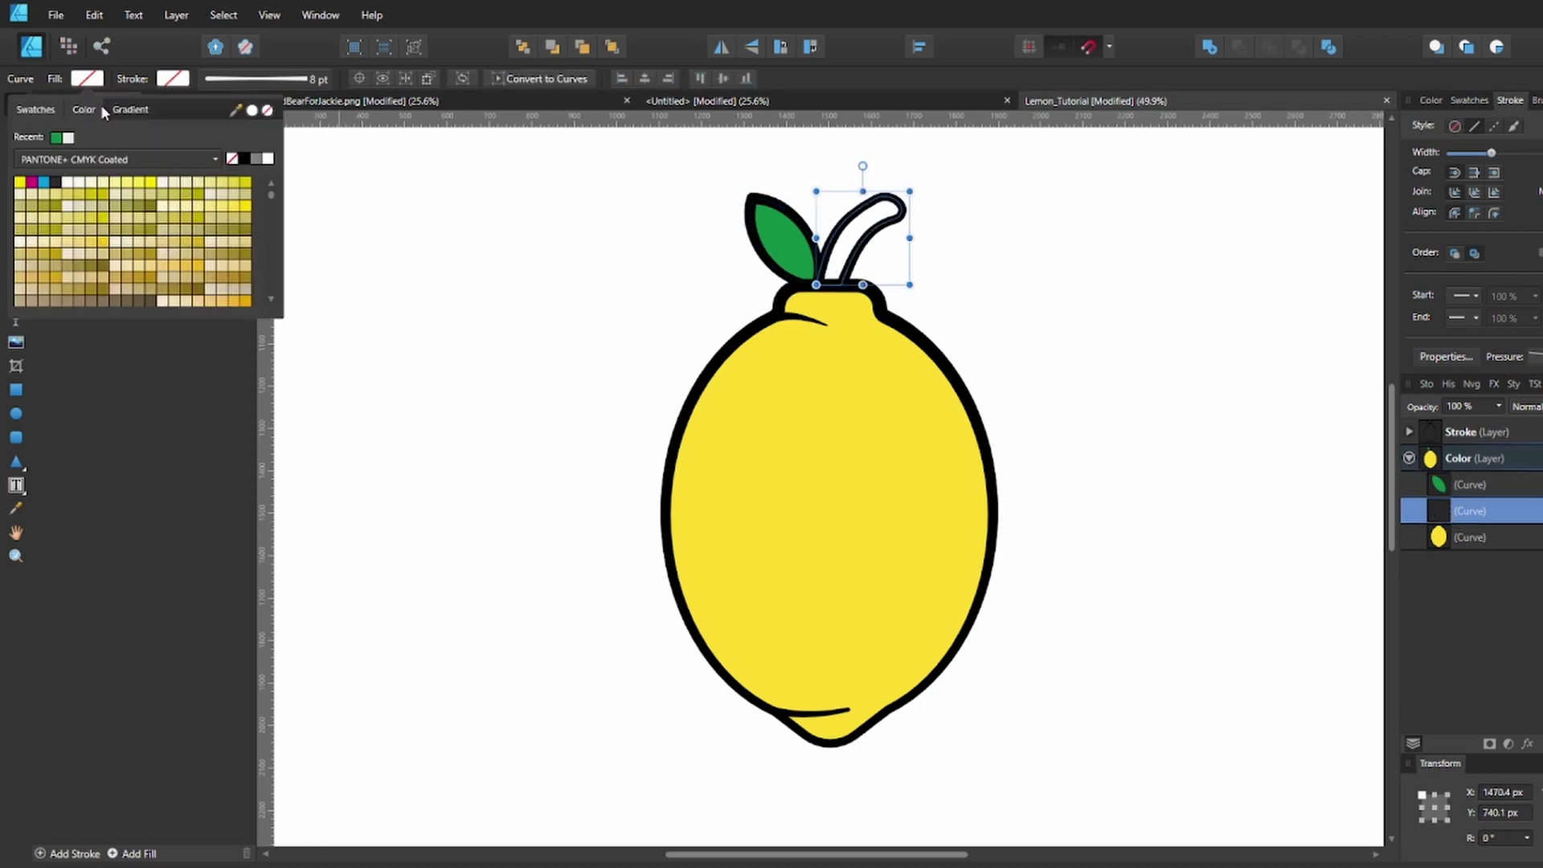
left_click(100, 110)
left_click(44, 269)
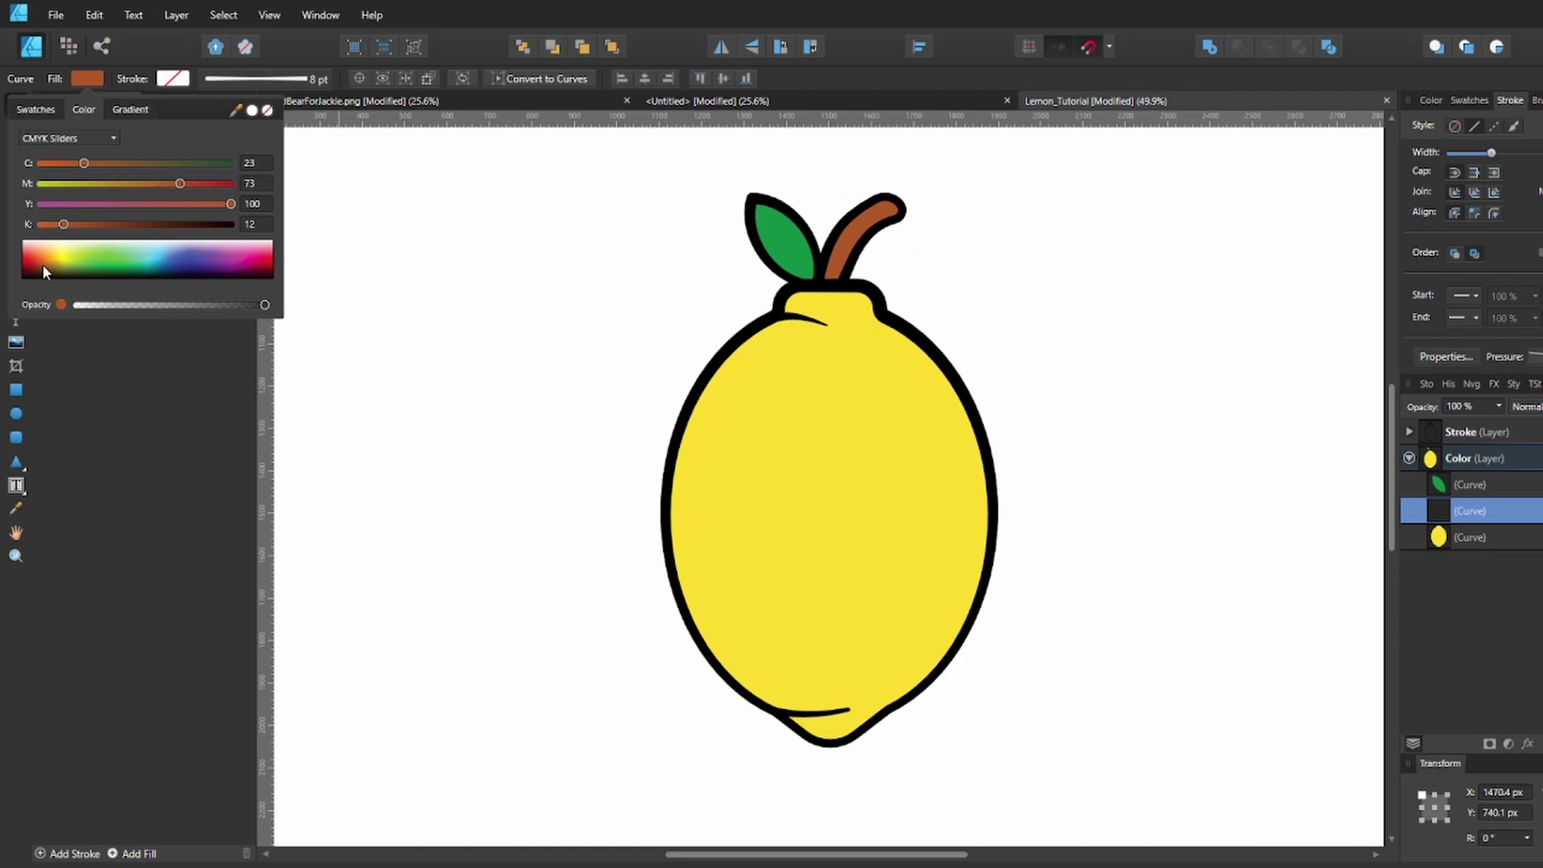
left_click(552, 337)
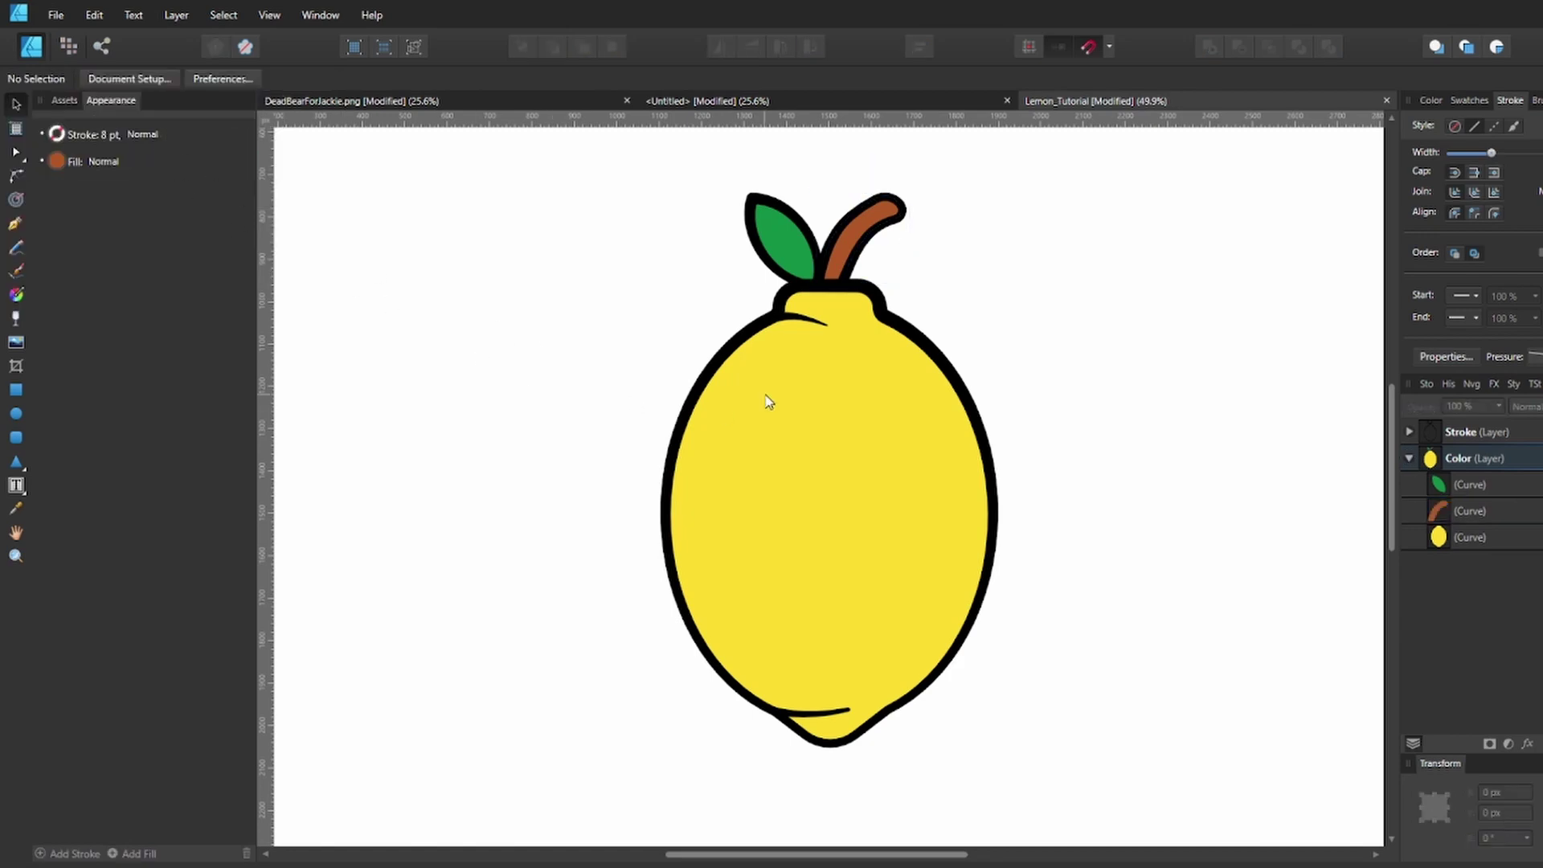
scroll(768, 402, "up", 1)
key("ctrl+s")
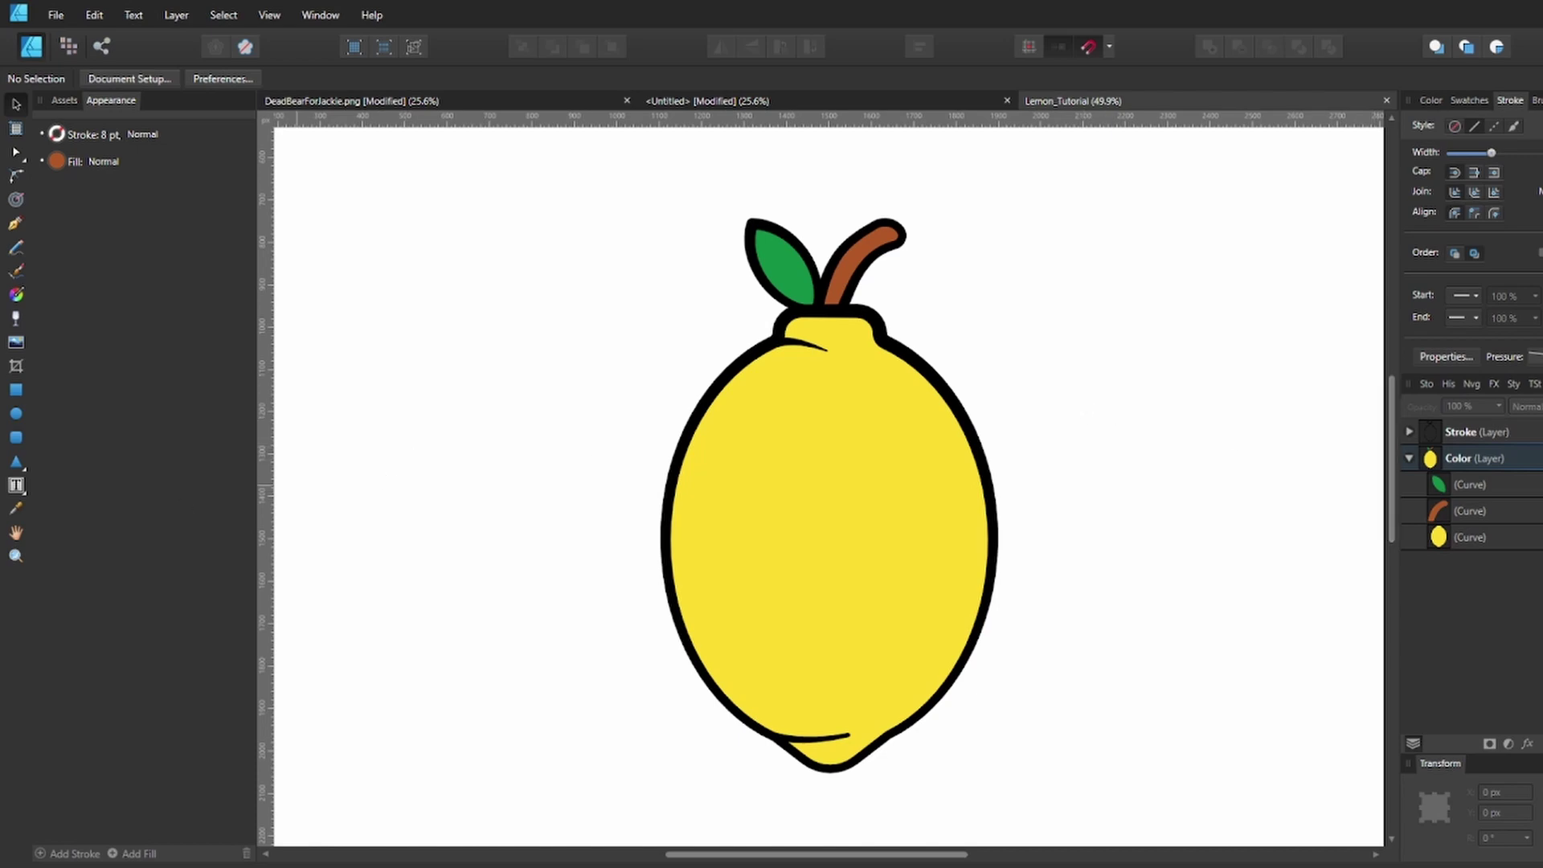
Draw a small upright ellipse right of centre on the lemon, stacked directly above the body curve in the Color layer
left_click_drag(660, 440, 640, 437)
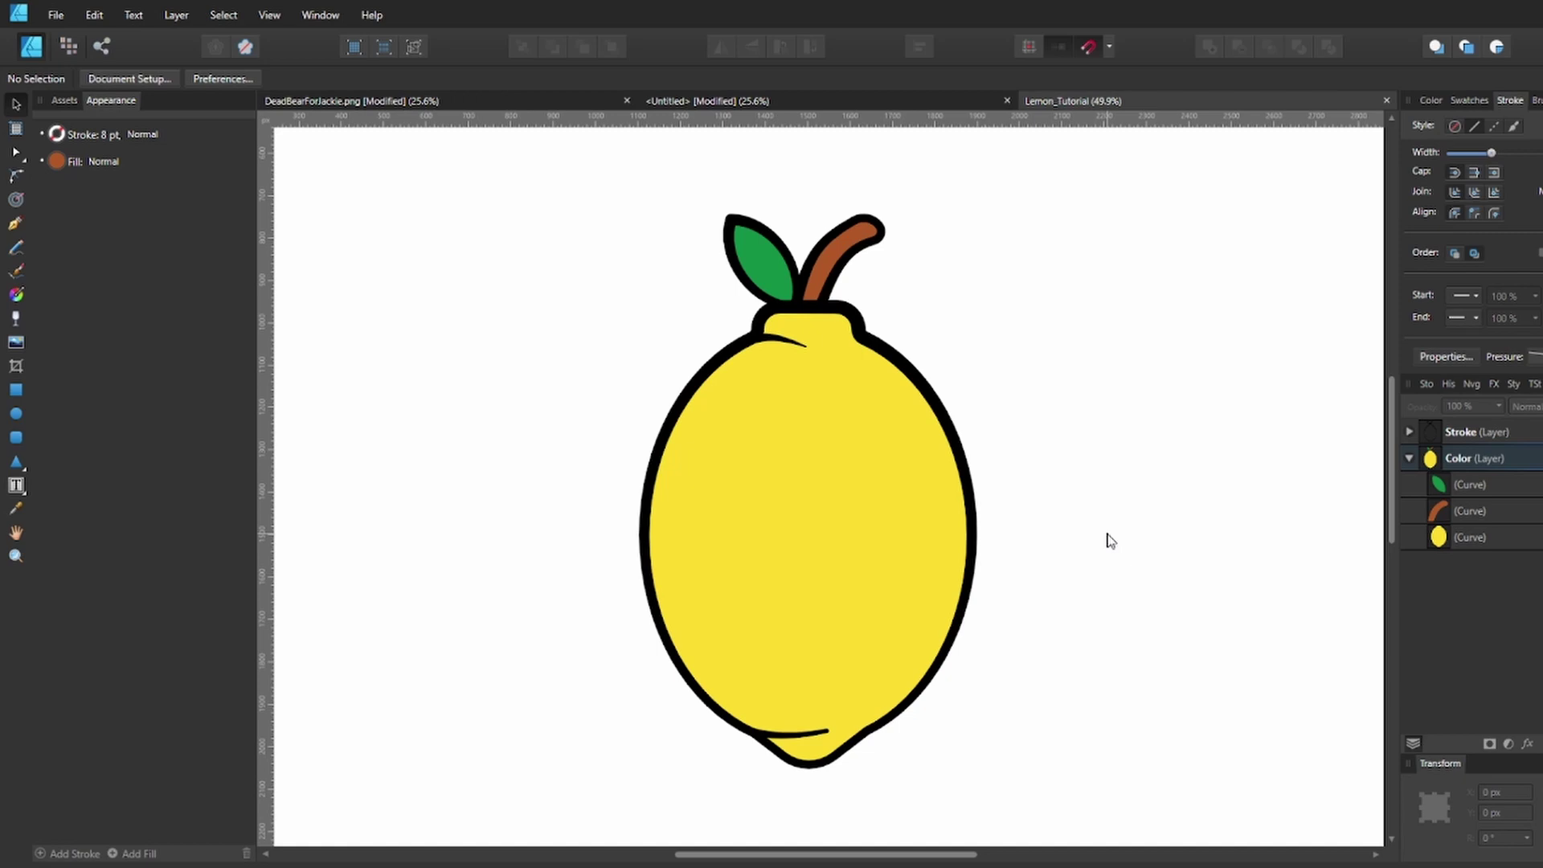
left_click(1486, 538)
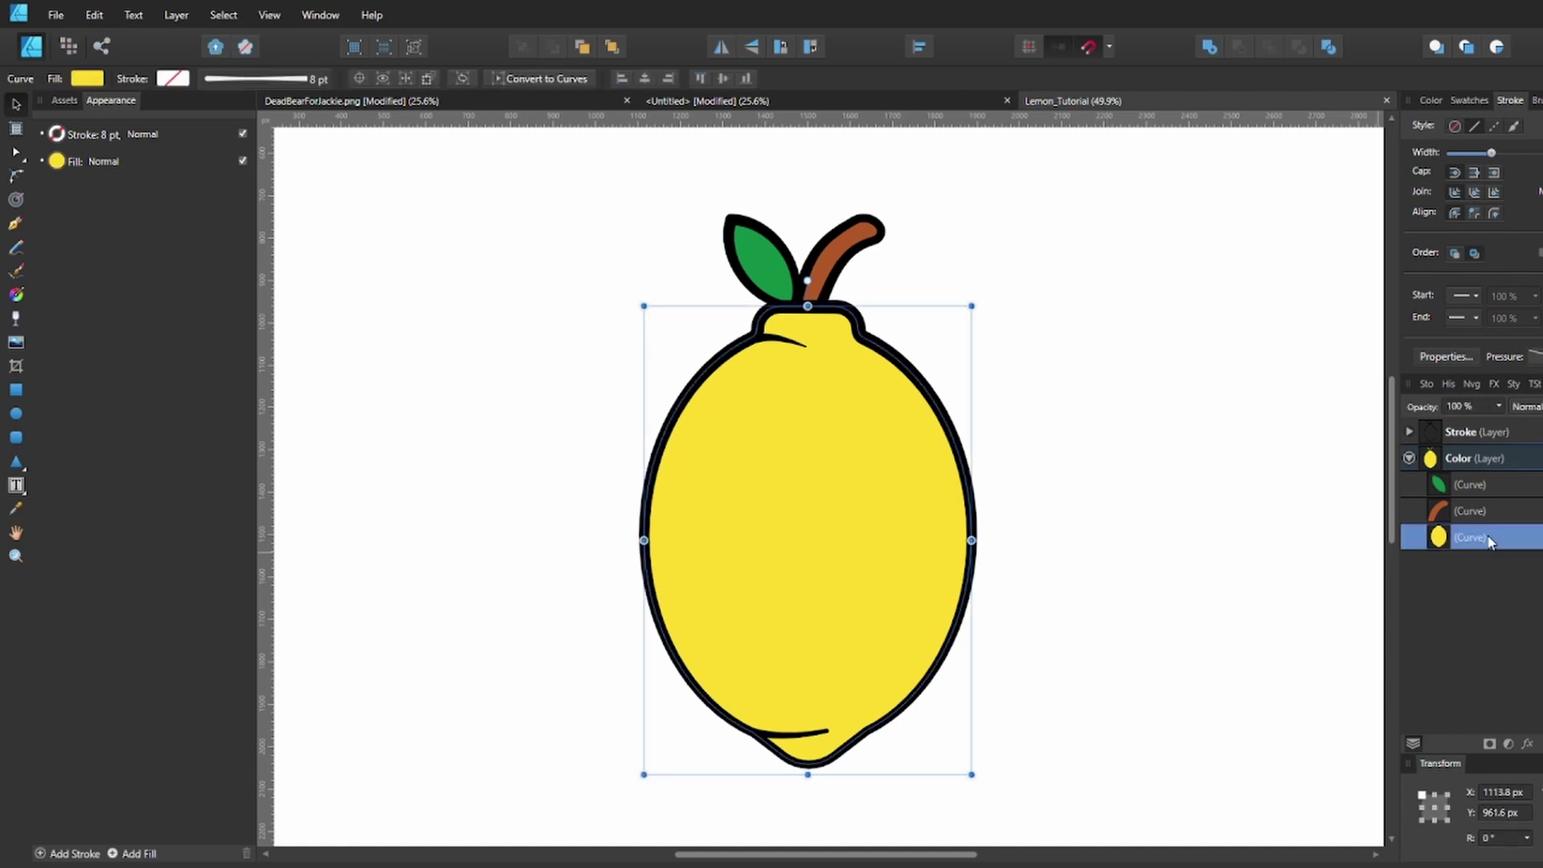
left_click(15, 416)
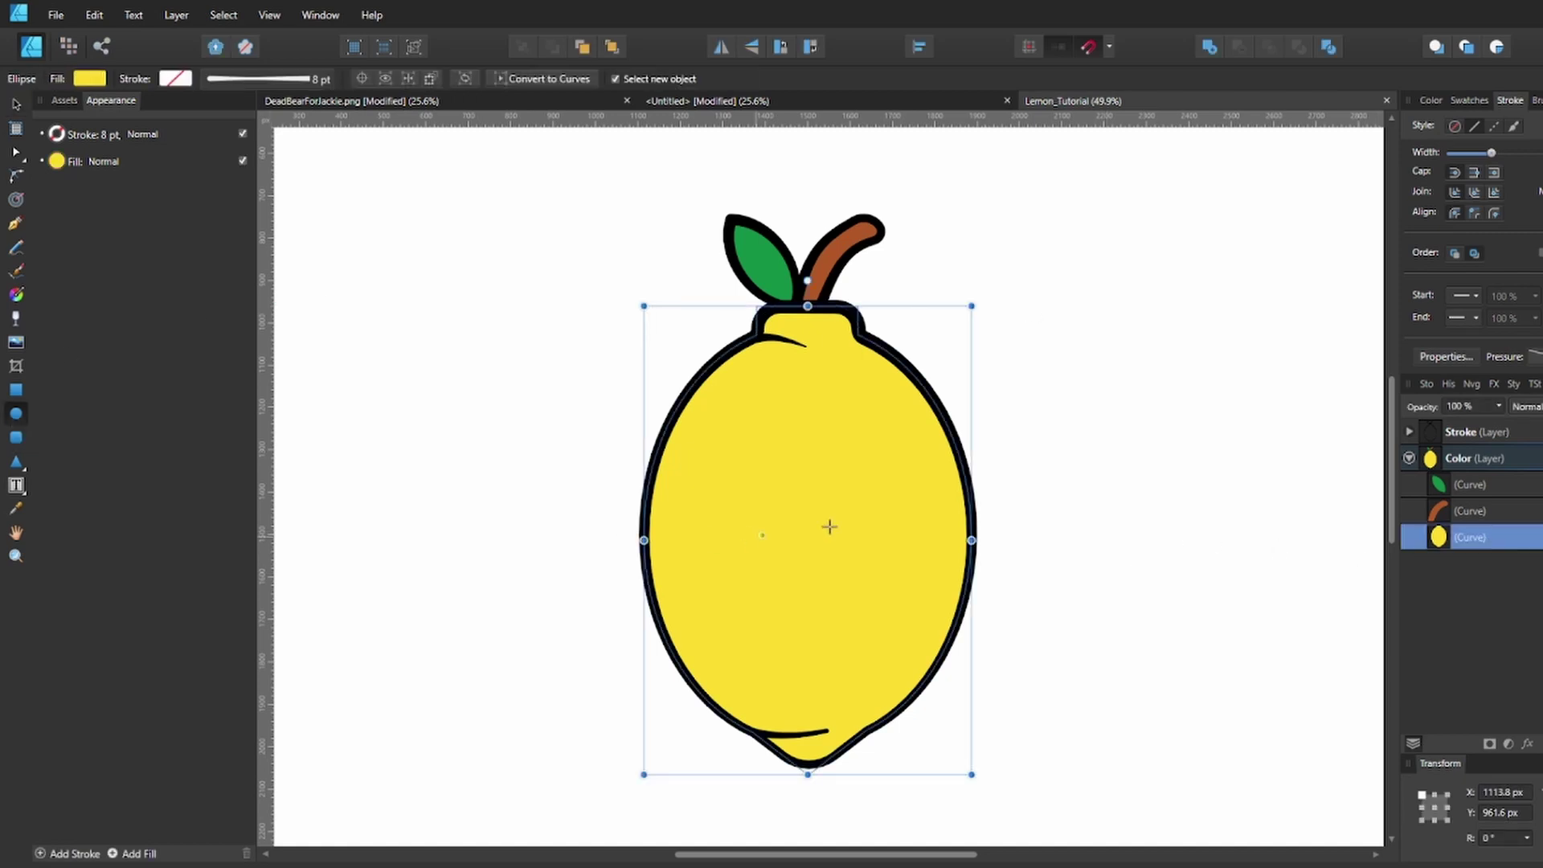
left_click_drag(837, 493, 873, 550)
Fill the ellipse with the yellow sampled from the lemon body, darkened by setting K to 15
left_click(89, 78)
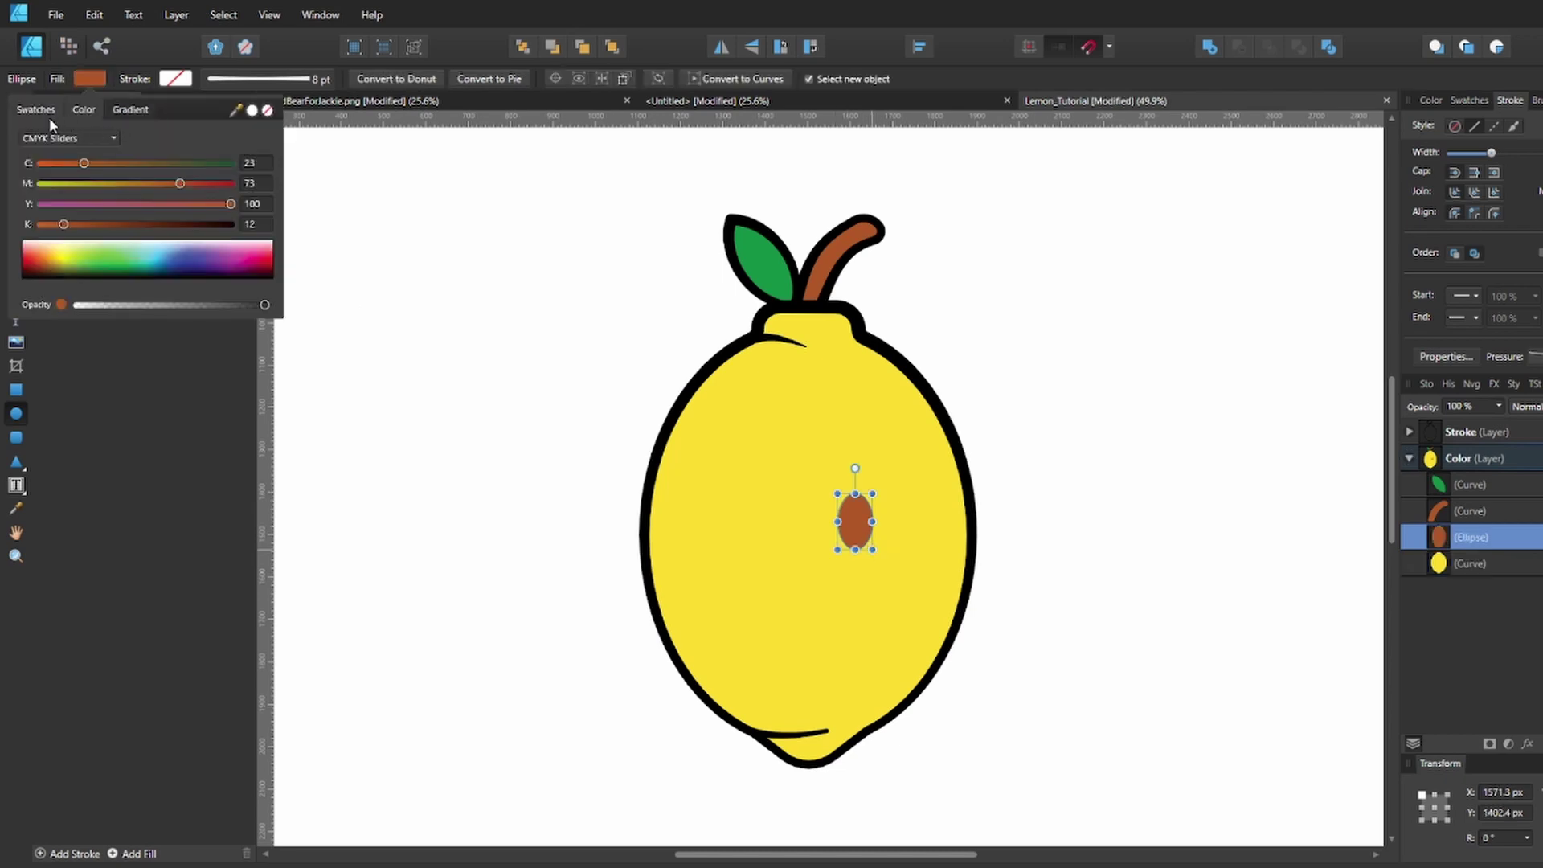
left_click(36, 109)
left_click_drag(235, 110, 801, 437)
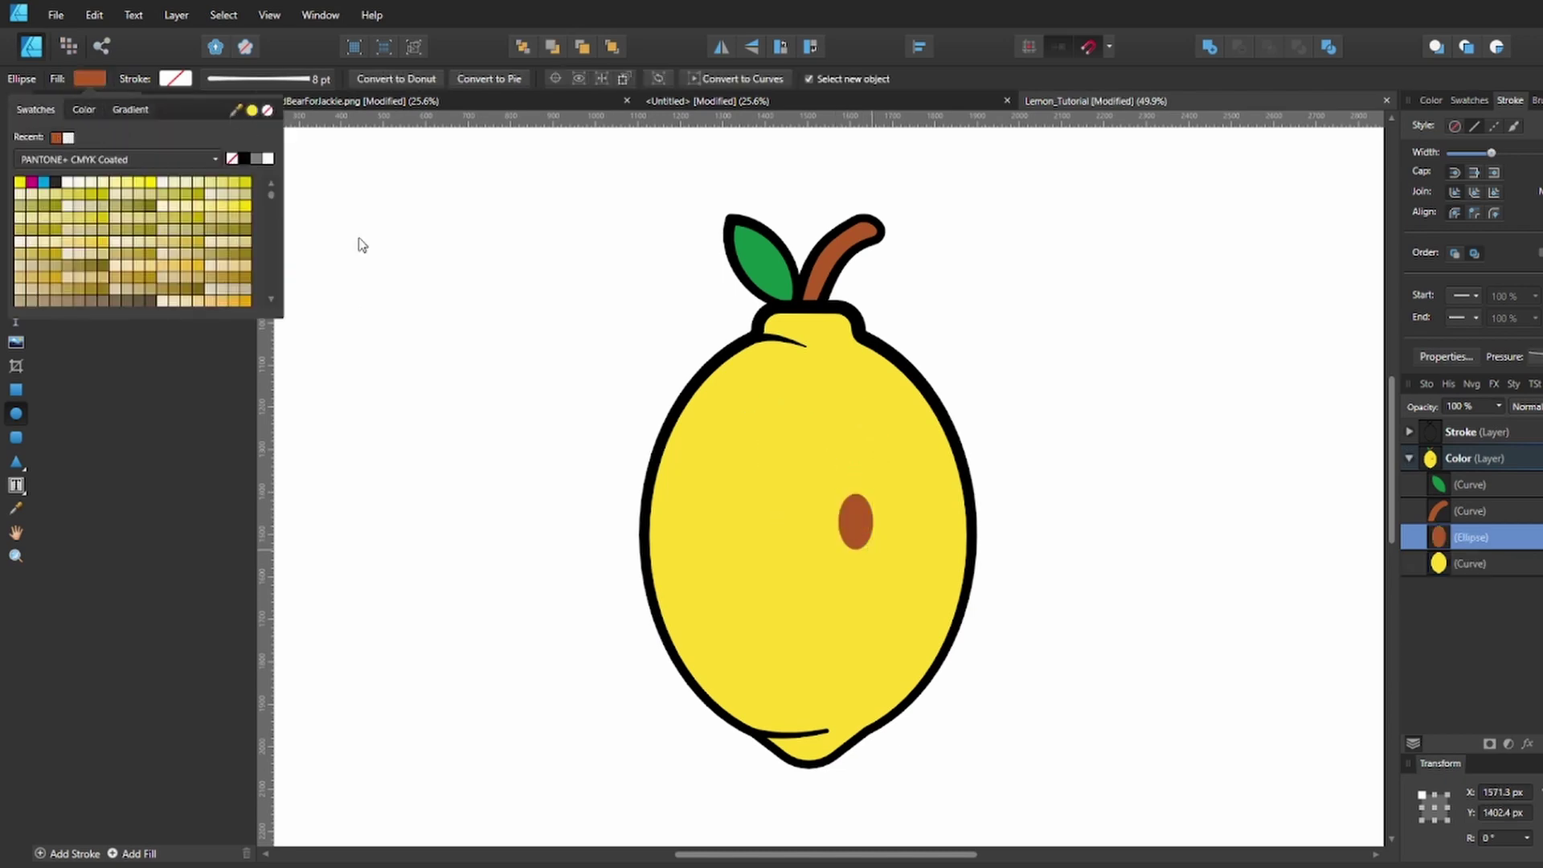
left_click(249, 111)
left_click(84, 109)
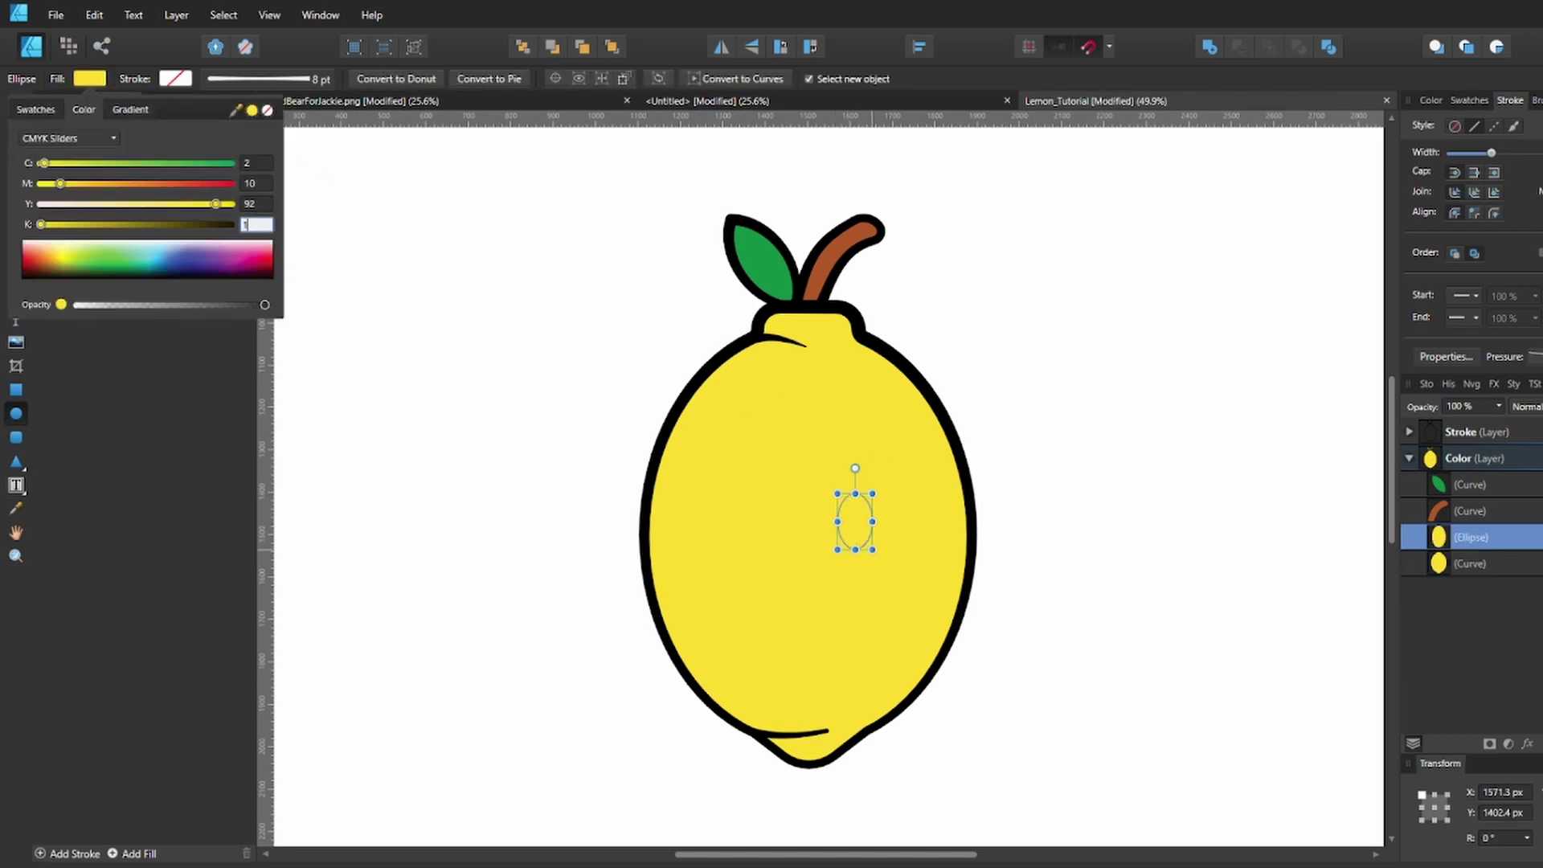
type("15")
key("Return")
left_click(942, 530)
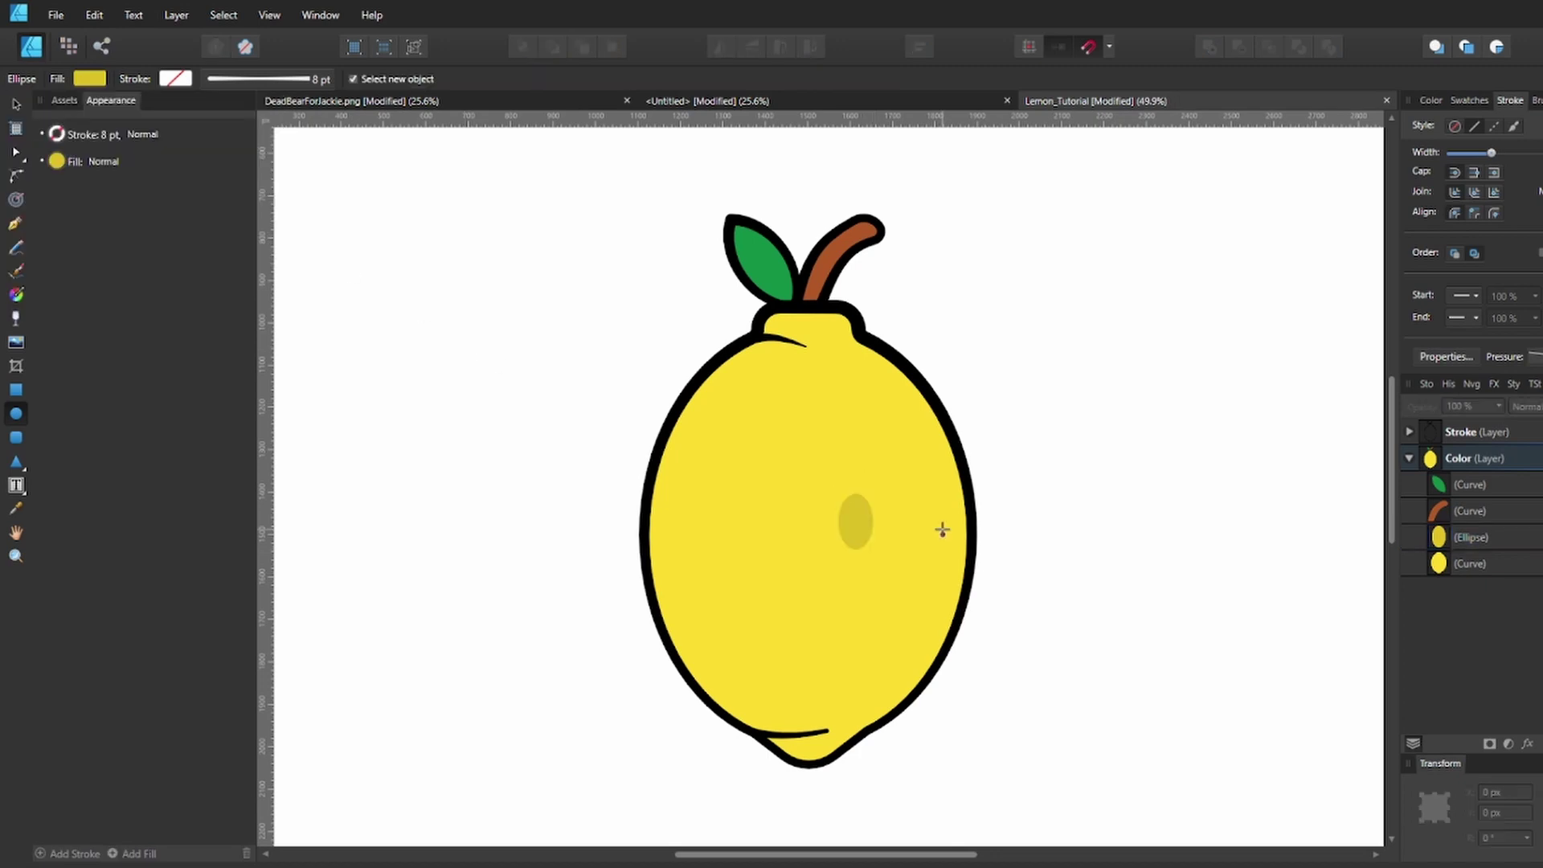
Tilt the dark spot and place it at the body's lower right, with two smaller, differently rotated copies to its upper left
key("v")
left_click(865, 516)
left_click(1470, 537)
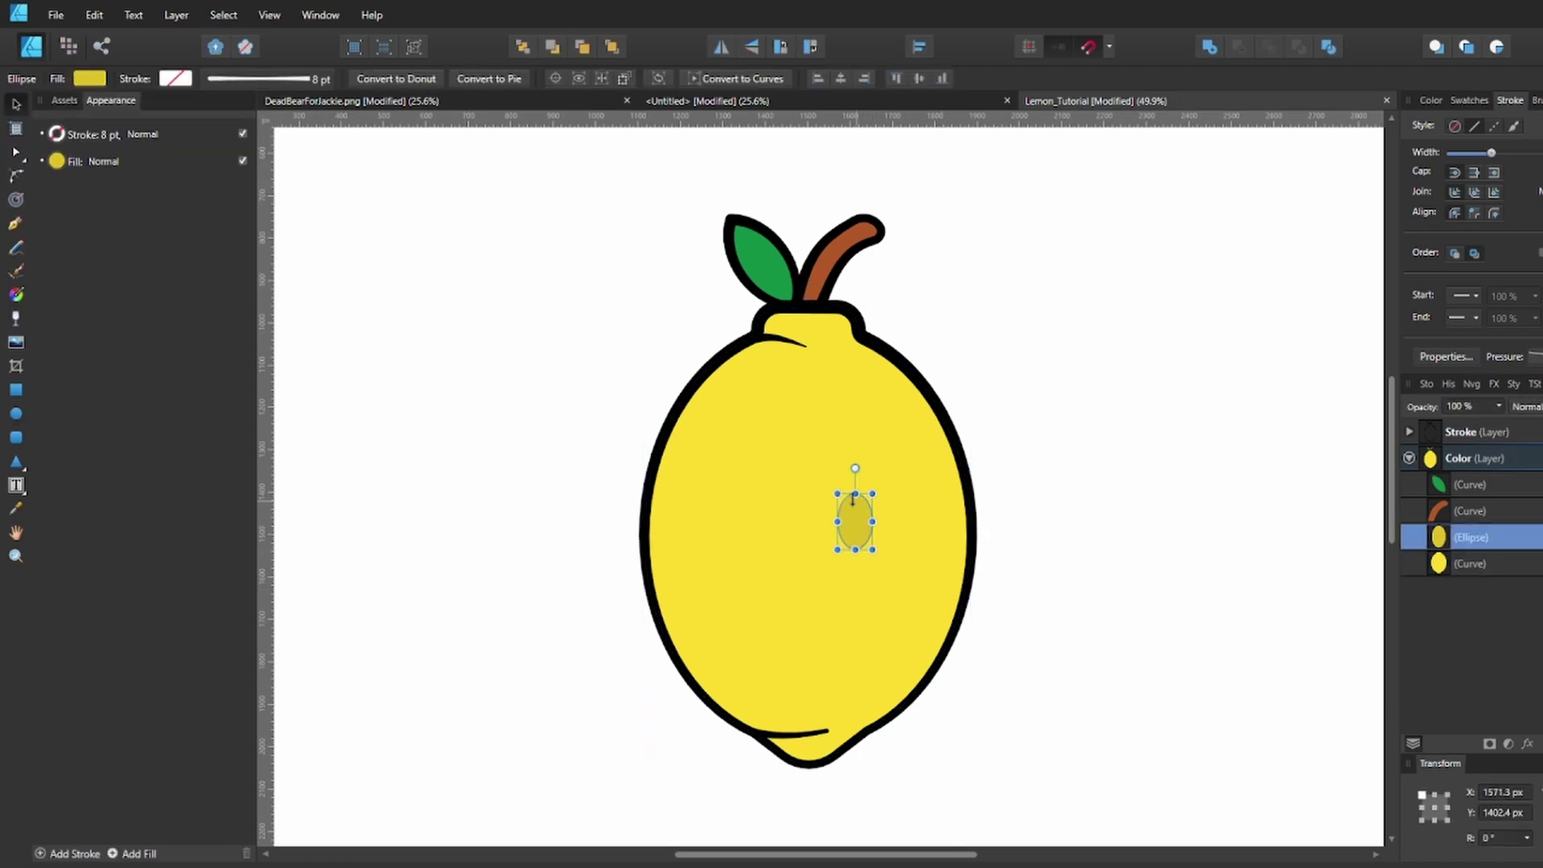
left_click_drag(879, 487, 901, 523)
mouse_move(856, 524)
left_mouse_down()
mouse_move(882, 622)
mouse_move(819, 587)
mouse_move(839, 578)
mouse_move(820, 557)
mouse_move(850, 538)
left_mouse_up()
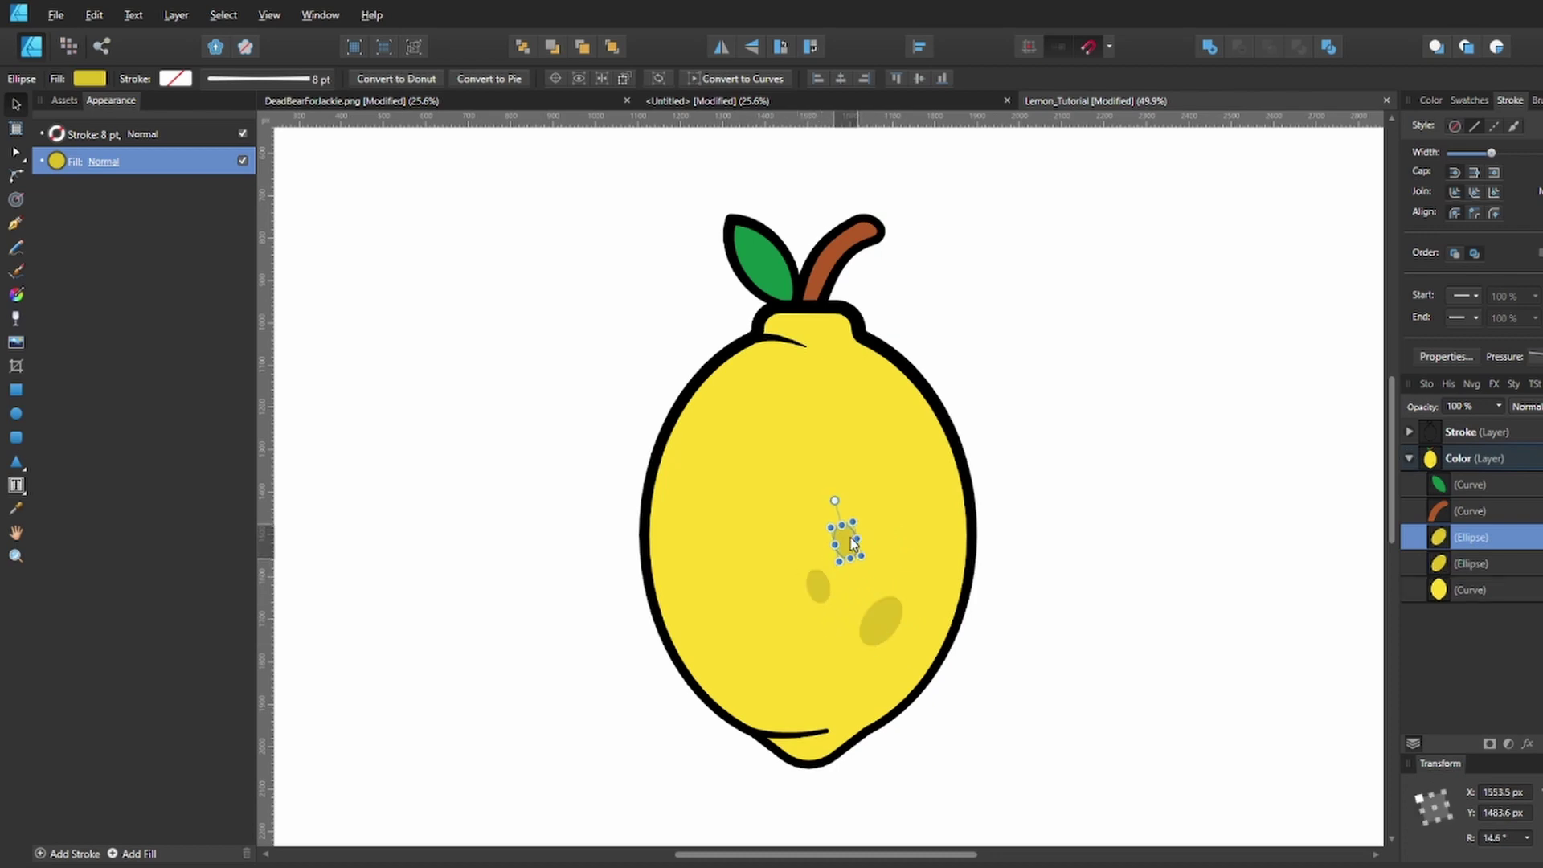
left_click(880, 606)
left_click(847, 543)
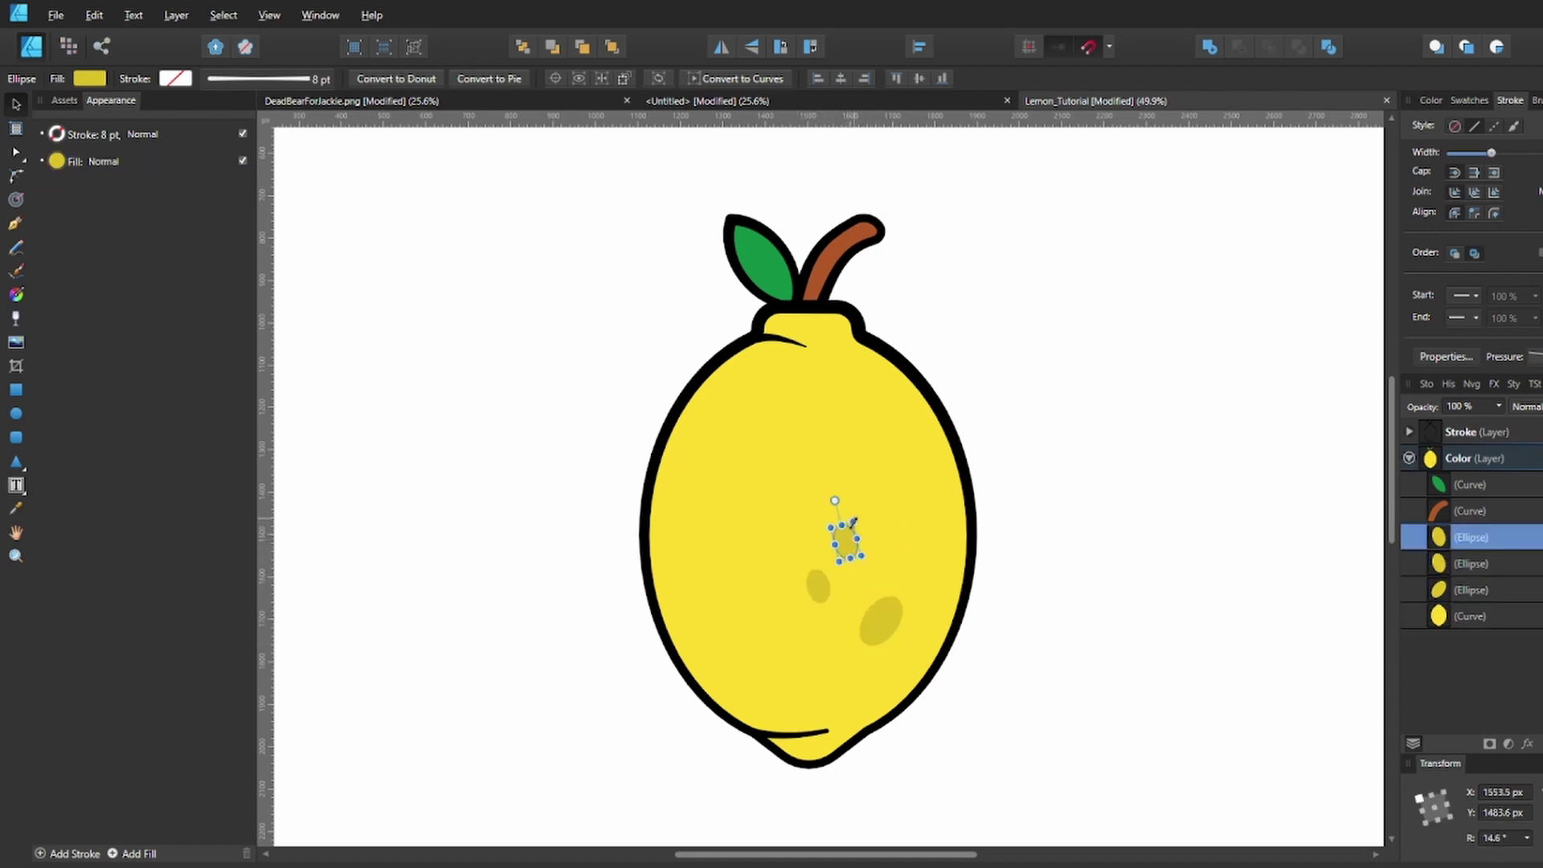
Duplicate spots to add a large one rotated about 8.5° on the body's left half, a small one above it and another near the tip
left_click_drag(847, 543, 733, 593)
left_click_drag(737, 541, 702, 547)
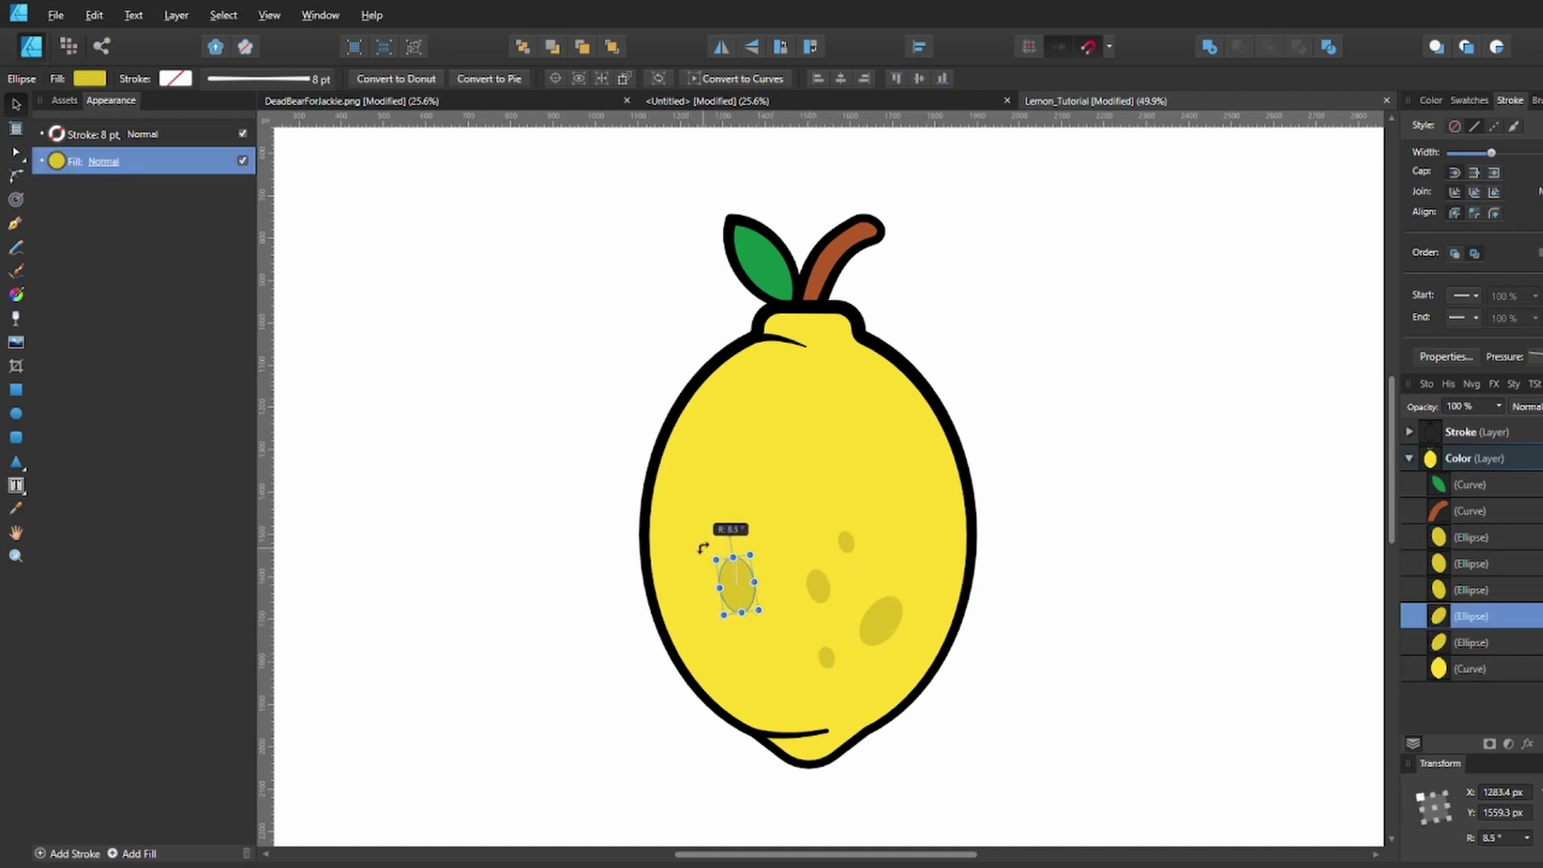
left_click(700, 556)
left_click(818, 586)
left_click(823, 658)
left_click_drag(827, 663, 747, 520)
left_click(847, 544)
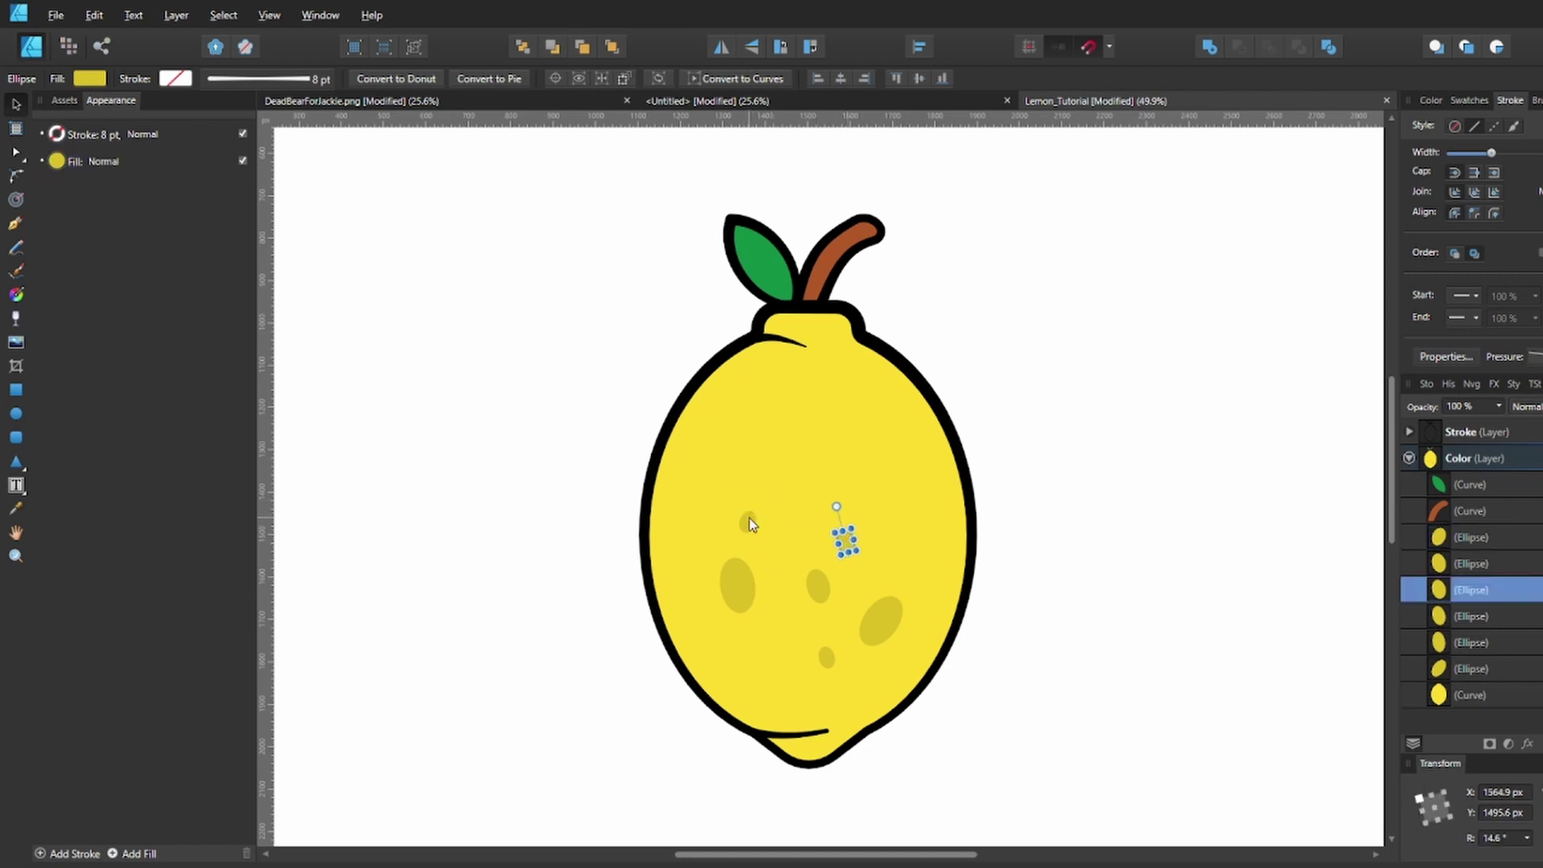
Move the large left spot to the body's upper right and add a medium, differently rotated spot copy at the lower left
left_click(749, 518)
left_click(821, 591)
left_click_drag(773, 646, 711, 699)
key("ctrl+z")
left_click(821, 587)
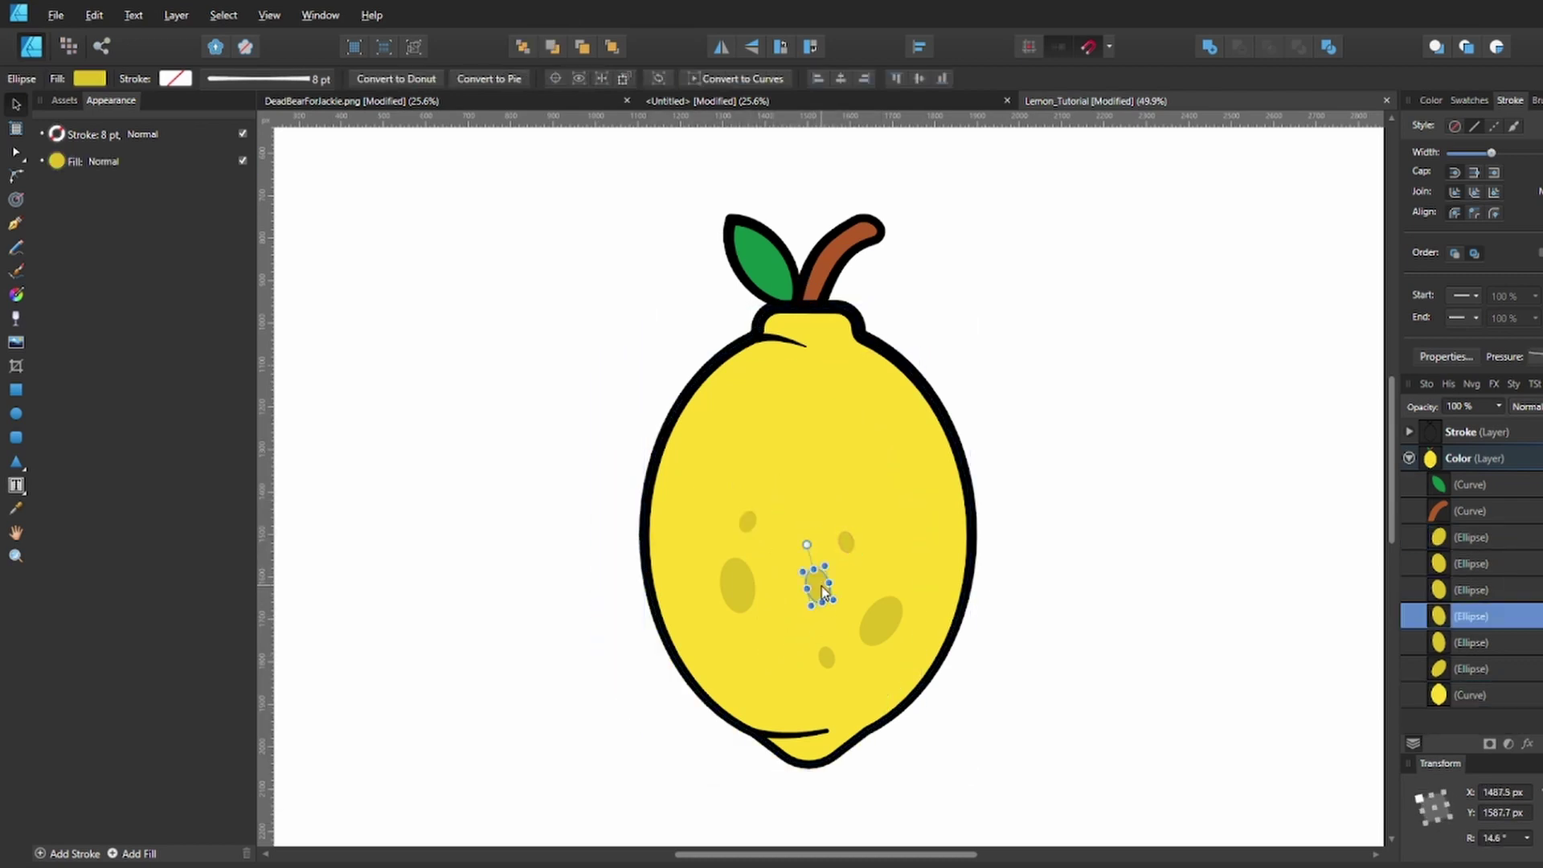
left_click_drag(821, 591, 893, 432)
key("ctrl+z")
key("ctrl+z")
left_click(820, 588)
left_click(846, 540)
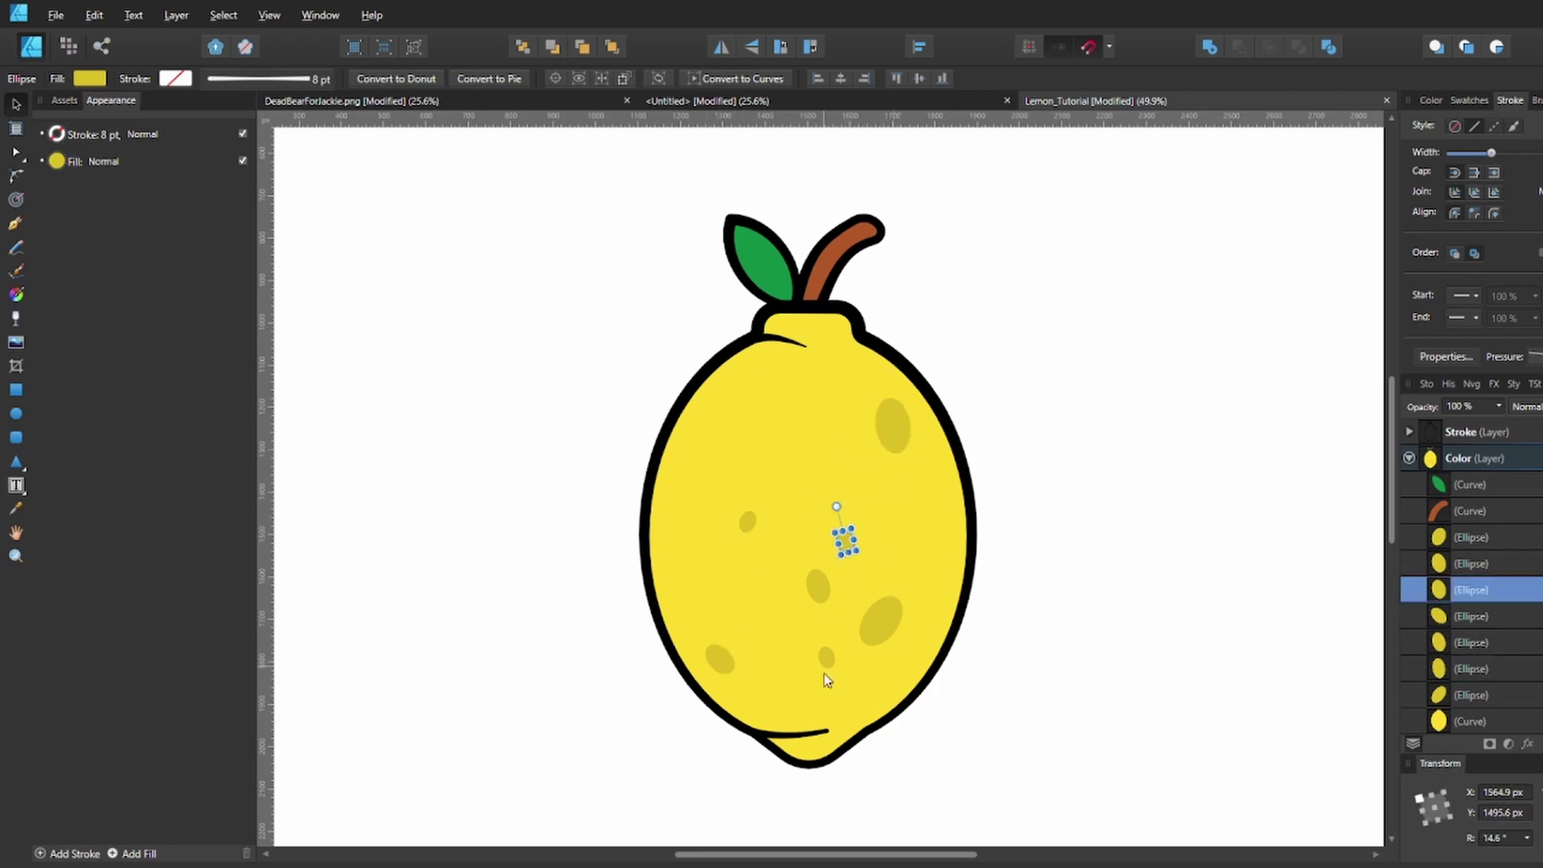
Duplicate the small spot near the tip to the body's lower right edge, flip it horizontally and save the document
left_click_drag(826, 662, 885, 697, "ctrl")
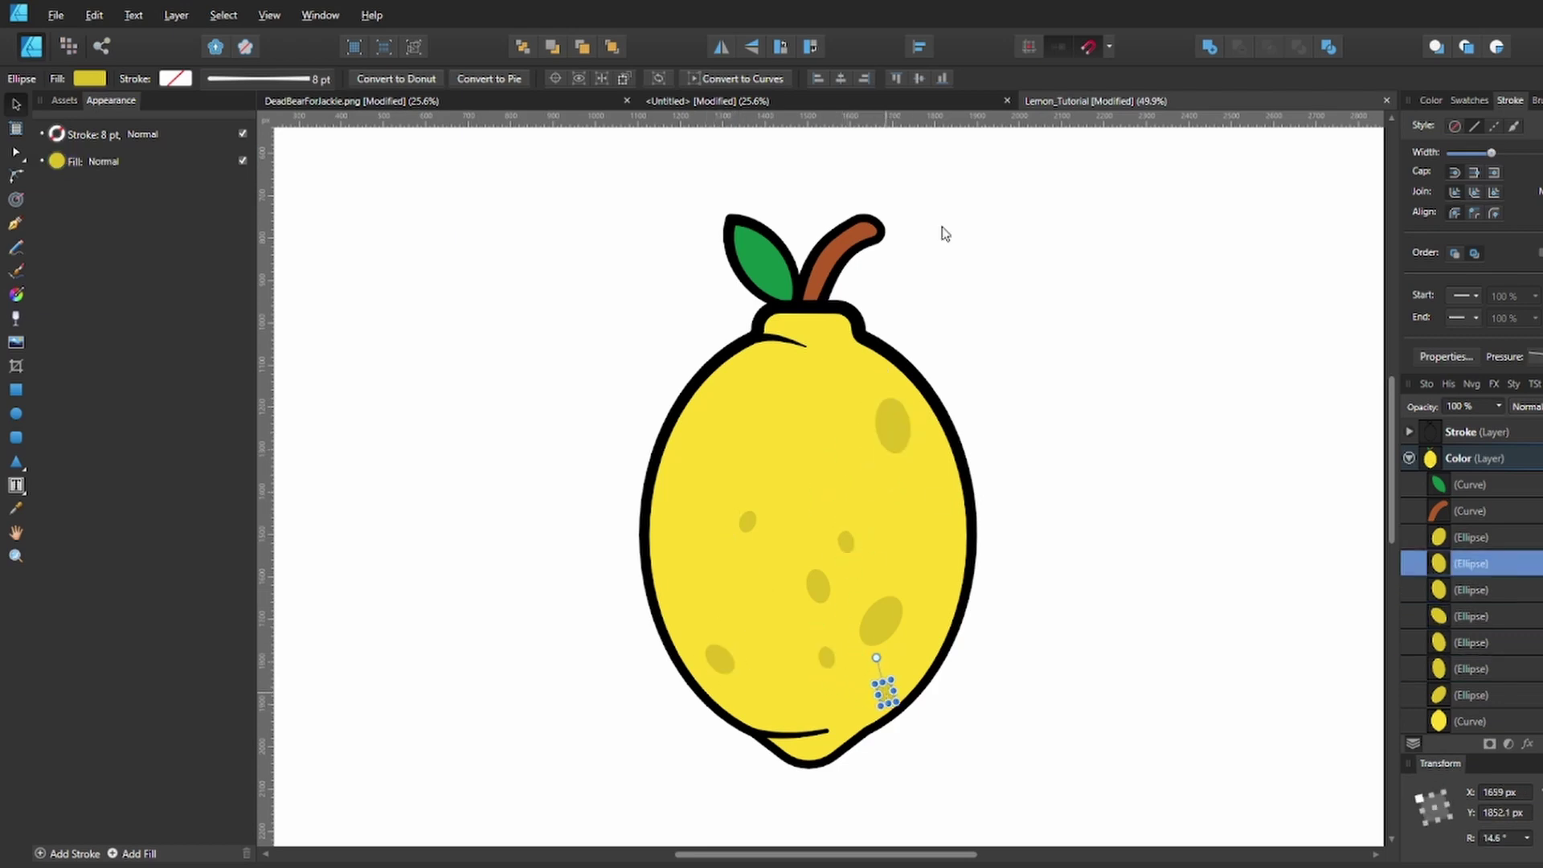
left_click(724, 48)
left_click(1060, 615)
key("ctrl+s")
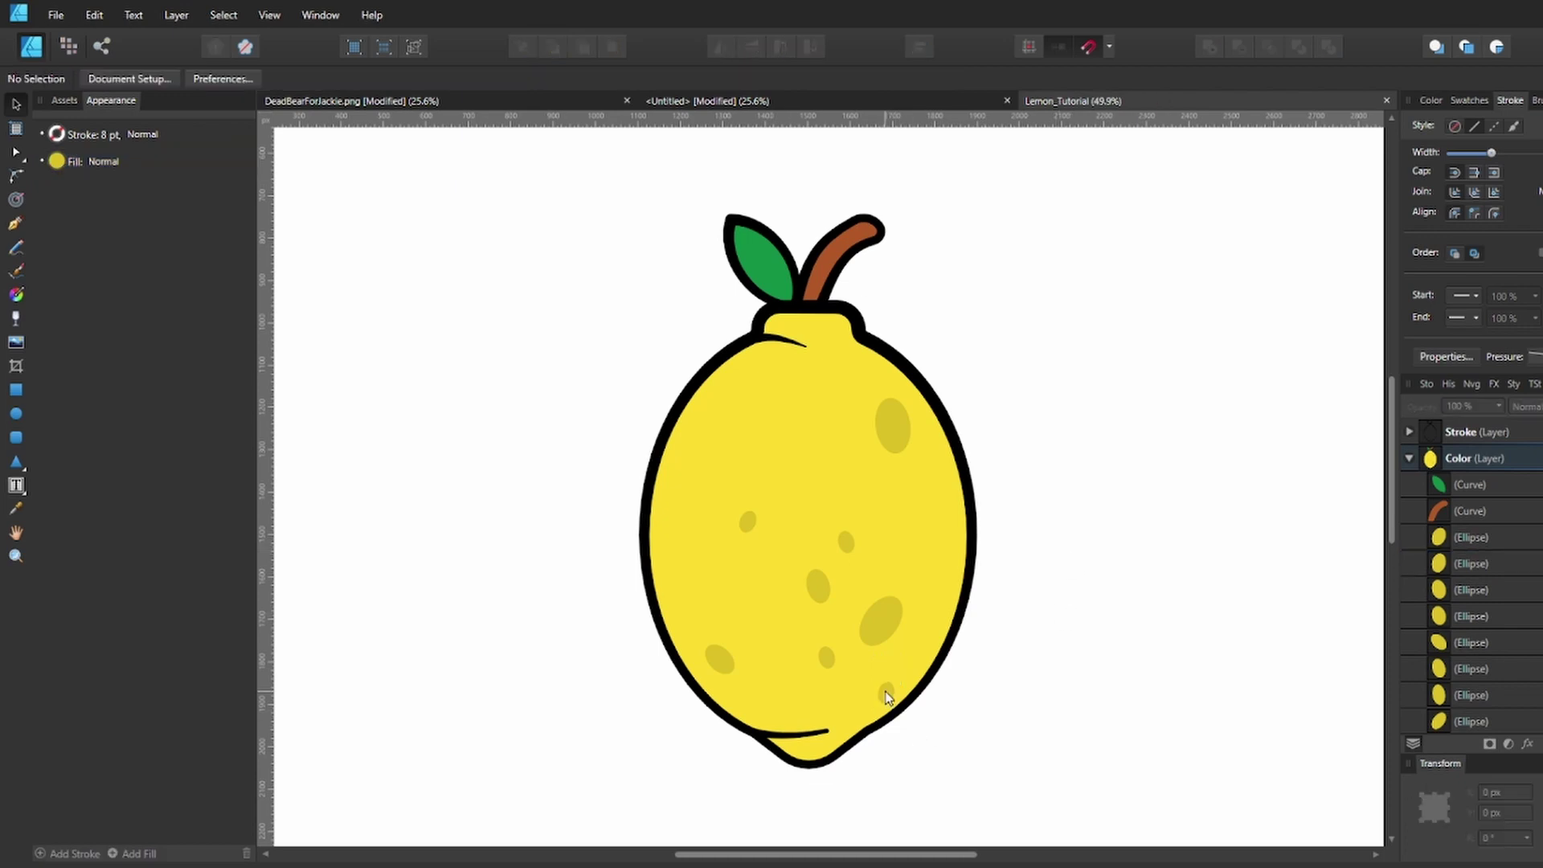
left_click_drag(886, 691, 910, 712)
left_click(1023, 655)
Group all eight ellipse spots inside the Color layer and collapse the layer
left_click(1454, 537)
left_click(1463, 687, "shift")
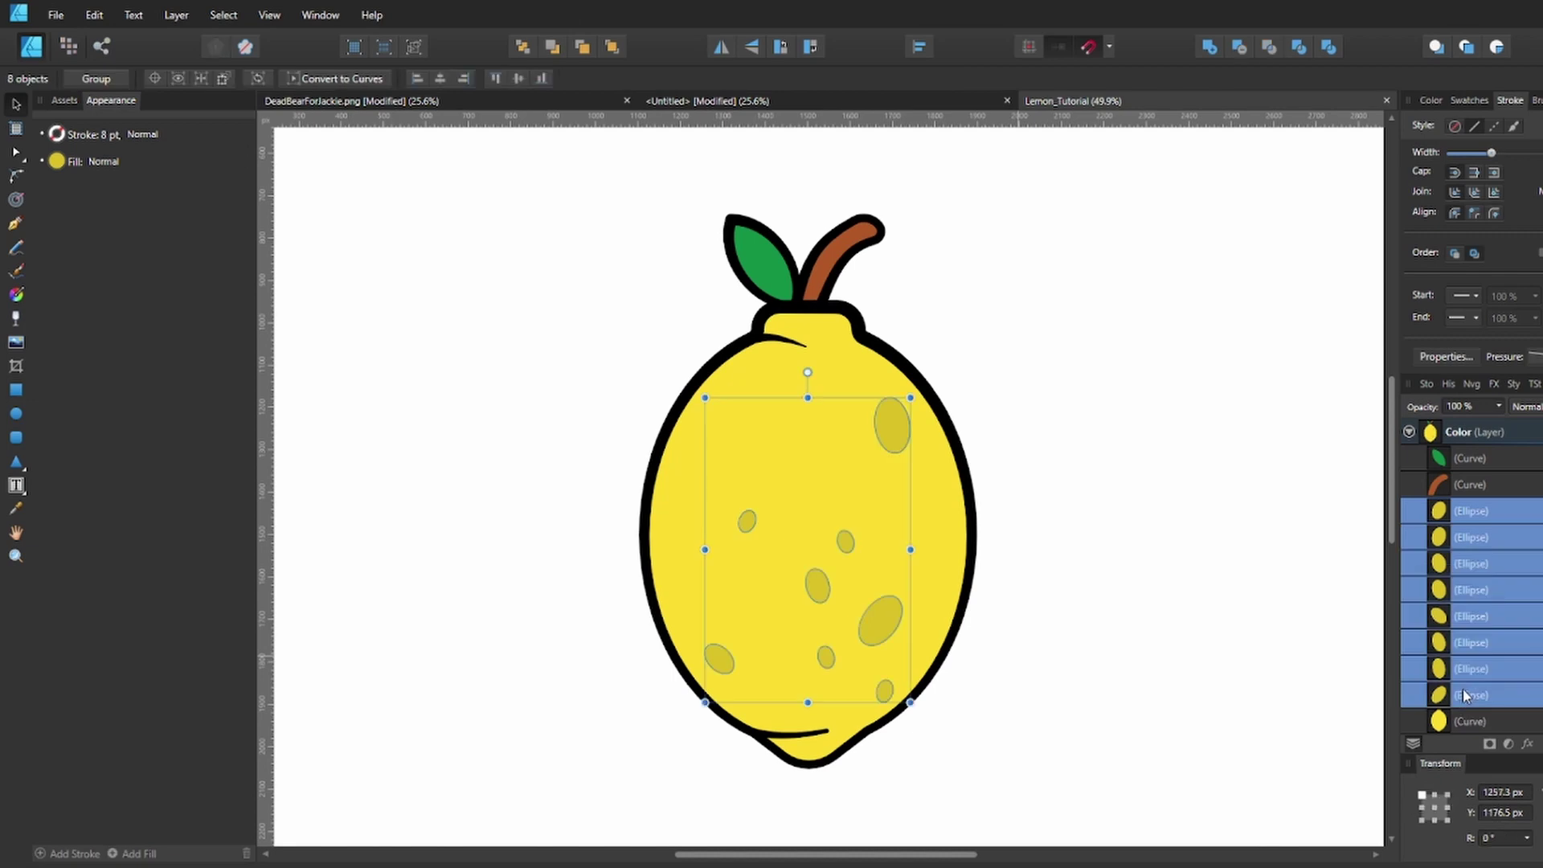
key("ctrl+g")
left_click(1077, 625)
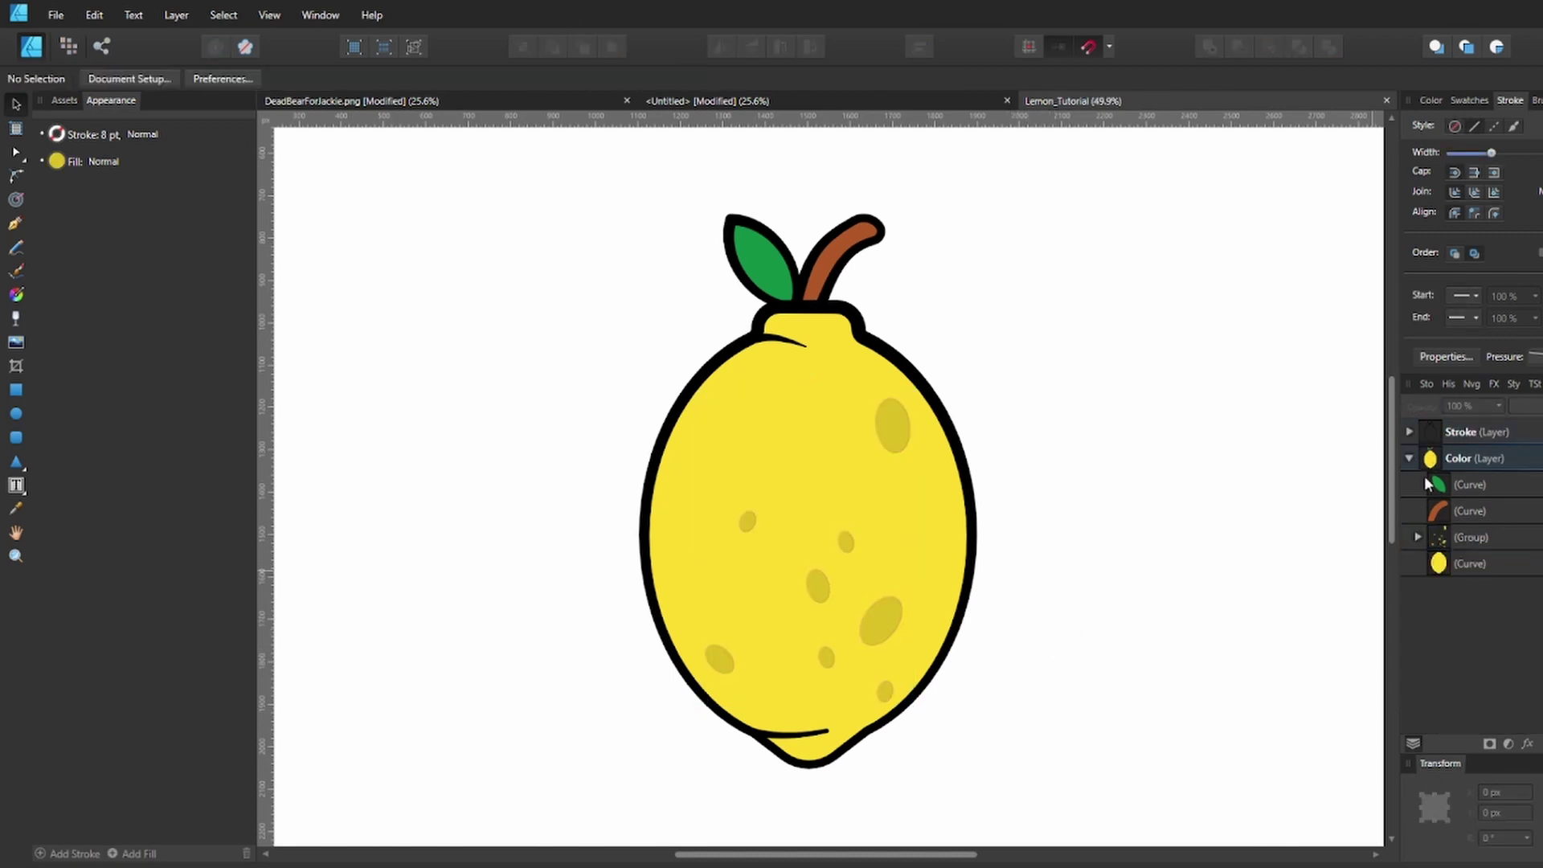
left_click(1408, 458)
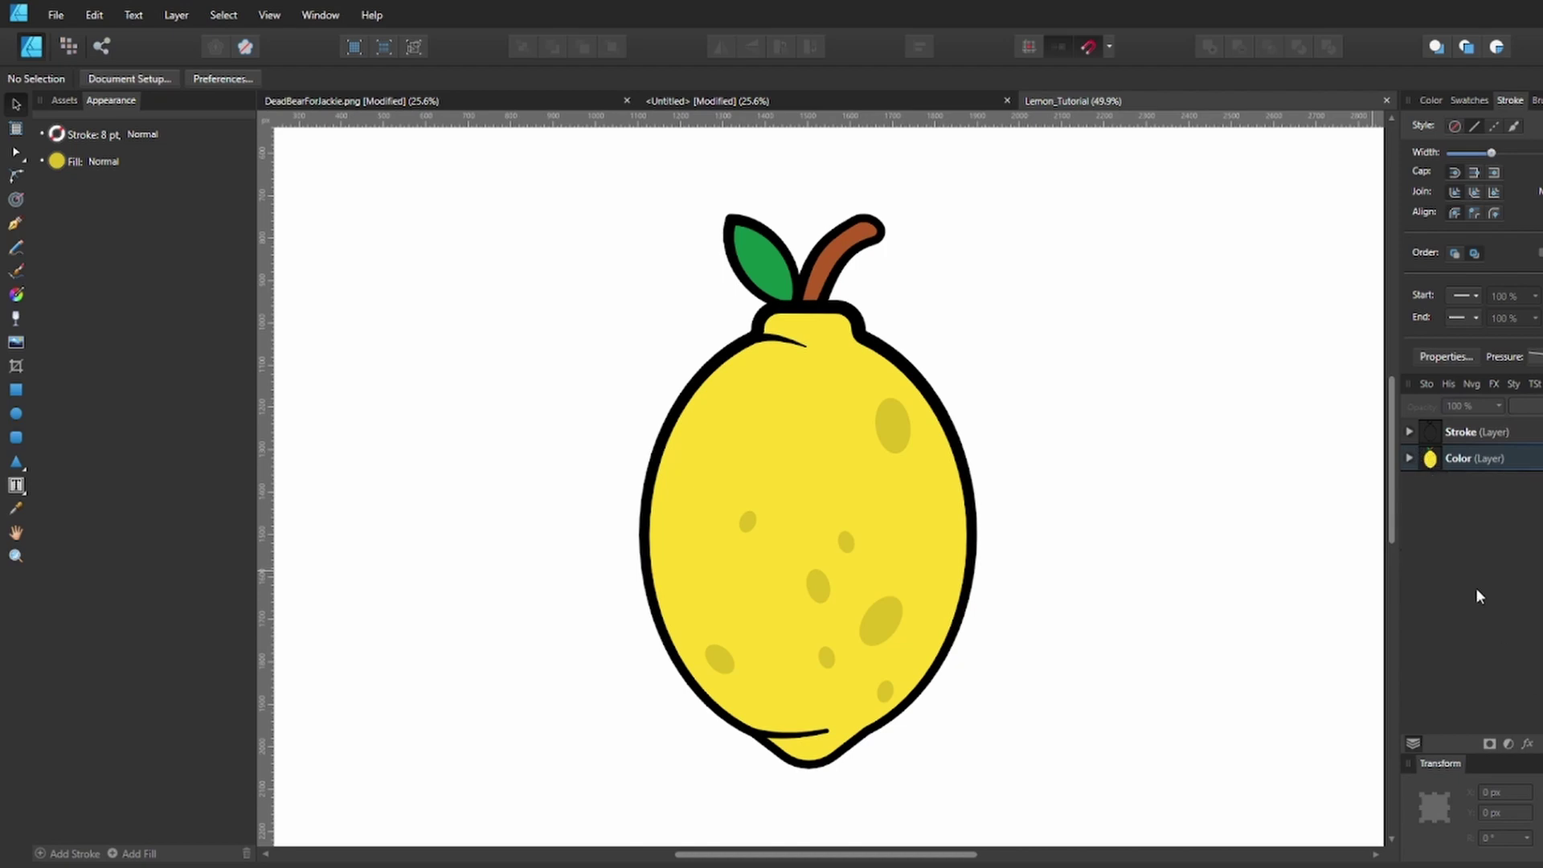
Add a new layer between the Stroke and Color layers and name it Shade
key("ctrl+shift+l")
double_click(1456, 459)
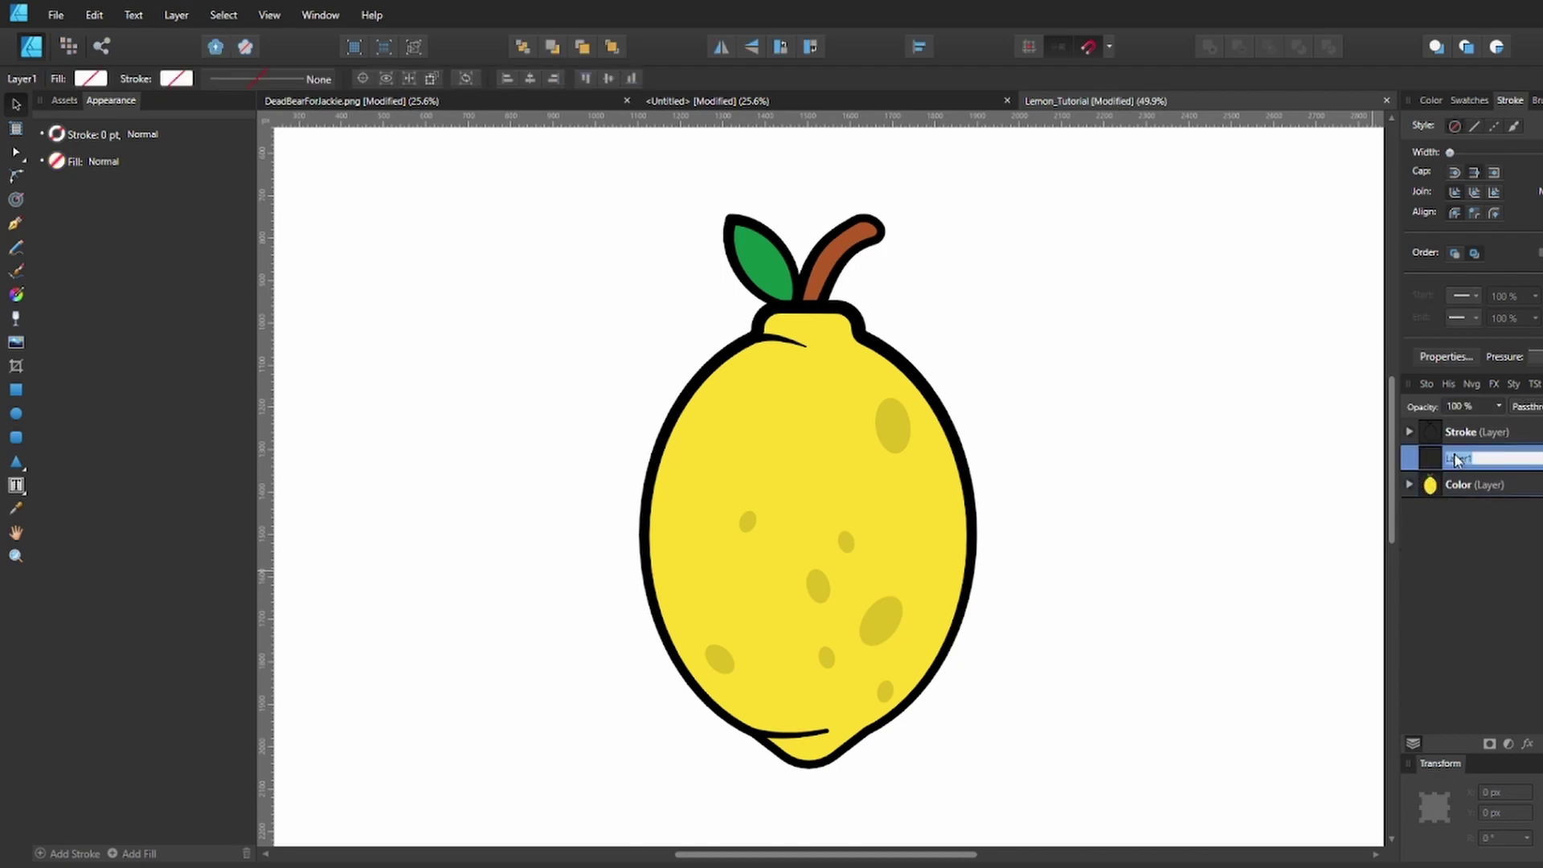
type("Shade")
key("Return")
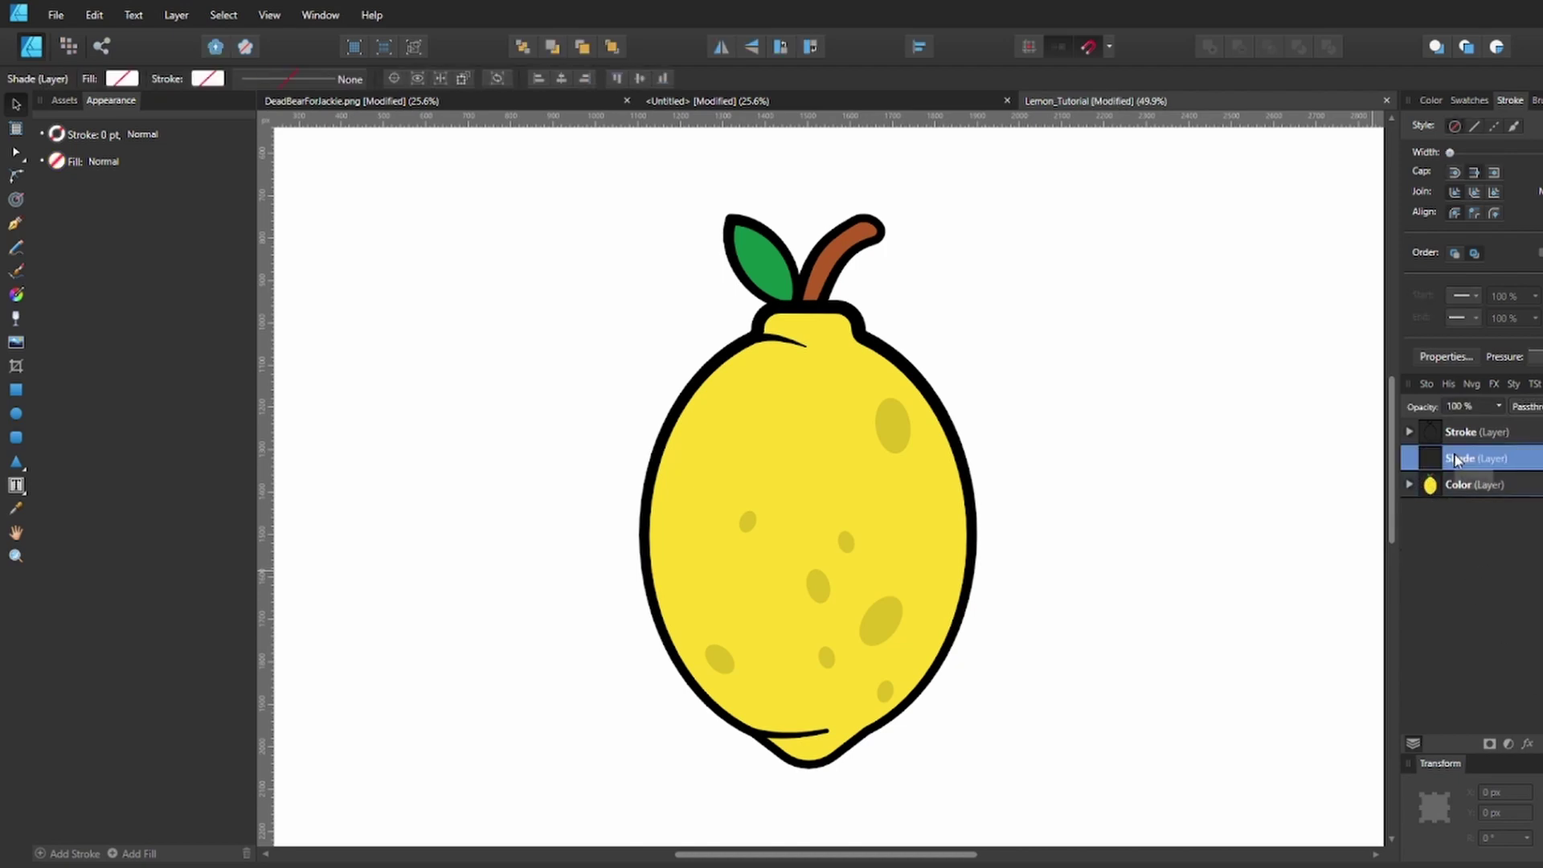
Copy the yellow body curve from the Color layer and paste it into the Shade layer
left_click(1422, 486)
left_click(1463, 593)
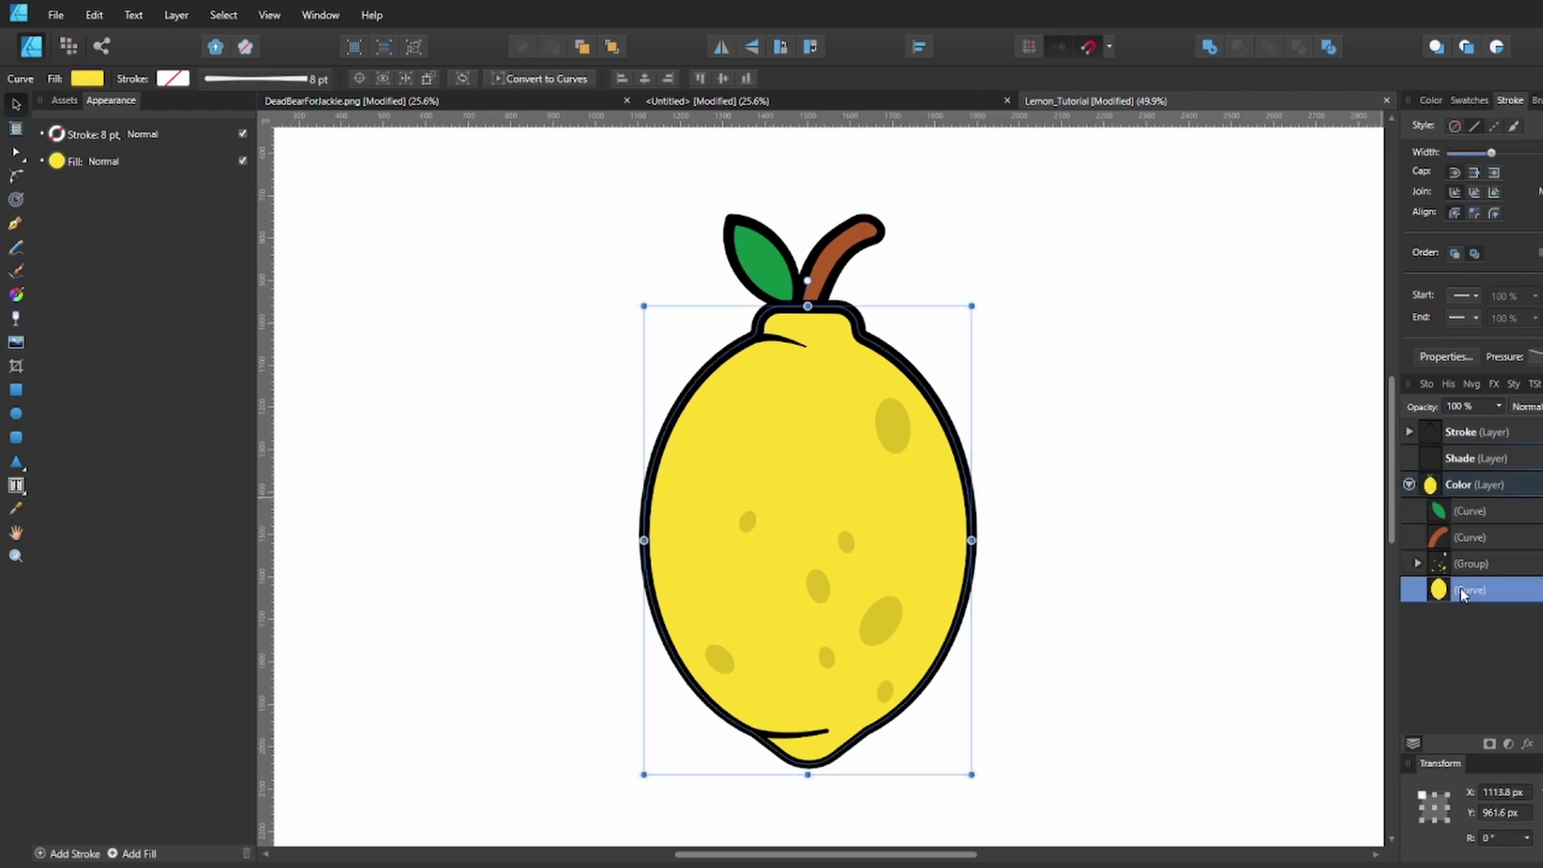
left_click(1408, 484)
left_click(1436, 460)
key("ctrl+v")
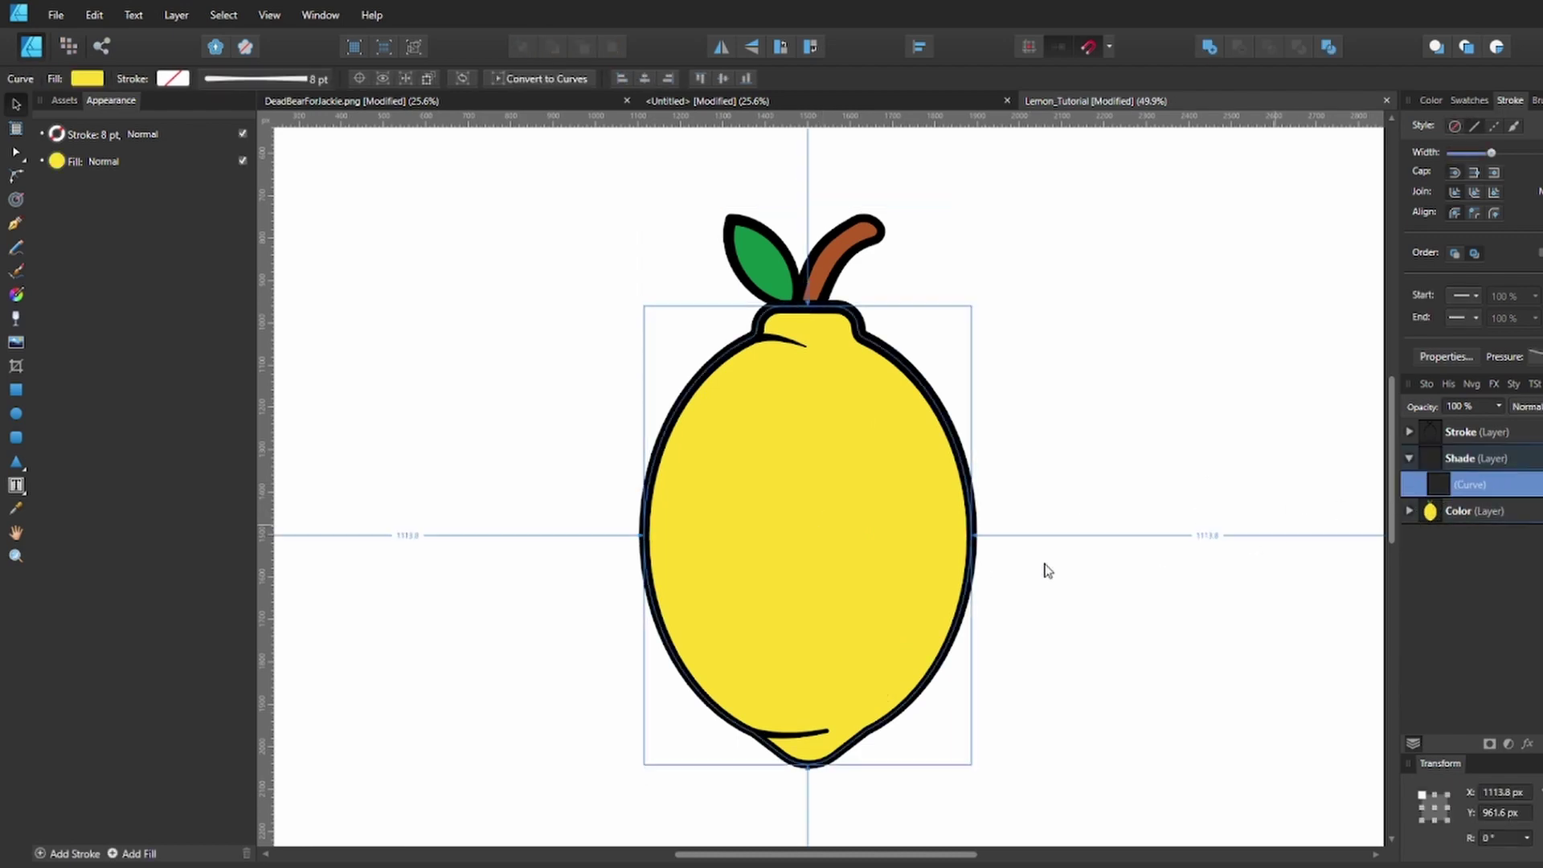
Tilt a second body copy clockwise toward the upper left and subtract it from the first, leaving a lower-right crescent
left_click_drag(882, 571, 861, 522)
left_click_drag(952, 239, 1092, 345)
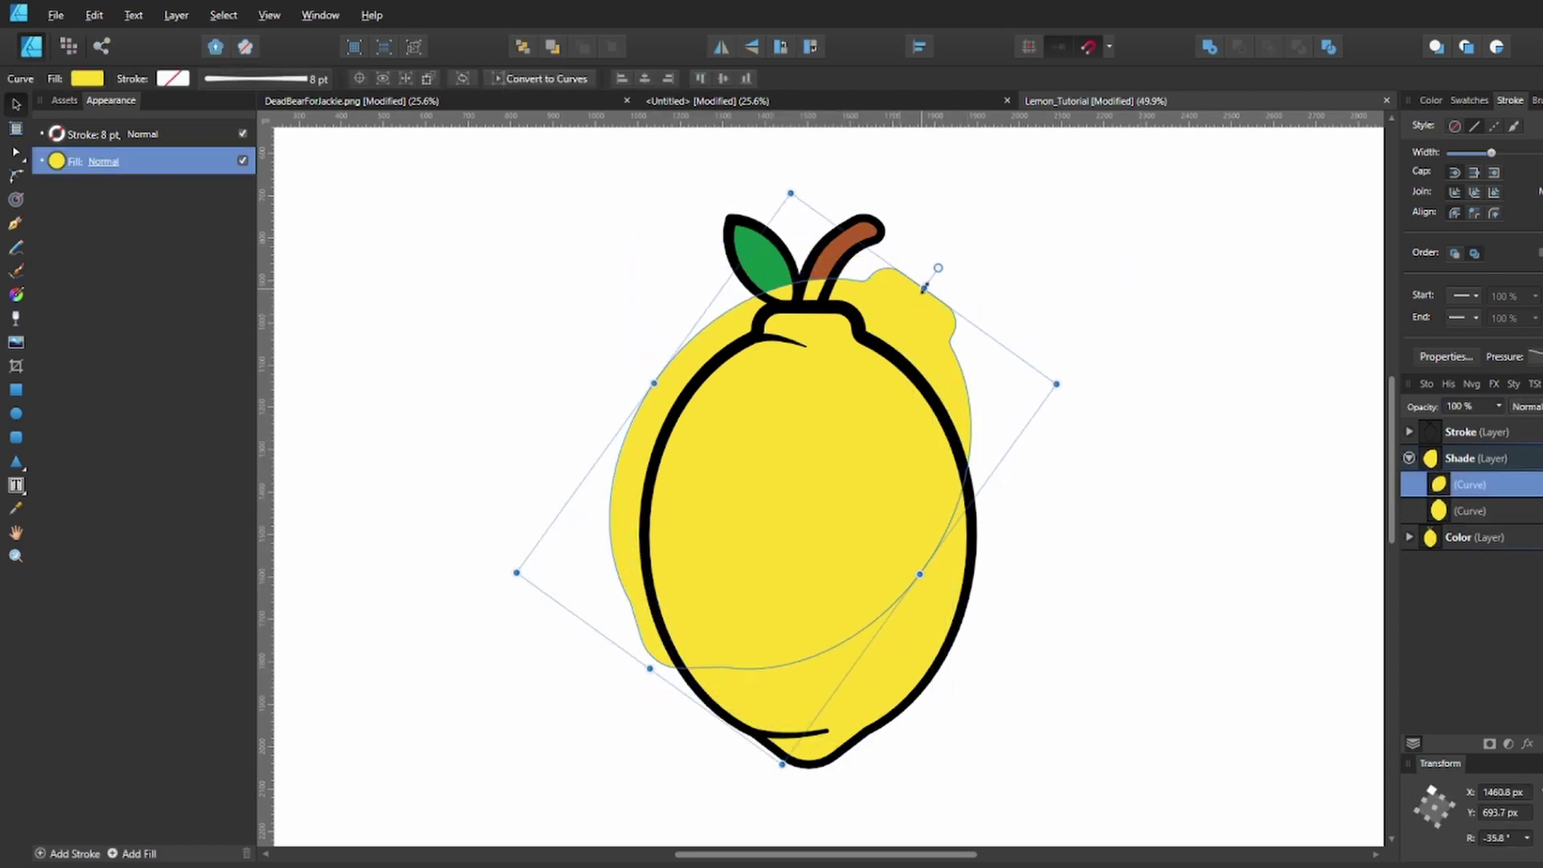
left_click_drag(943, 266, 953, 242)
left_click(943, 626, "shift")
left_click(1241, 47)
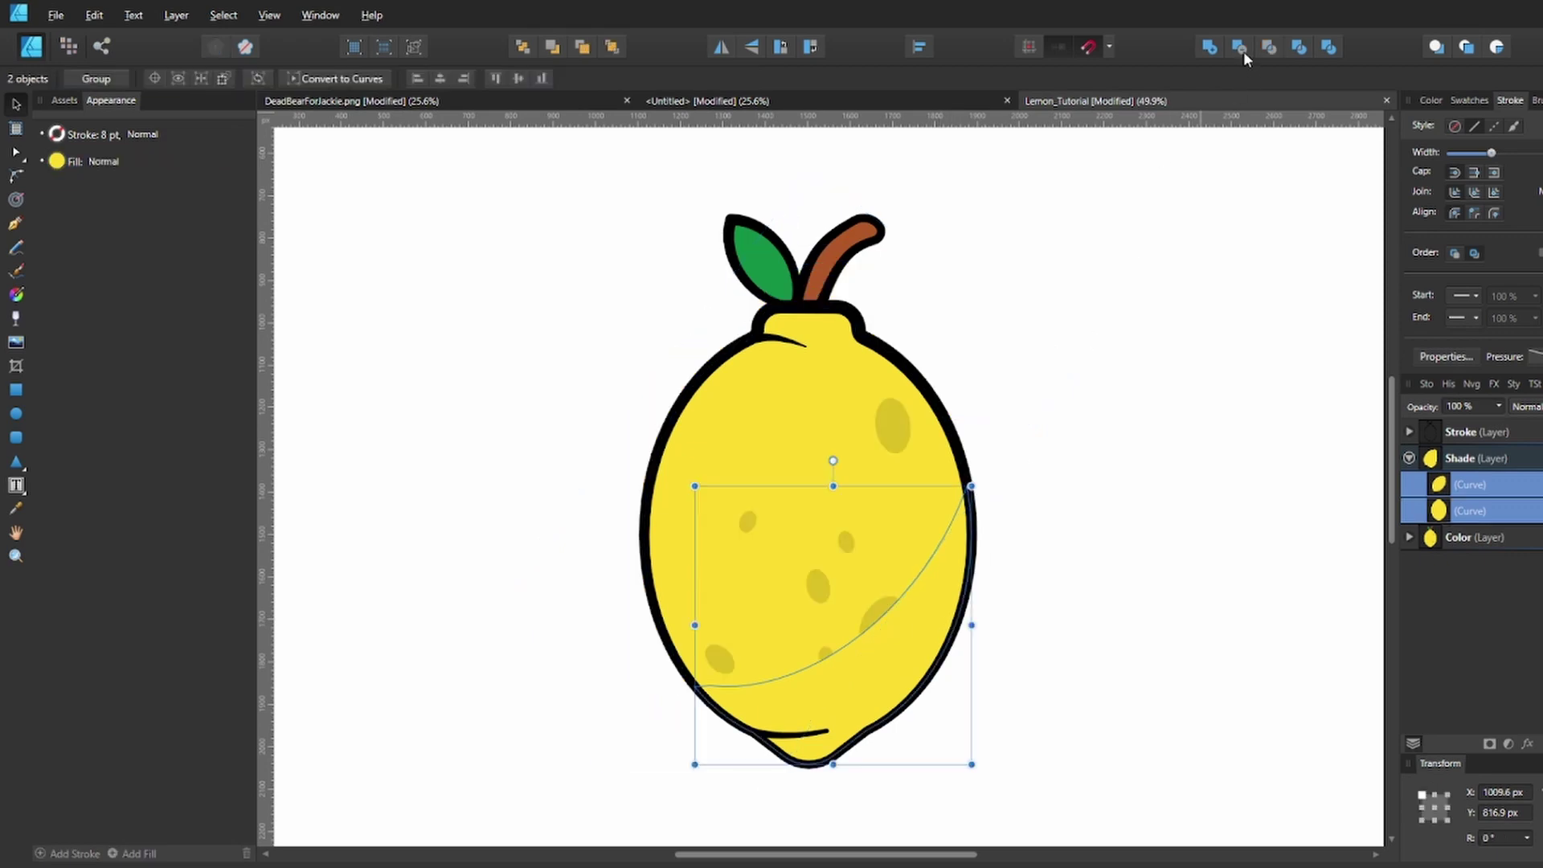
Darken the crescent's fill by setting K to 90 and lower its opacity to a translucent shadow
left_click(97, 83)
left_click(200, 227)
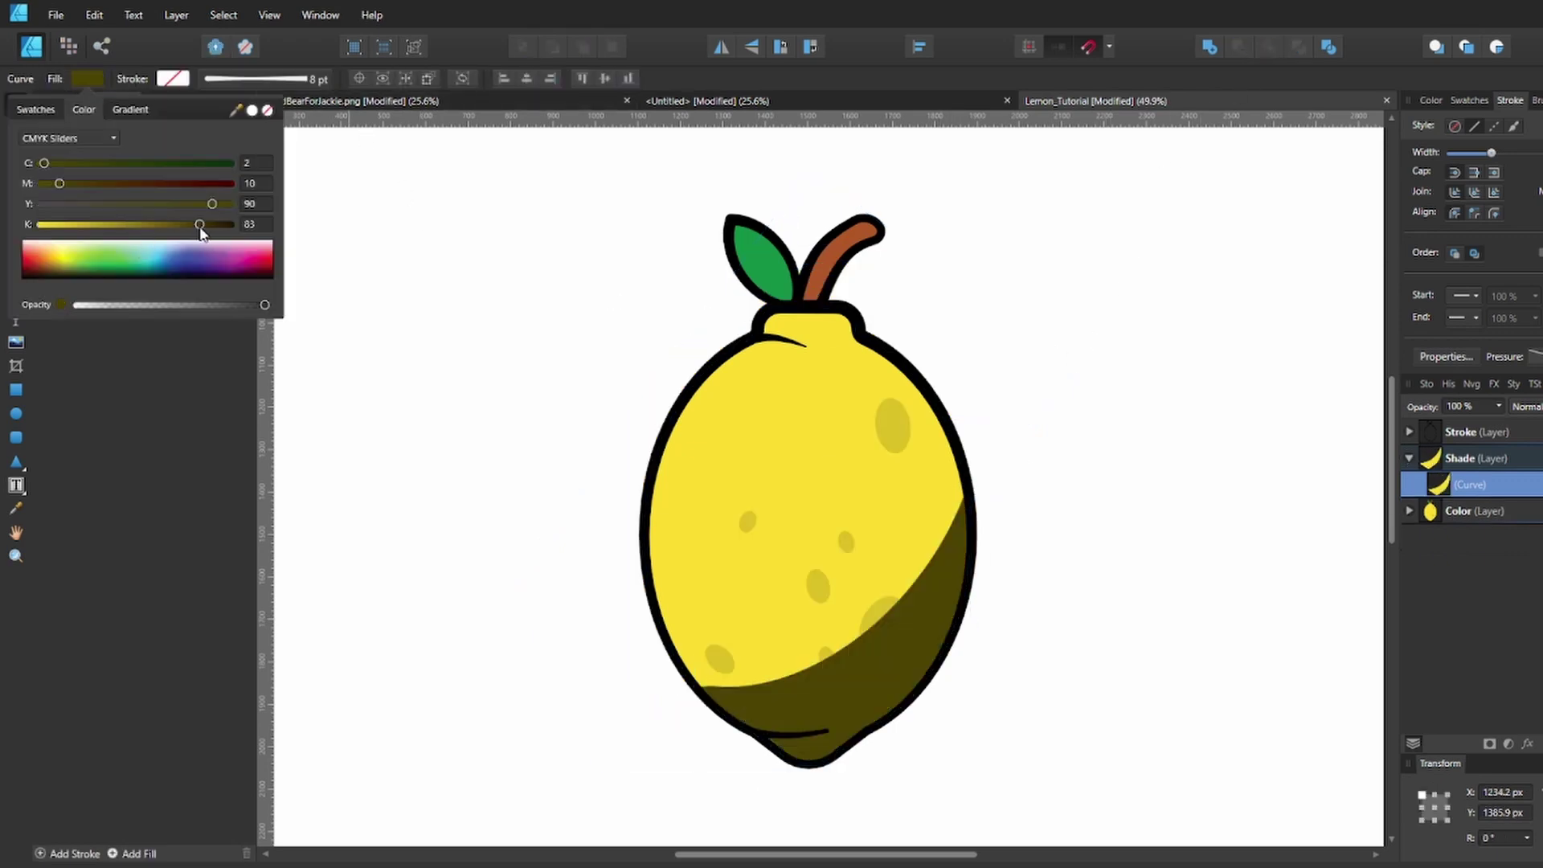
left_click(246, 229)
type("90")
key("Return")
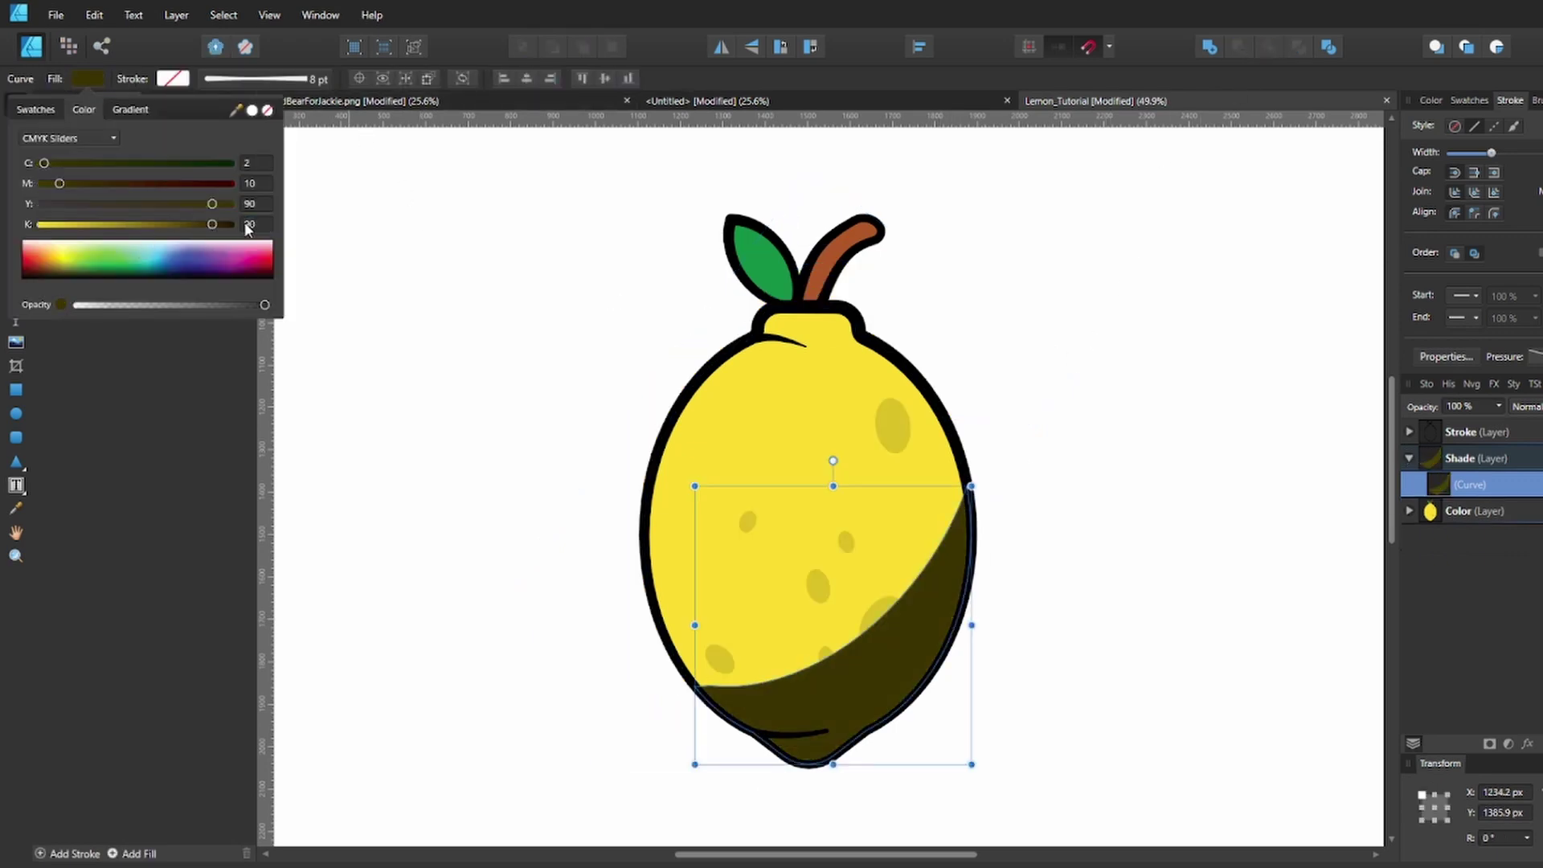
left_click_drag(158, 306, 124, 306)
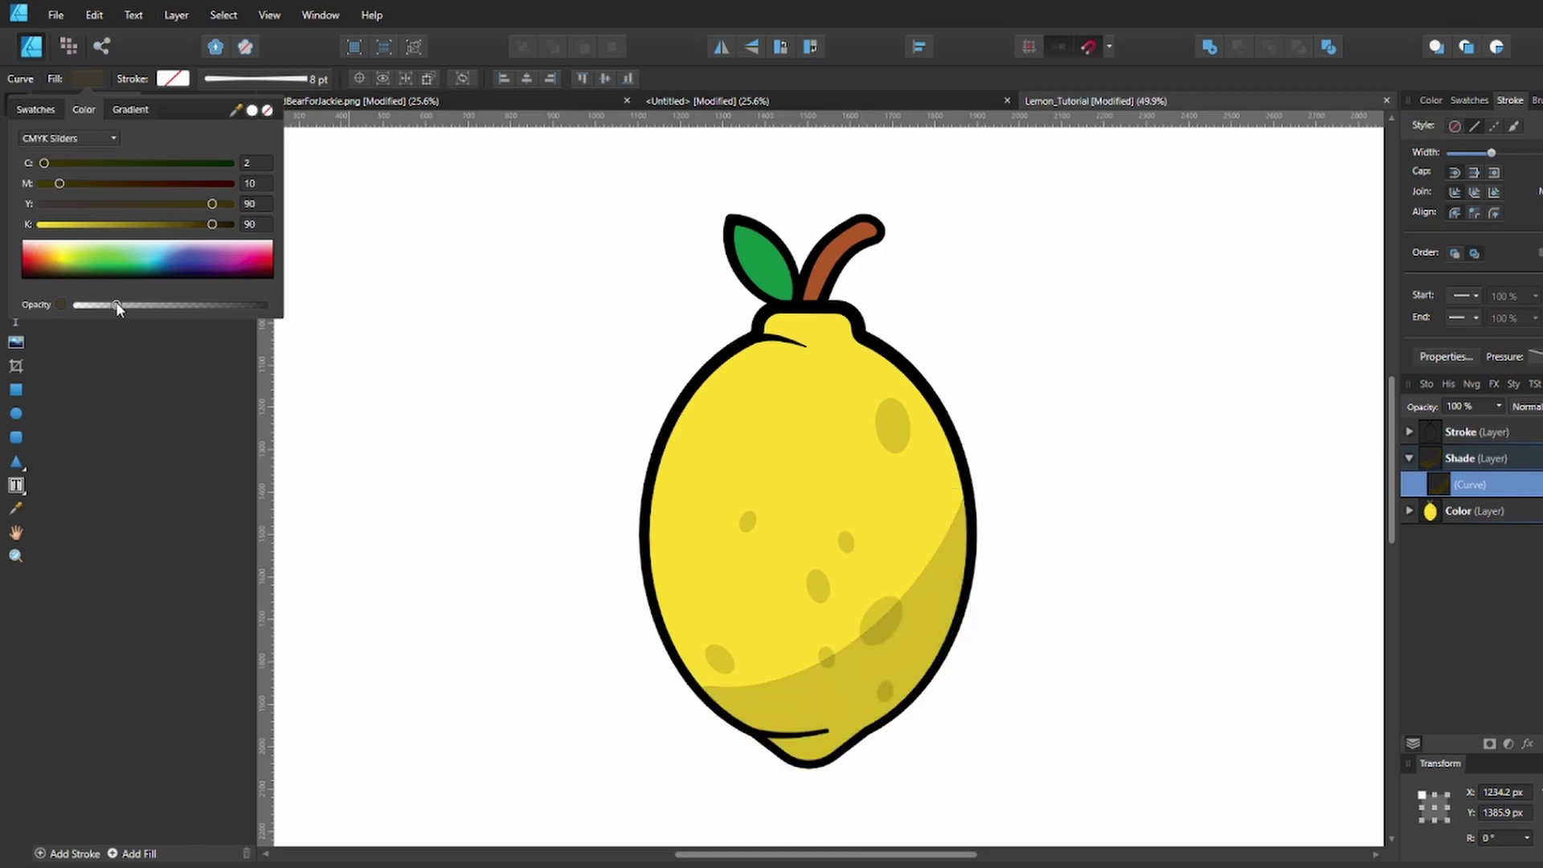
left_click(475, 489)
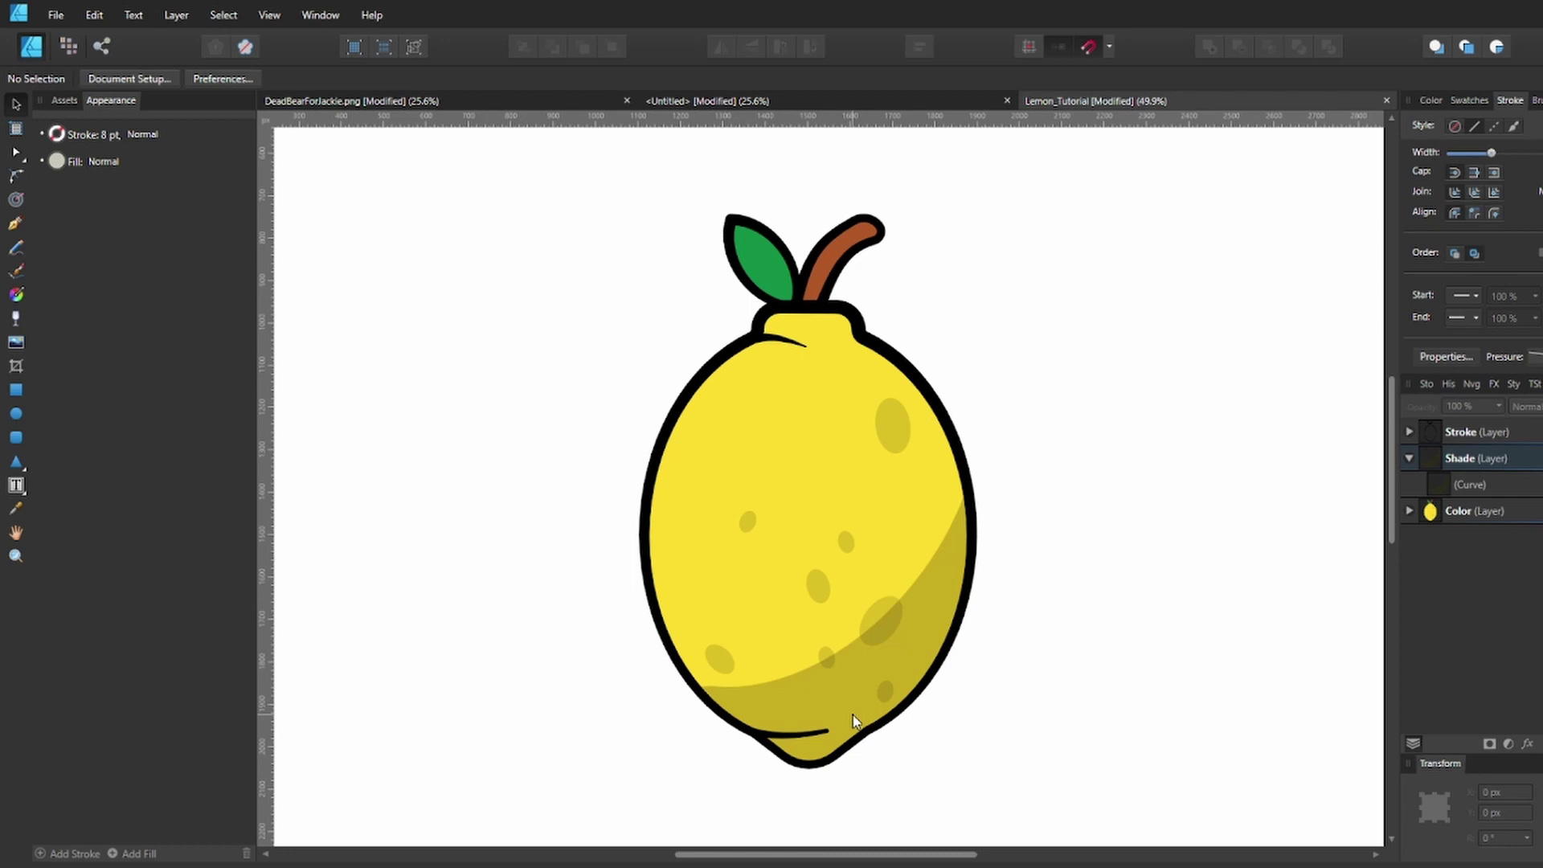
Draw an open Pen curve inside the crescent shadow, running from above the tip line up along the lower right edge
left_click(851, 715)
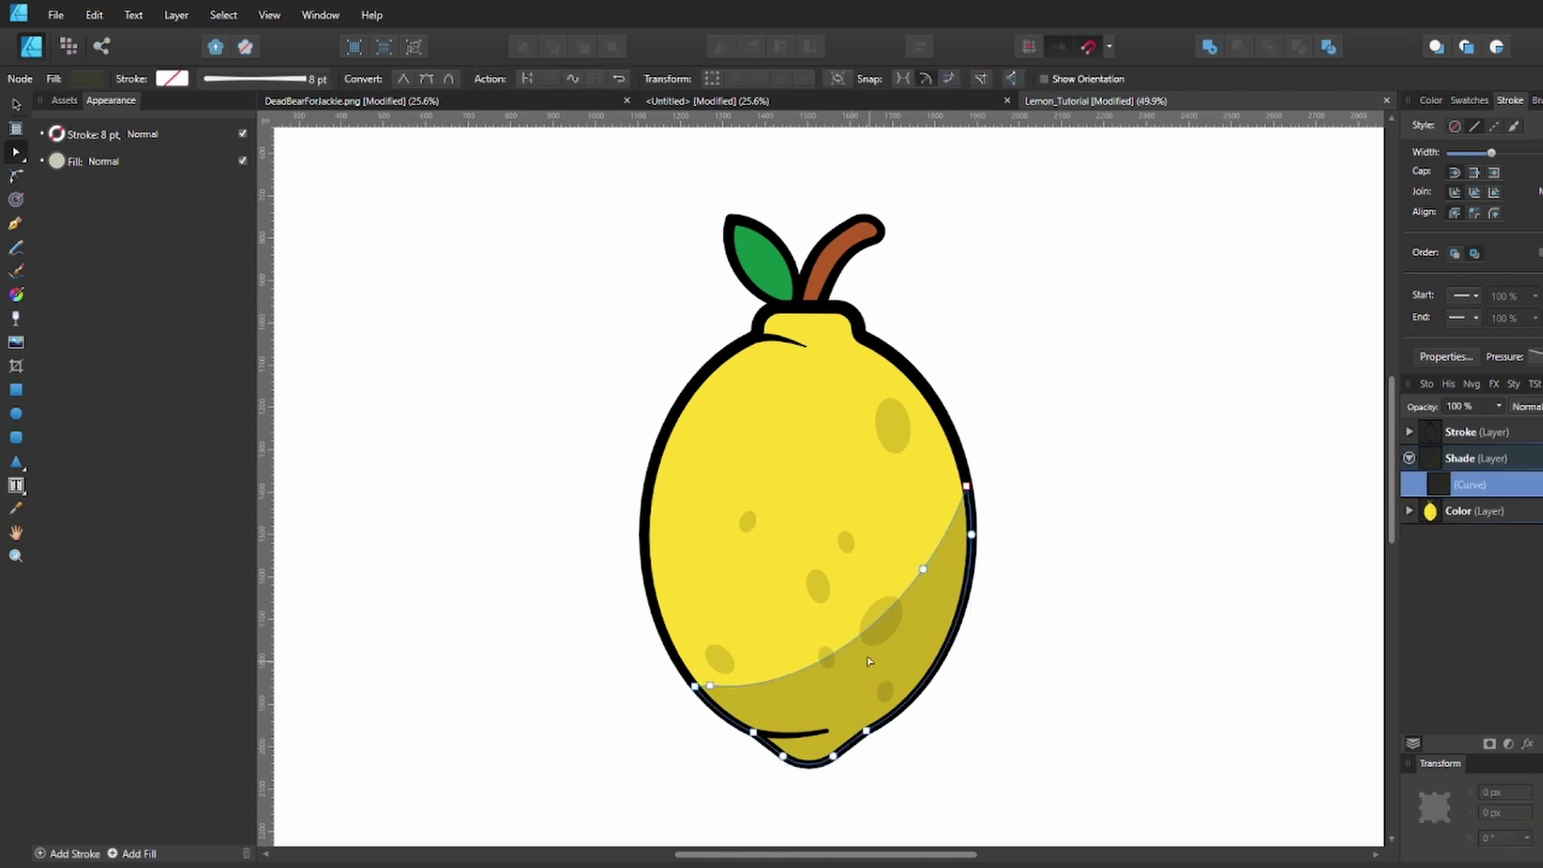
left_click(1023, 624)
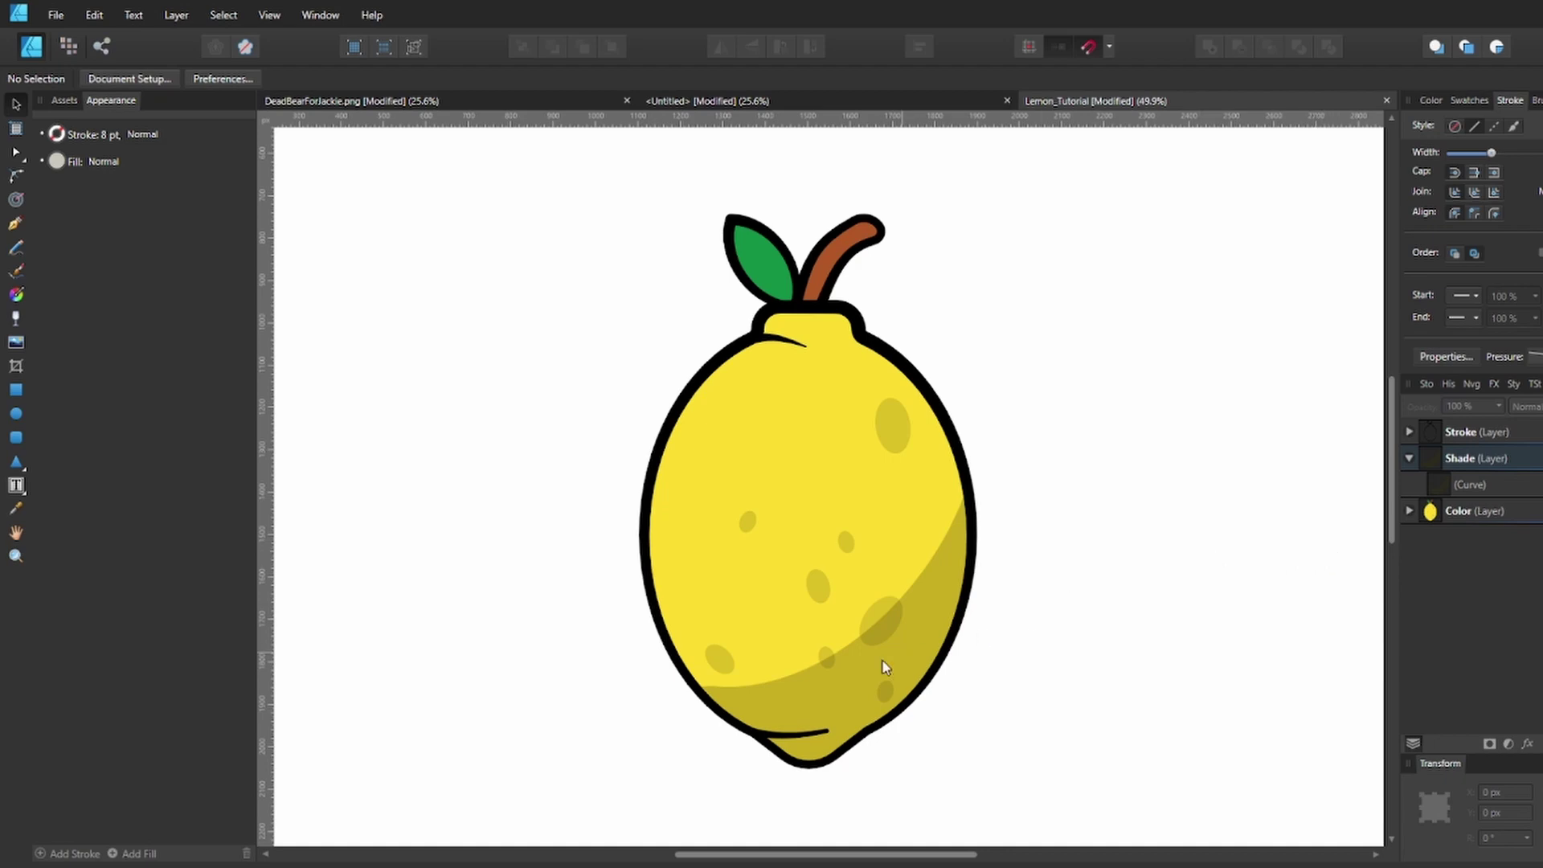
left_click(1510, 486)
key("p")
left_click(807, 714)
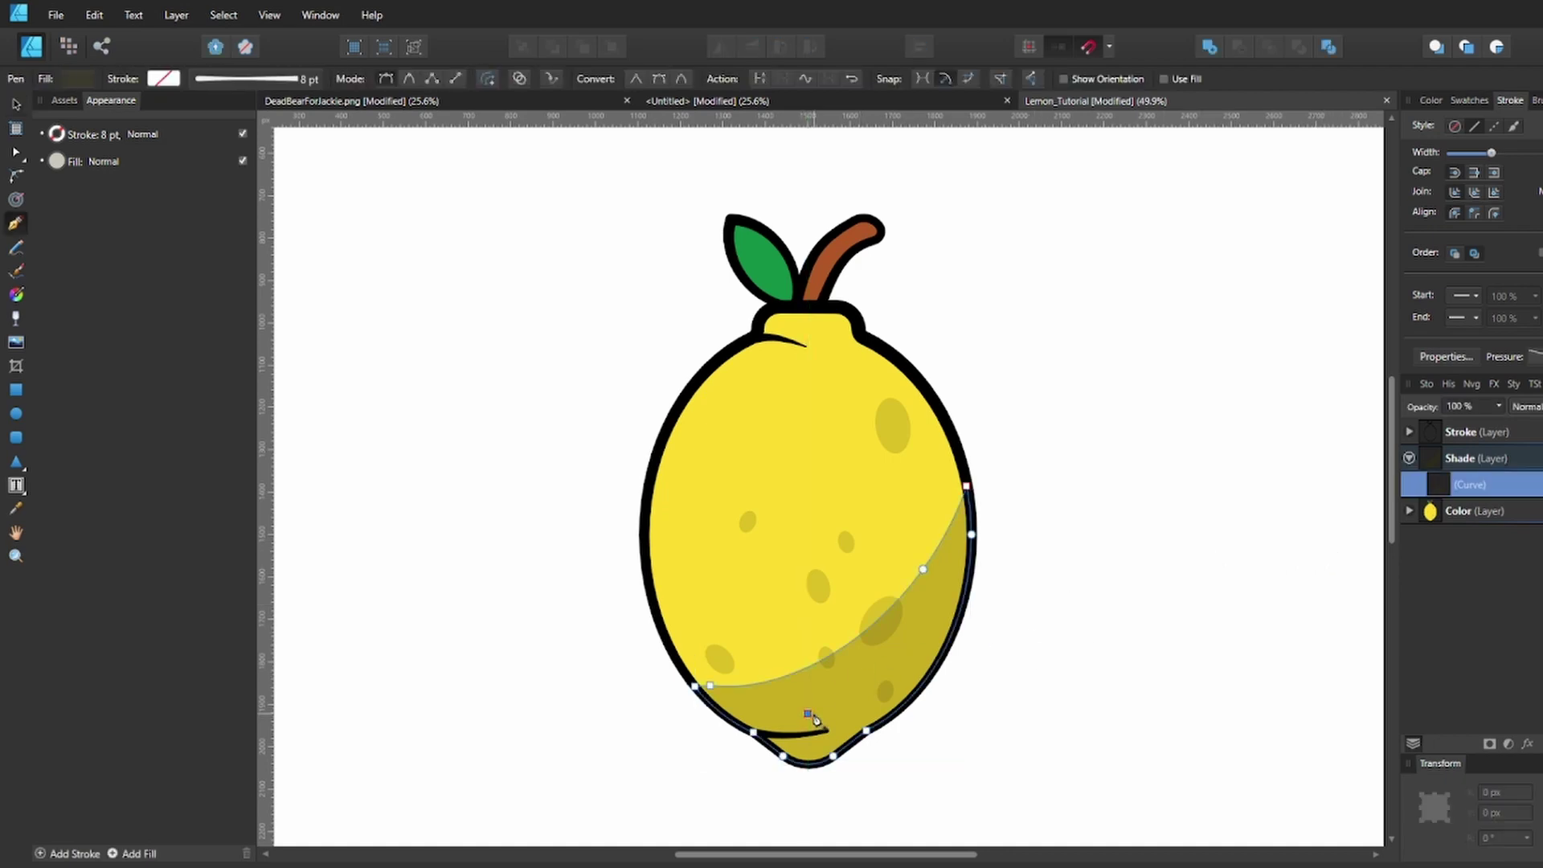
left_click_drag(928, 613, 969, 502)
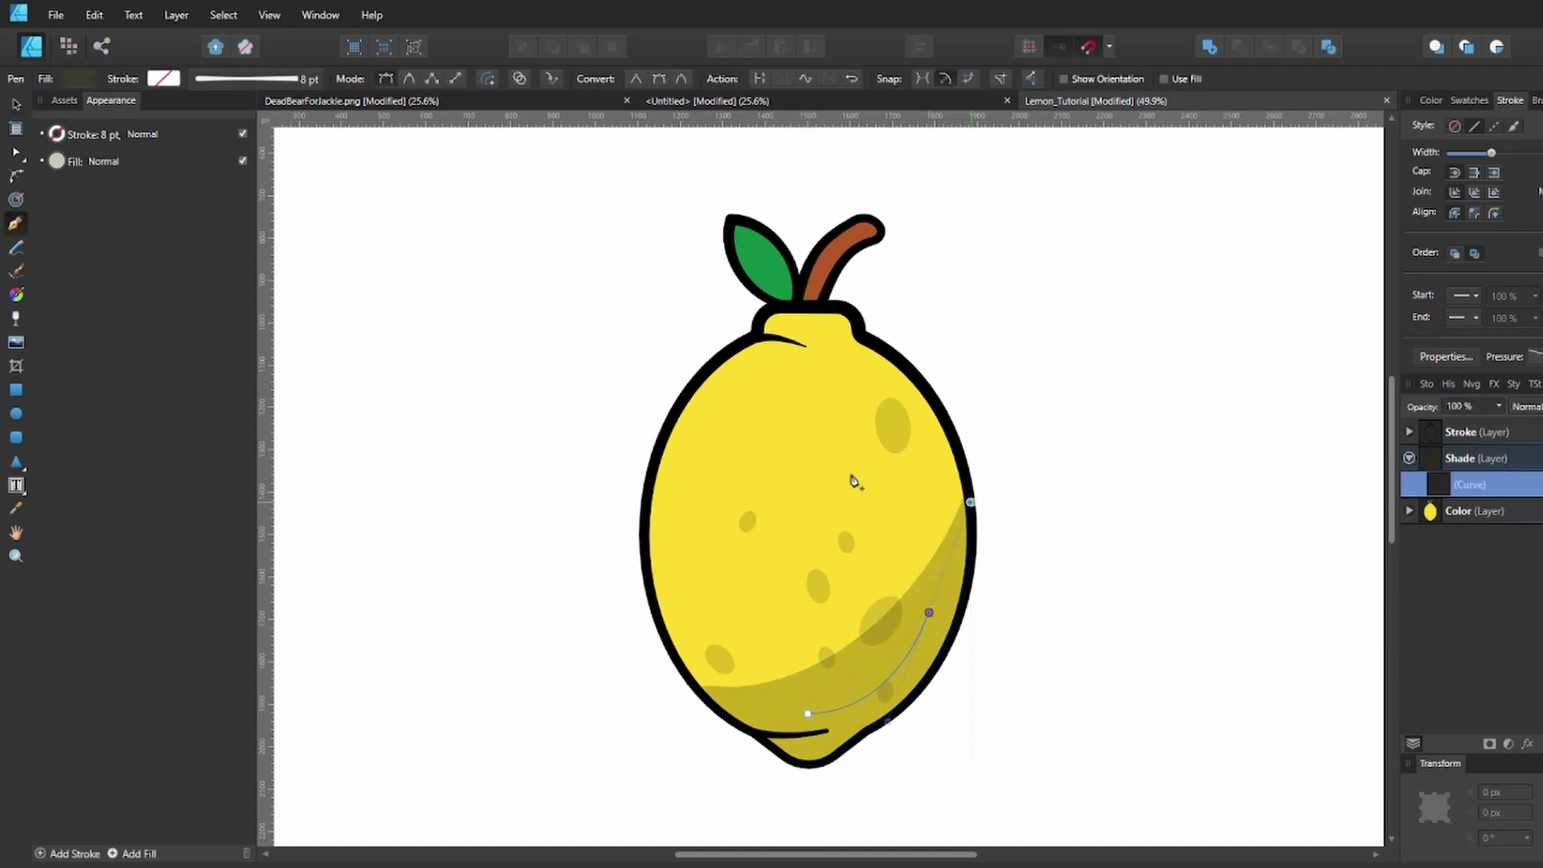
Give the new curve the recent dark olive stroke colour and a pressure profile that is thick in the middle and tapers at both ends
left_click(198, 137)
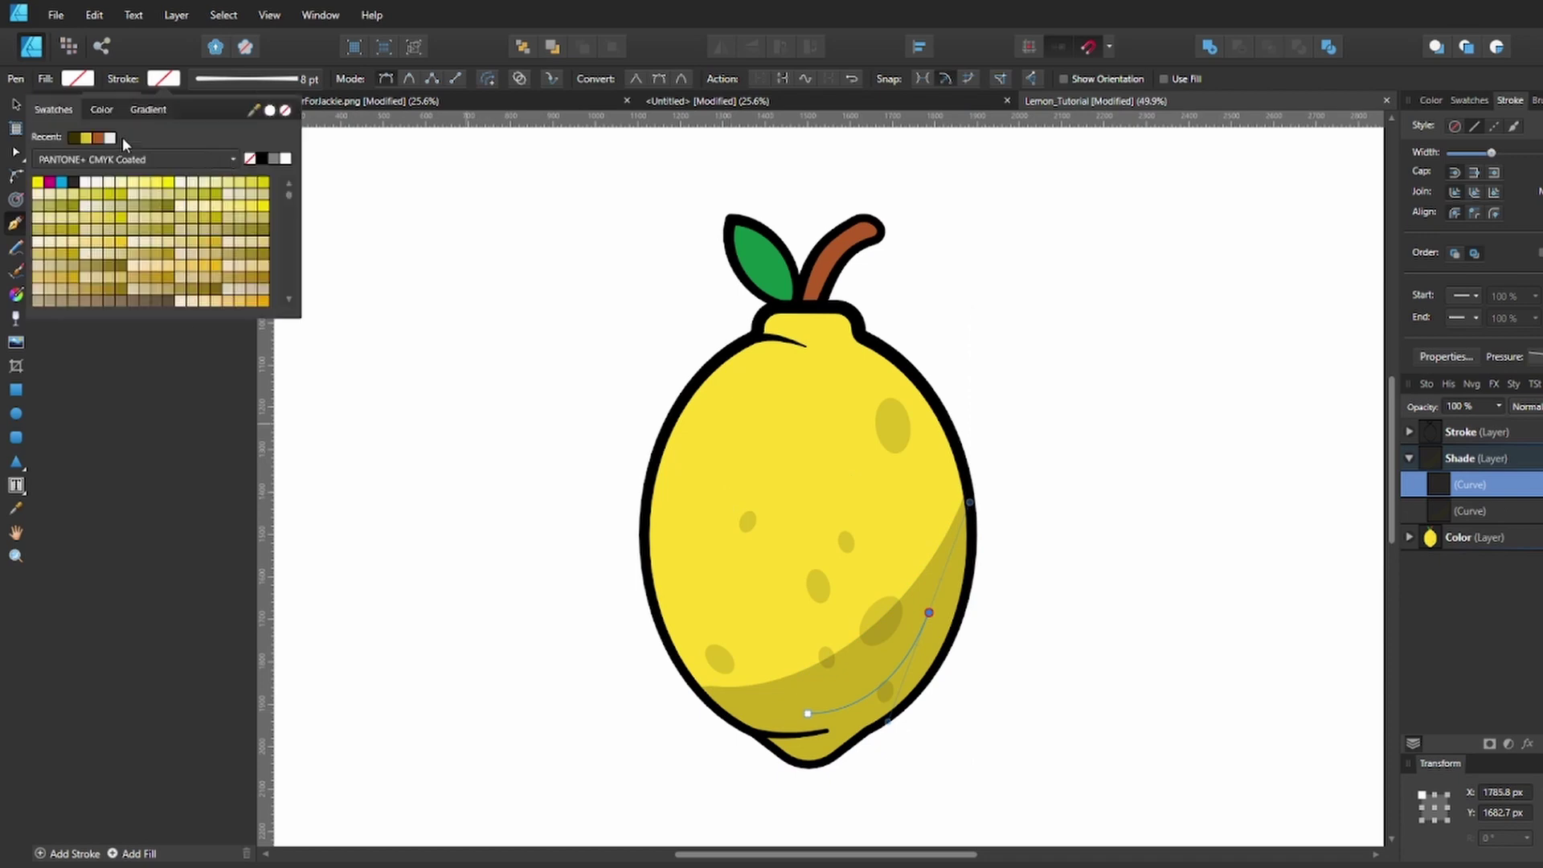
left_click(74, 137)
left_click(1504, 356)
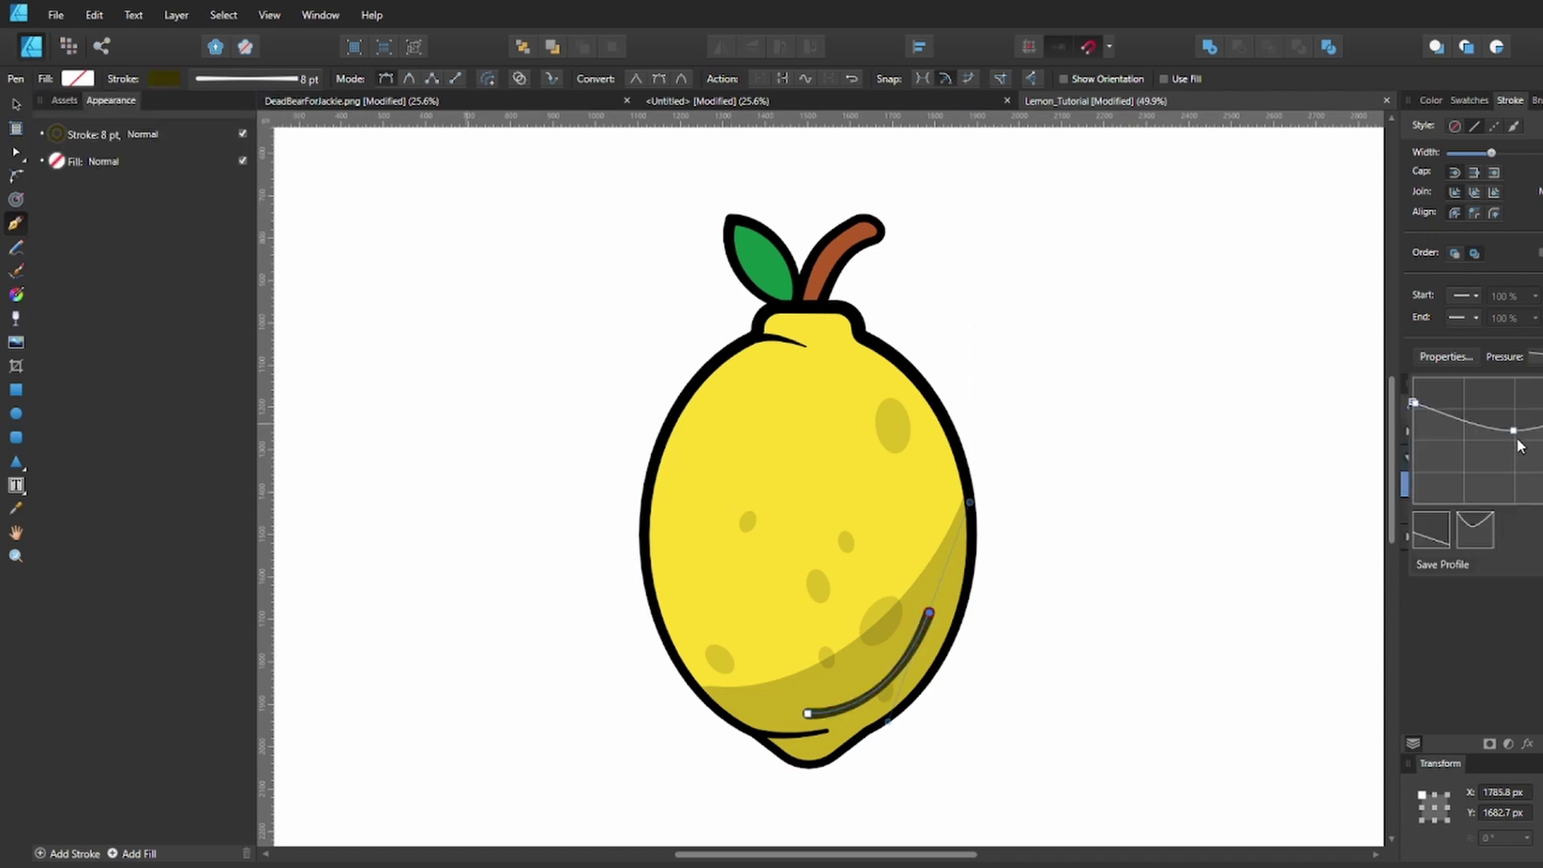
left_click_drag(1517, 438, 1516, 380)
left_click_drag(1415, 404, 1422, 442)
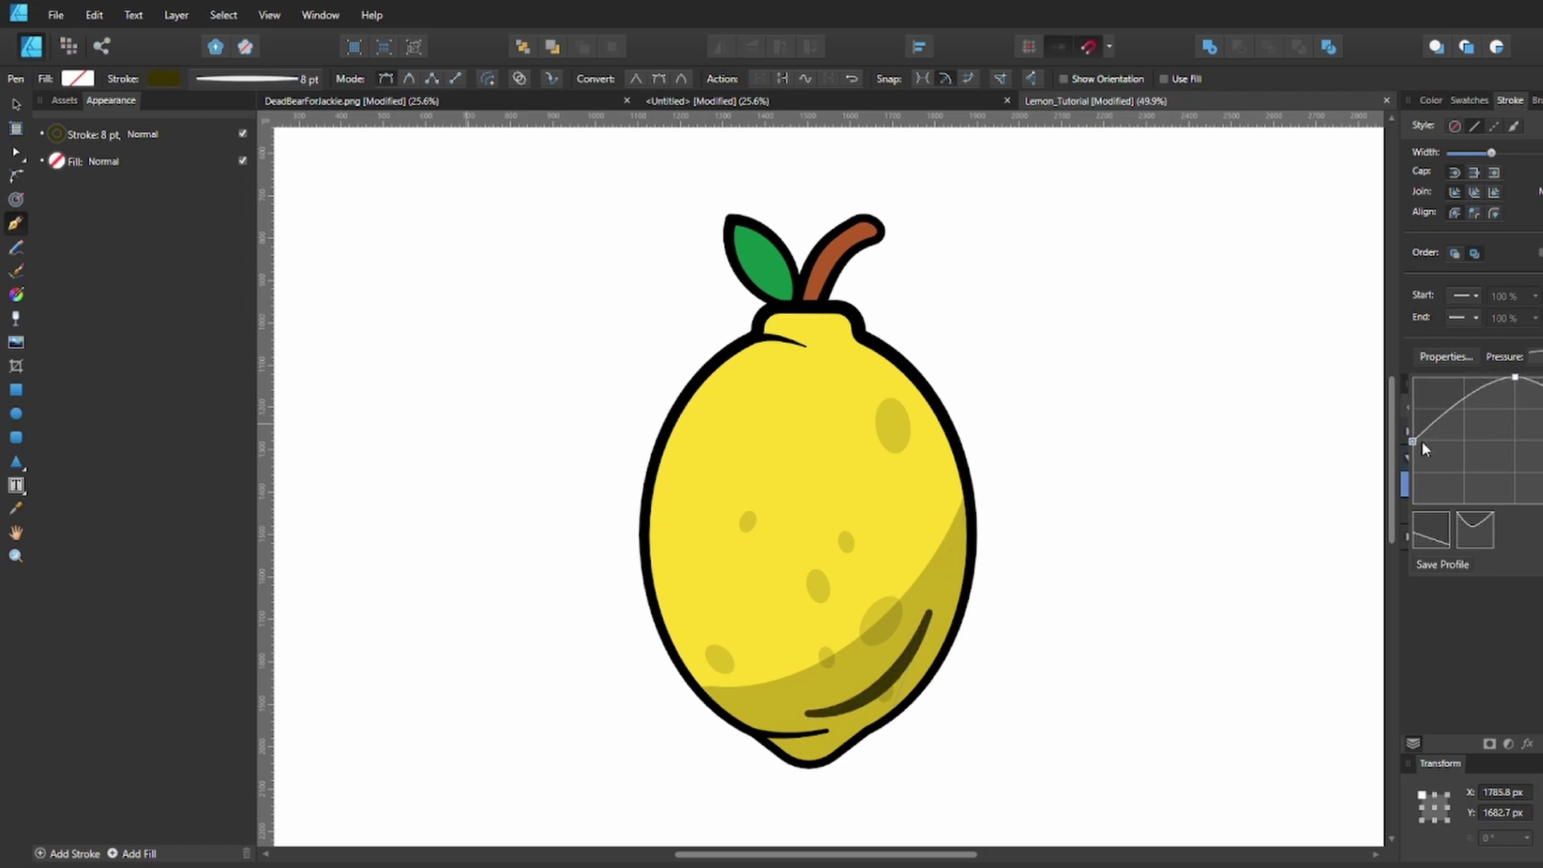
Set the dark olive curve's stroke width to 15 pt
left_click(306, 79)
left_click(317, 143)
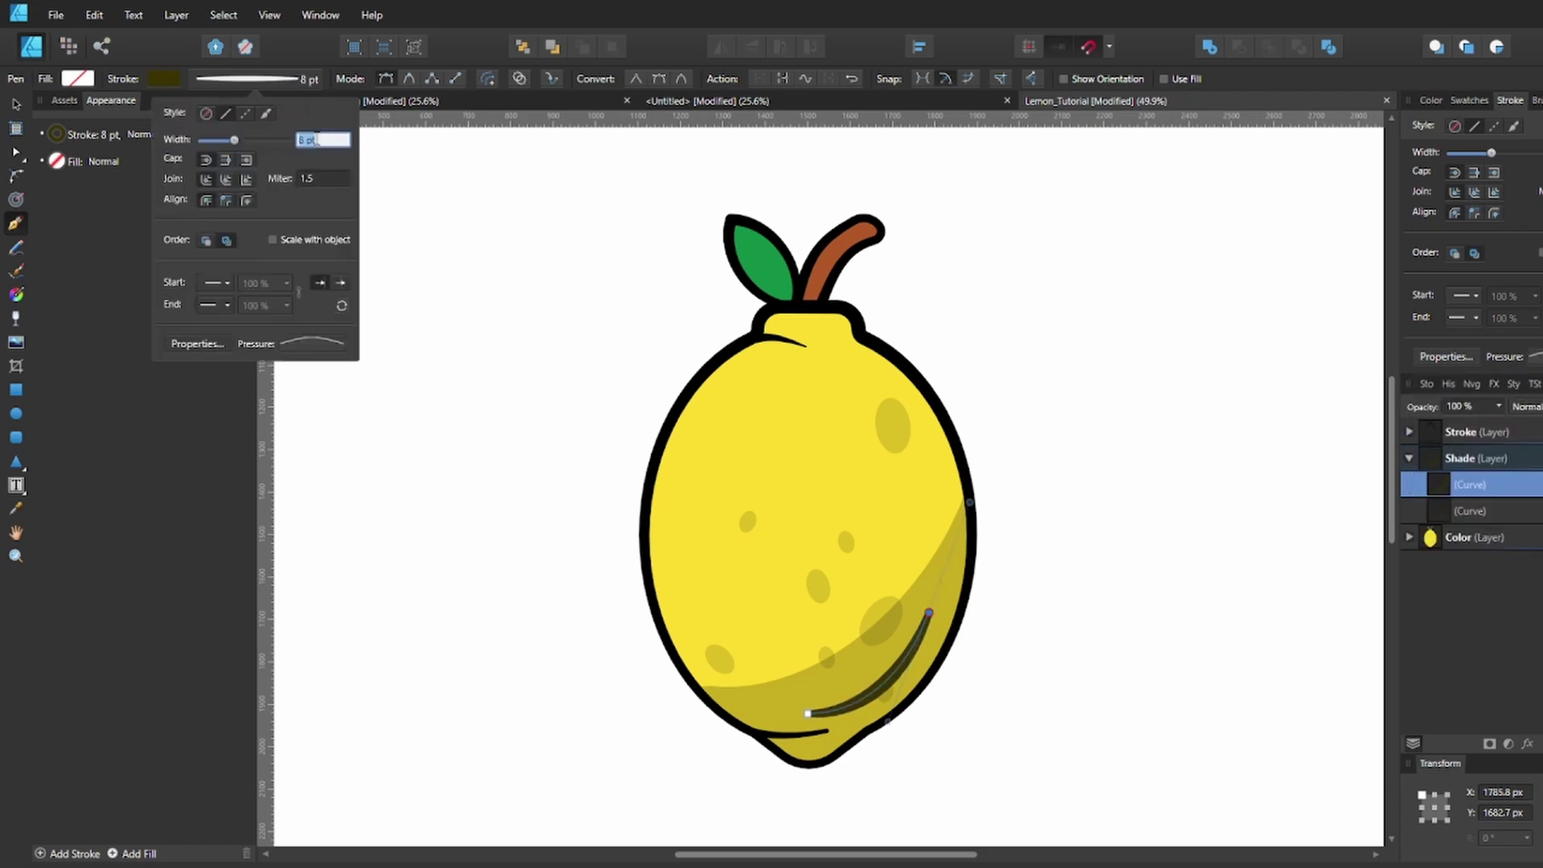
type("25")
key("Return")
type("1")
key("Return")
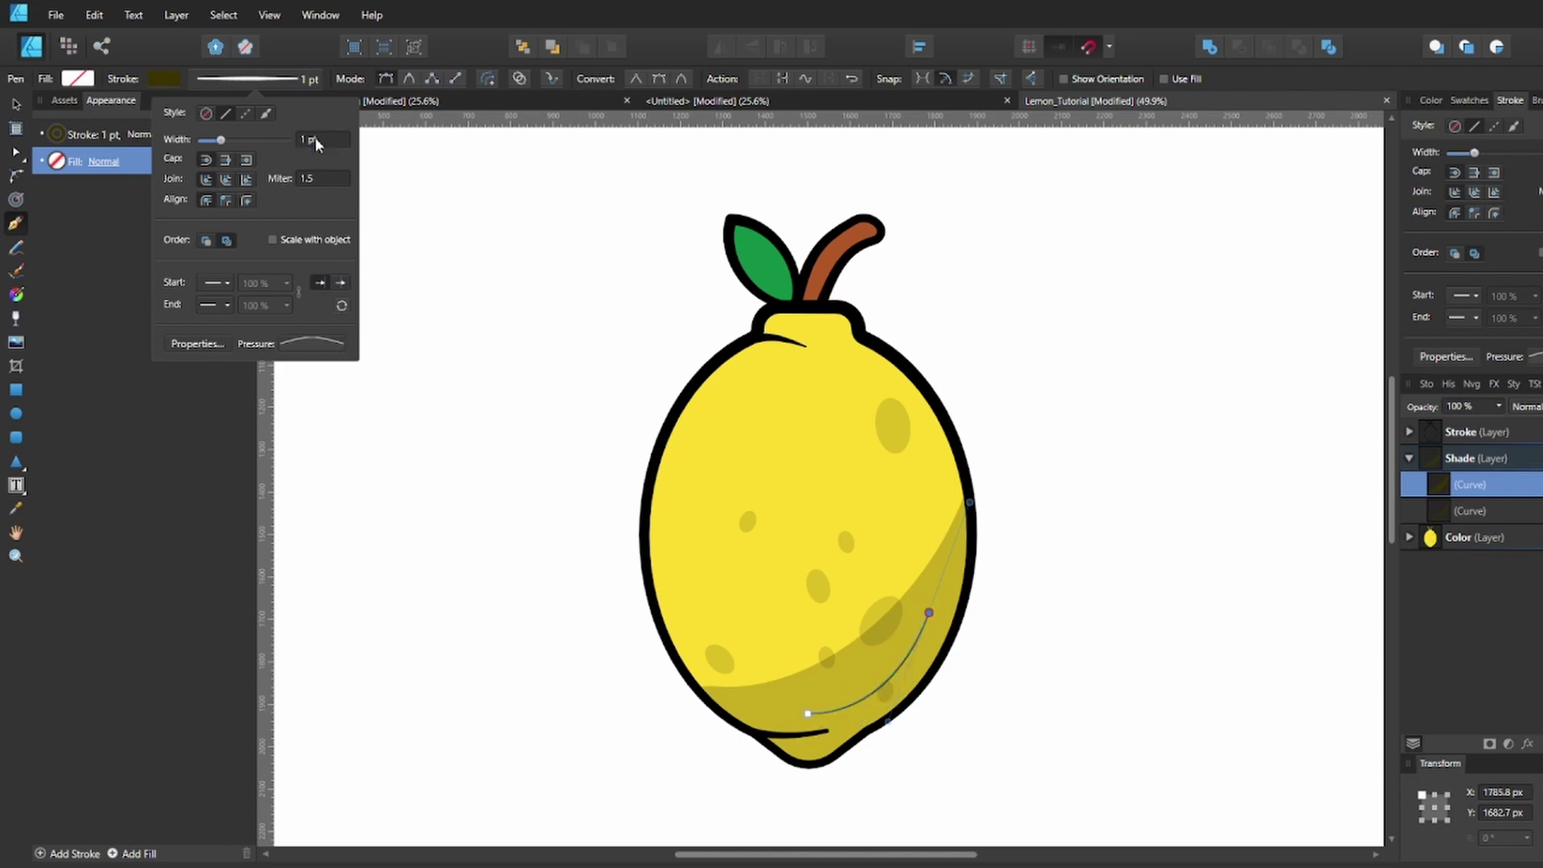
left_click(315, 137)
type("15")
key("Return")
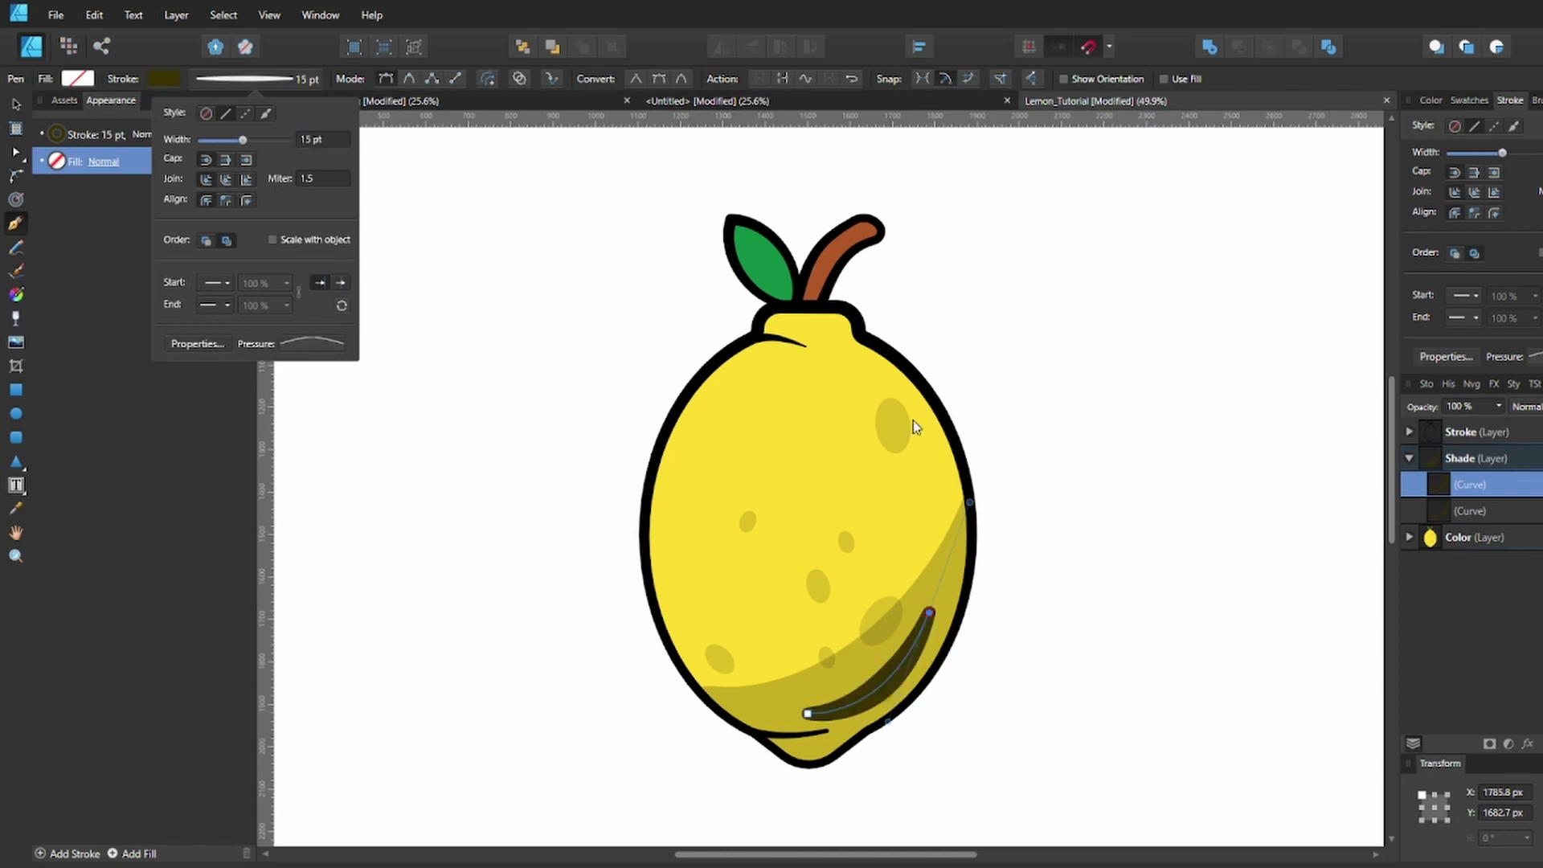
Stack the thick olive stroke below the crescent in the Shade layer and lower its stroke opacity to a translucent shade
key("Escape")
key("v")
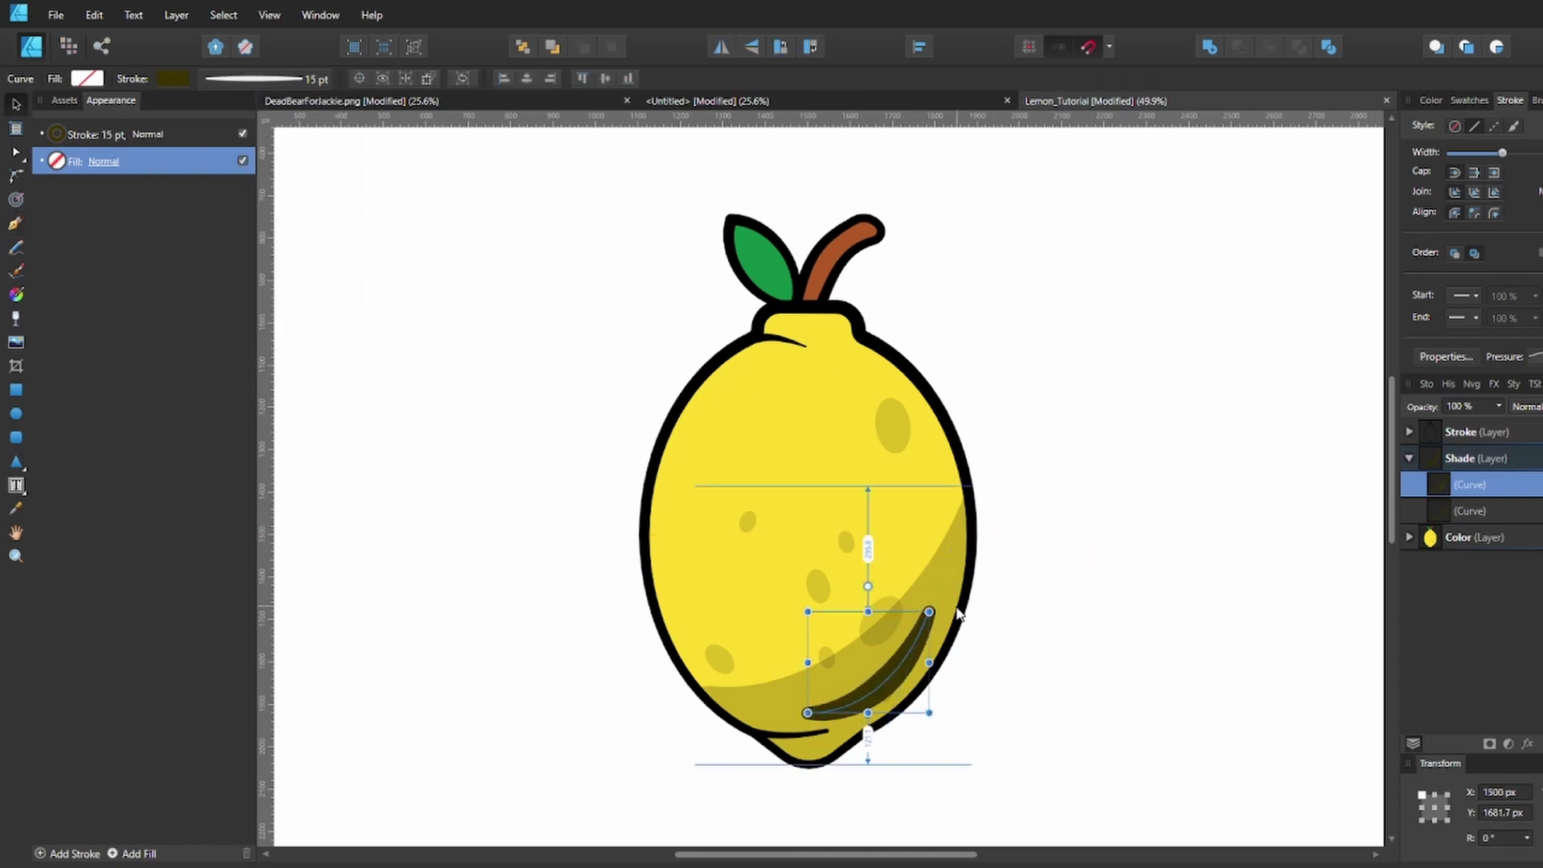
left_click_drag(1470, 484, 1444, 513)
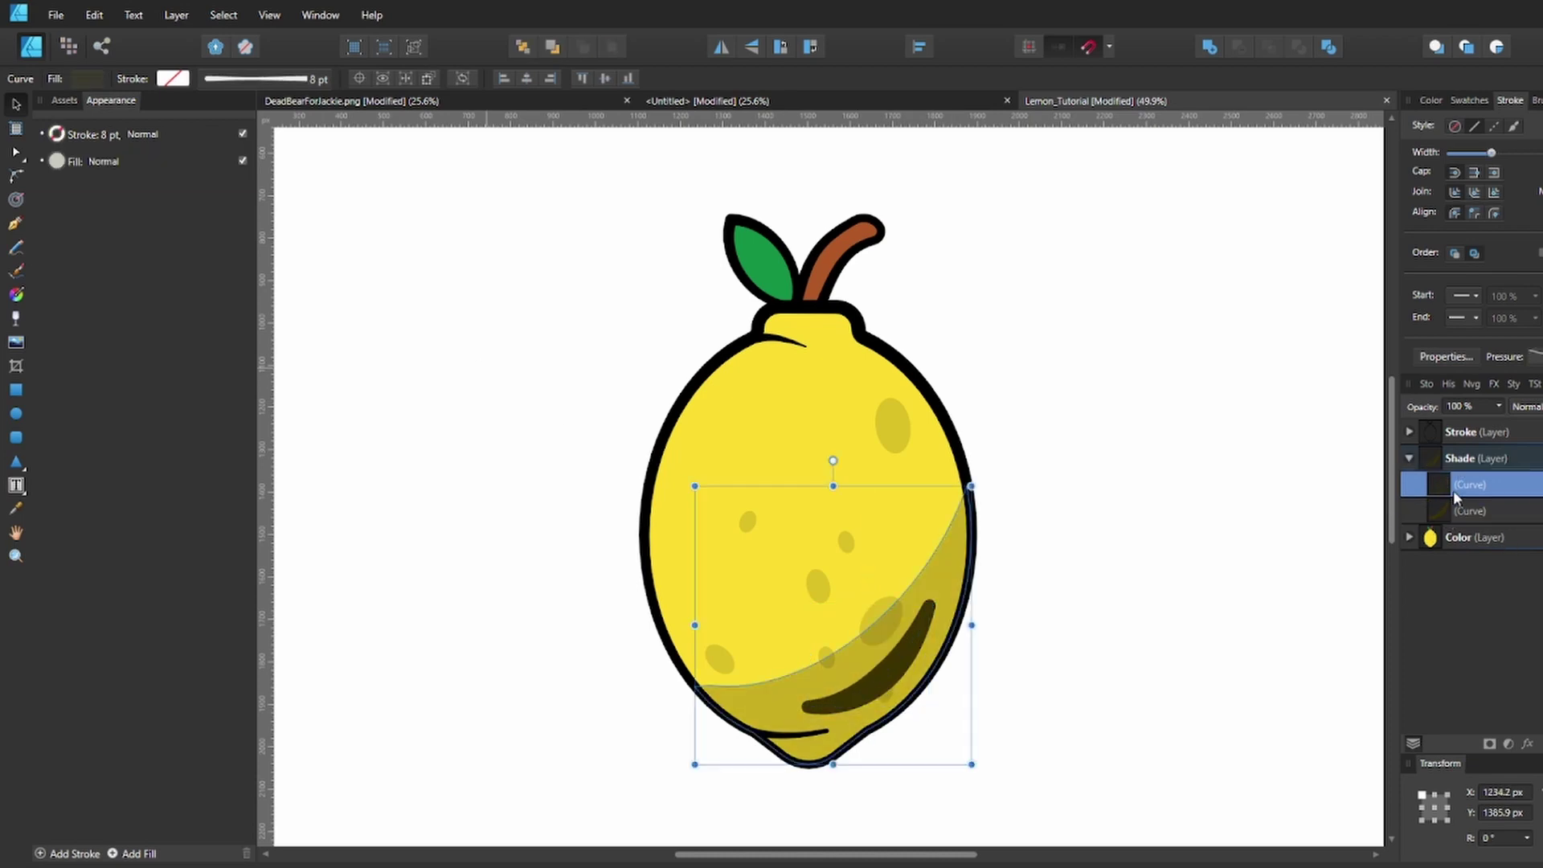
left_click(172, 78)
left_click(196, 306)
left_click_drag(195, 306, 147, 306)
left_click(1044, 482)
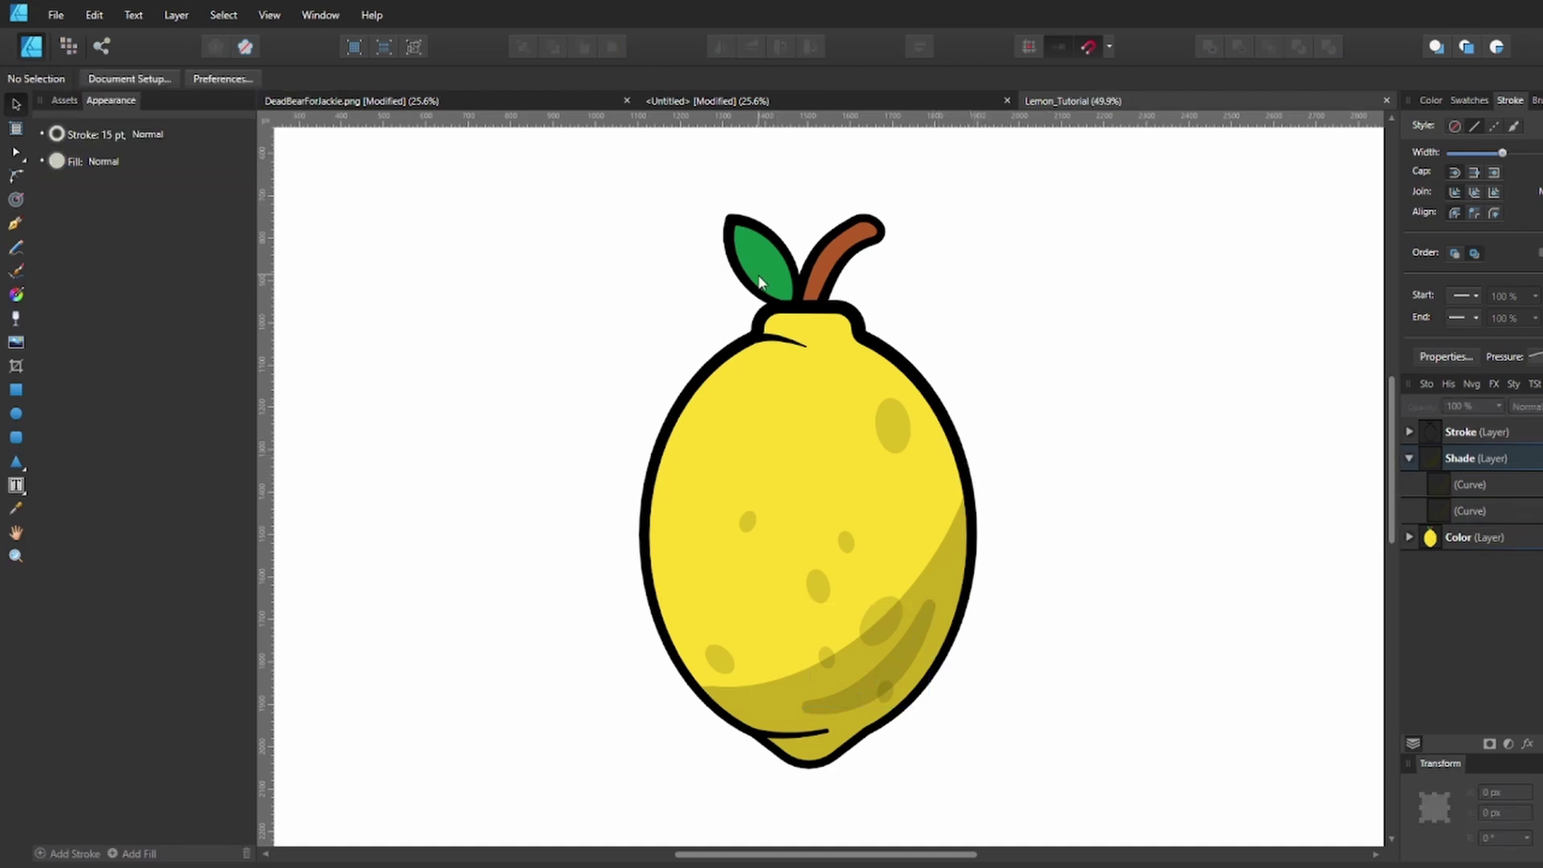
Draw a second curved shading stroke with the Pen tool along the body's upper right edge, passing beside the large spot
key("p")
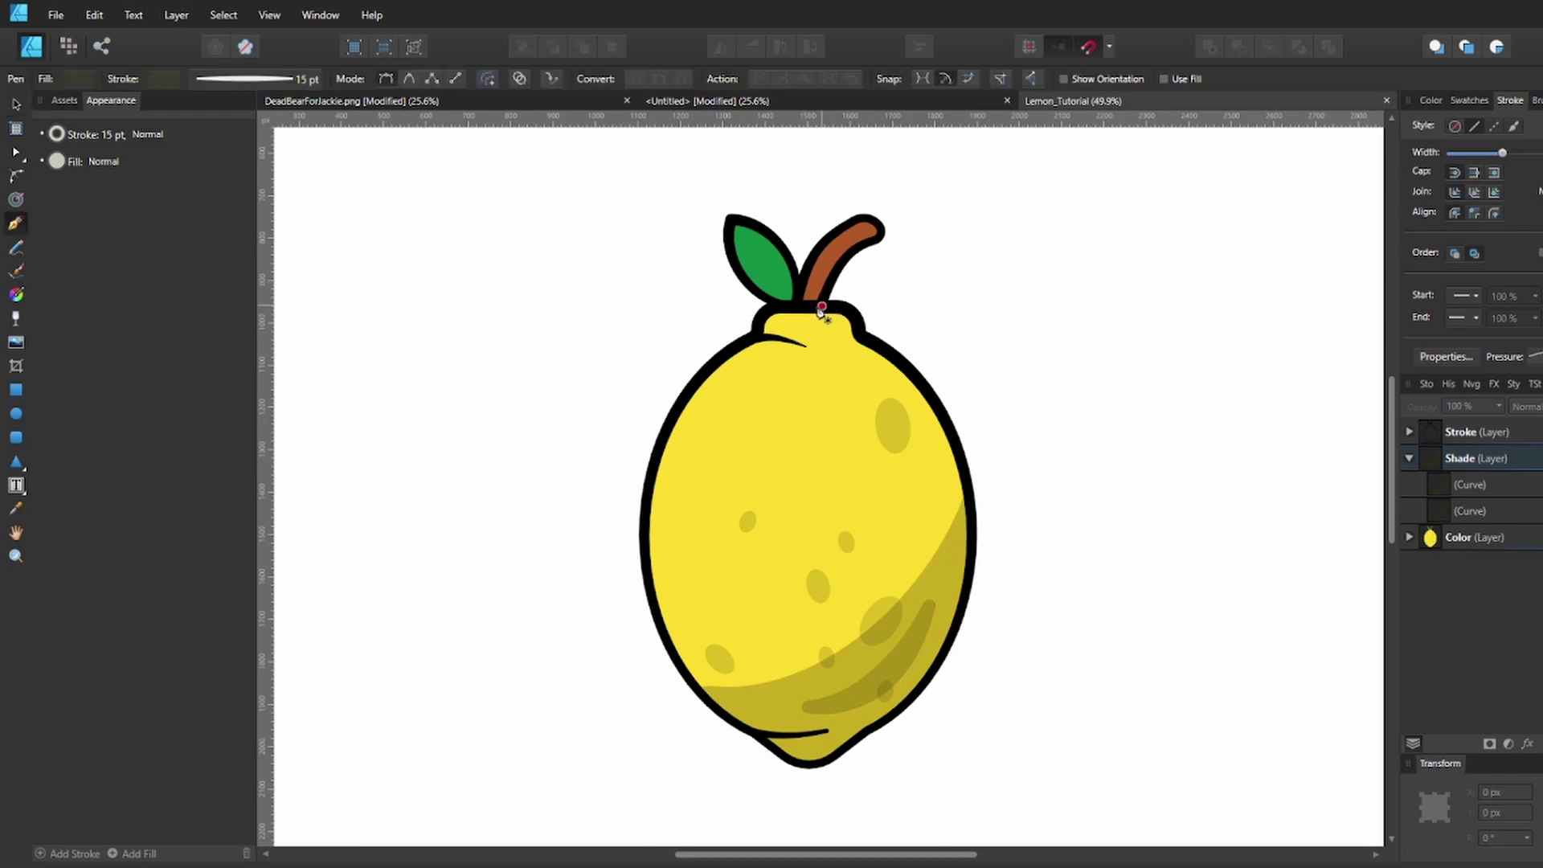
left_click(791, 337)
key("Escape")
left_click(875, 389)
left_click_drag(929, 501, 925, 567)
left_click(924, 583)
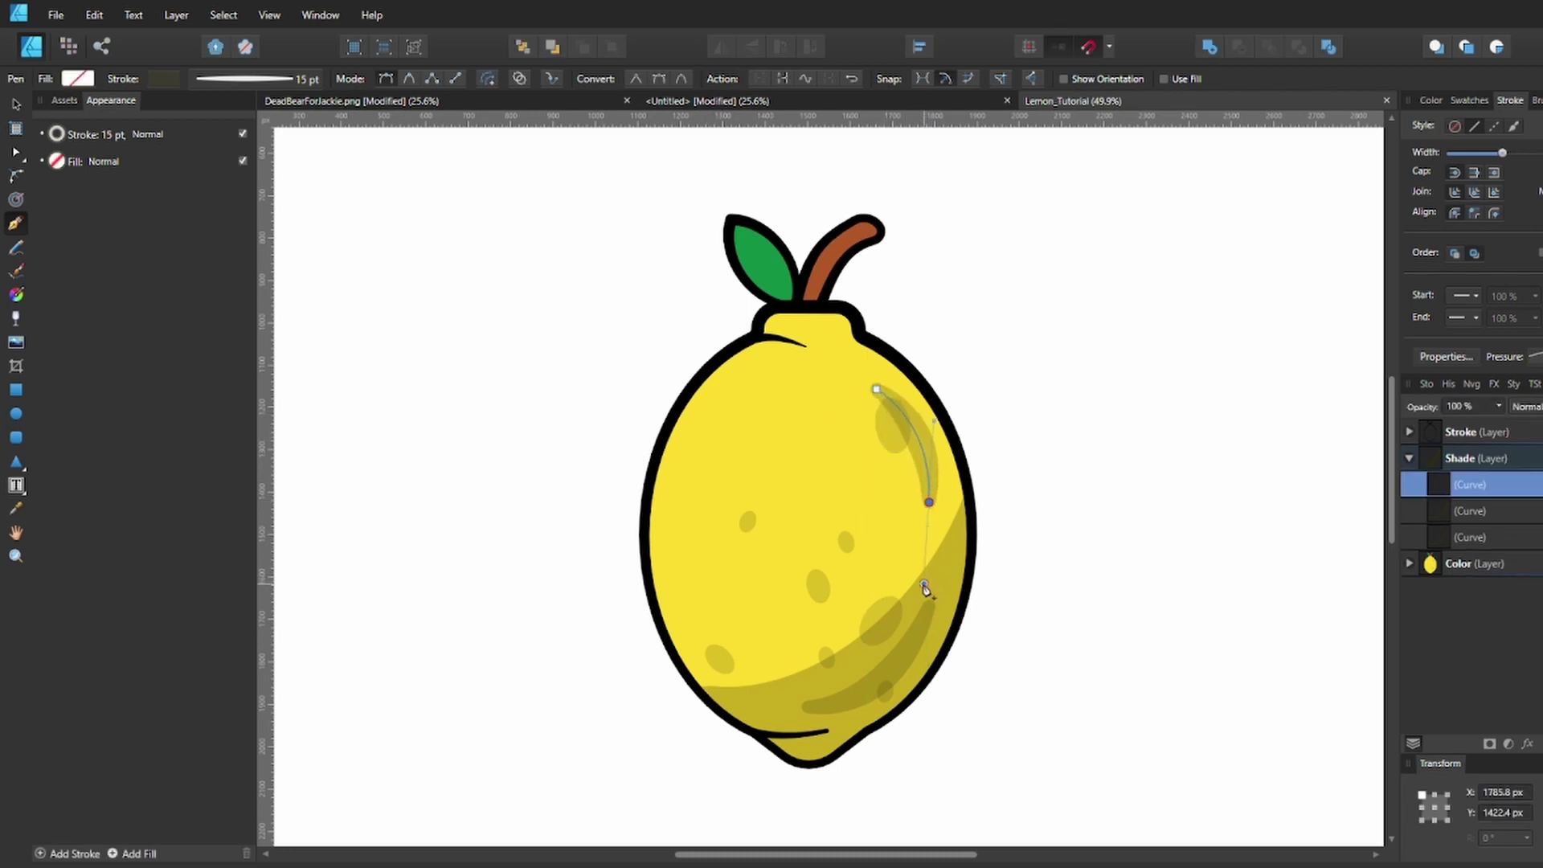
Lower the upper right shading stroke's opacity to a fainter tint and save the document
key("v")
left_click(169, 78)
left_click_drag(130, 302, 126, 304)
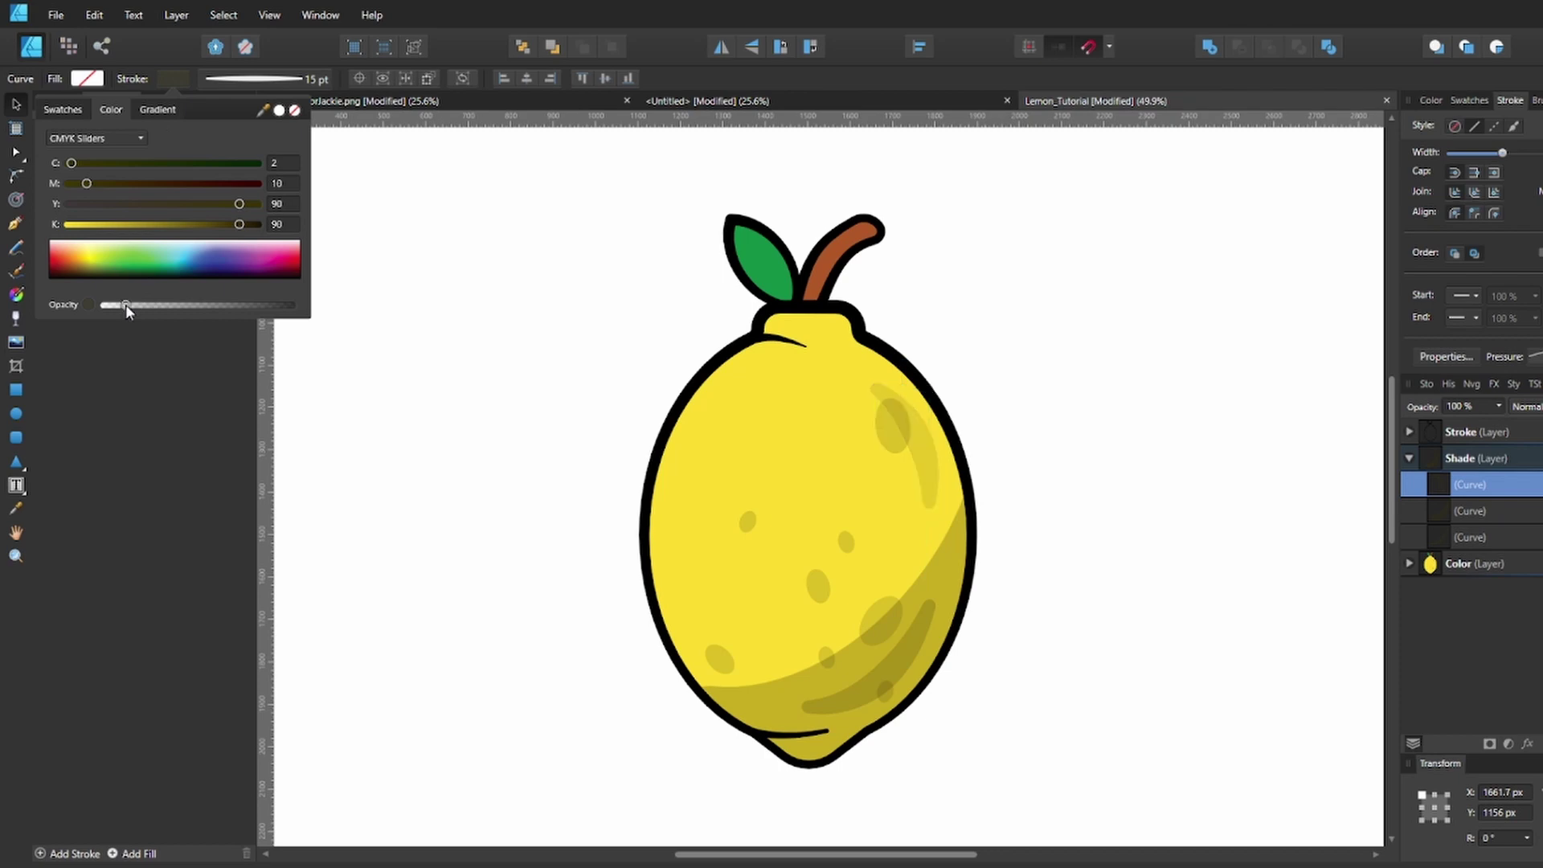
left_click(1019, 339)
left_click(924, 454)
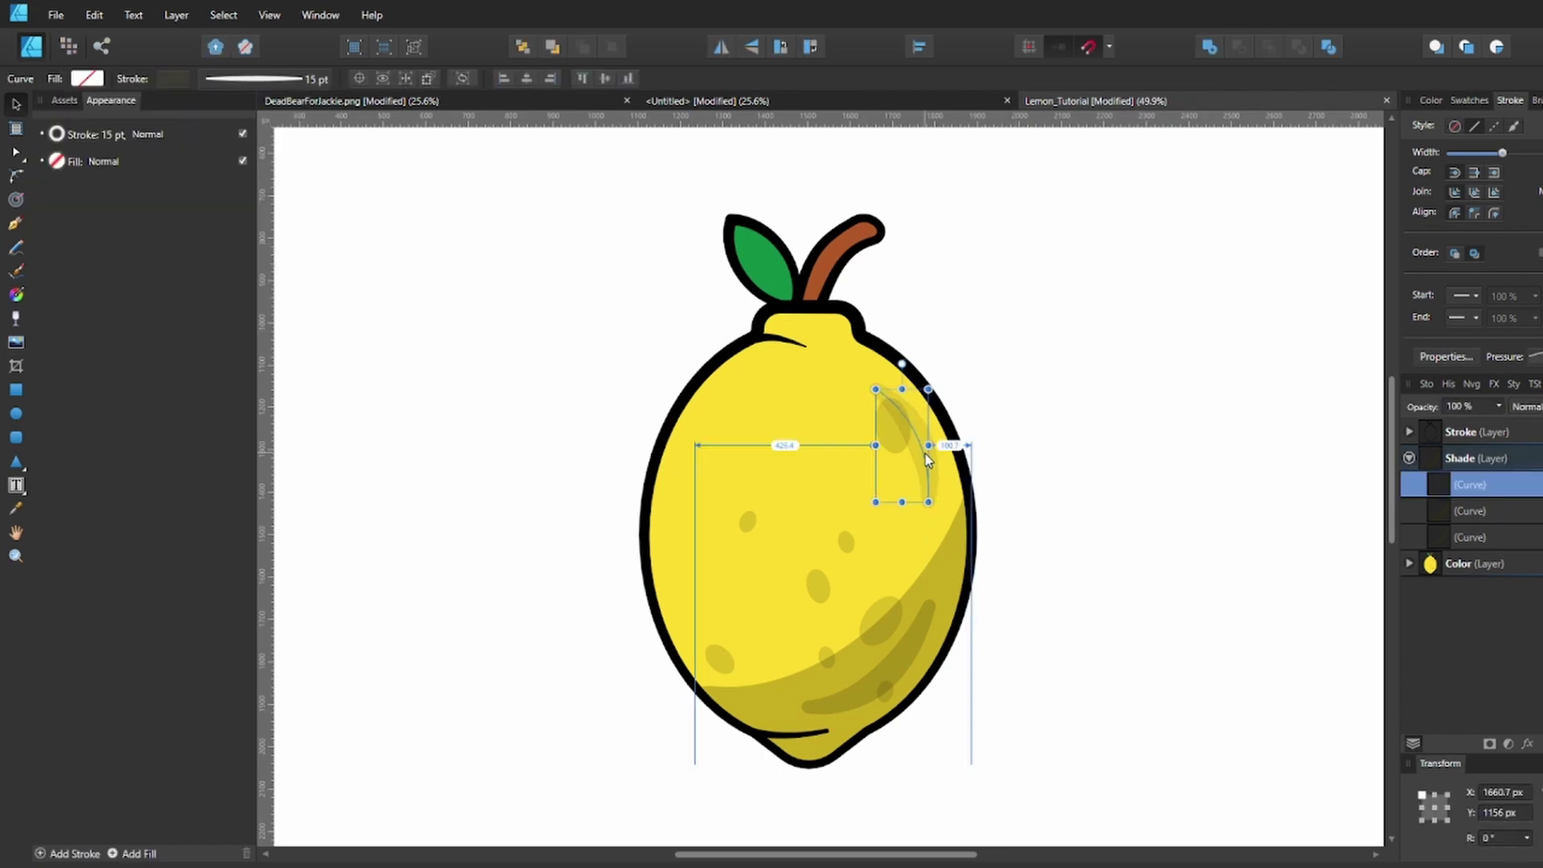
left_click(1001, 407)
key("ctrl+s")
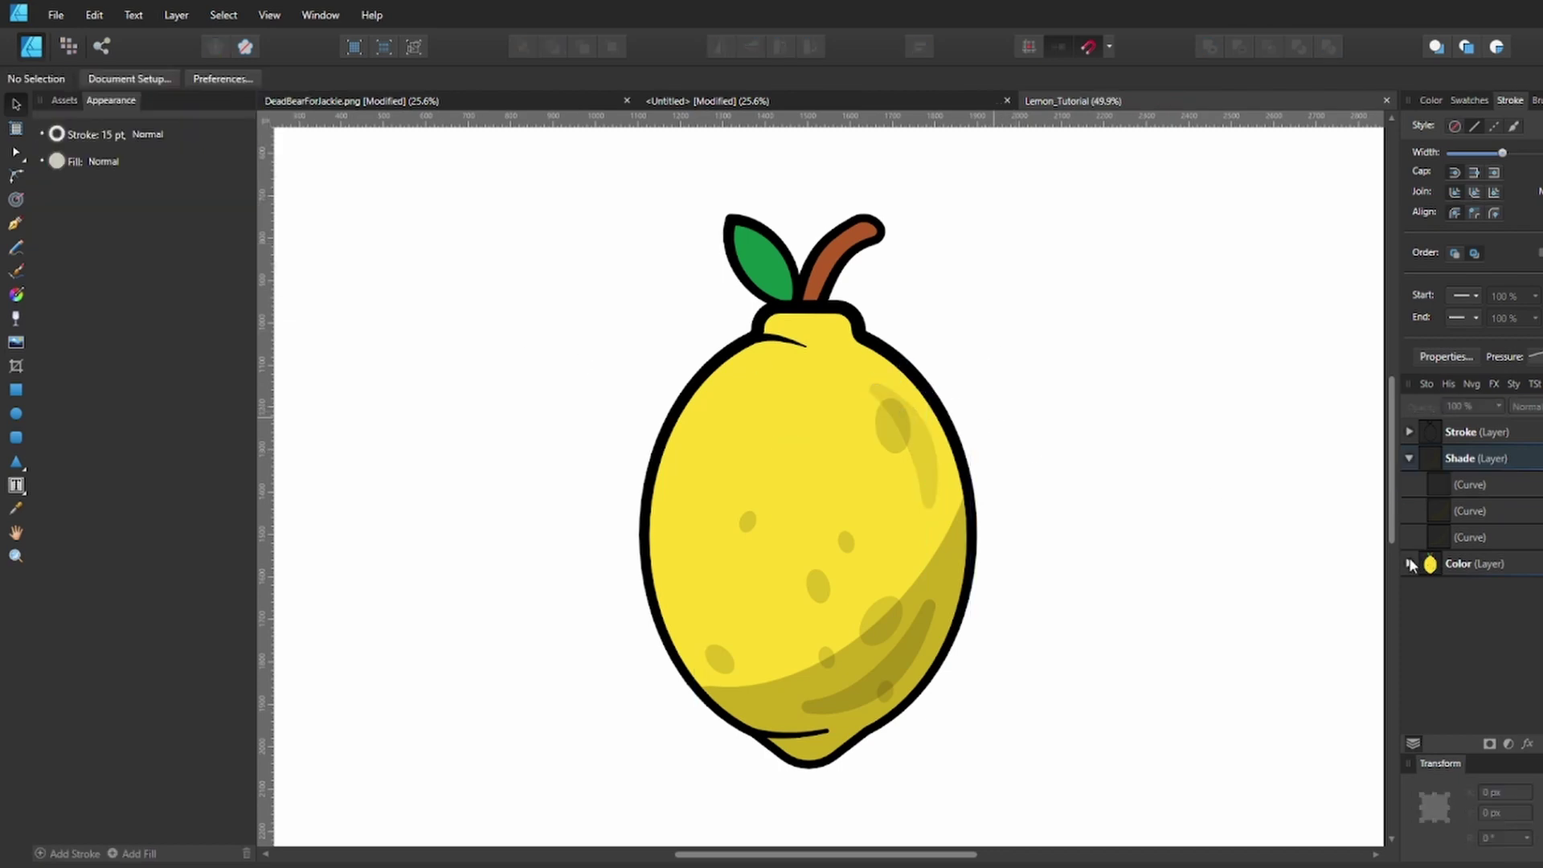
Lighten all eight peel spots in the Color layer's group by lowering the black (K) value of their fill
left_click(1409, 563)
left_click(1455, 641)
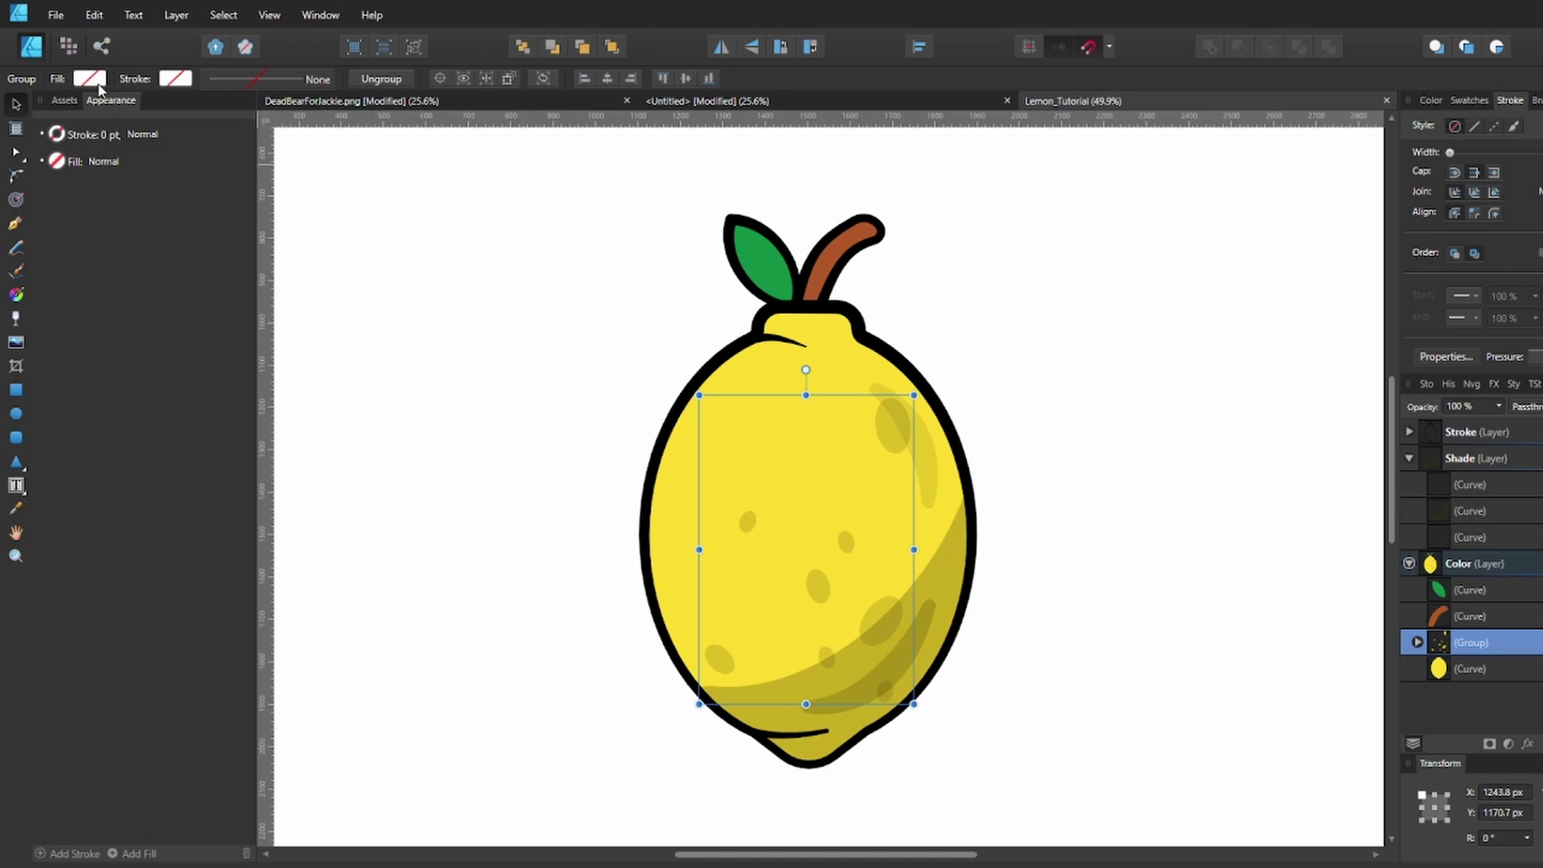
left_click(1415, 642)
left_click(1460, 666)
scroll(1463, 666, "down", 2)
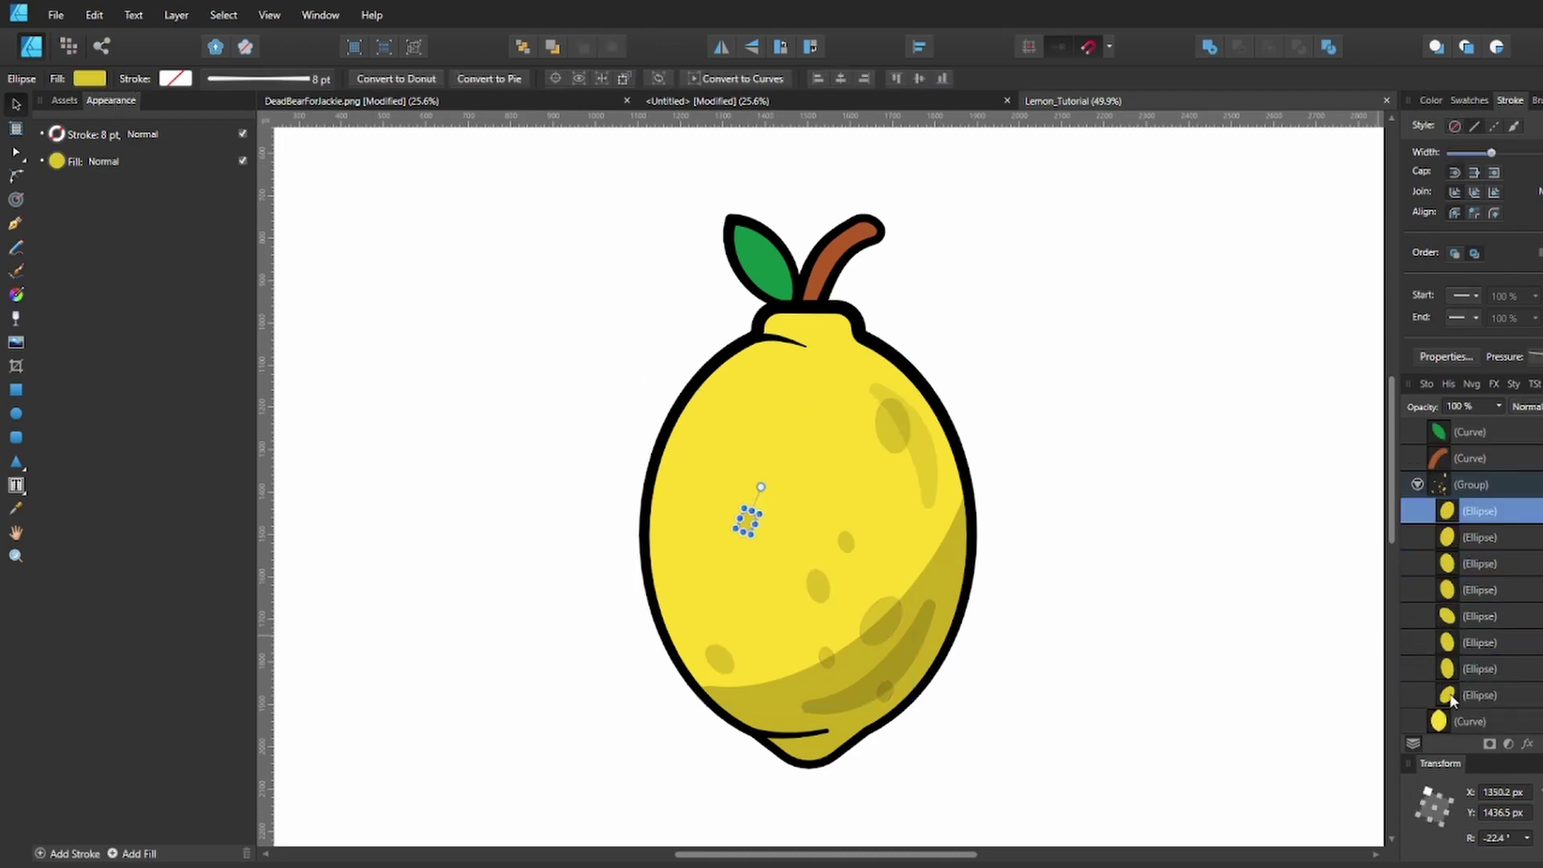
left_click(1446, 692, "shift")
left_click(57, 161)
left_click(248, 307)
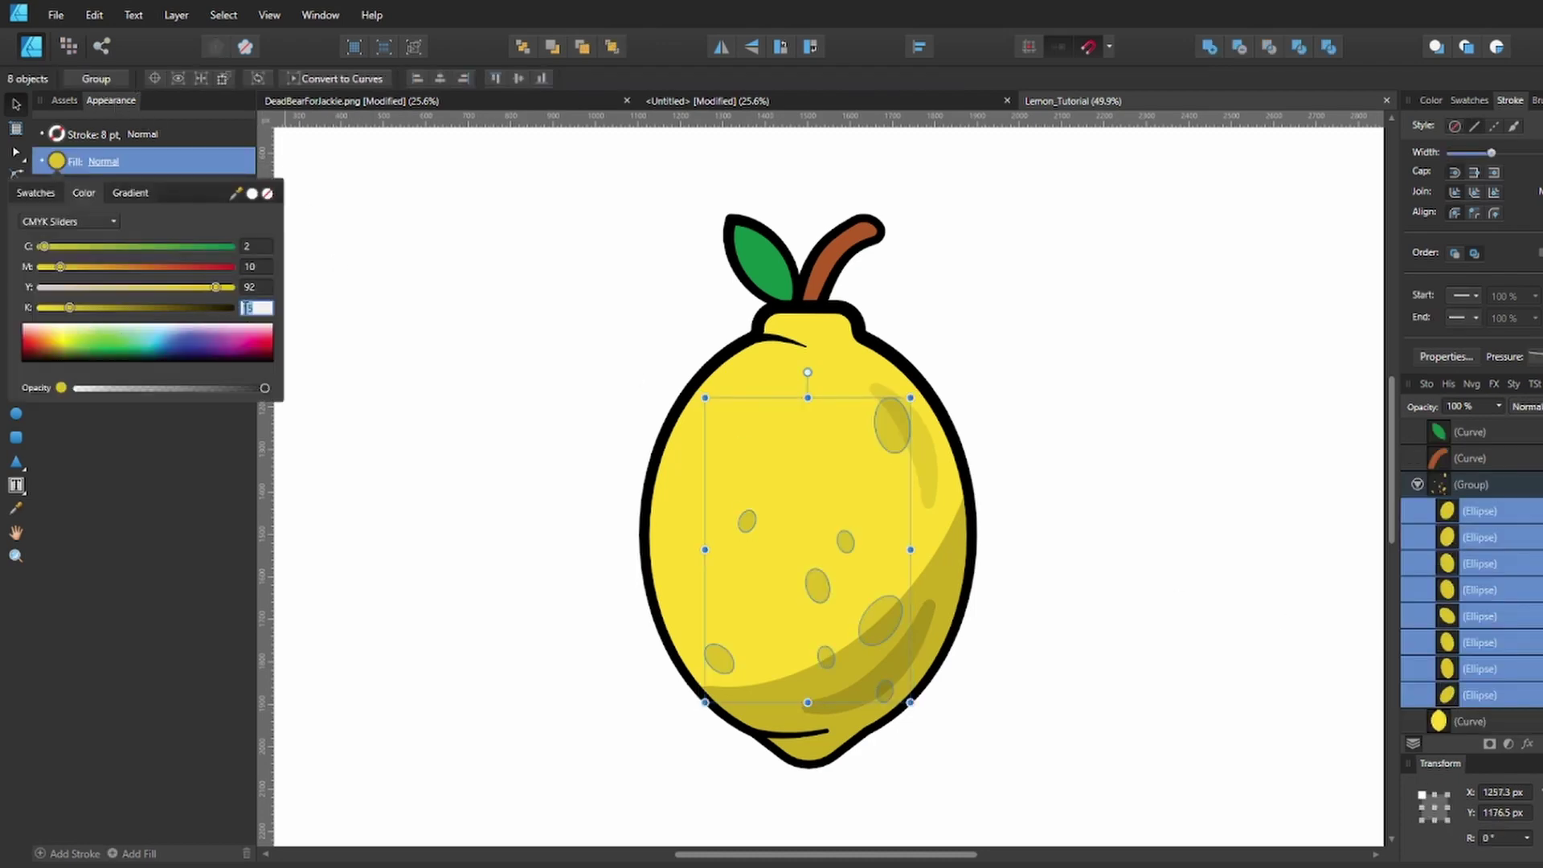
key("Return")
left_click(1040, 386)
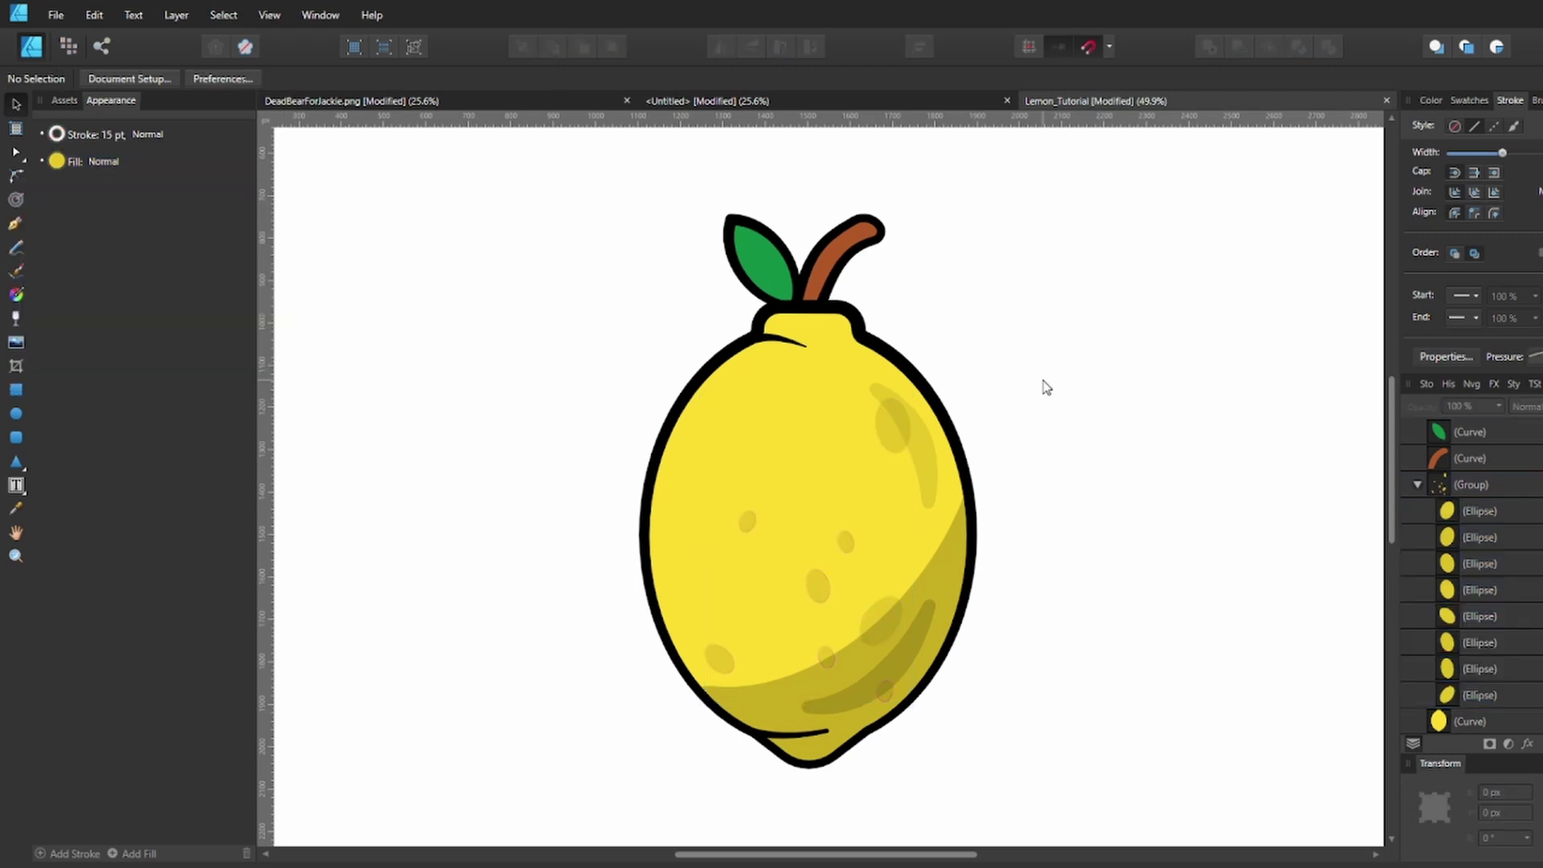
left_click(1417, 485)
left_click(1409, 562)
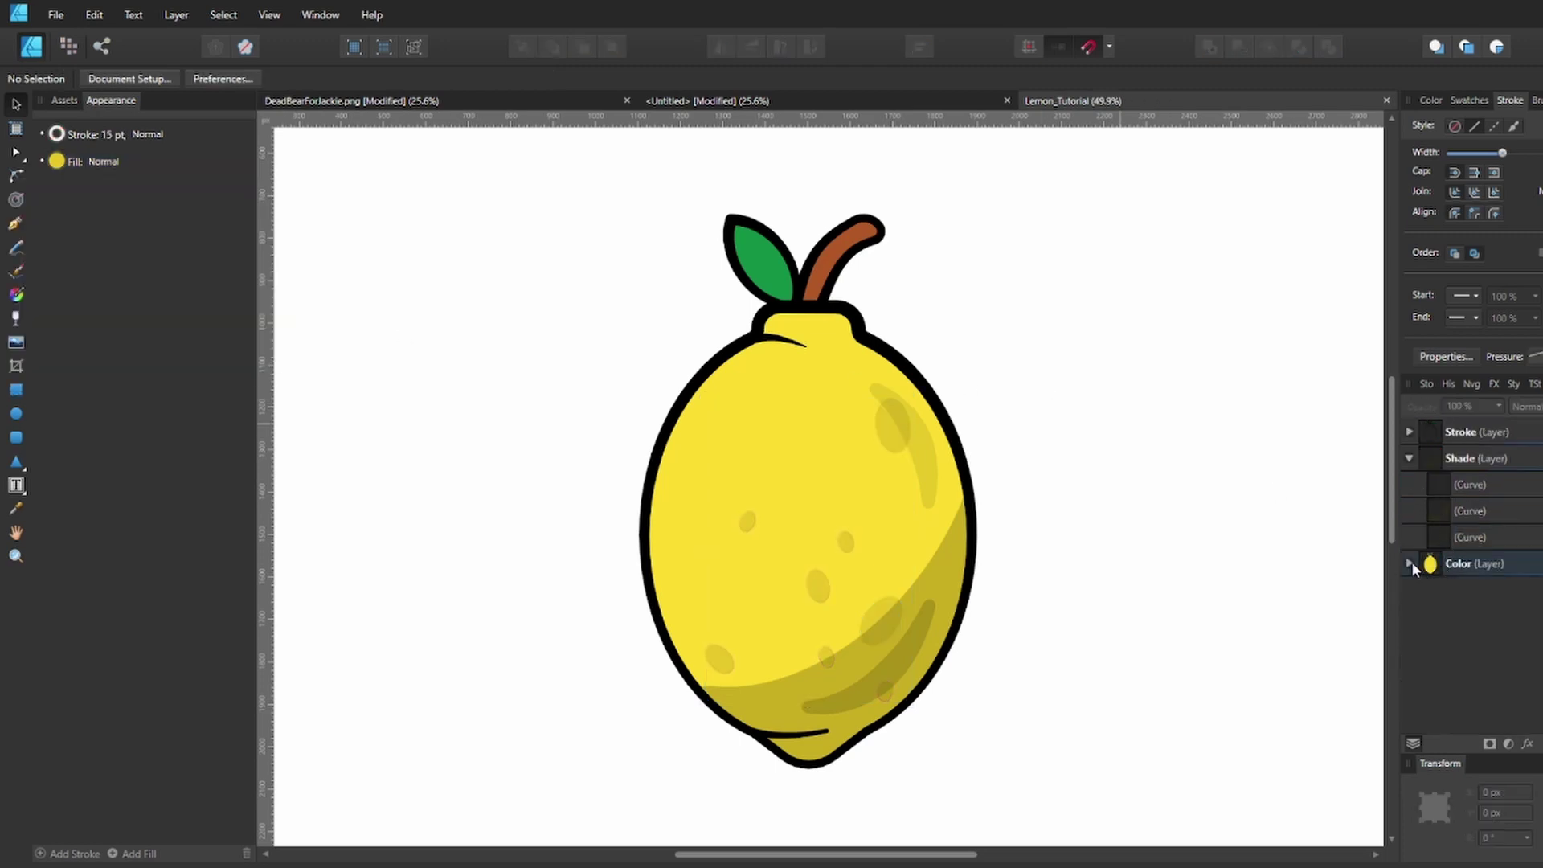
Reduce the stroke opacity of the shading curve along the lemon's upper right edge slightly
left_click(926, 466)
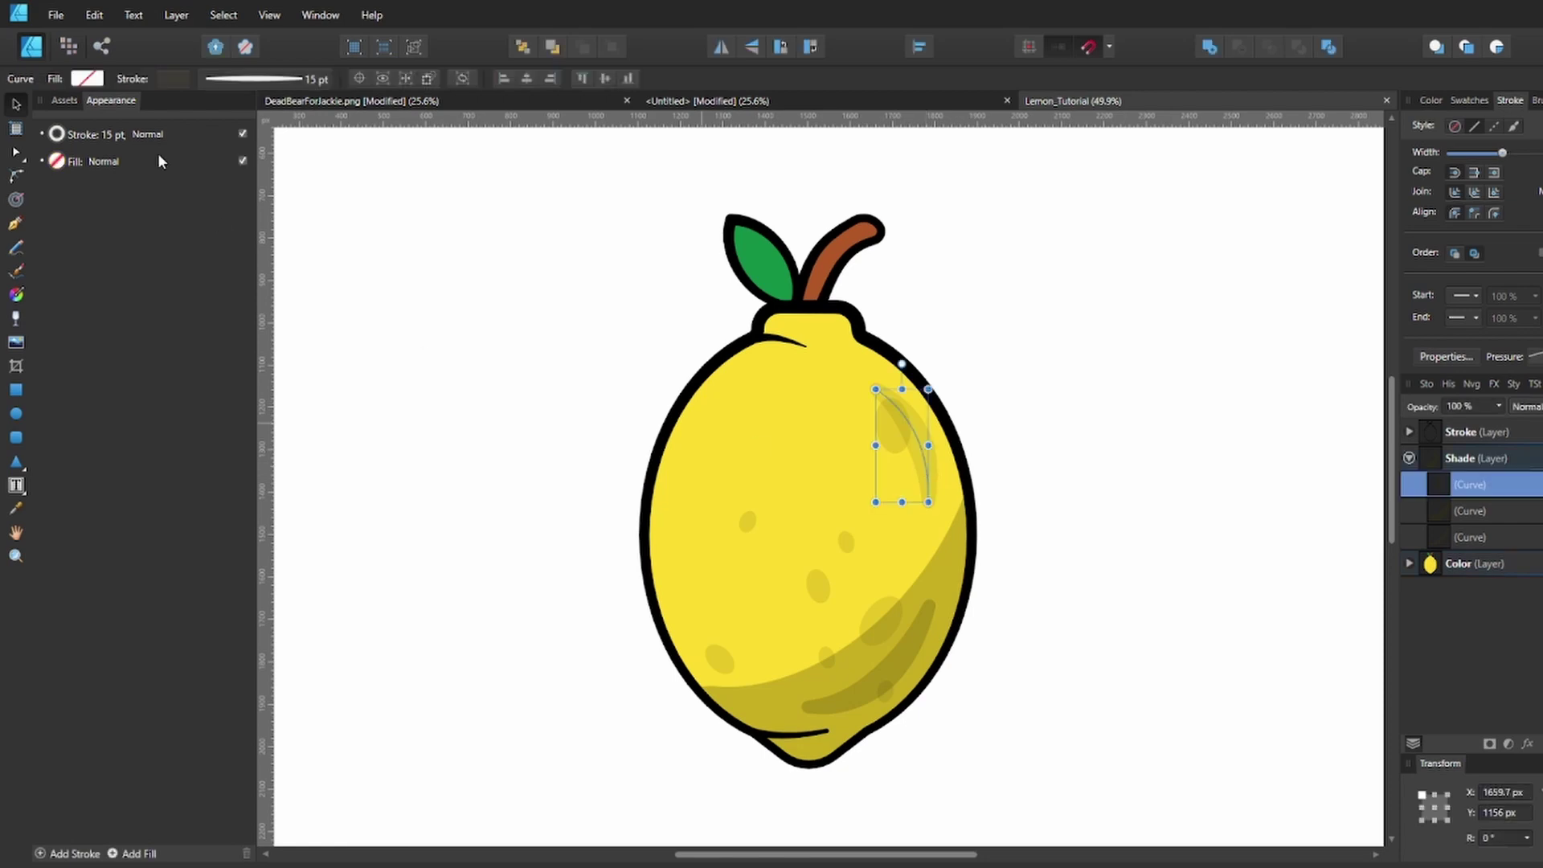
left_click(172, 79)
left_click_drag(125, 304, 118, 305)
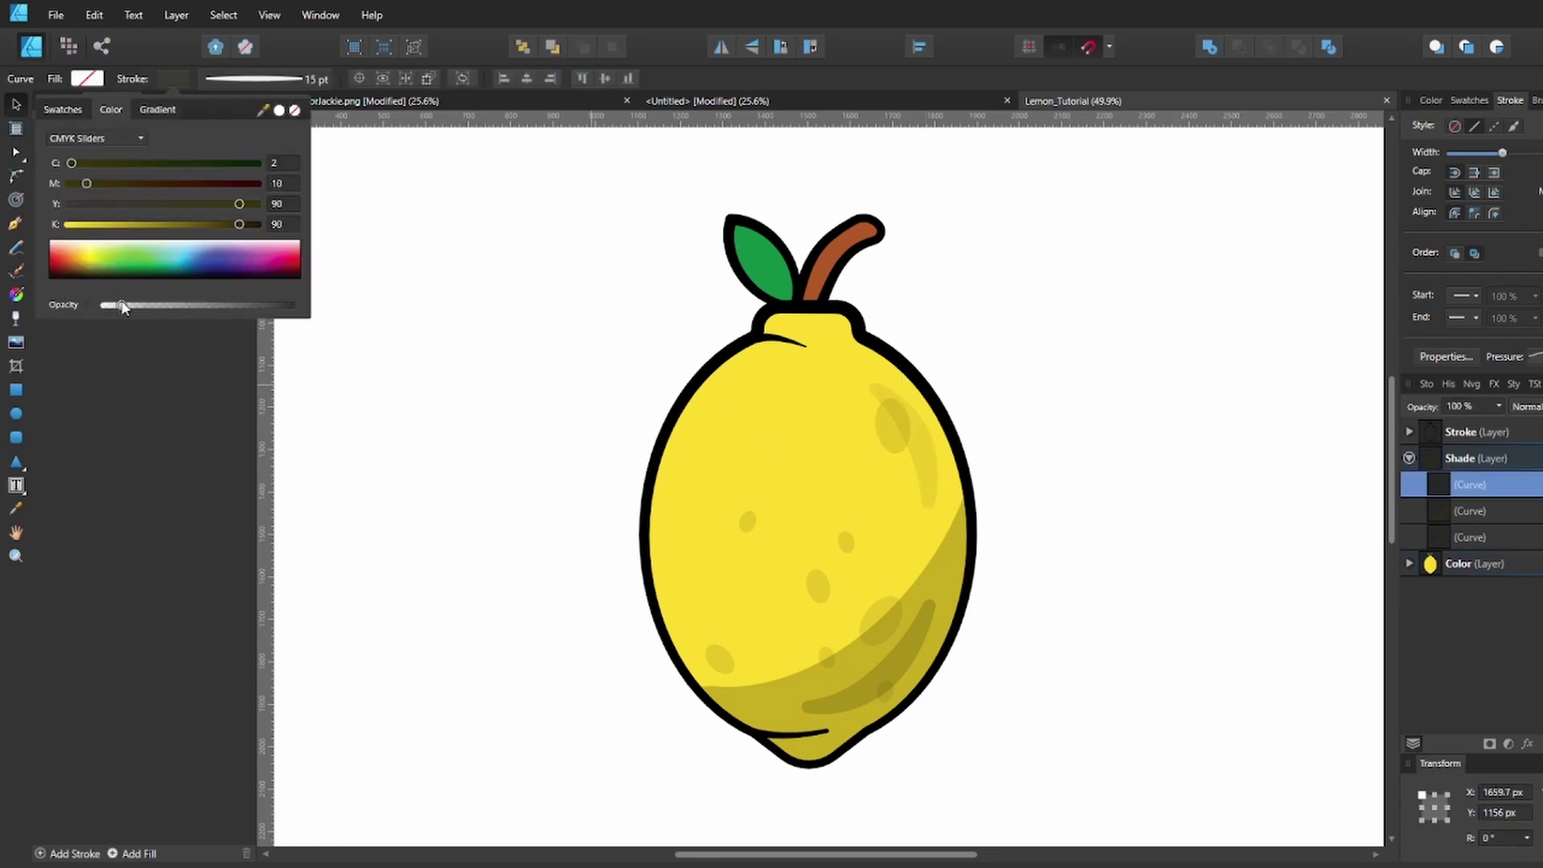
left_click(448, 361)
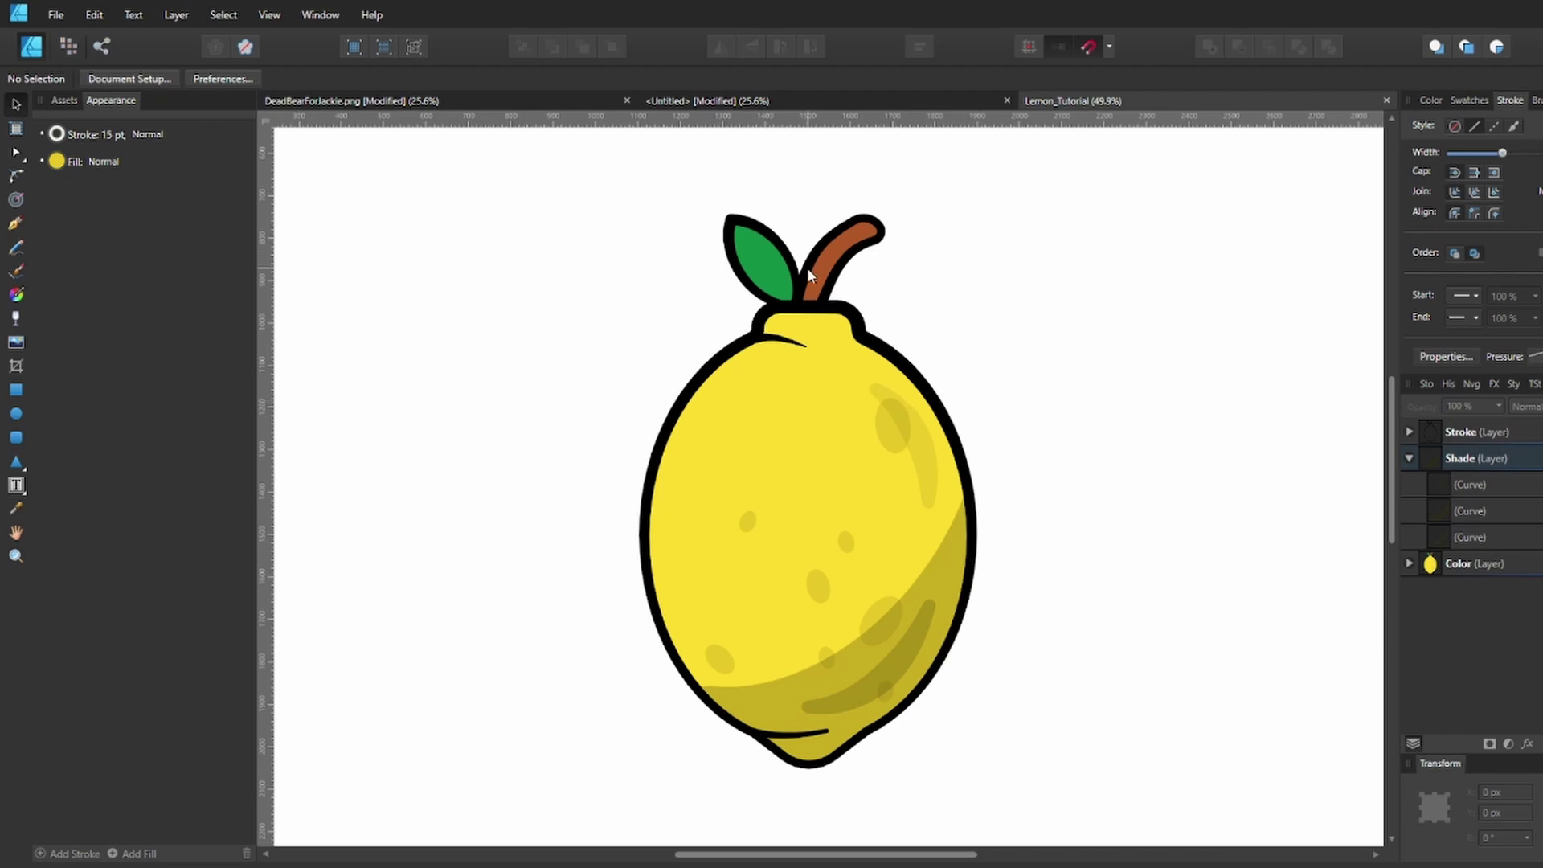
Draw a small closed four-cornered shape across the base of the stem with the Pen tool, directly above the Shade layer's lowest curve
scroll(808, 273, "up", 4)
key("p")
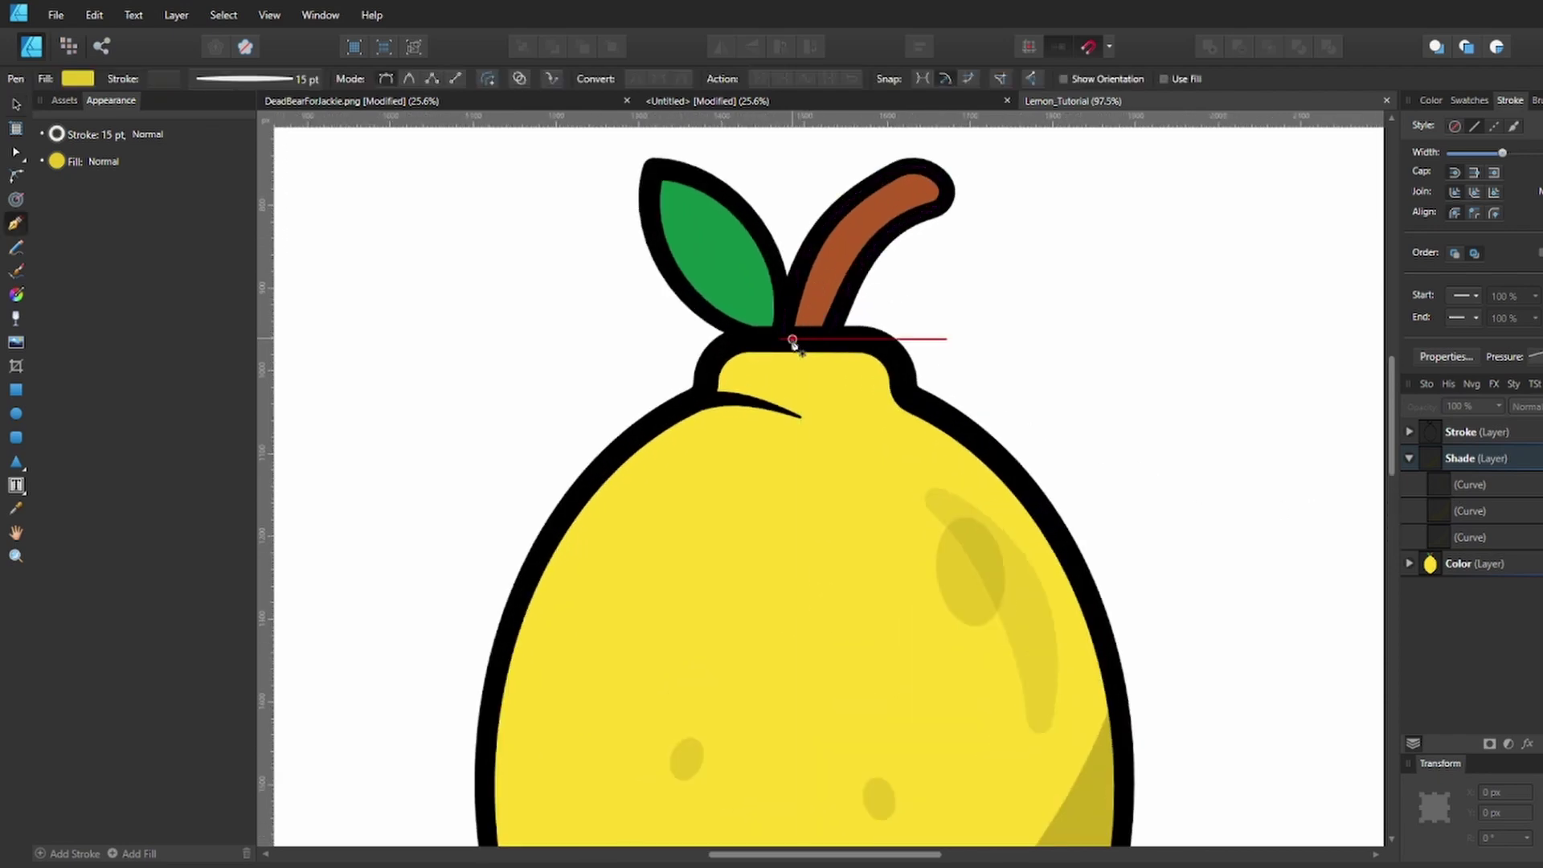
left_click(1469, 537)
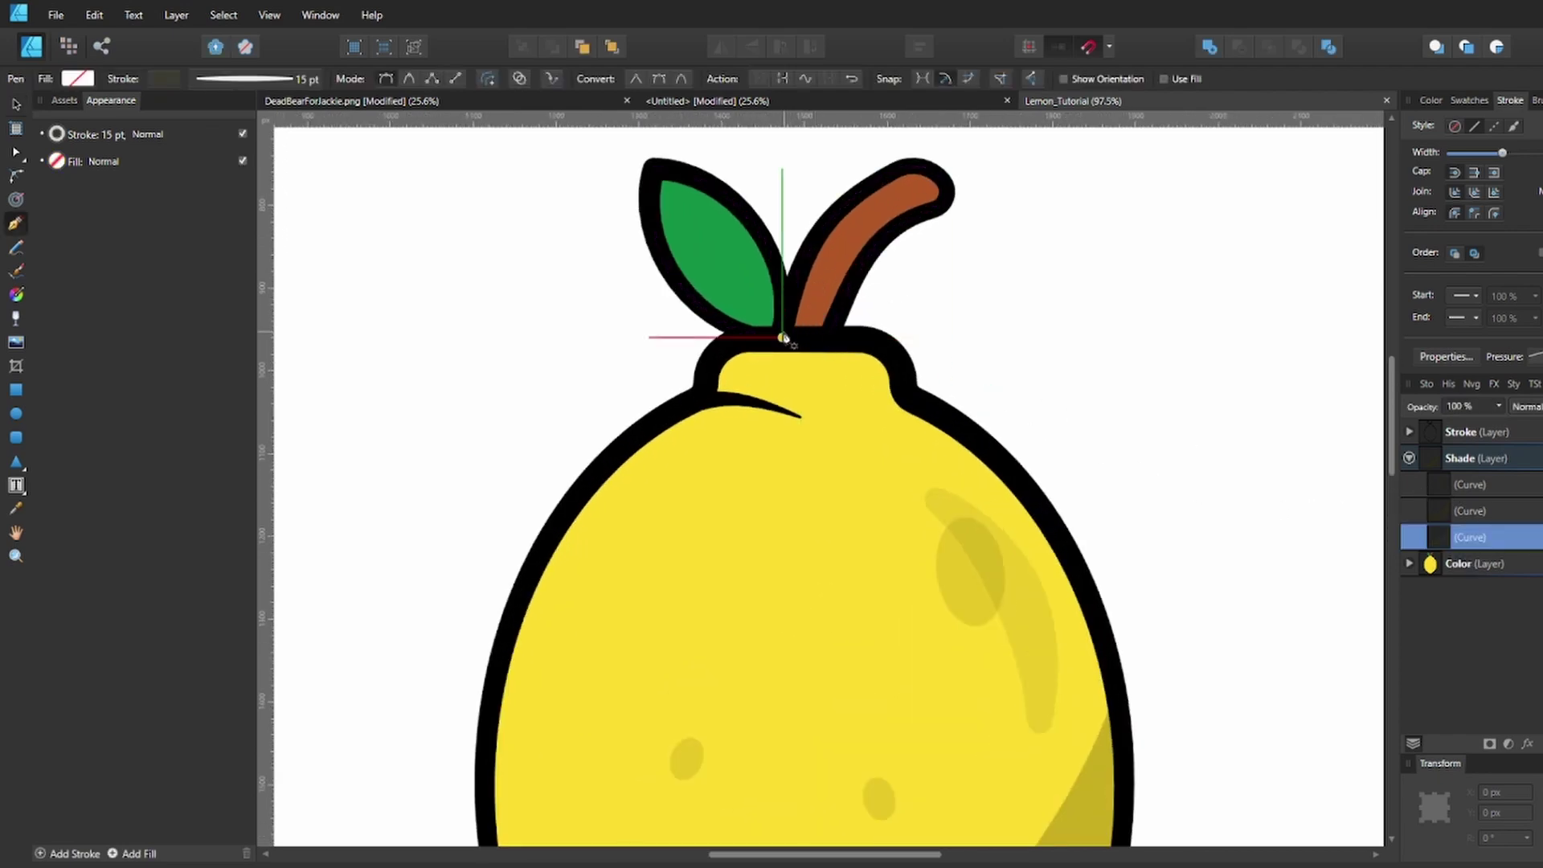
left_click(782, 338)
left_click(782, 309)
left_click(846, 313)
left_click(833, 338)
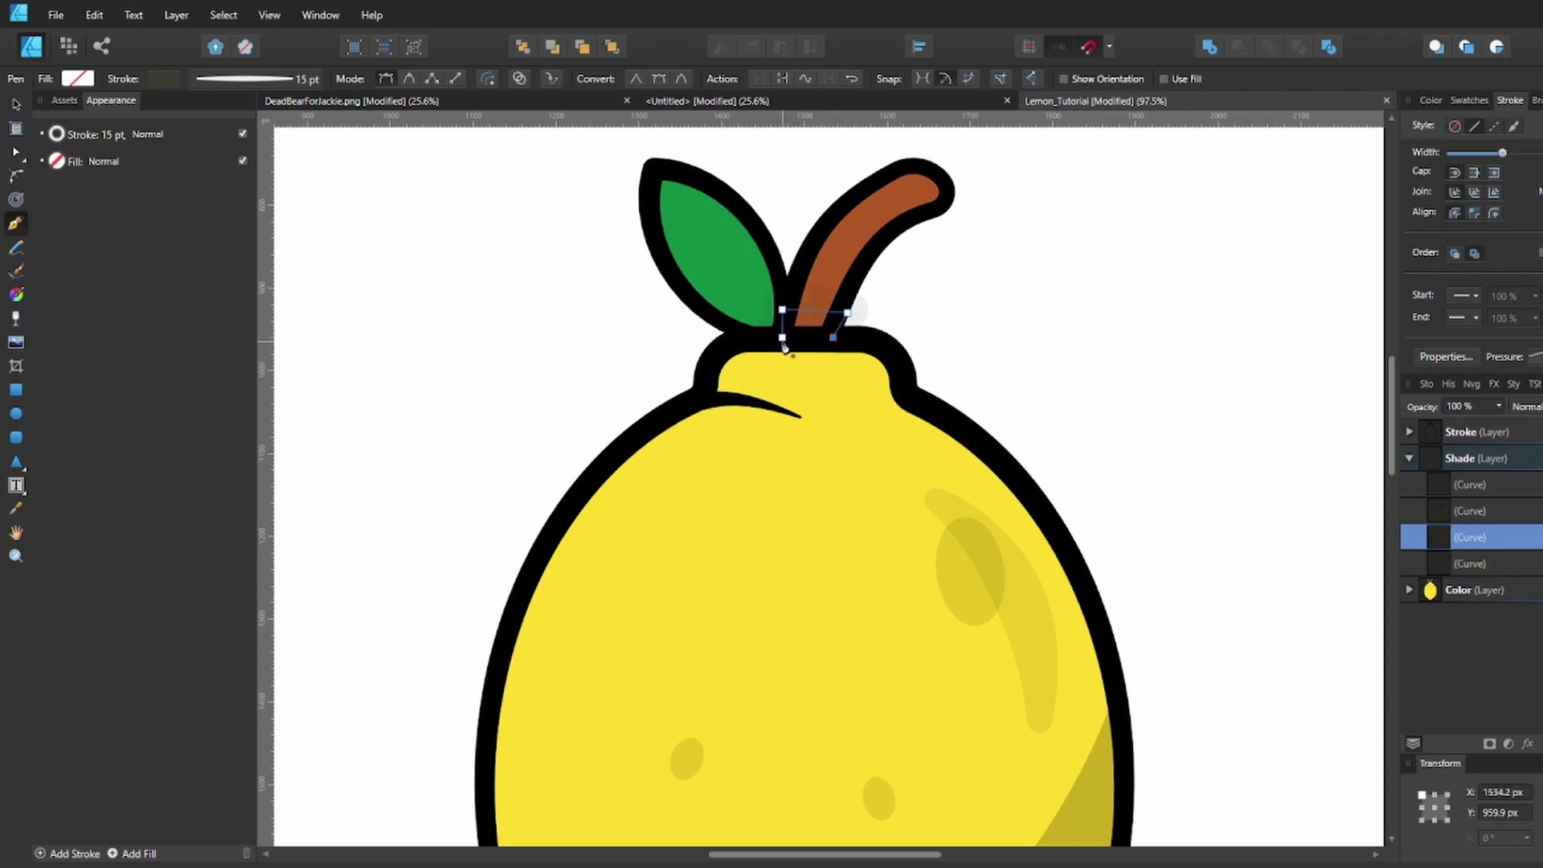
Remove the stem shape's stroke, fill it with the stem brown at 90 black (K), and lower its opacity to a translucent shade
left_click(163, 77)
left_click(297, 119)
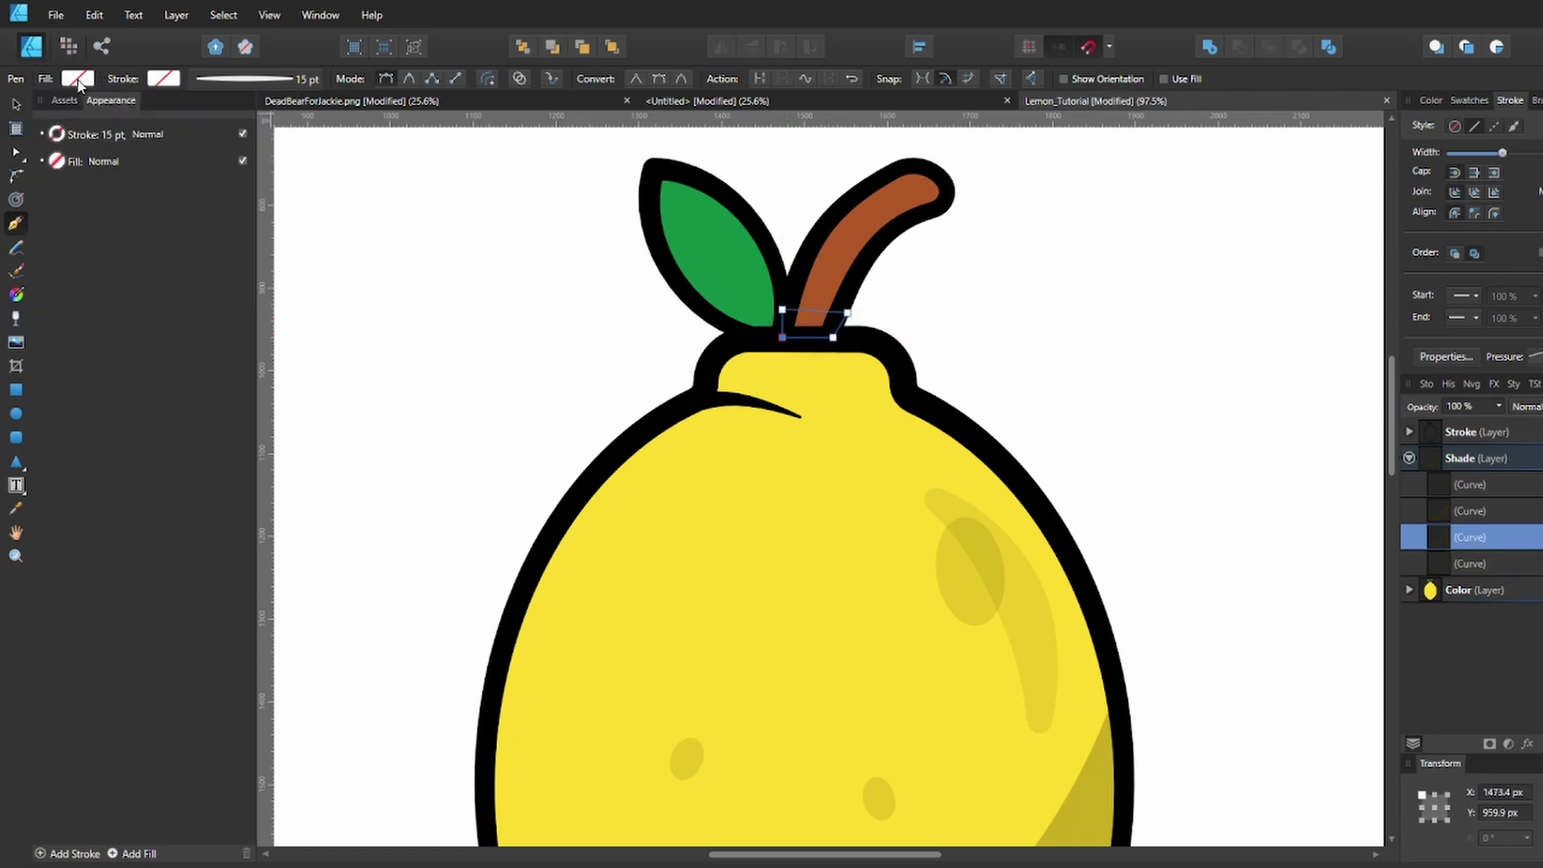
left_click(78, 79)
left_click(95, 139)
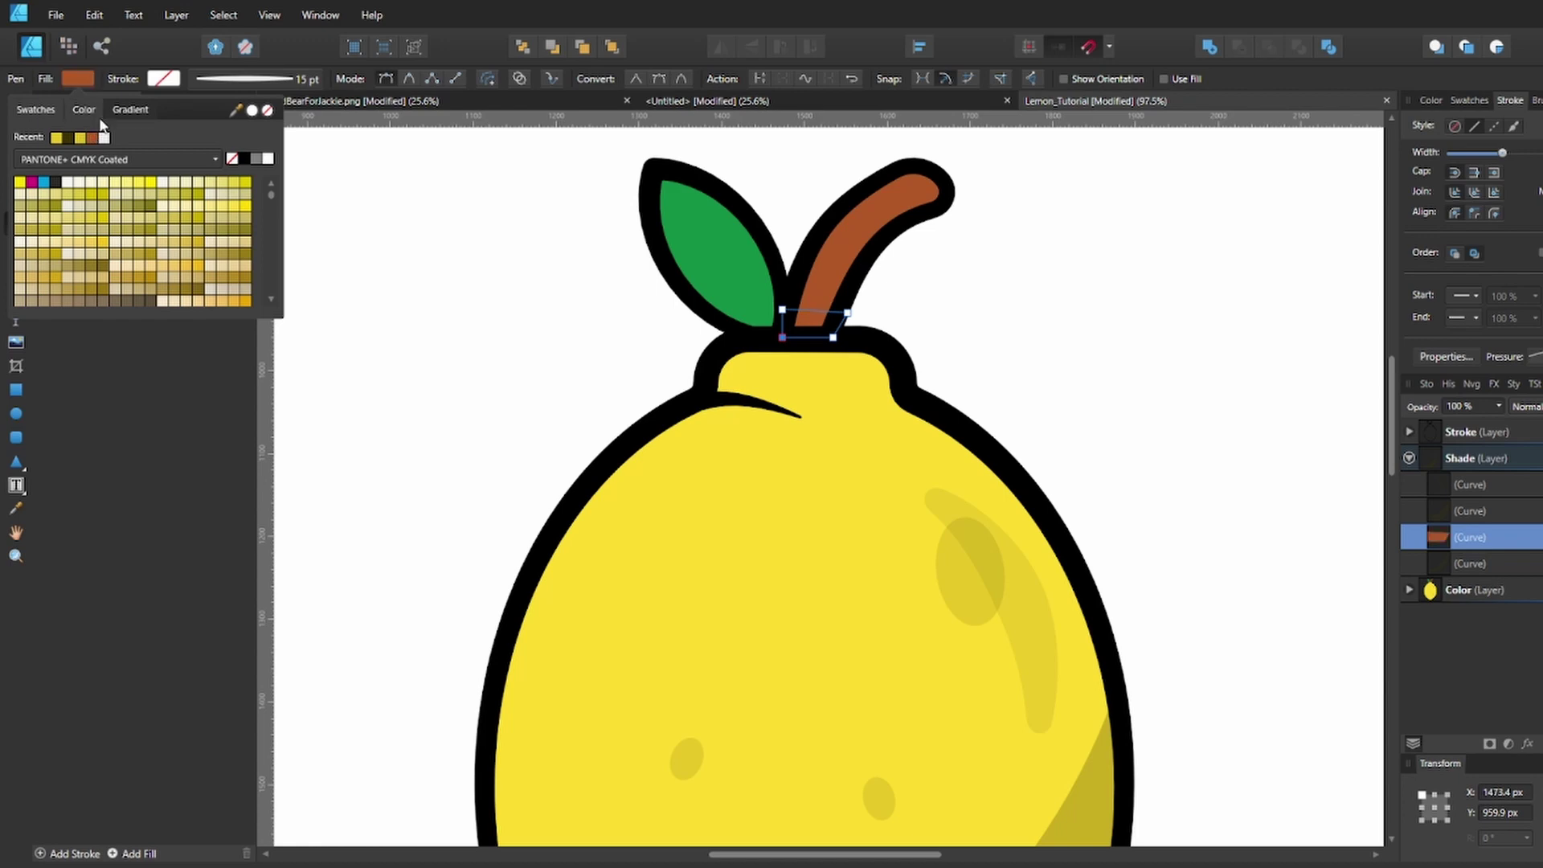
type("90")
key("Return")
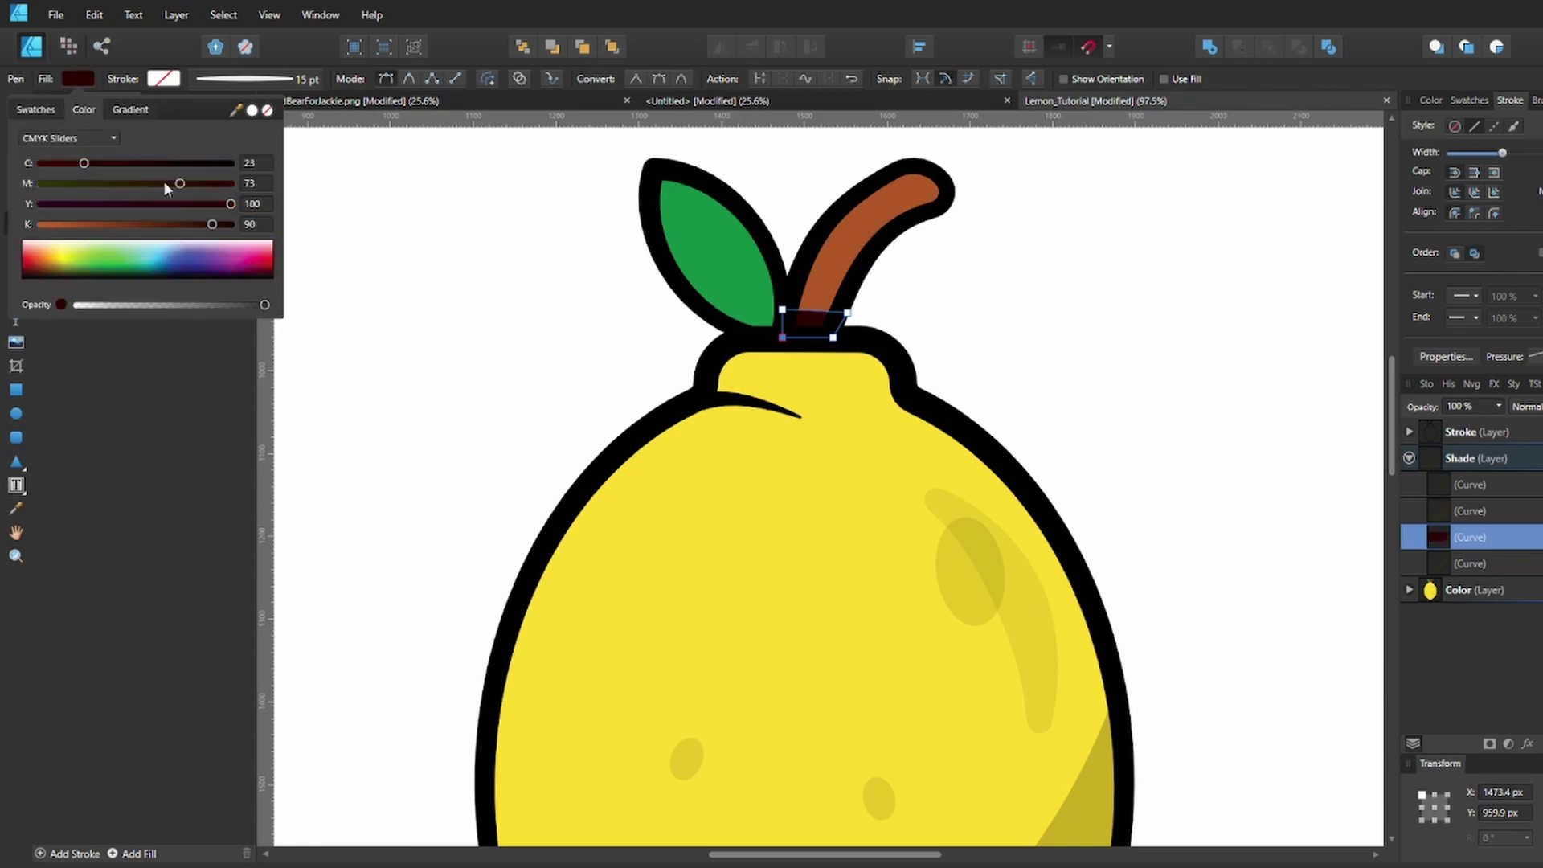
left_click_drag(156, 306, 134, 306)
Bend the upper edge of the stem shading shape into an upward arch
key("a")
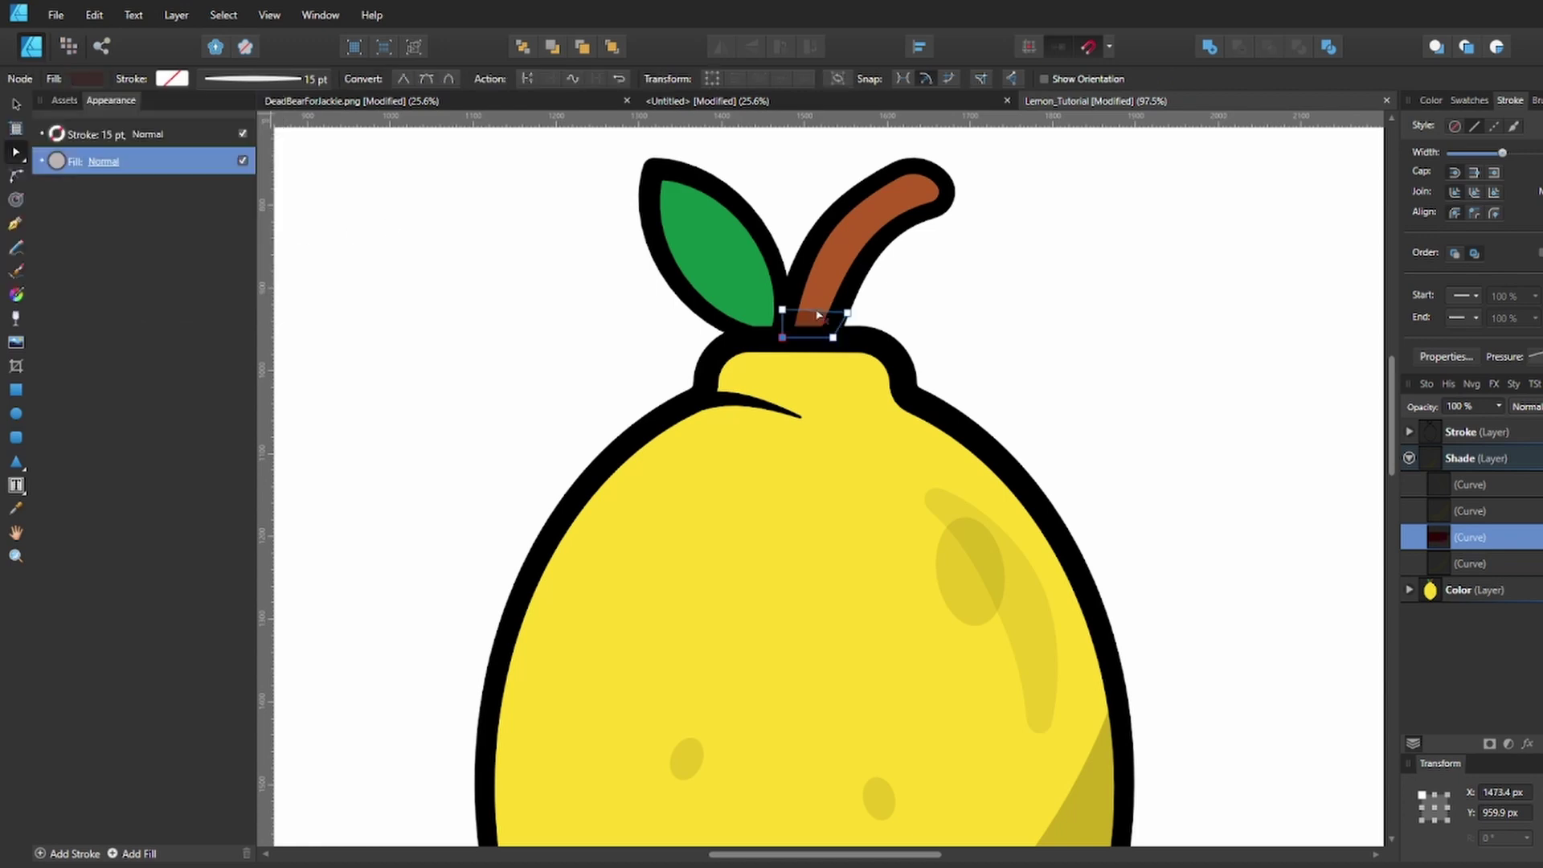
scroll(816, 317, "up", 2)
left_click(928, 319)
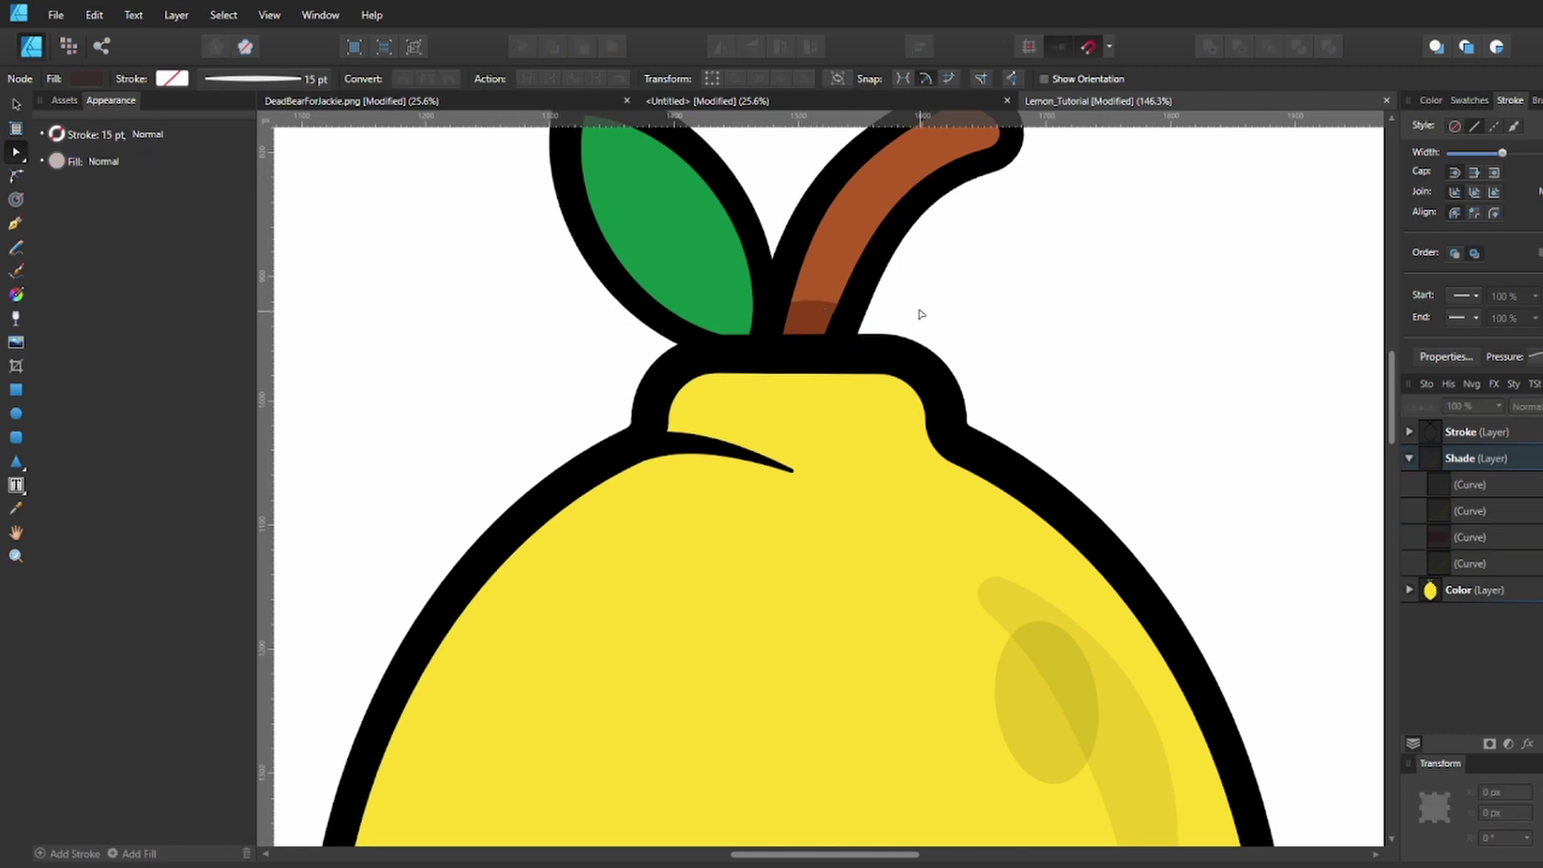
Lower the two upper nodes of the stem shading and pull the outer one inward, leaving a thin shadow at the stem's base
key("v")
double_click(797, 314)
left_click(765, 309)
left_click(862, 313, "shift")
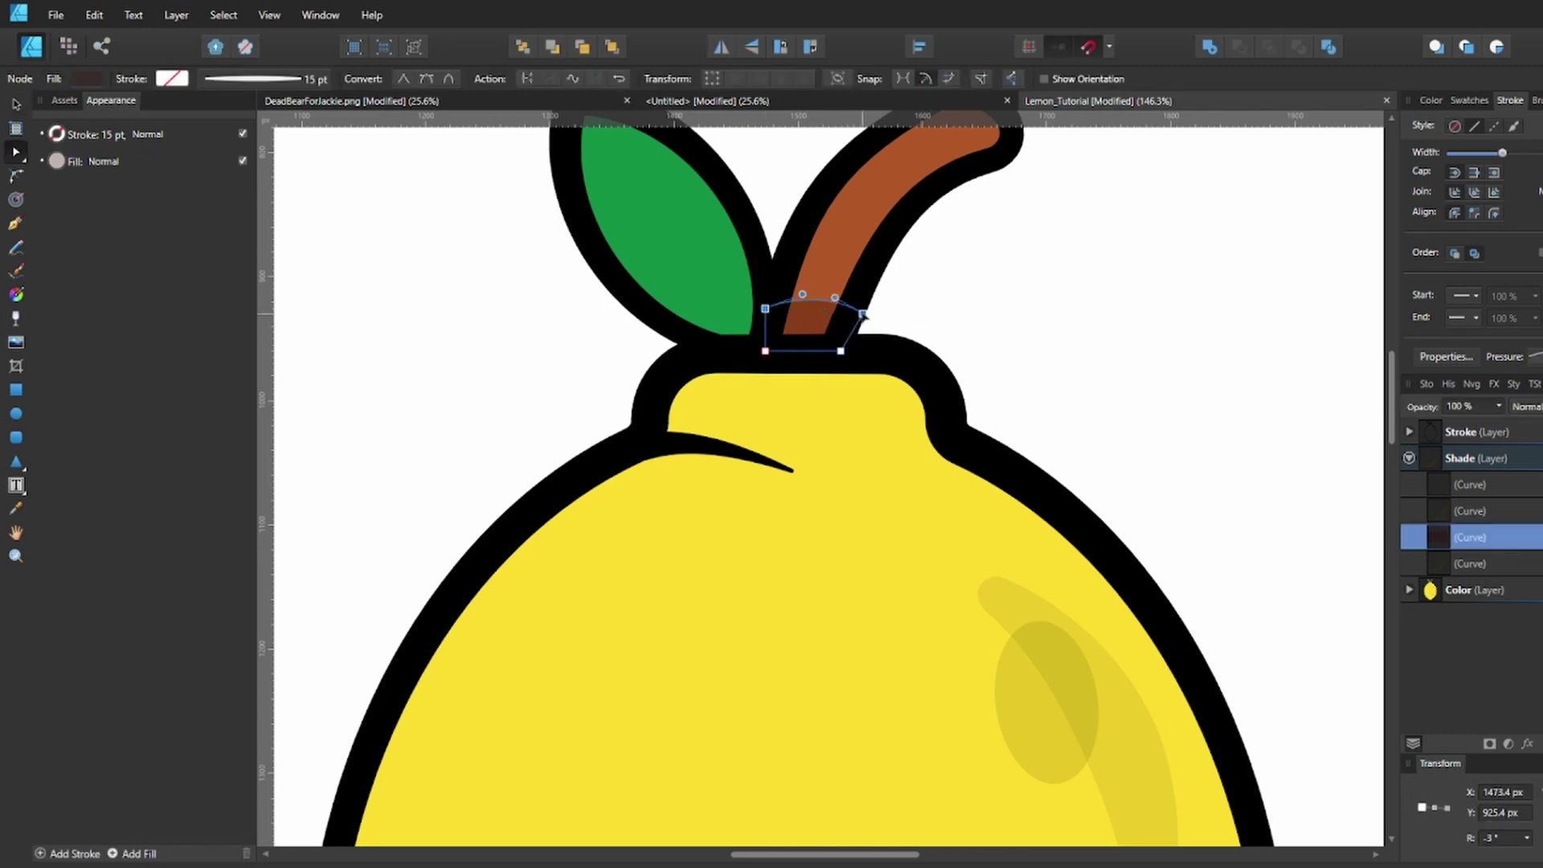
key("shift+Down")
key("shift+Down")
left_click_drag(863, 338, 845, 338)
left_click(765, 333, "shift")
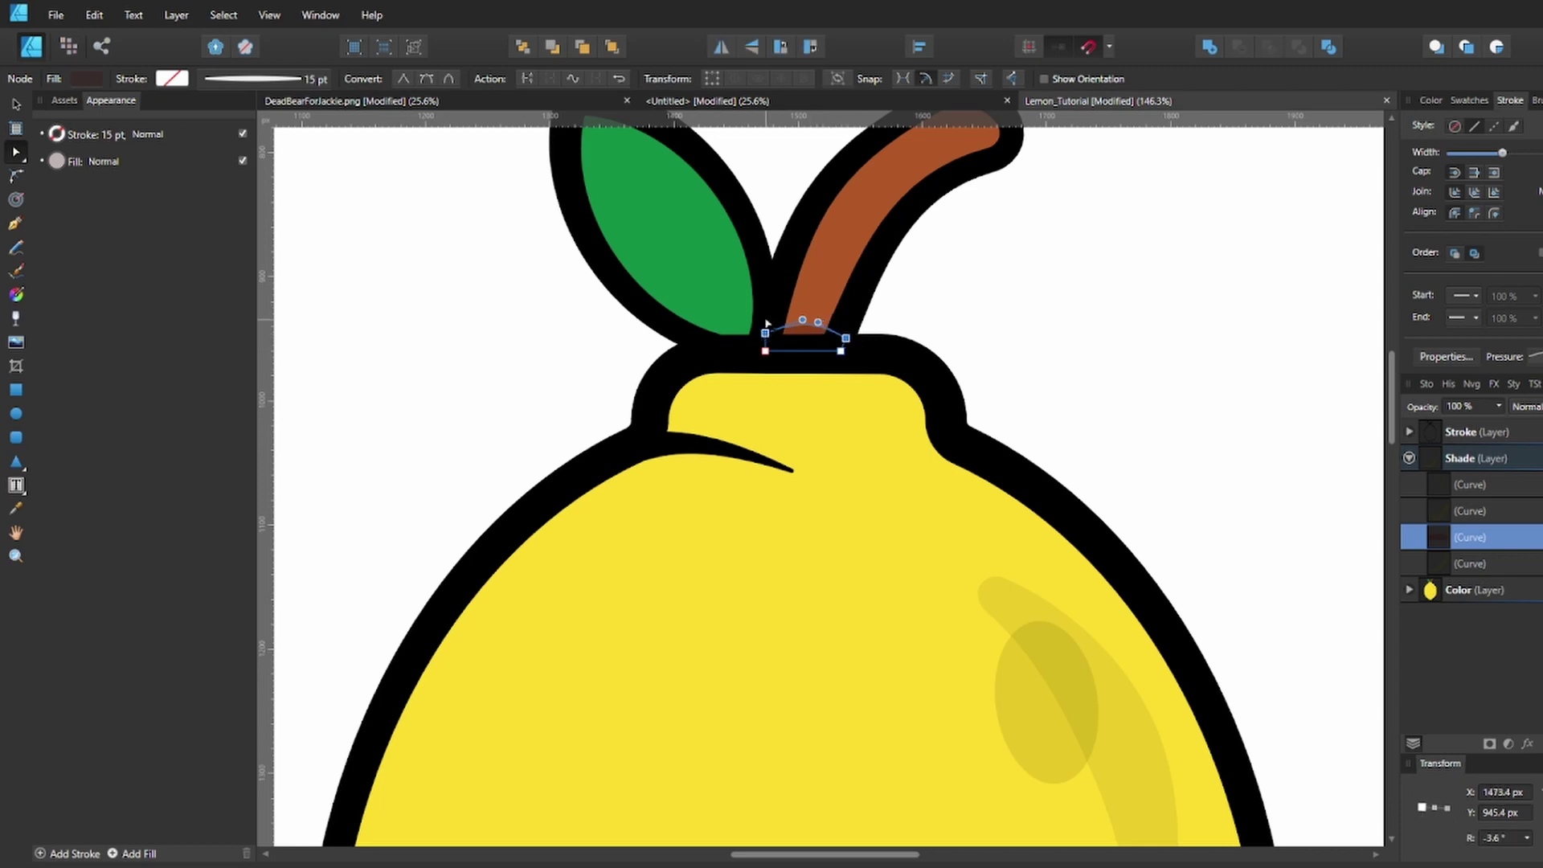
key("shift+Up")
left_click(1018, 283)
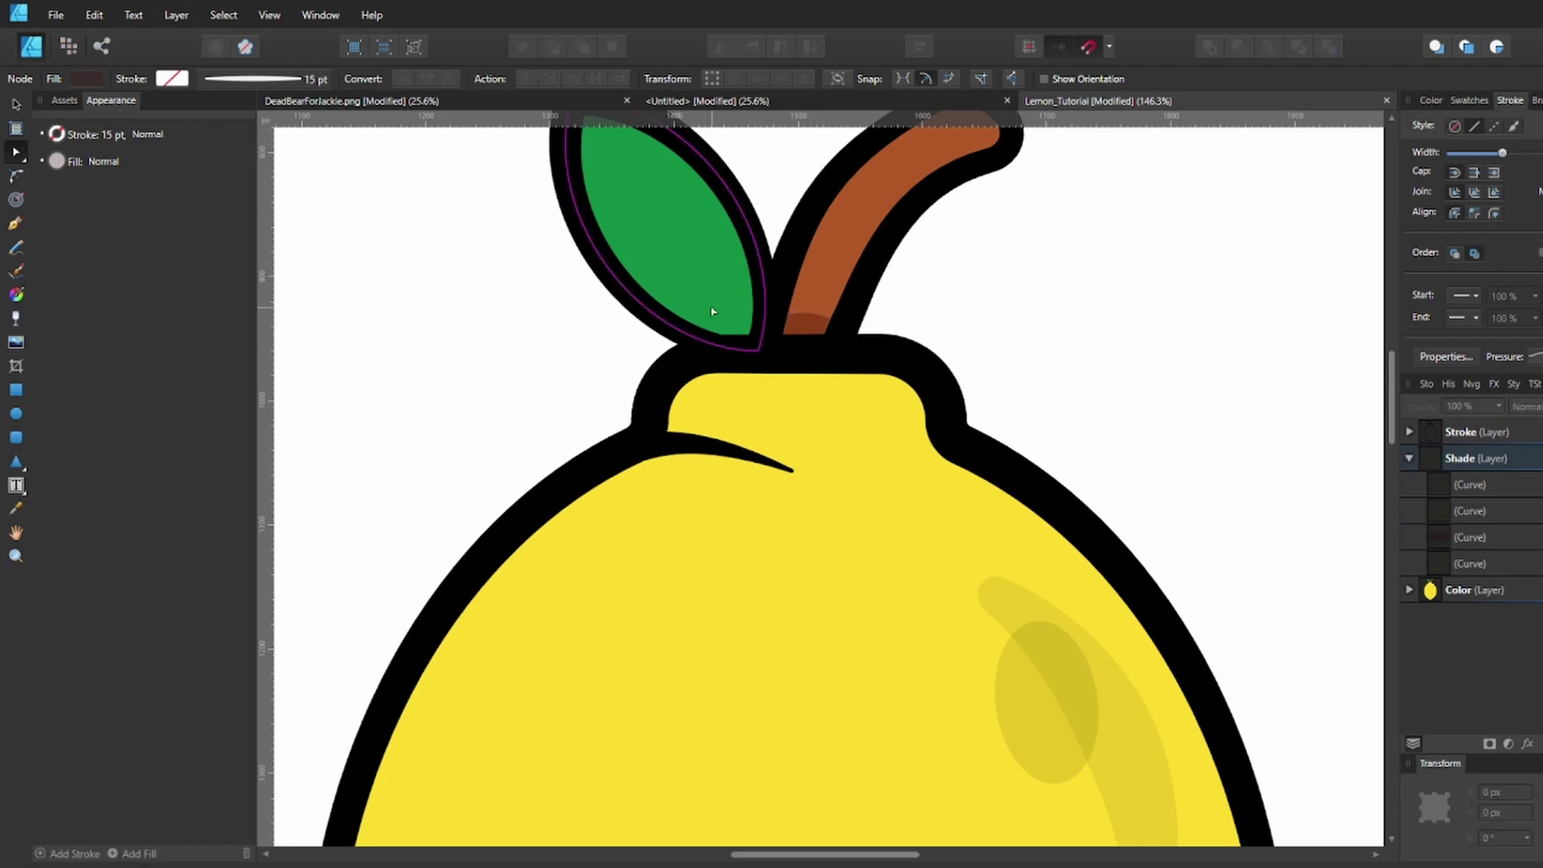
Draw a closed curved shape over the leaf's base with the Pen tool, at the top of the Shade layer
left_click(711, 312)
left_click(1455, 487)
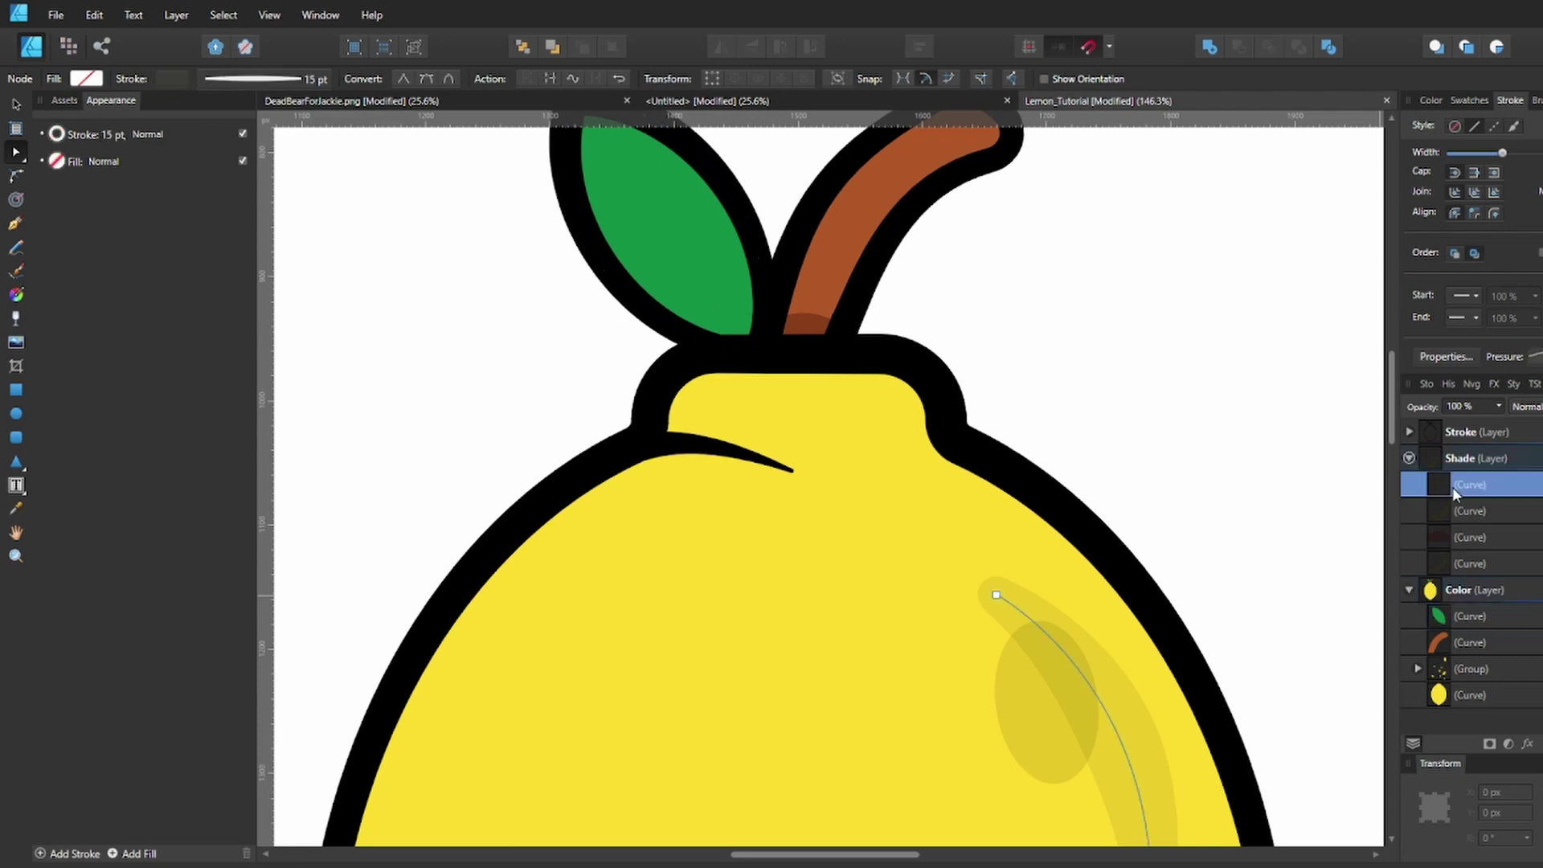
key("p")
left_click_drag(700, 354, 731, 314)
key("a")
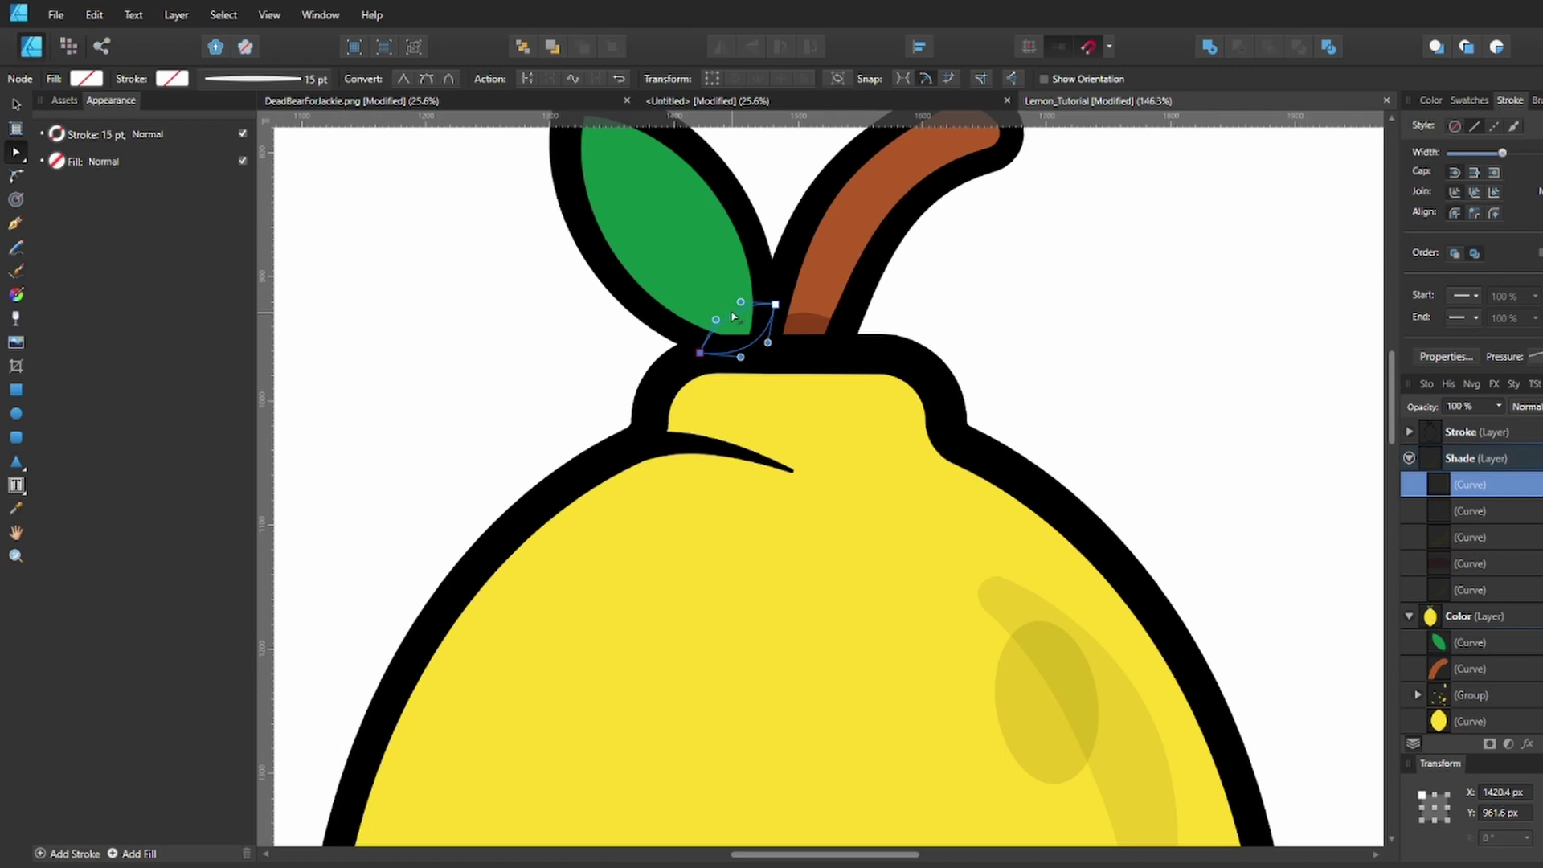
Fill the leaf shading with the leaf's green at 90 black (K), lower its opacity to a translucent shade, and save the document
left_click(84, 79)
left_click_drag(236, 110, 634, 209)
left_click(90, 114)
left_click(251, 225)
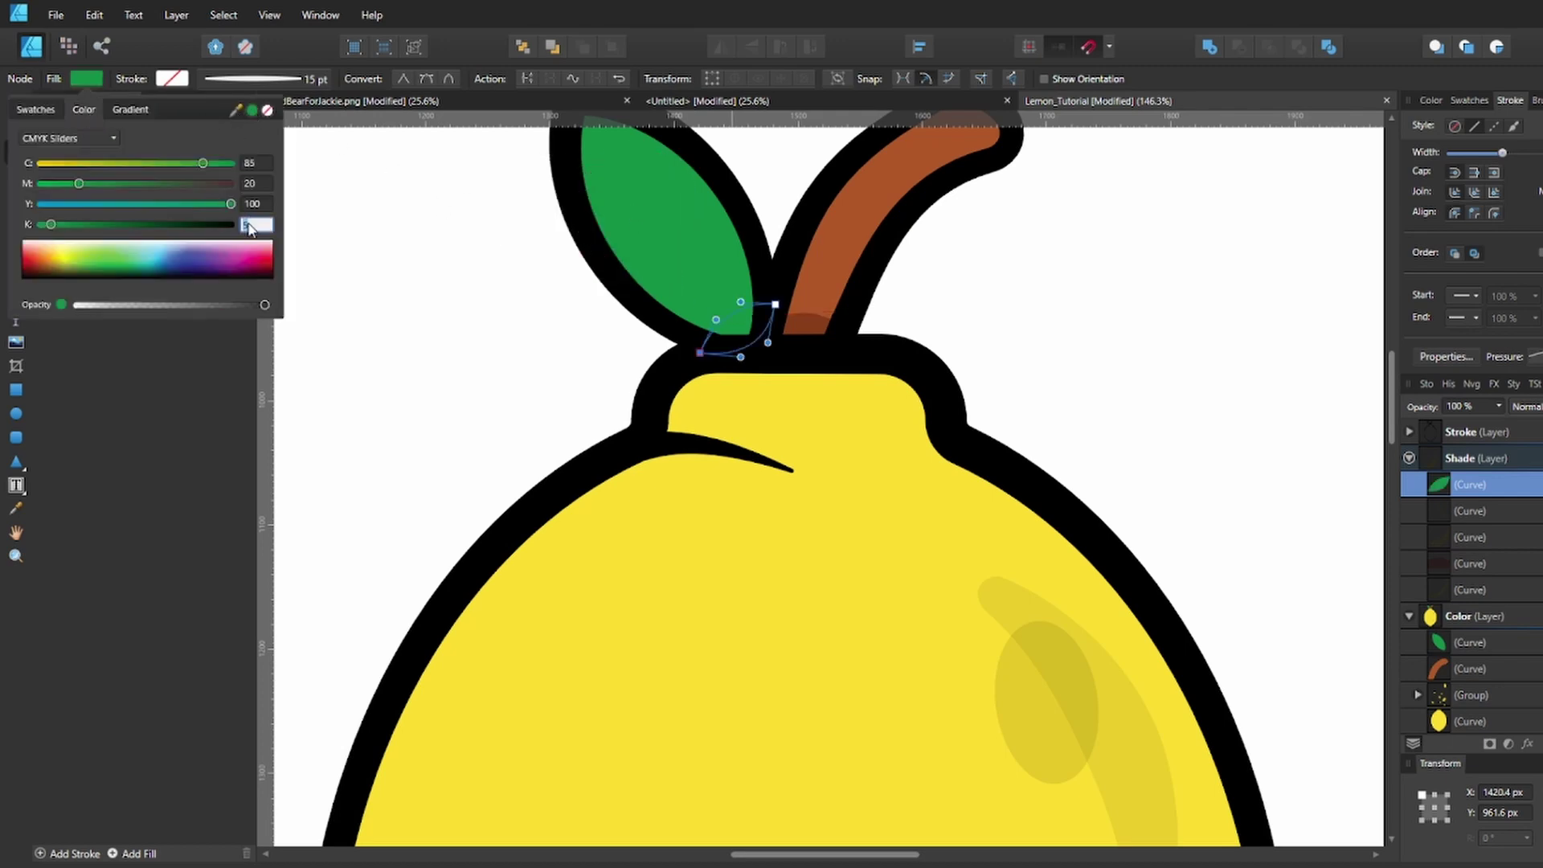
type("90")
key("Return")
left_click(145, 305)
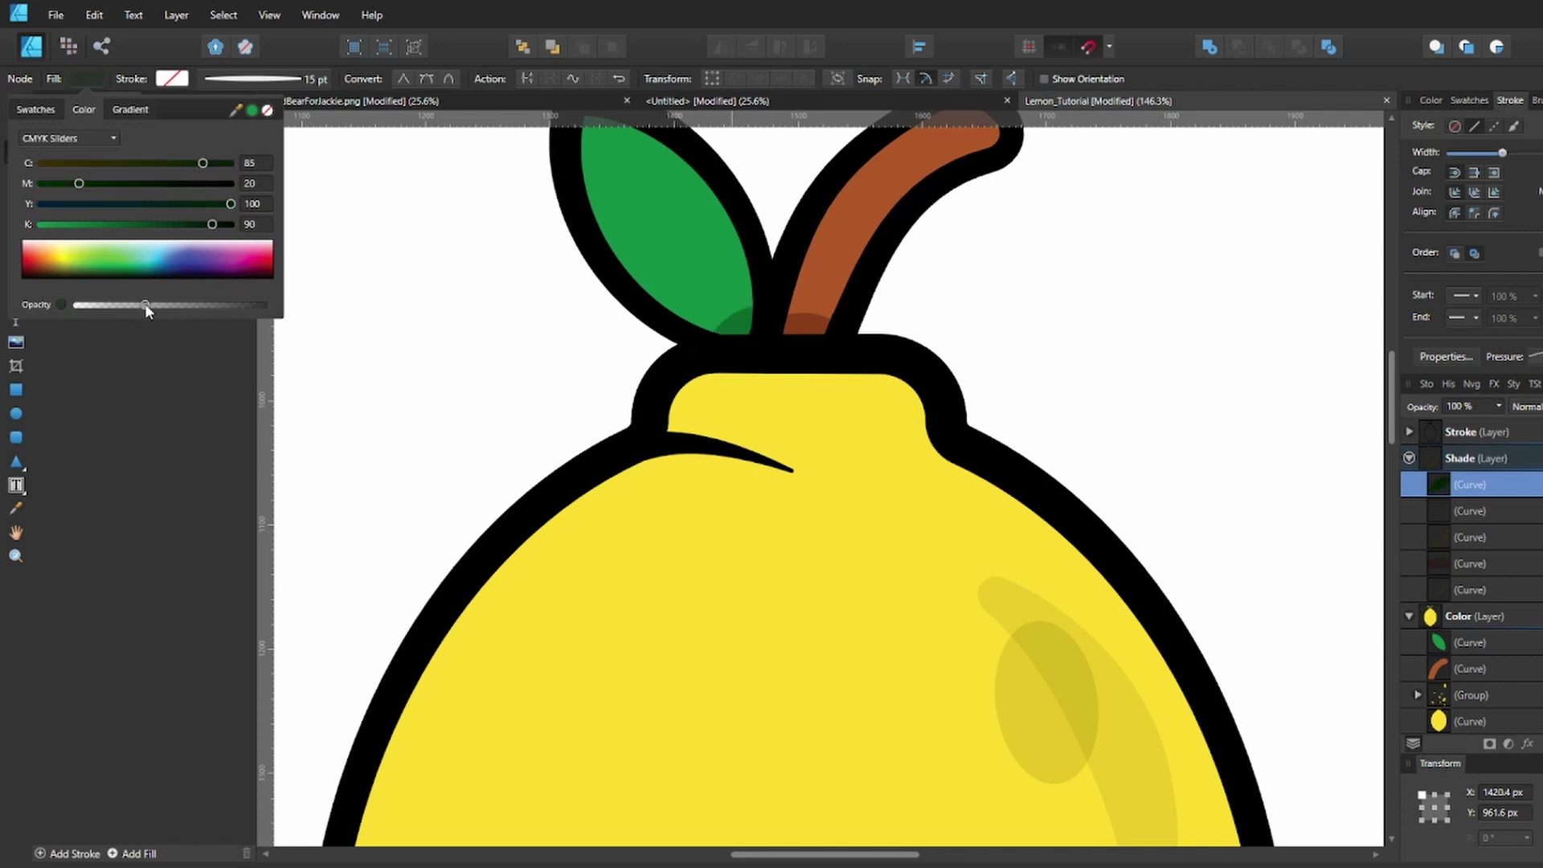
left_click(368, 367)
key("ctrl+s")
key("ctrl+0")
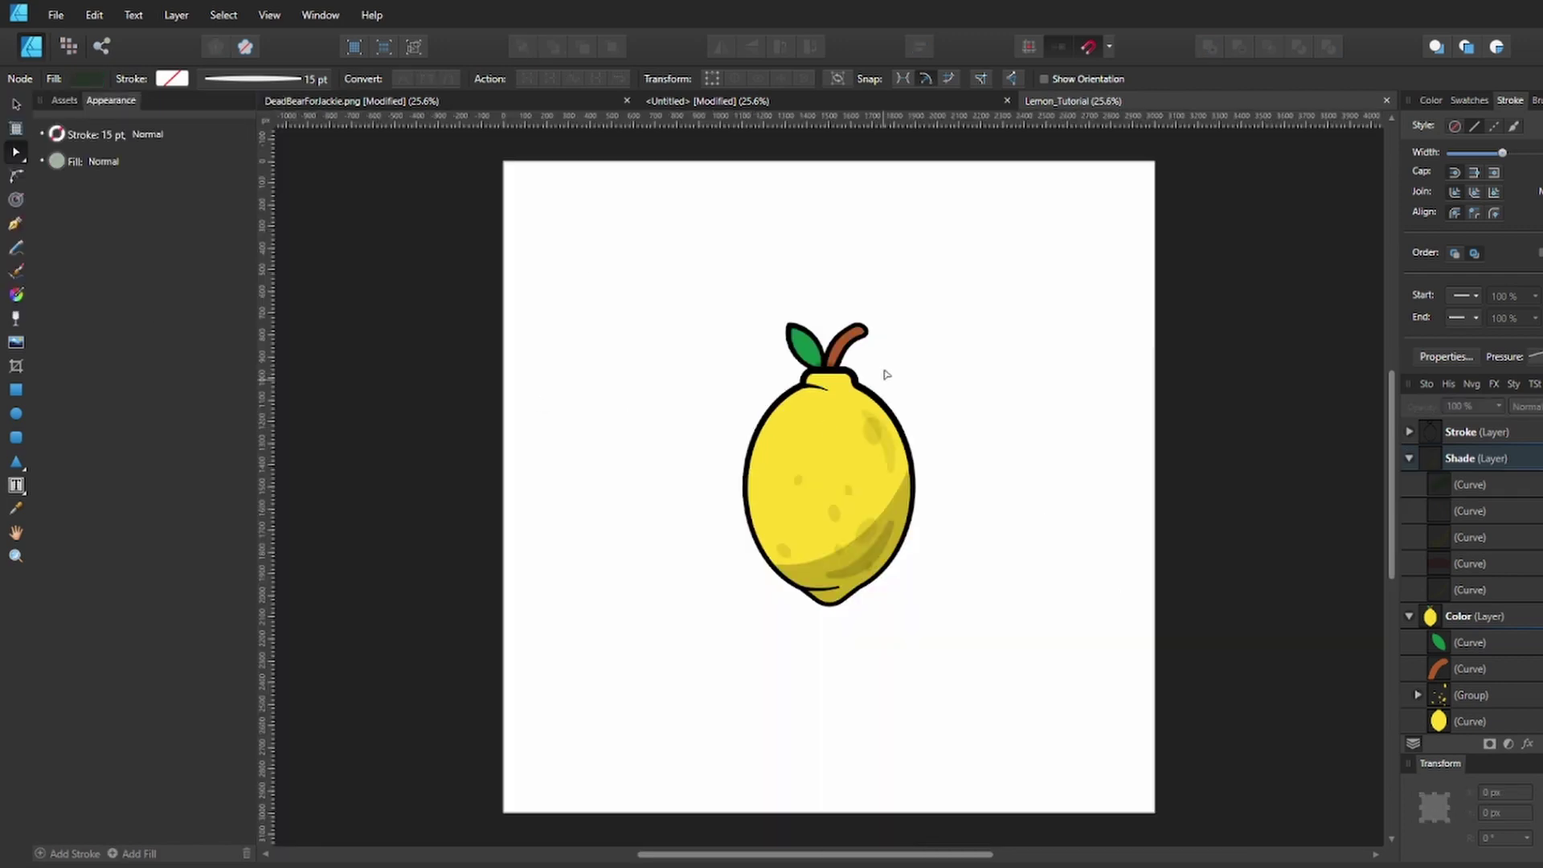
scroll(736, 359, "up", 8)
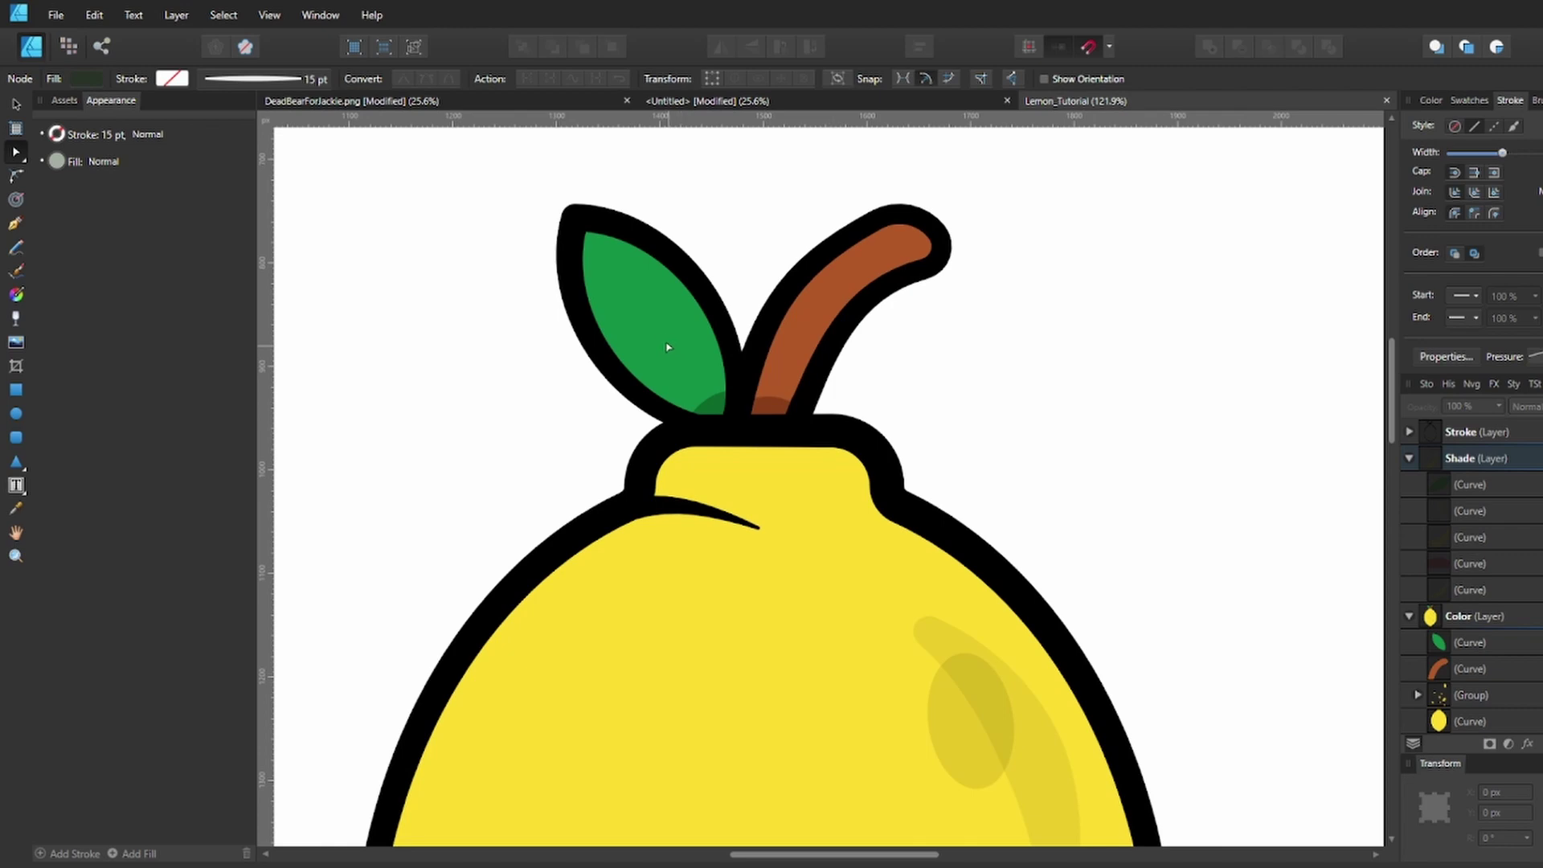
scroll(468, 412, "down", 4)
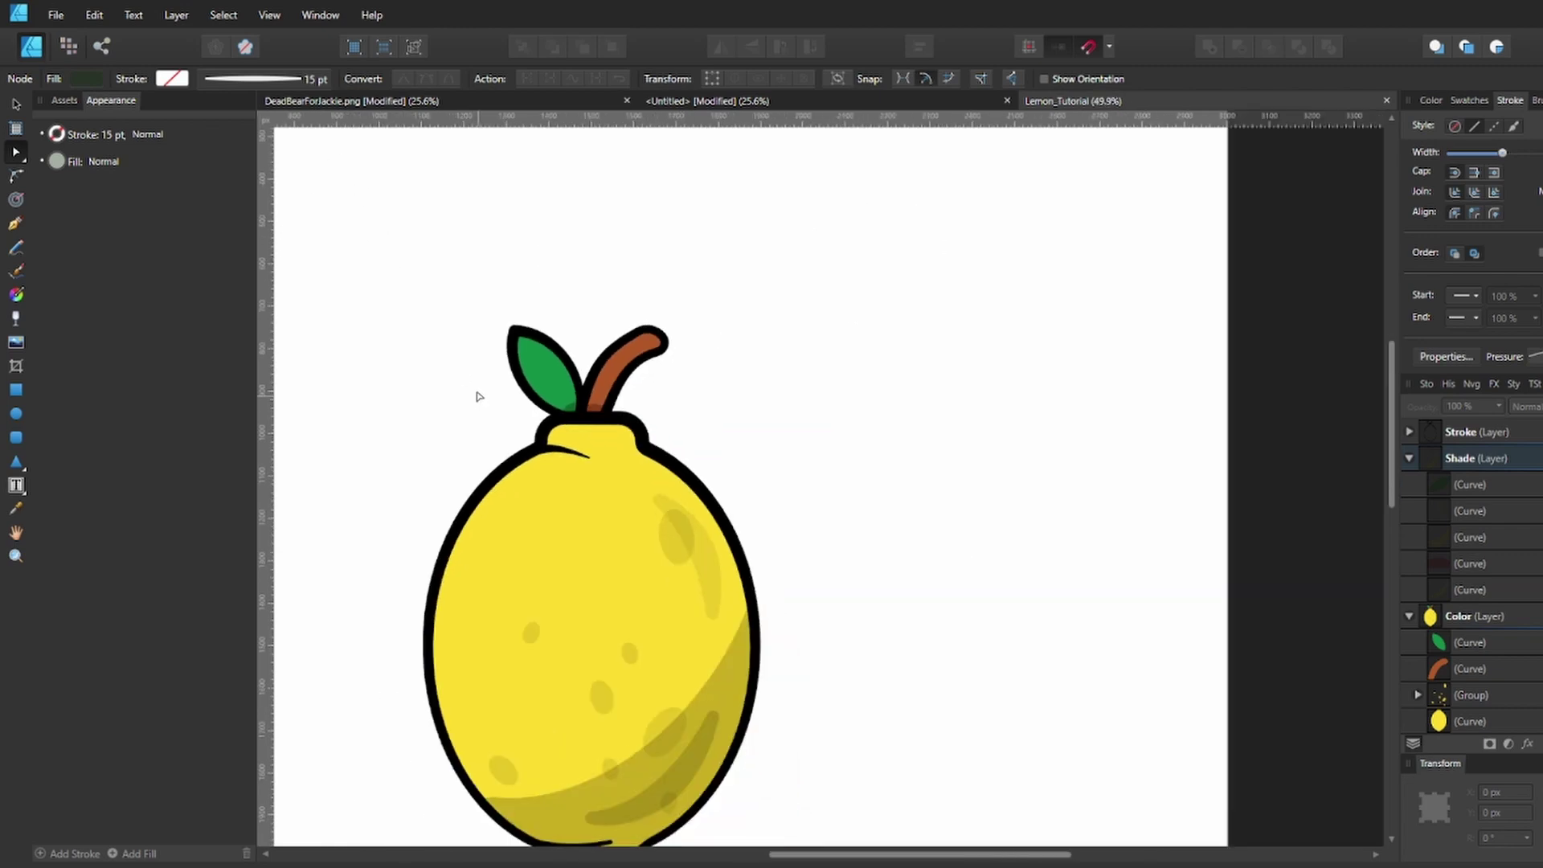
key("ctrl+0")
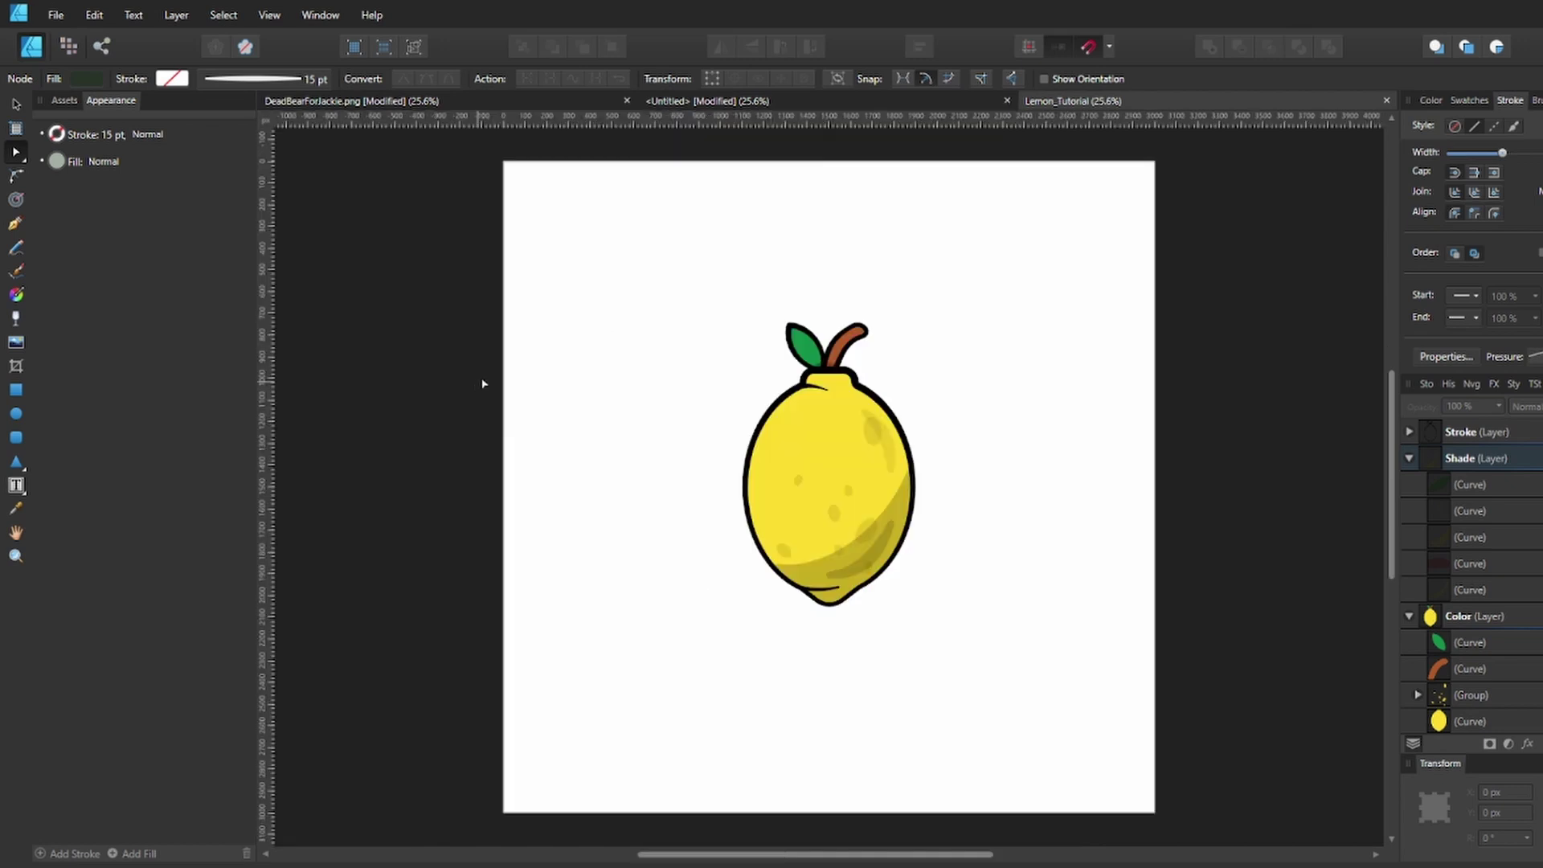
Add a new layer above the Shade layer and place a tilted ellipse, rotated about 52°, on the lemon's upper left
key("v")
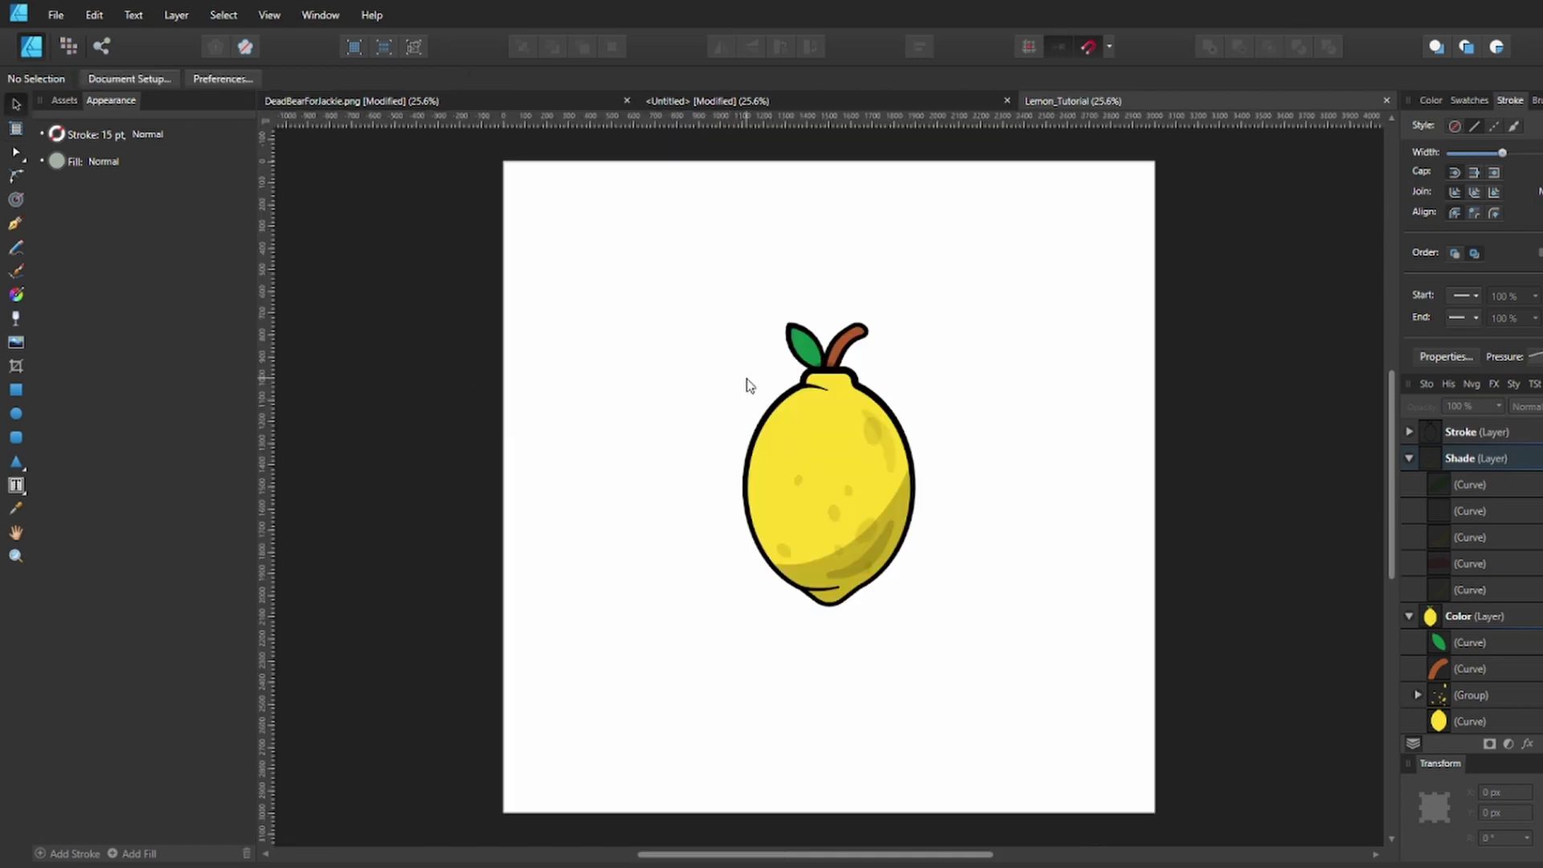
left_click(1408, 458)
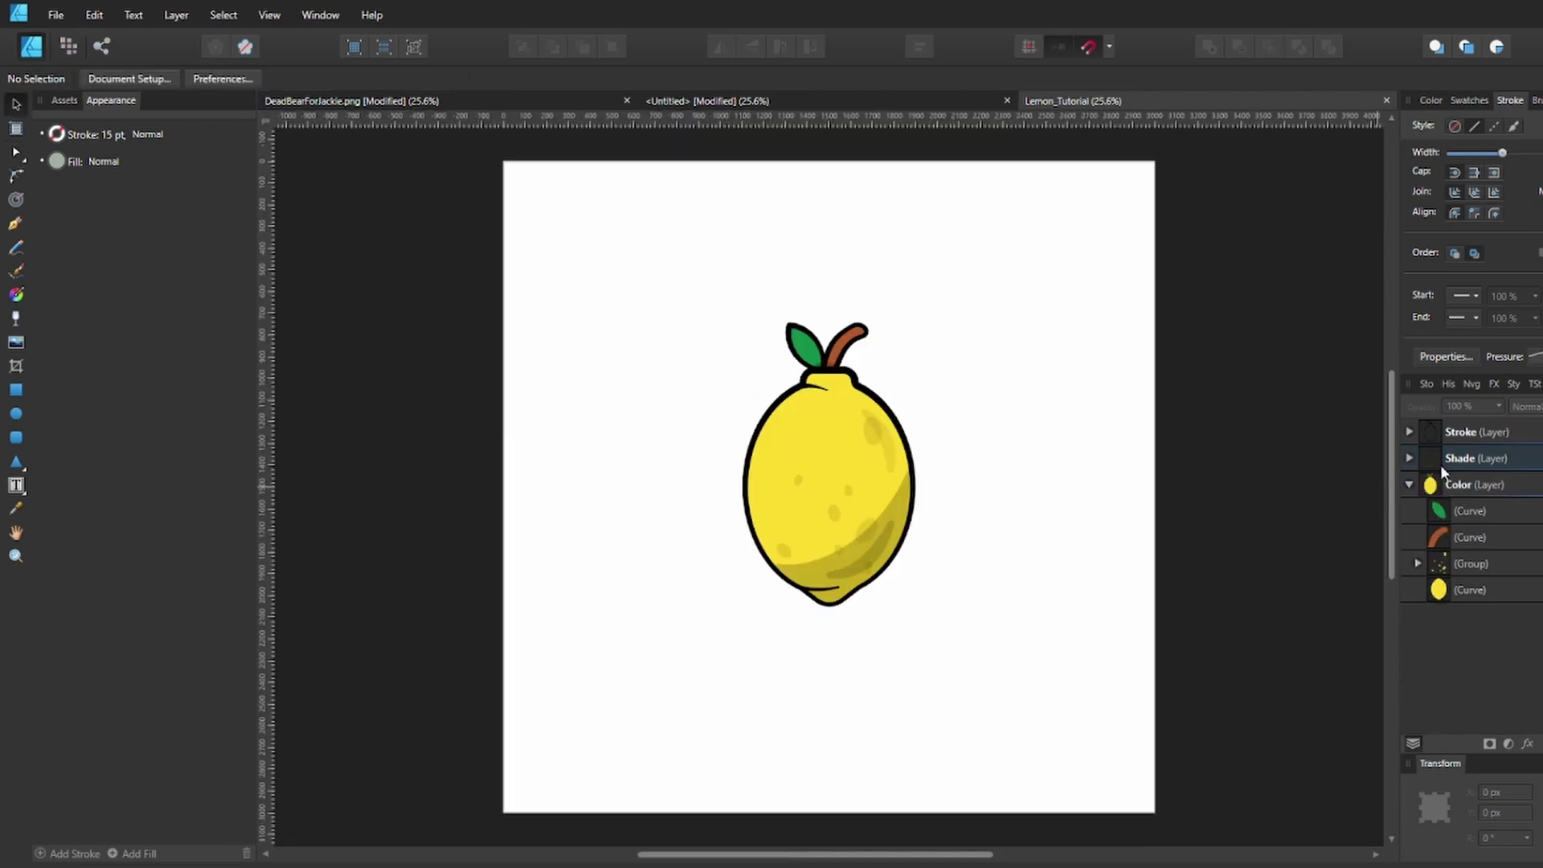
key("ctrl+shift+n")
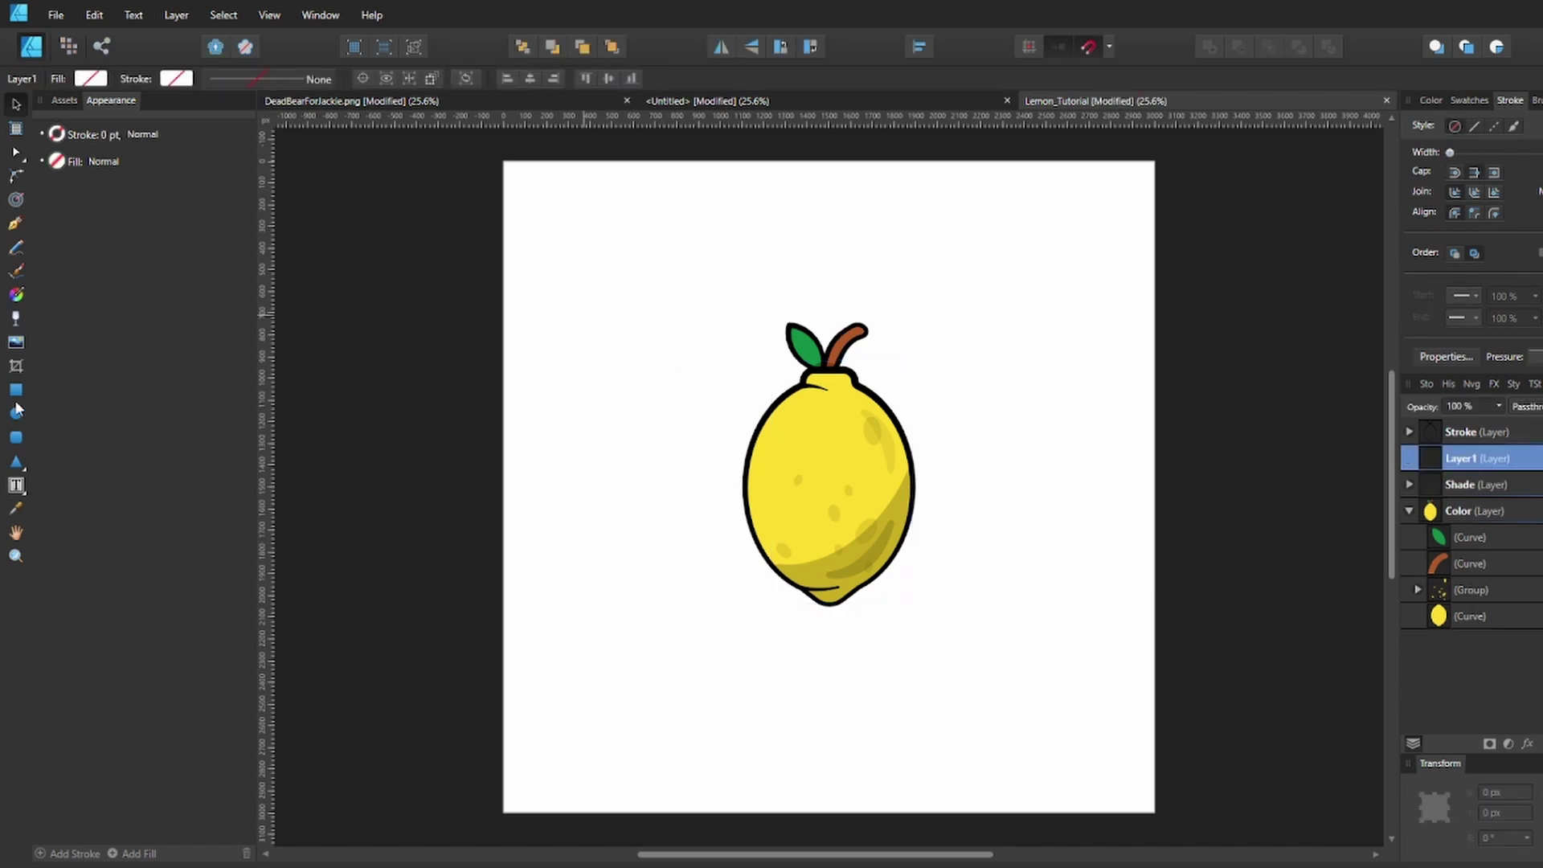
left_click(16, 414)
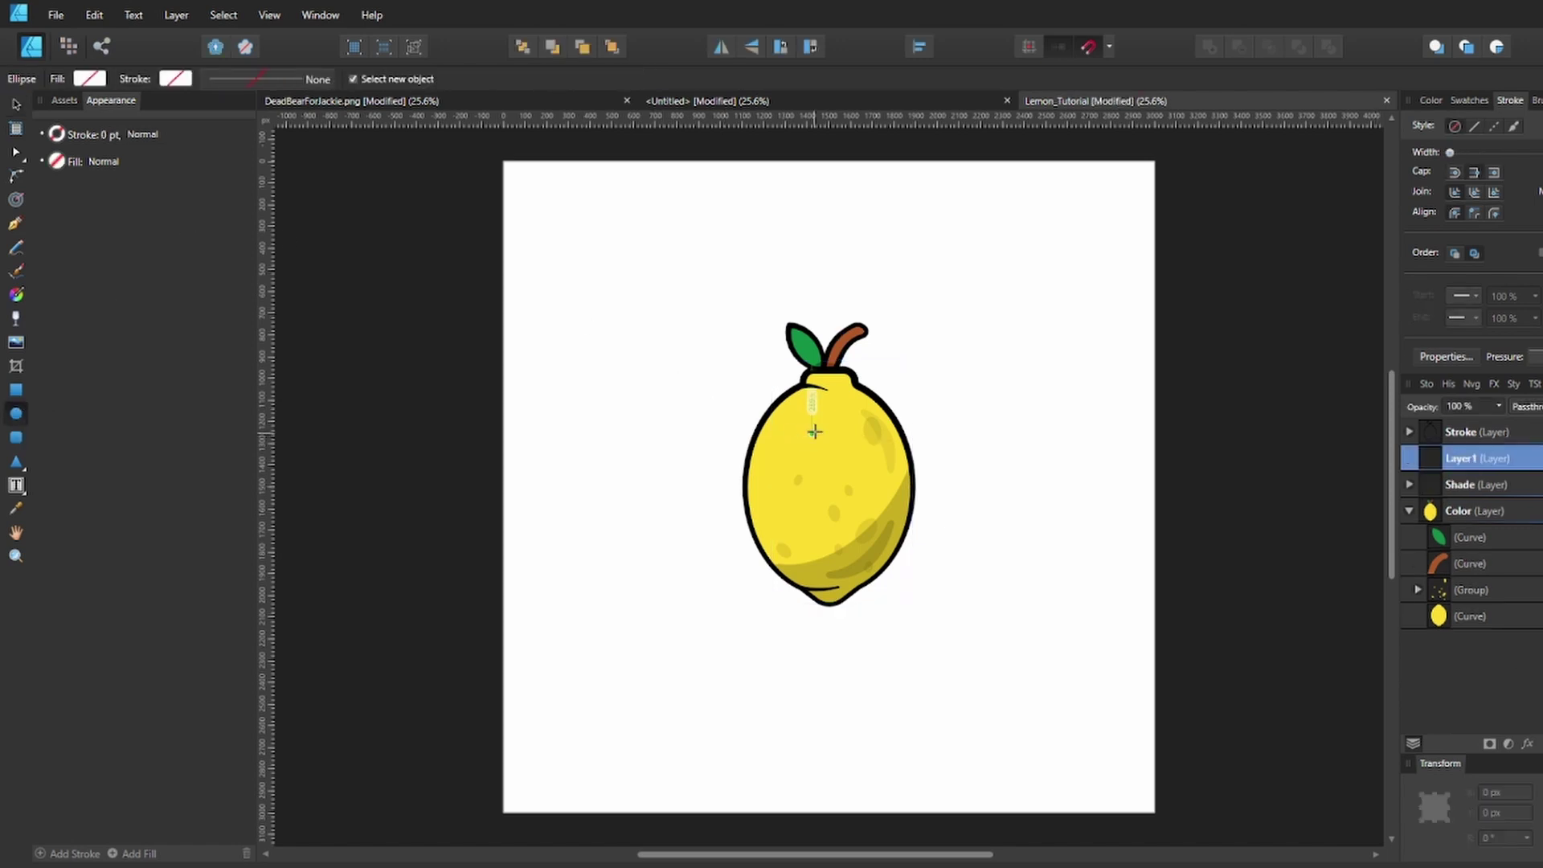
left_click_drag(788, 405, 826, 349)
scroll(845, 407, "up", 2)
key("v")
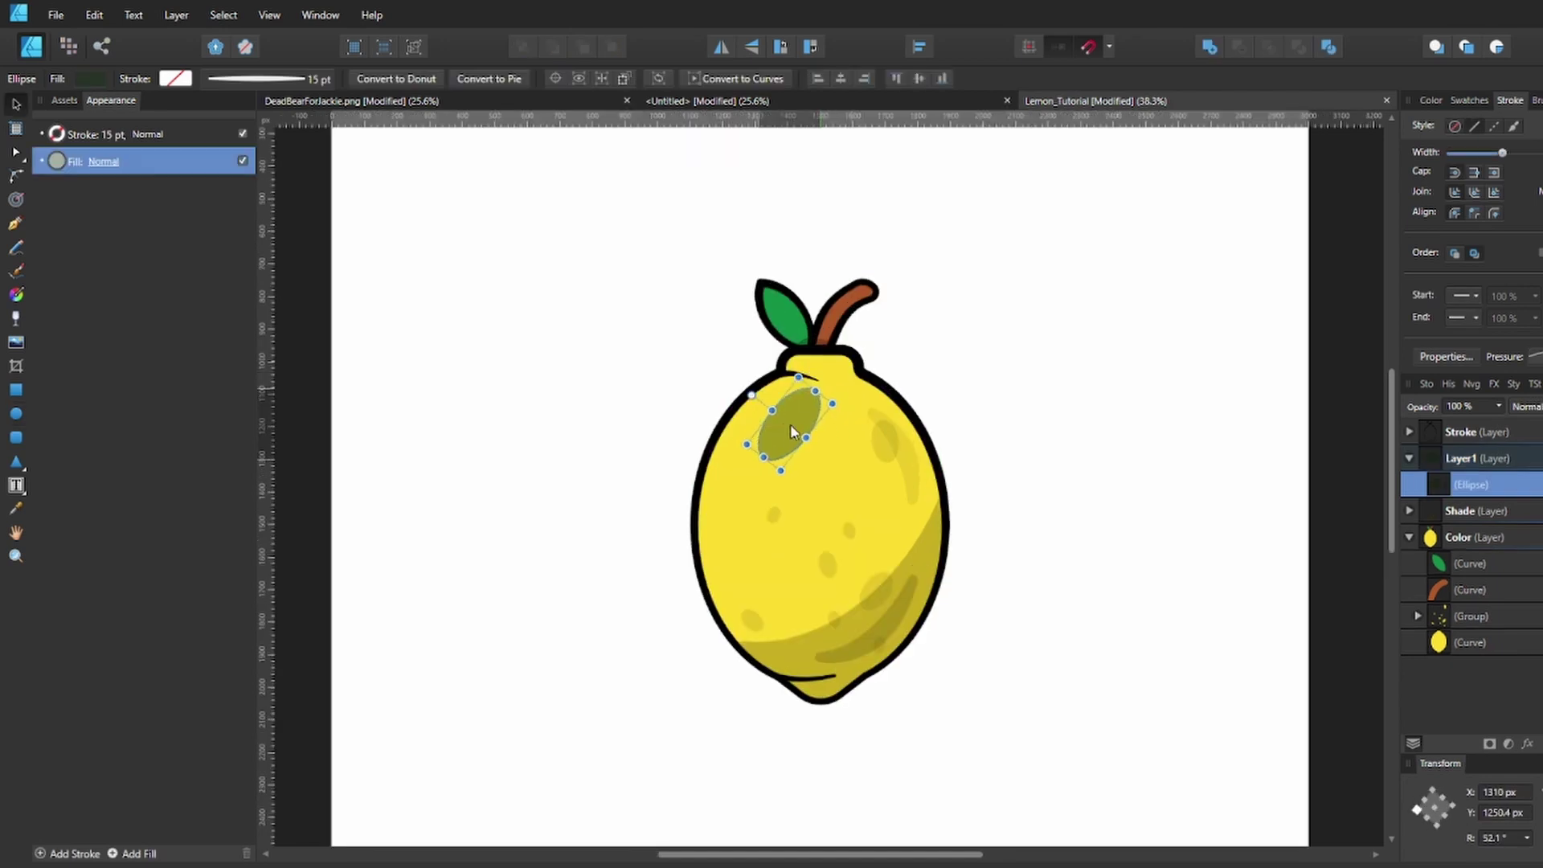
left_click_drag(789, 422, 765, 435)
Recolor the tilted highlight ellipse with the lemon's yellow and show its color as a lightness slider
left_click(94, 80)
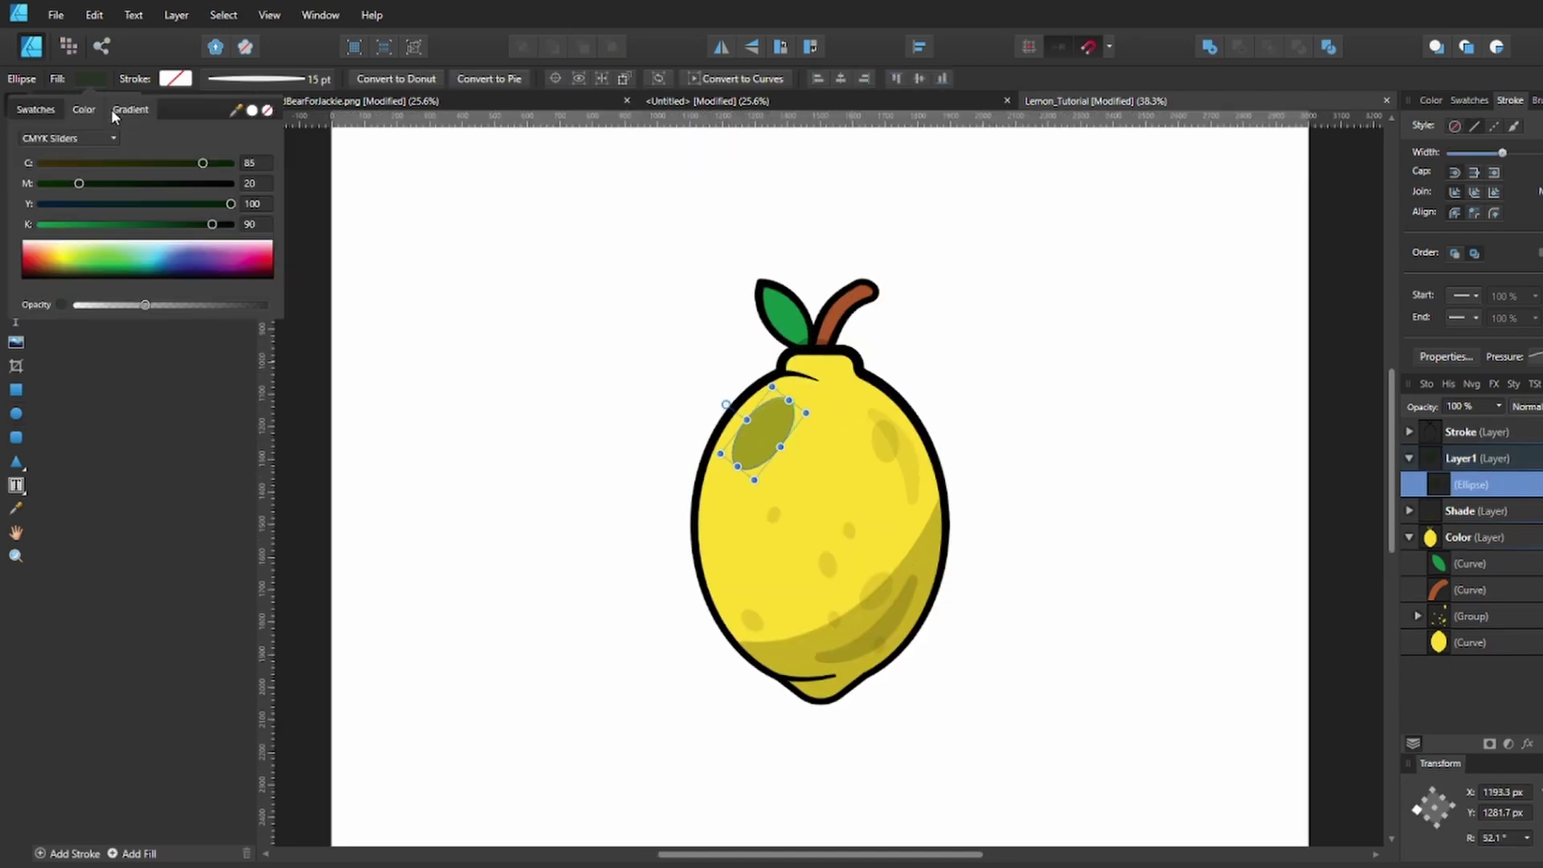
left_click(97, 137)
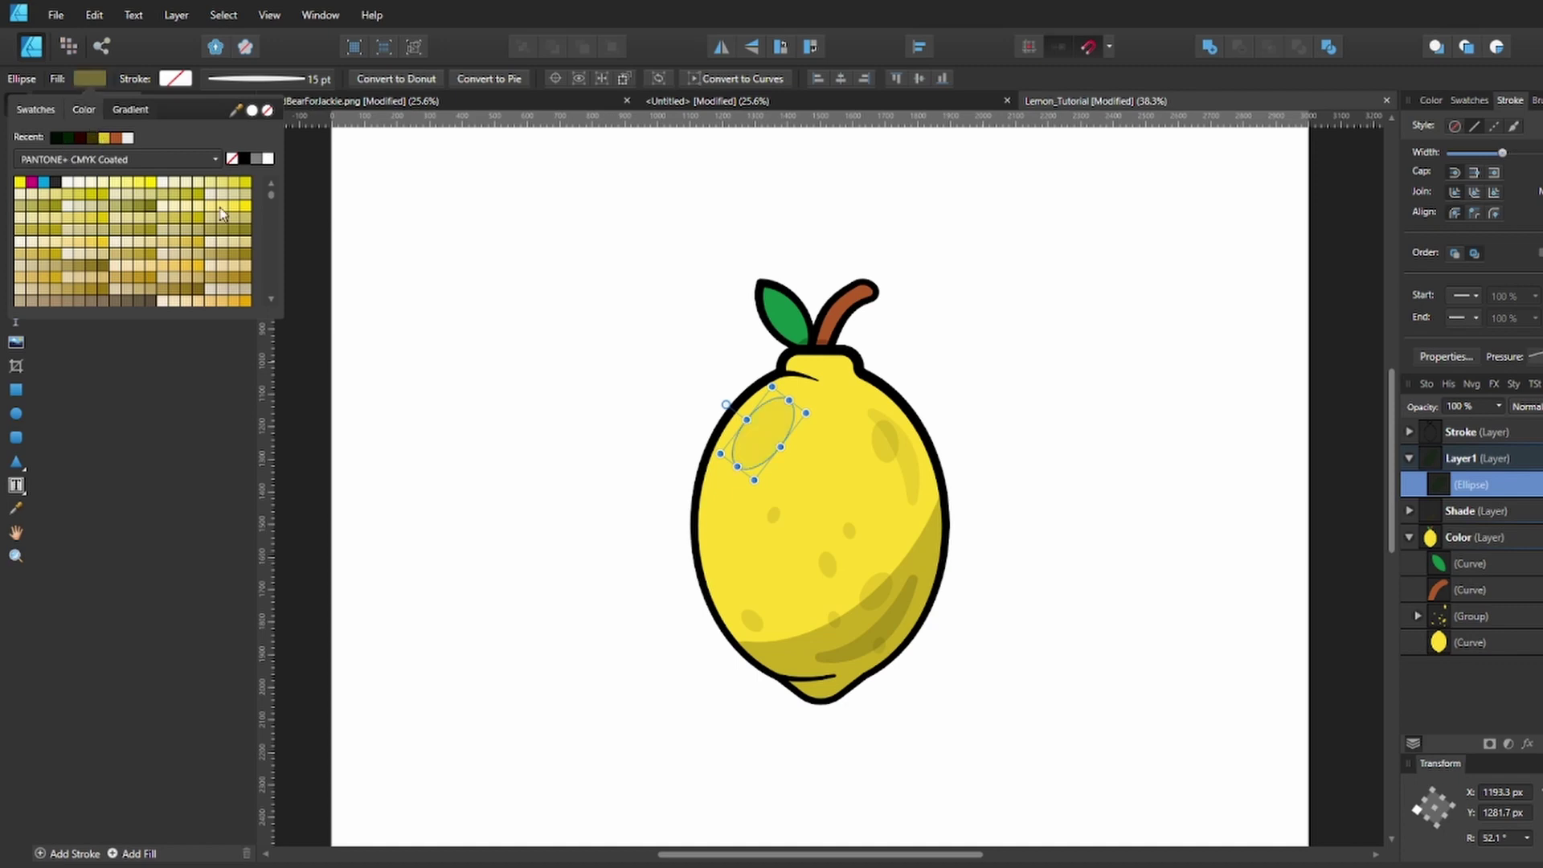
left_click(84, 109)
left_click(90, 139)
left_click(103, 319)
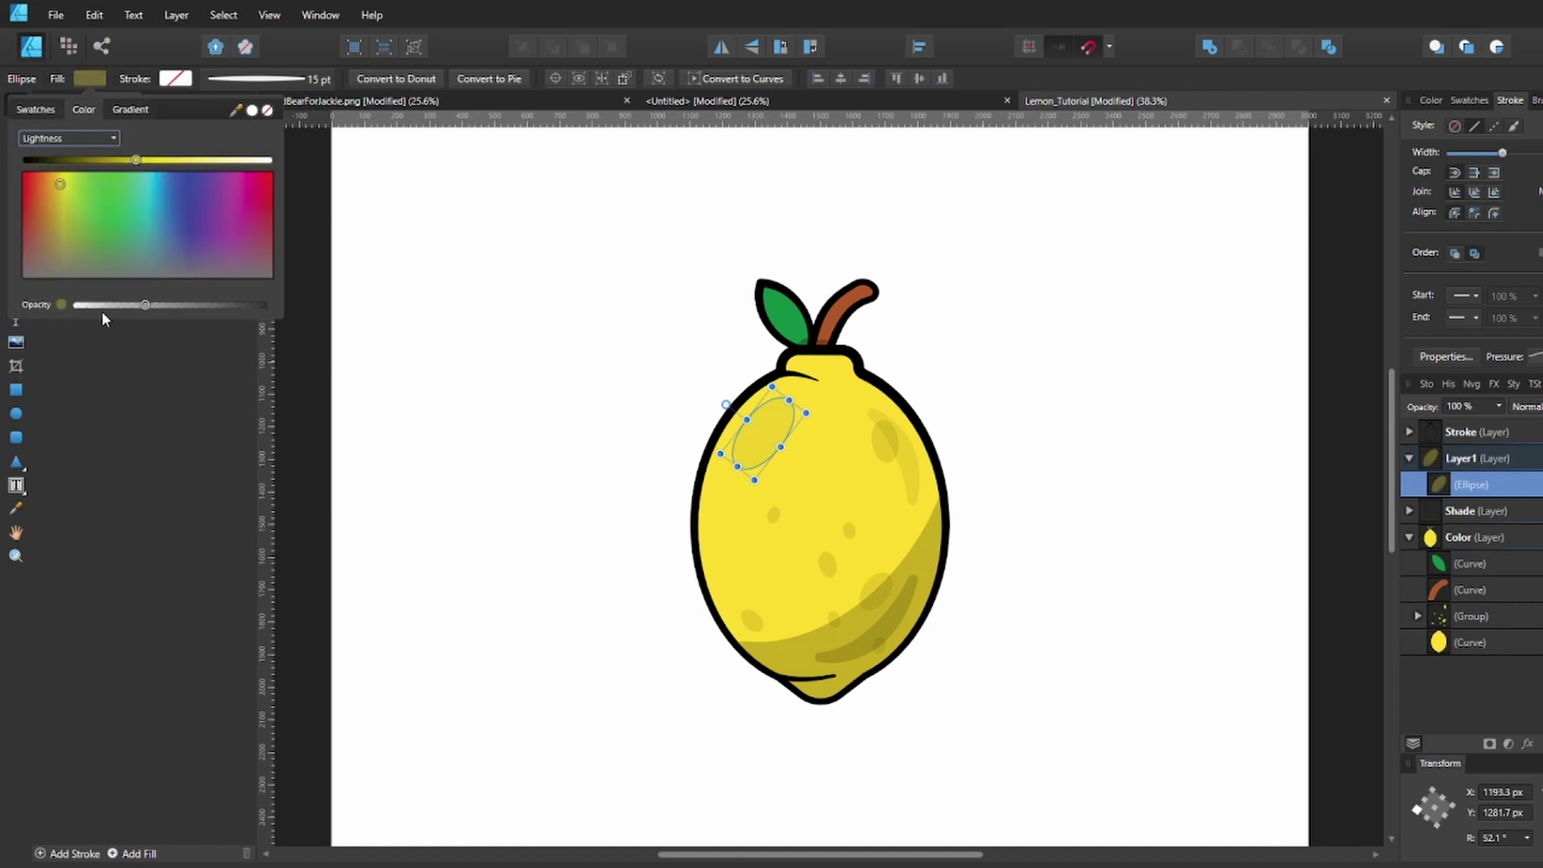
scroll(819, 421, "up", 2)
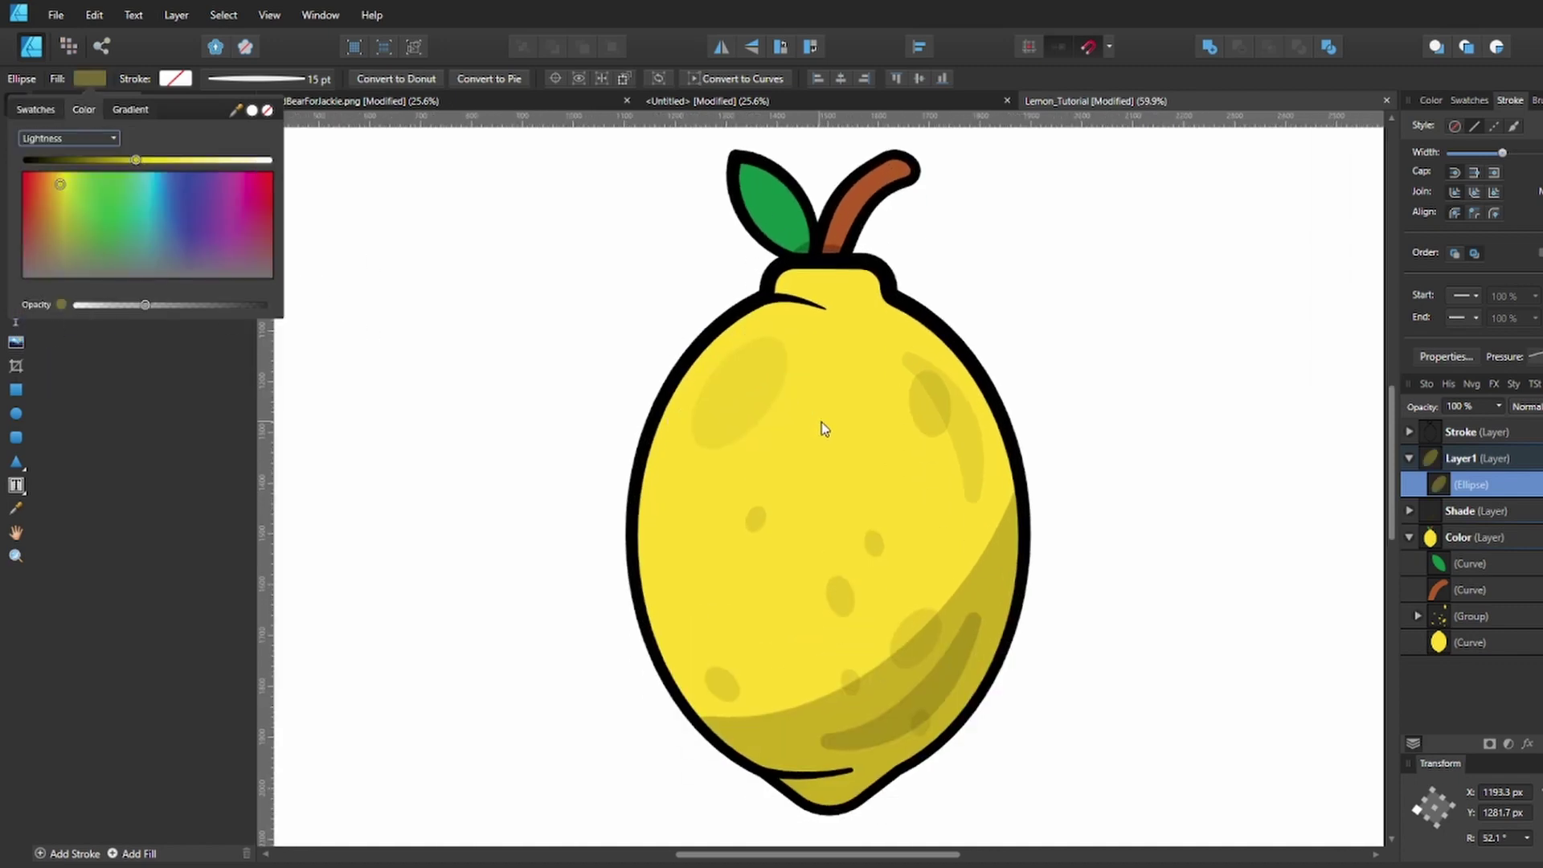
Lighten the highlight ellipse's fill to a pale cream, raise its opacity to nearly solid, and save the document
left_click_drag(804, 409, 816, 435)
left_click(90, 78)
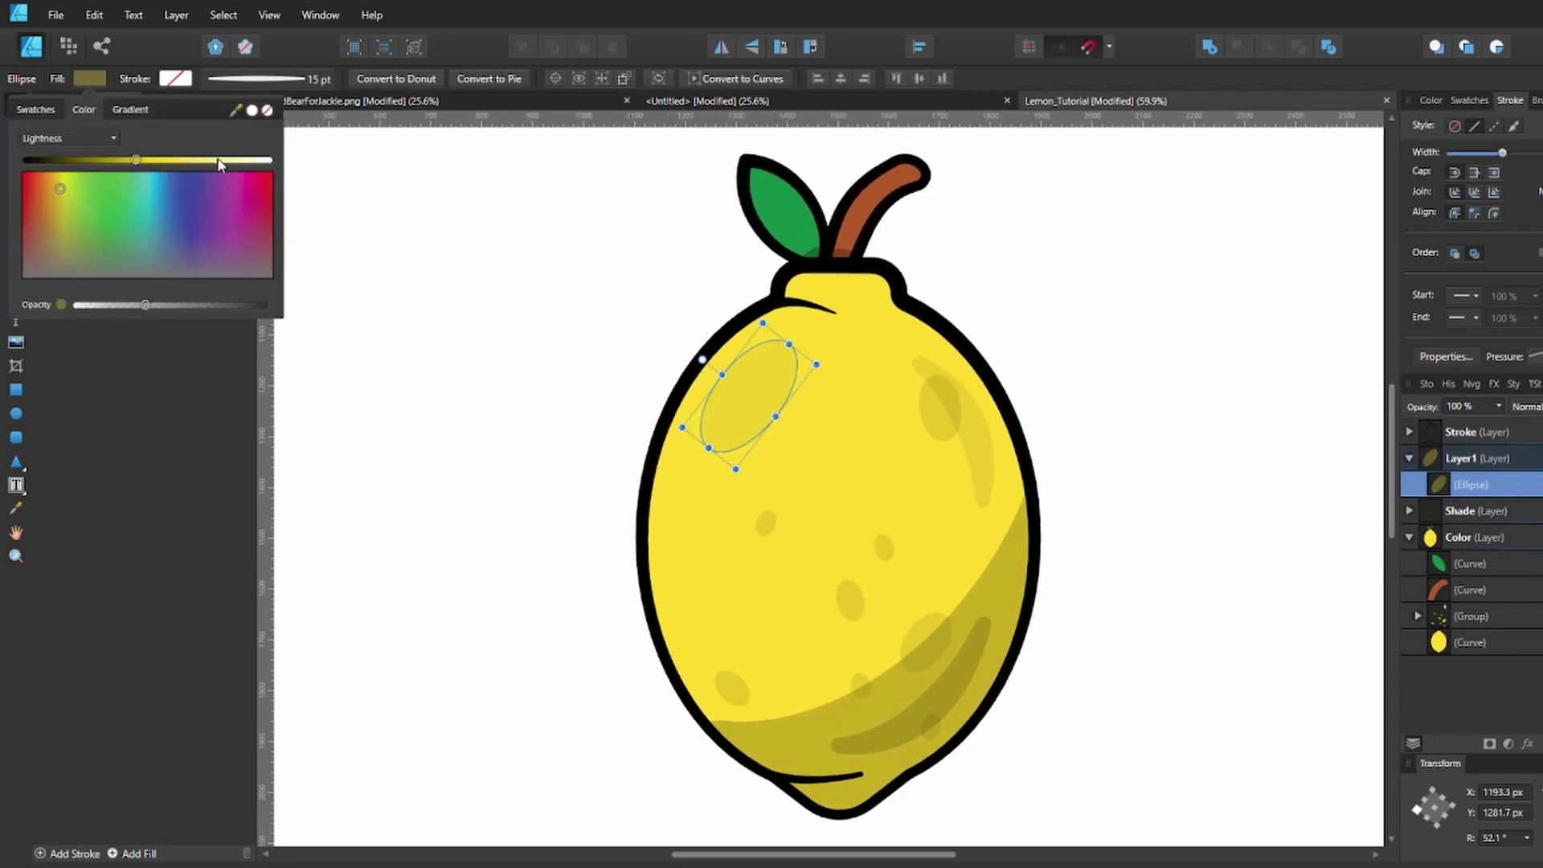
left_click_drag(222, 160, 266, 160)
left_click_drag(207, 305, 248, 304)
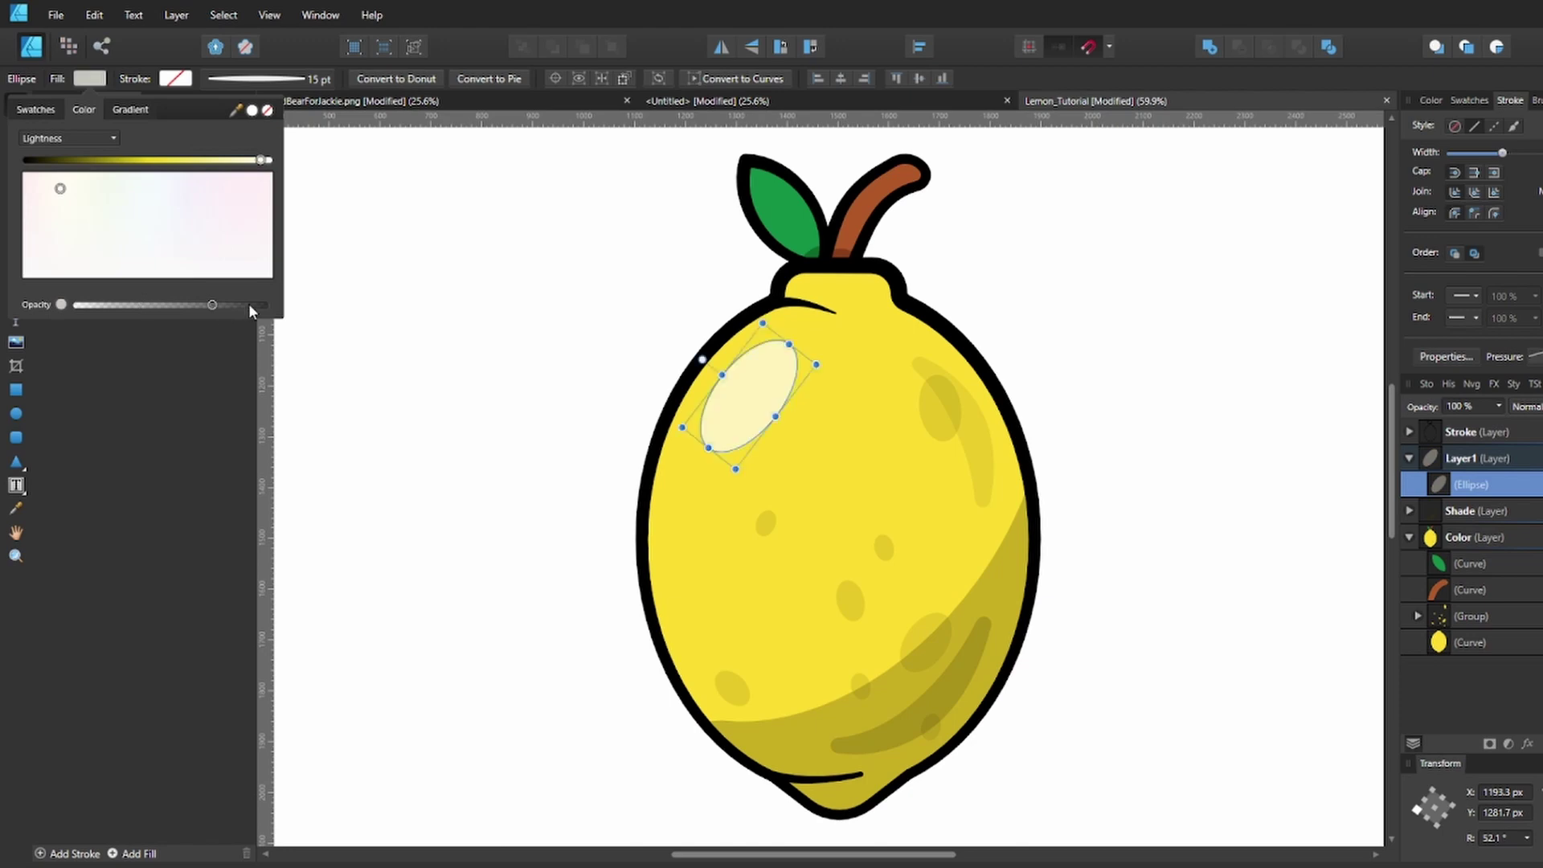
left_click(245, 160)
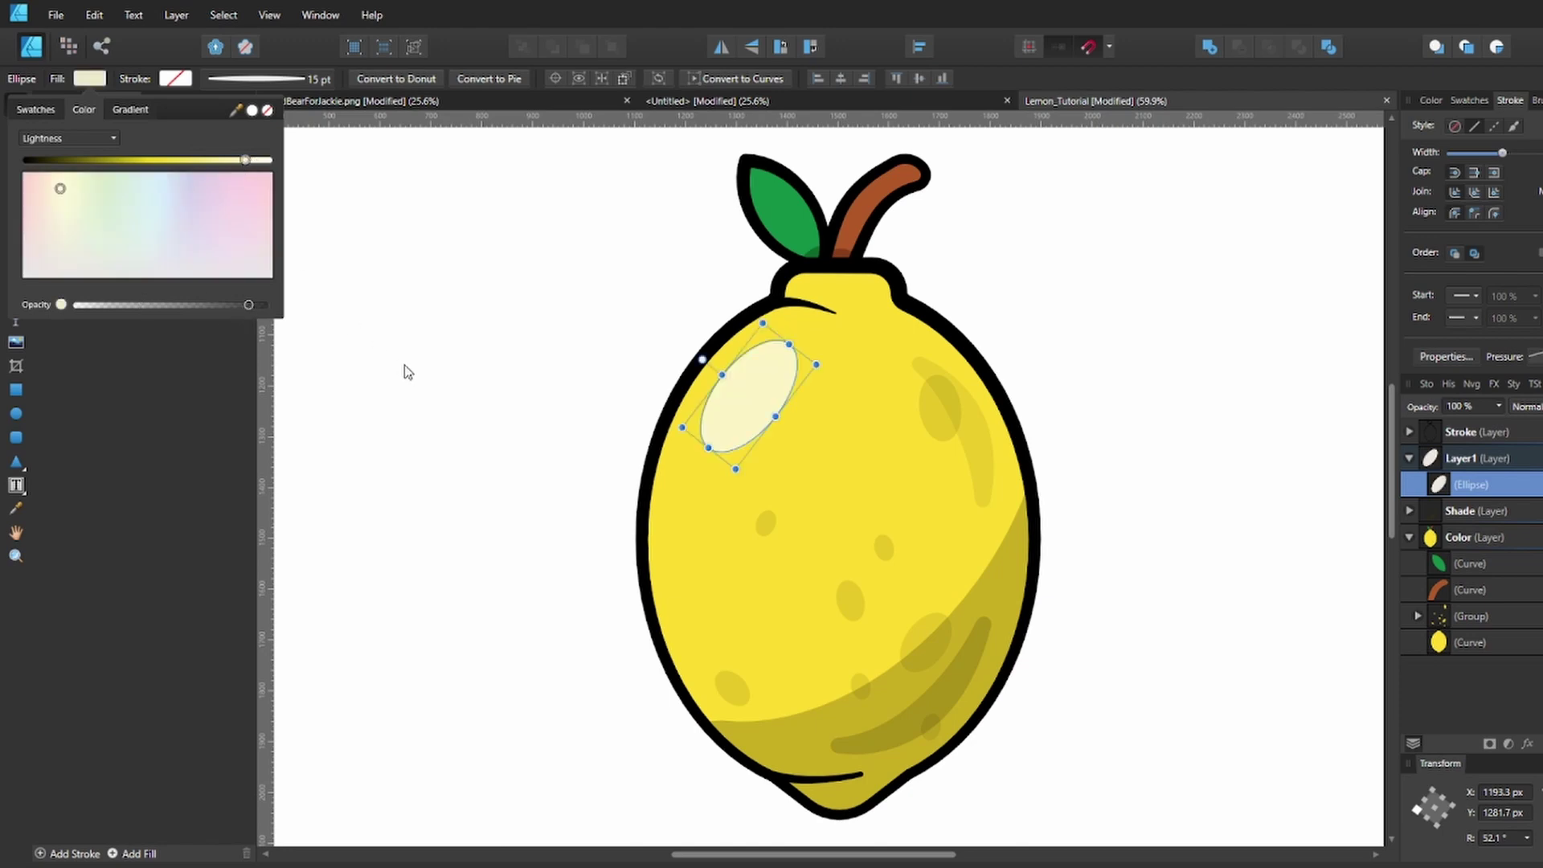
left_click(458, 387)
key("ctrl+s")
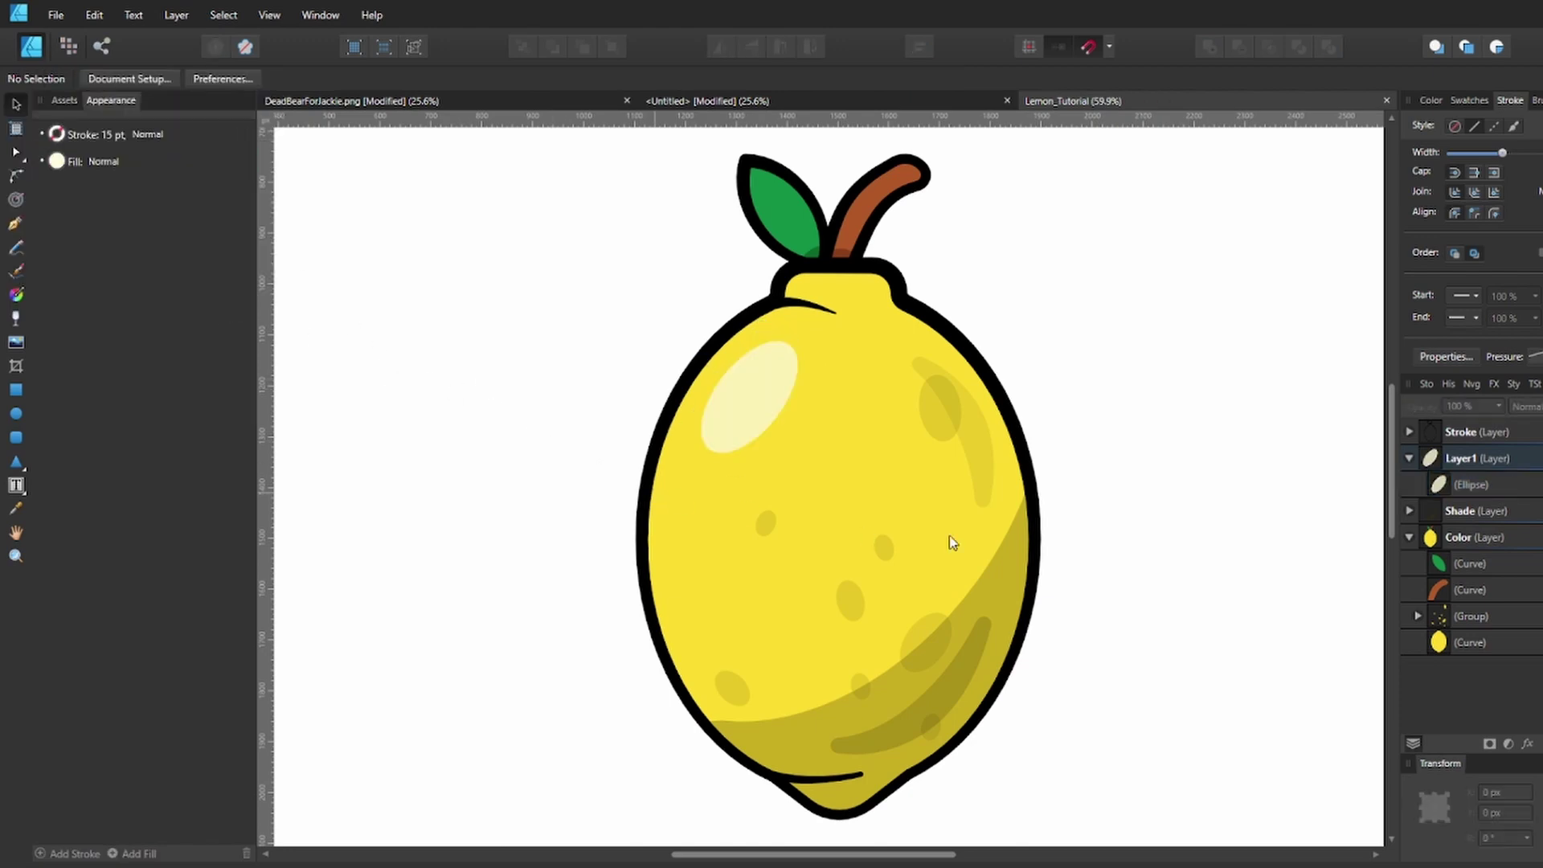
Add a small ellipse in the same cream below the large highlight, tilt it about -13°, and save the document
left_click(15, 413)
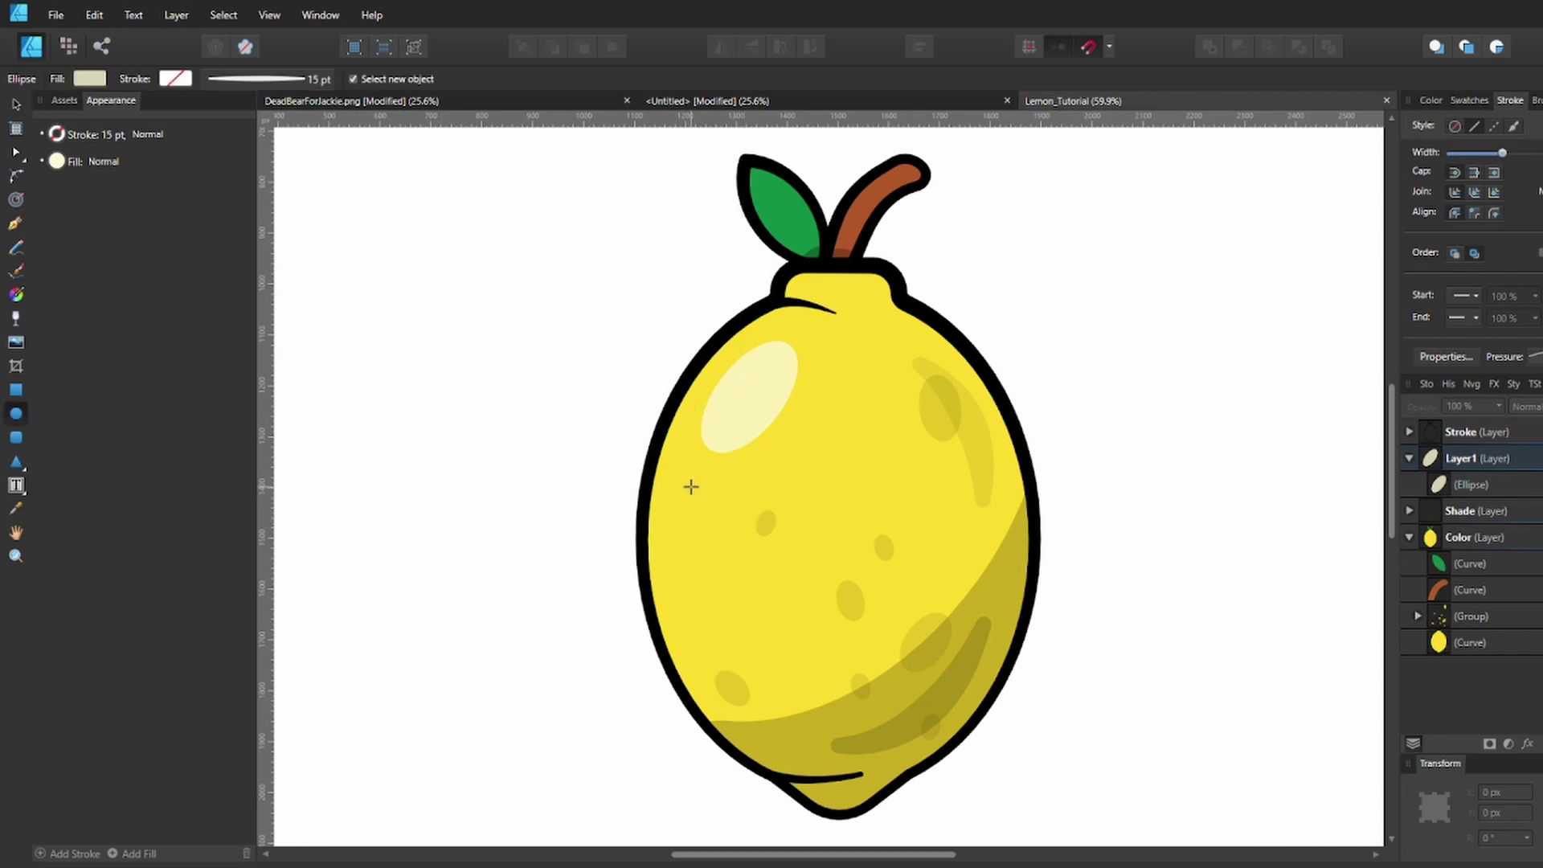
left_click_drag(689, 486, 753, 482)
key("v")
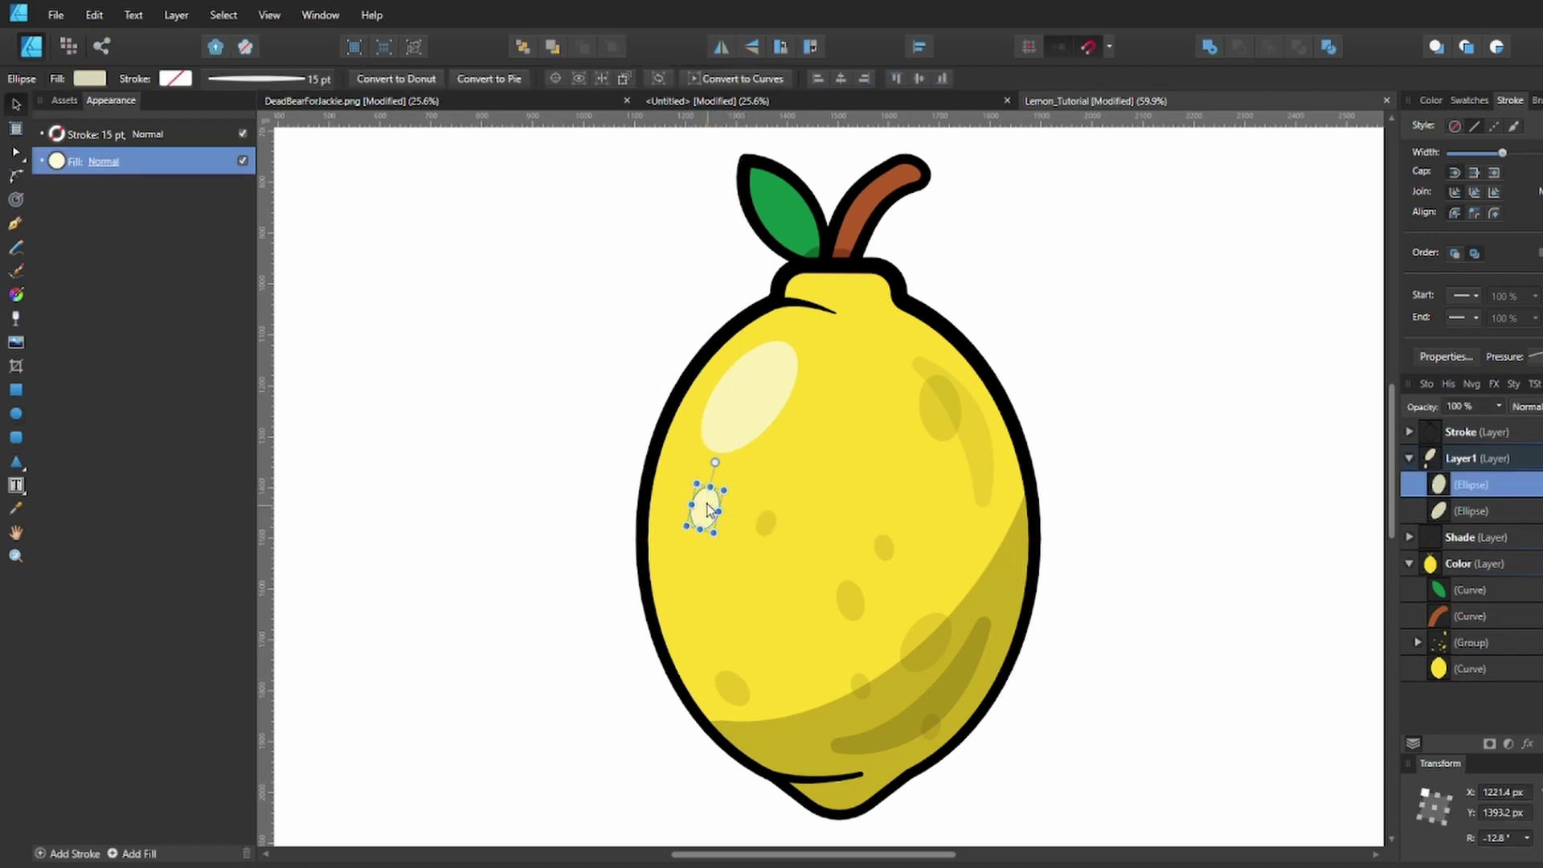
left_click(565, 549)
key("ctrl+s")
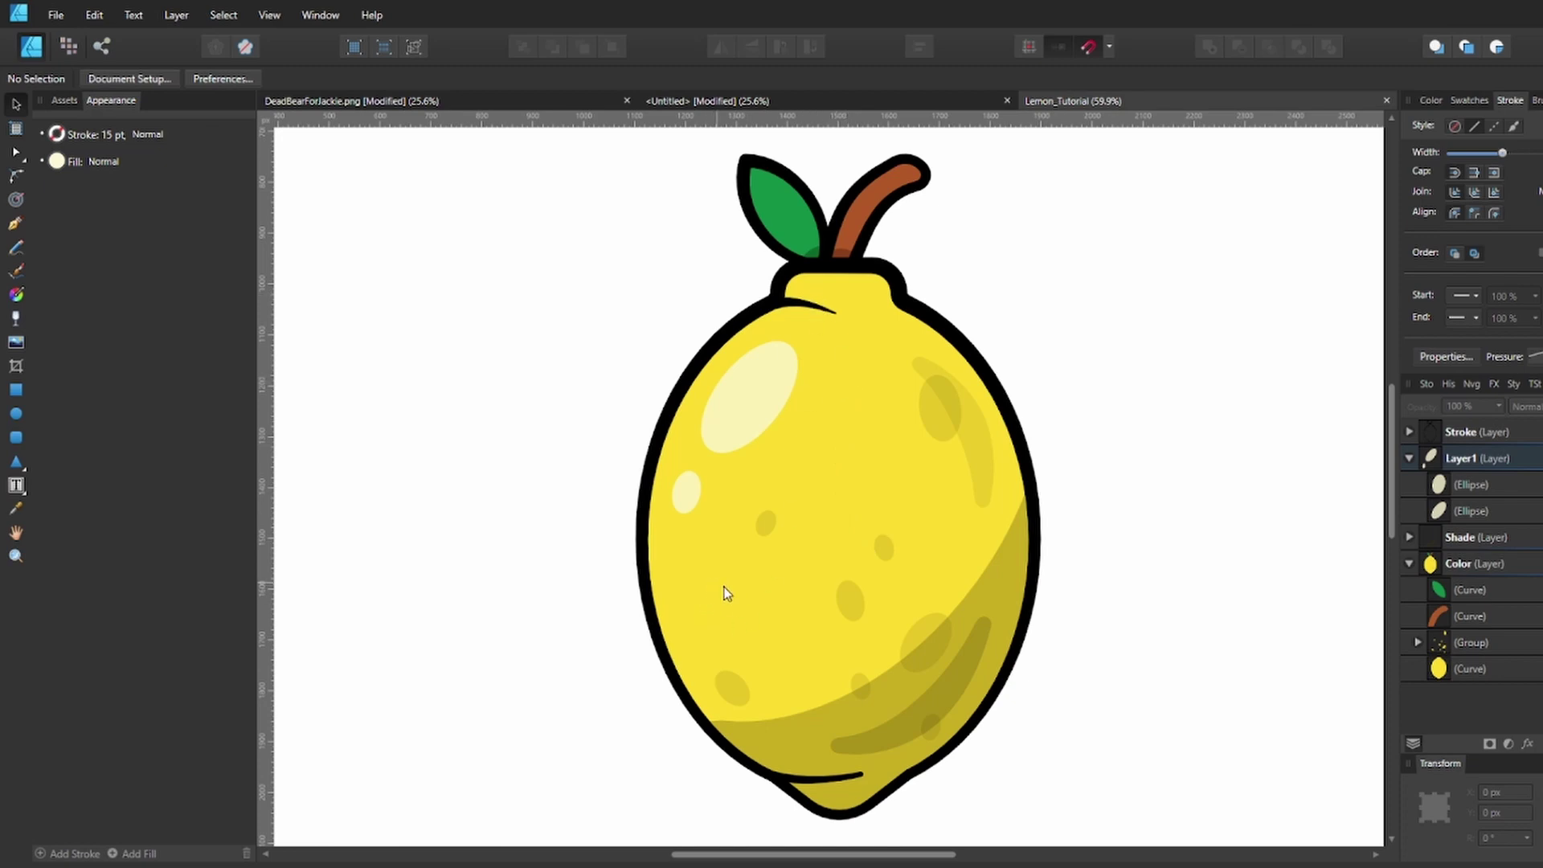
Draw an open curve across the lemon's lower middle with the Pen tool, giving it an even pressure profile and a cream stroke
key("p")
left_click(750, 687)
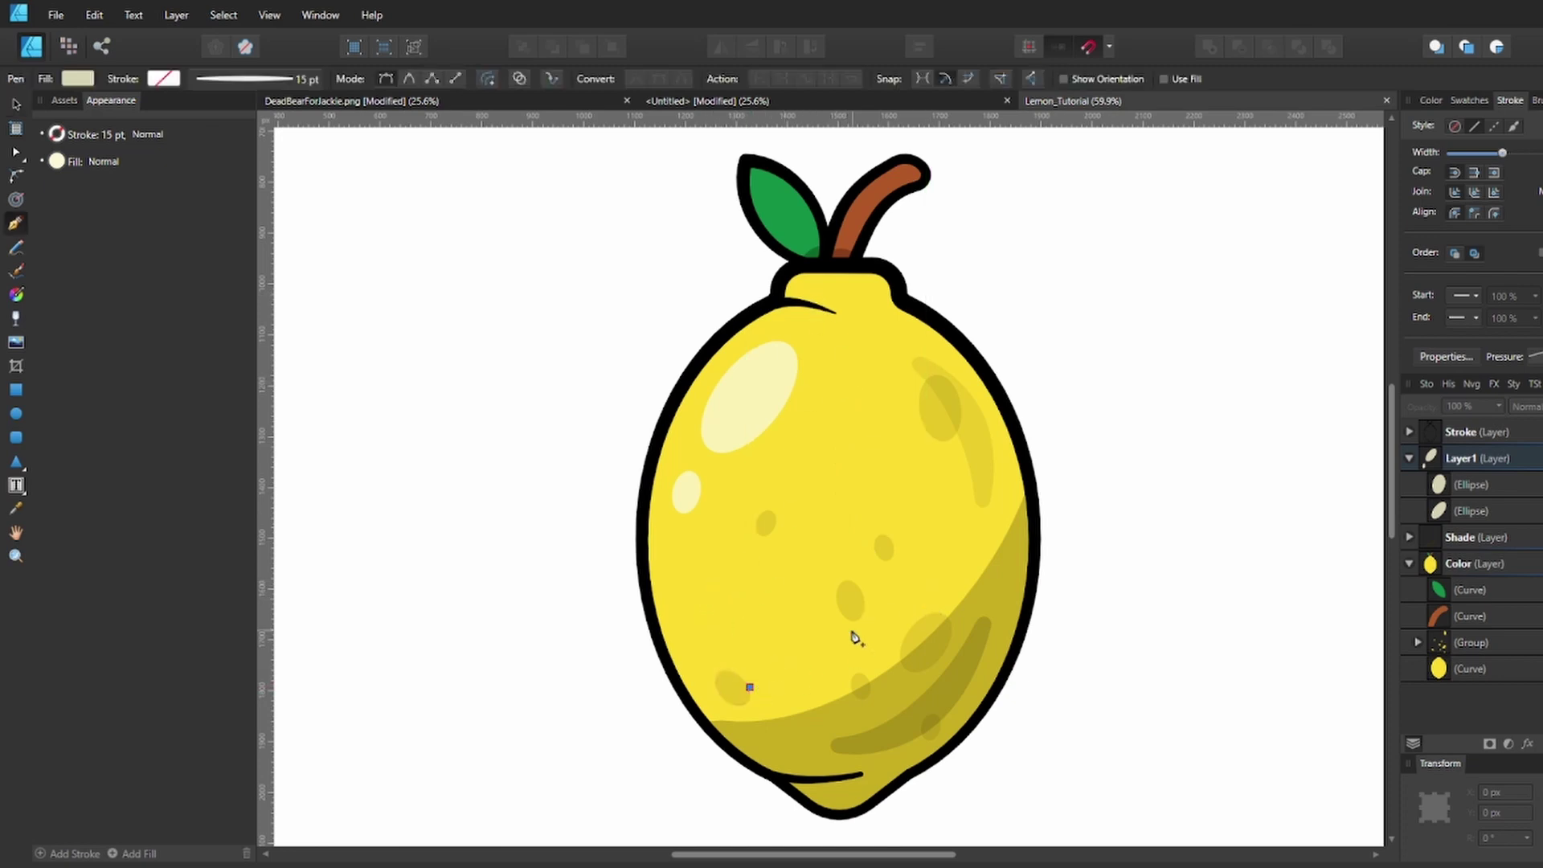
left_click_drag(861, 632, 906, 559)
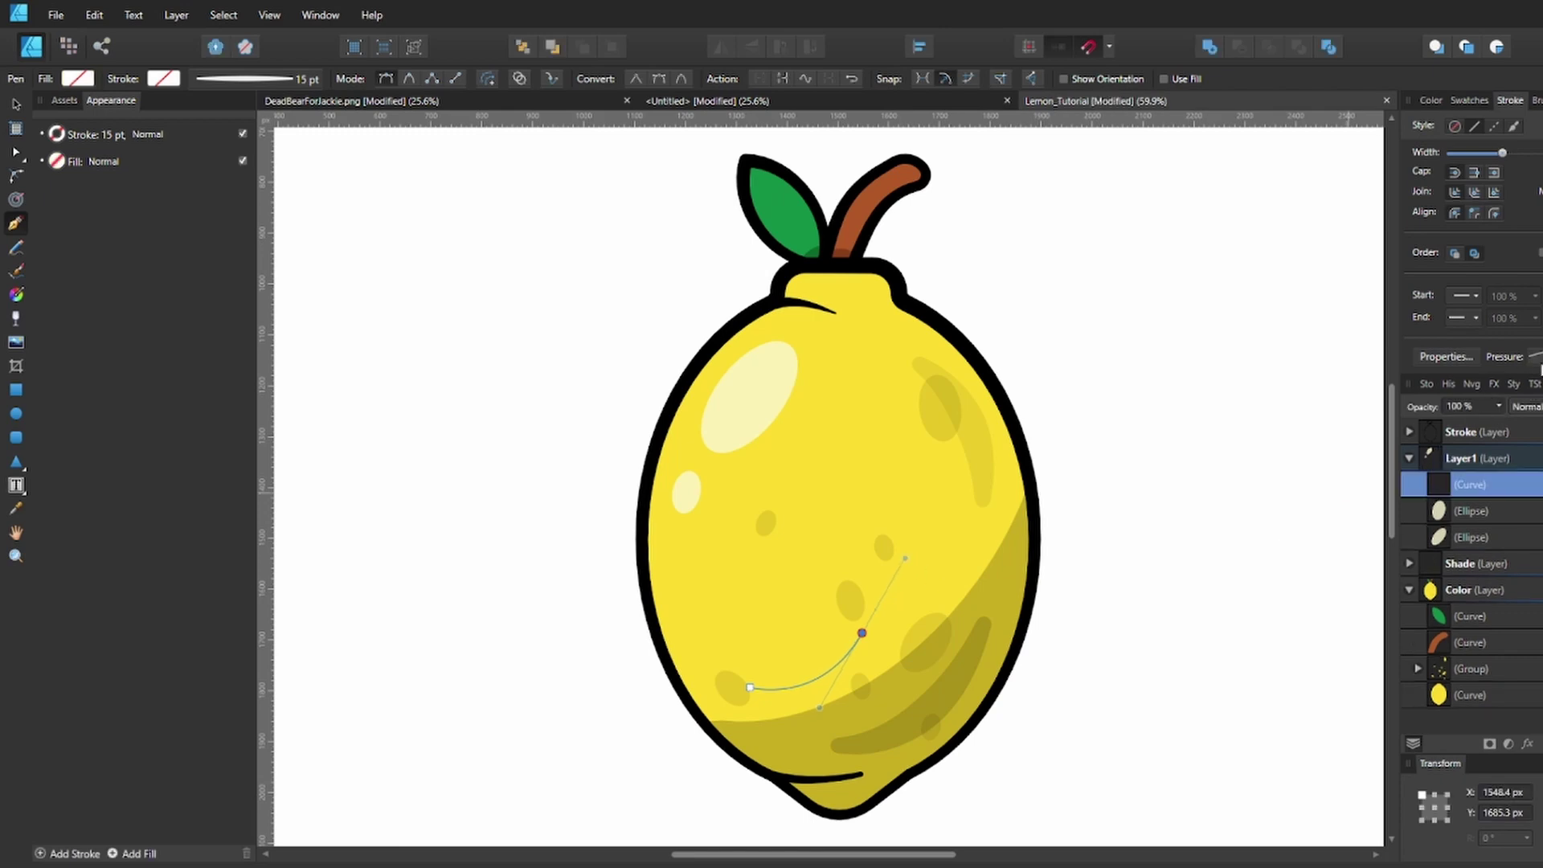
left_click(1534, 357)
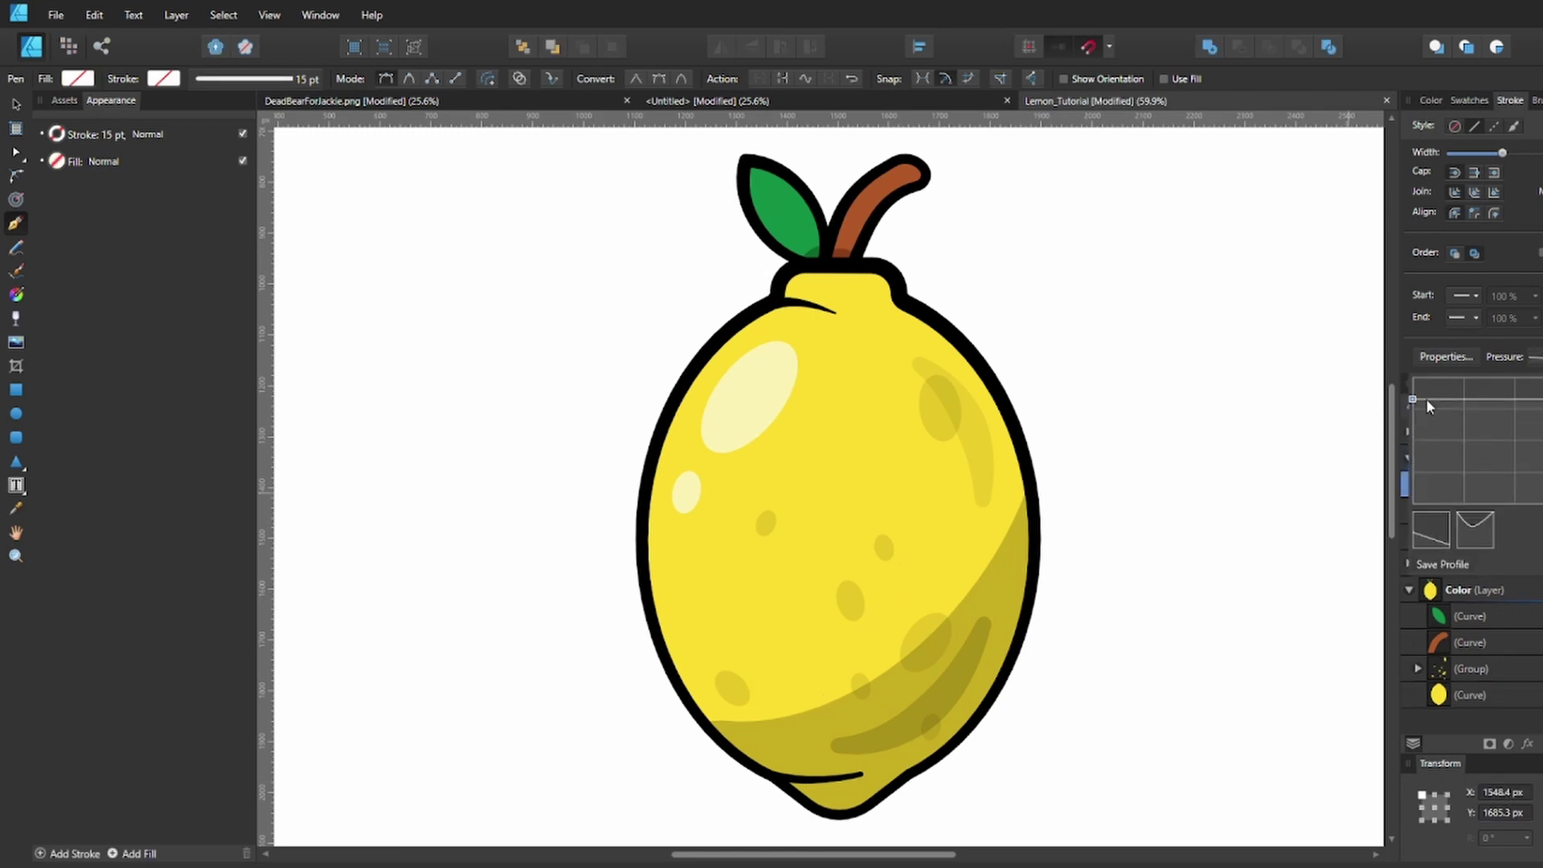
left_click(163, 80)
left_click(78, 149)
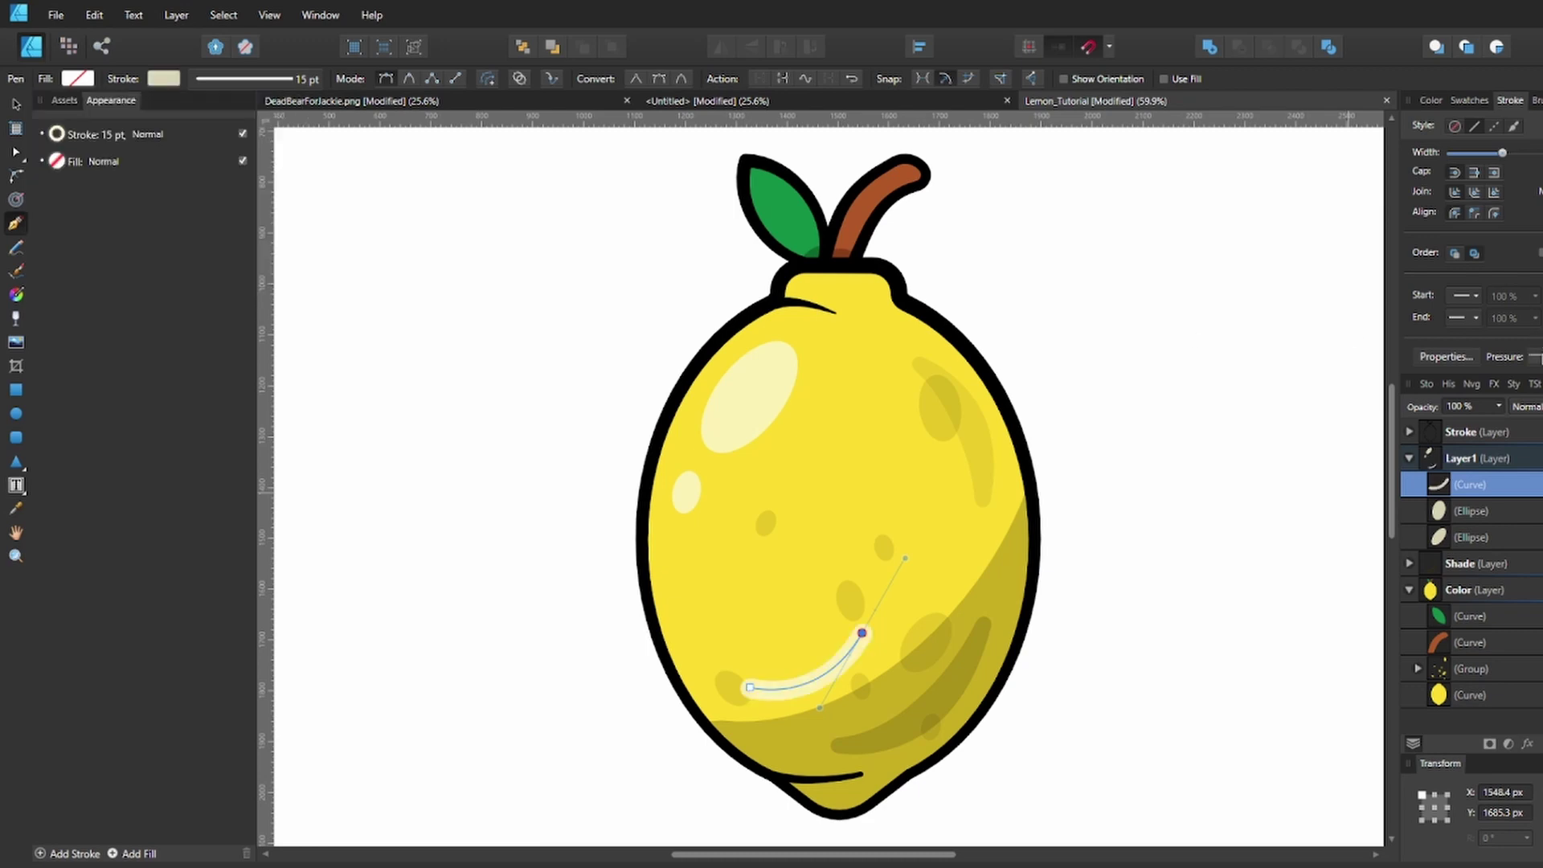
Reshape the curved highlight's pressure profile so the stroke is thin at its left start and thick at its right end
left_click(1538, 357)
left_click_drag(1413, 425, 1416, 383)
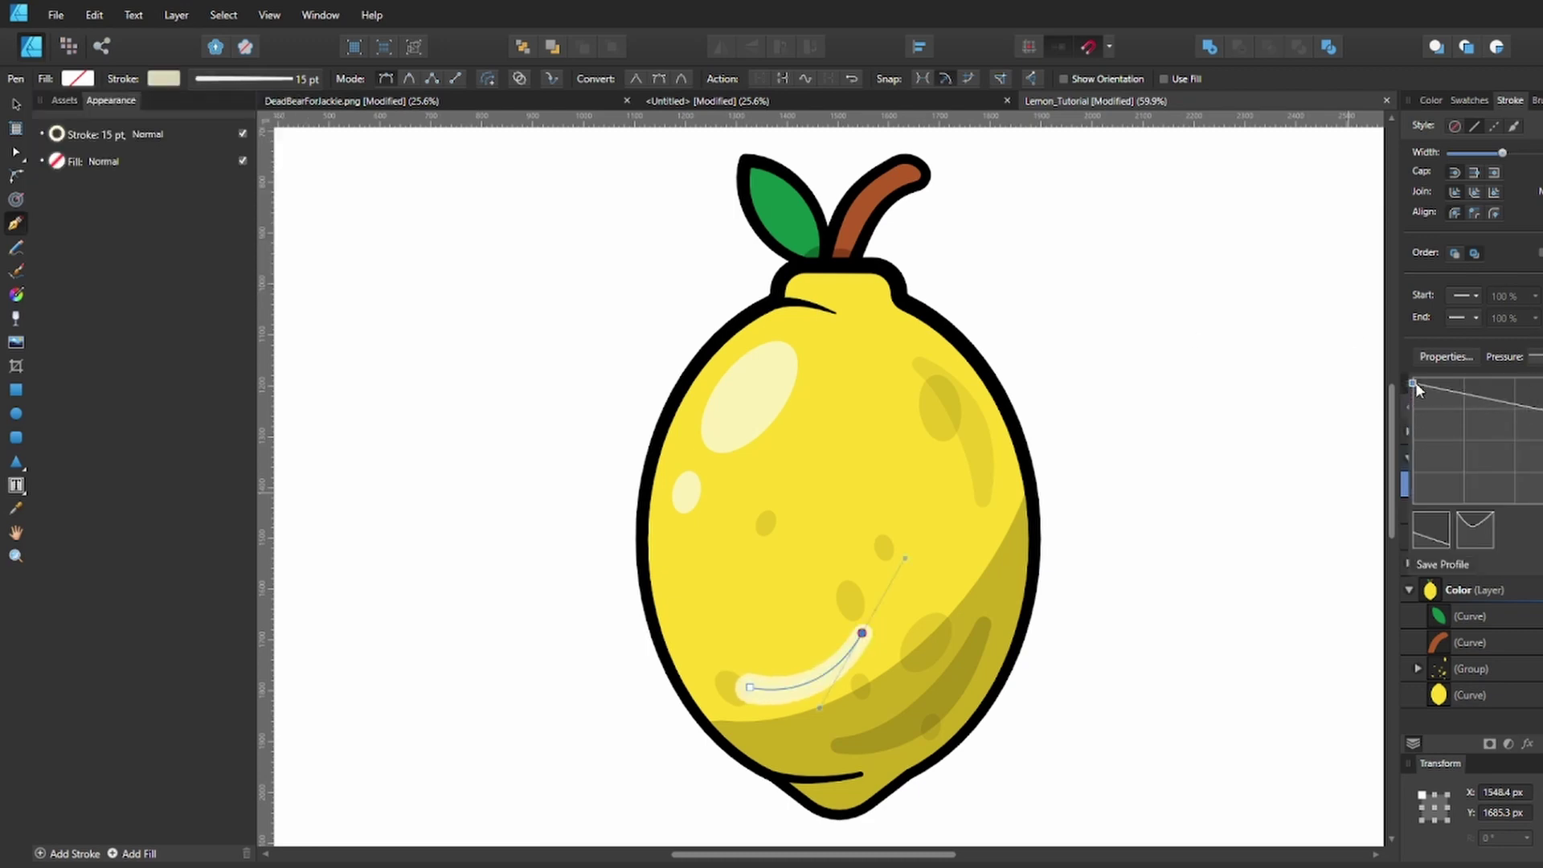
mouse_move(1542, 424)
left_mouse_down()
mouse_move(1542, 468)
mouse_move(1542, 380)
left_mouse_up()
mouse_move(1413, 383)
left_mouse_down()
mouse_move(1438, 484)
mouse_move(1435, 470)
left_mouse_up()
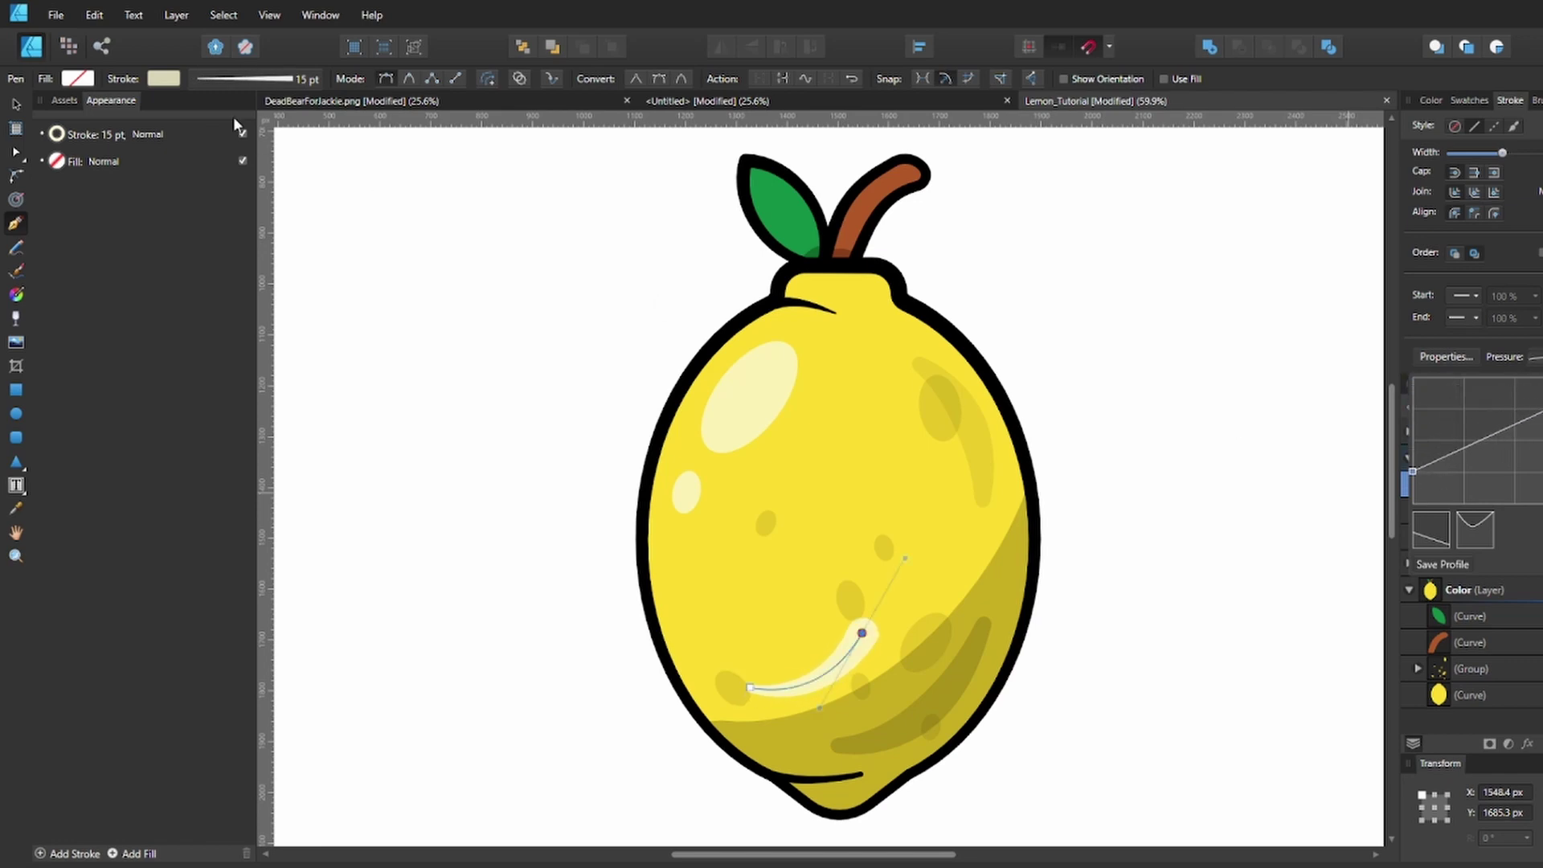
Lower the curved highlight's stroke opacity to a translucent cream, deselect the curve, and save the document
left_click(159, 83)
left_click(156, 83)
left_click_drag(113, 305, 168, 306)
left_click(441, 560)
key("ctrl+z")
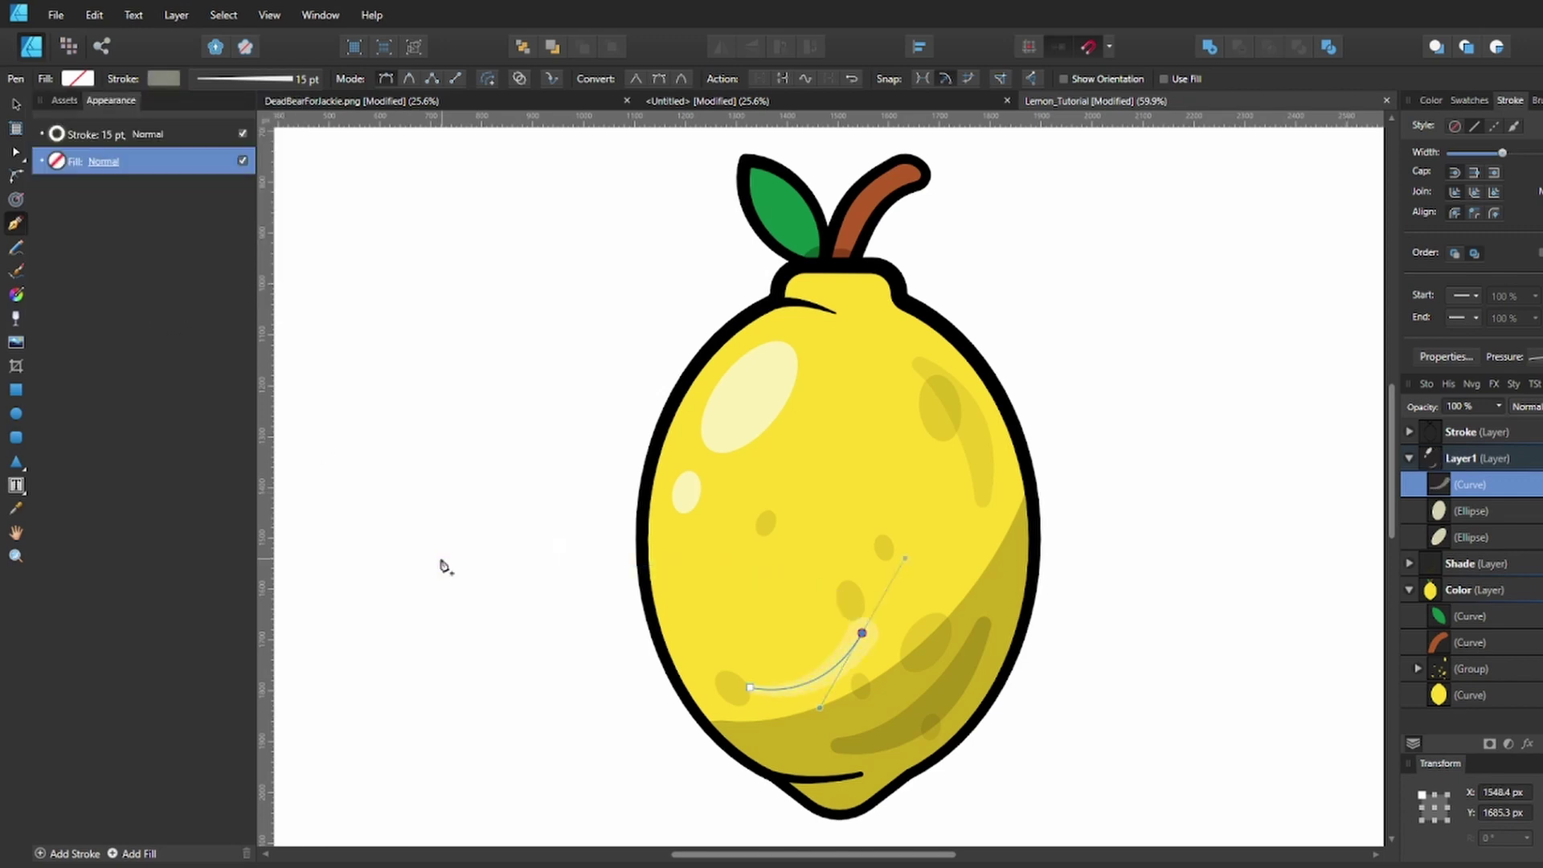
key("v")
left_click(442, 560)
key("ctrl+s")
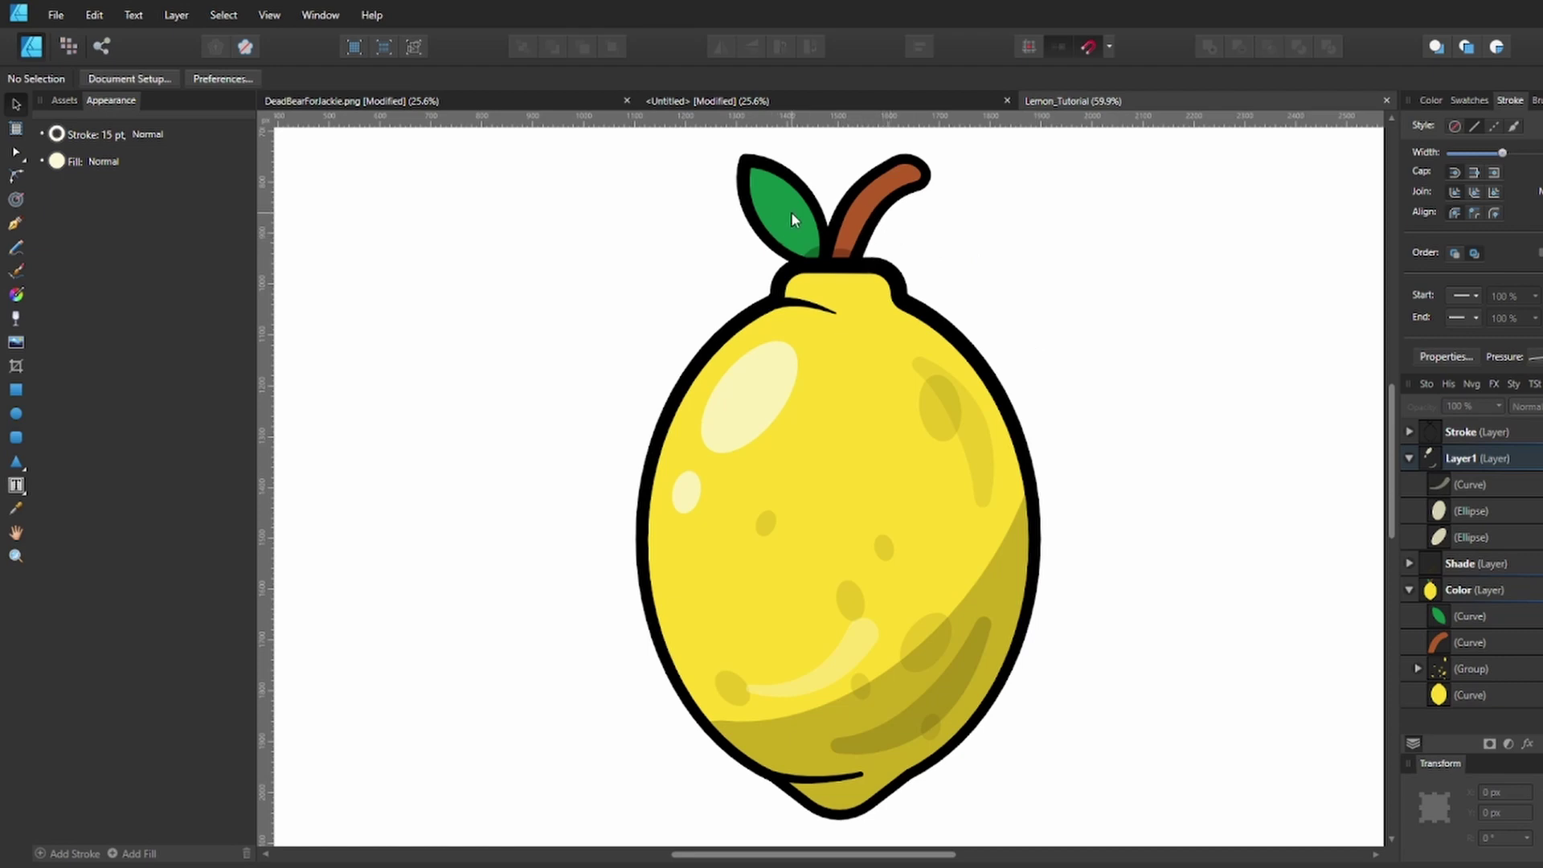
Draw a small upright ellipse on the leaf and remove its stroke
left_click(16, 413)
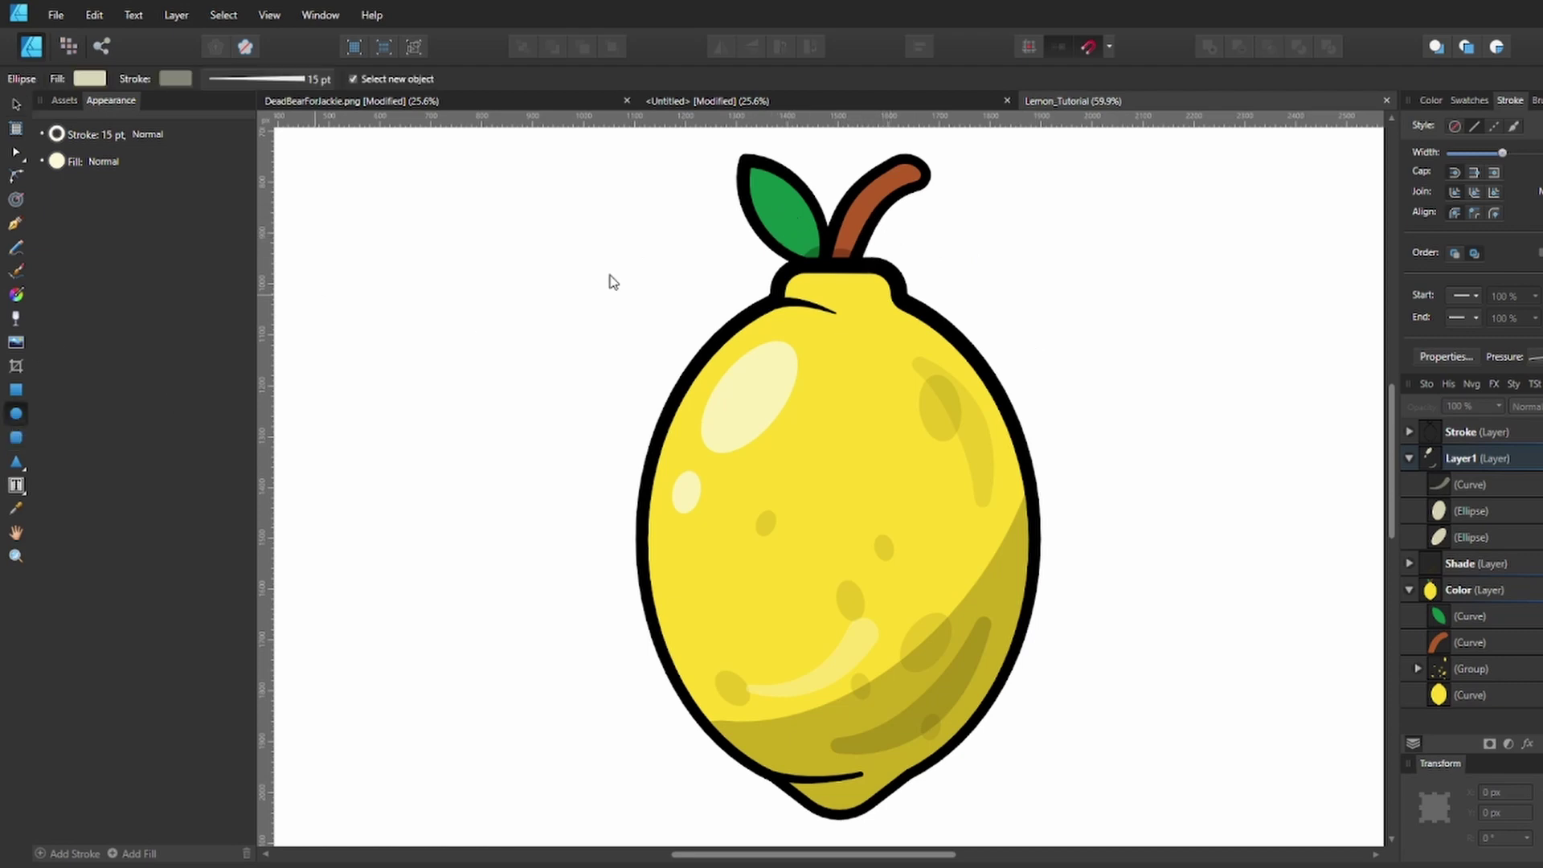
left_click_drag(759, 193, 785, 240)
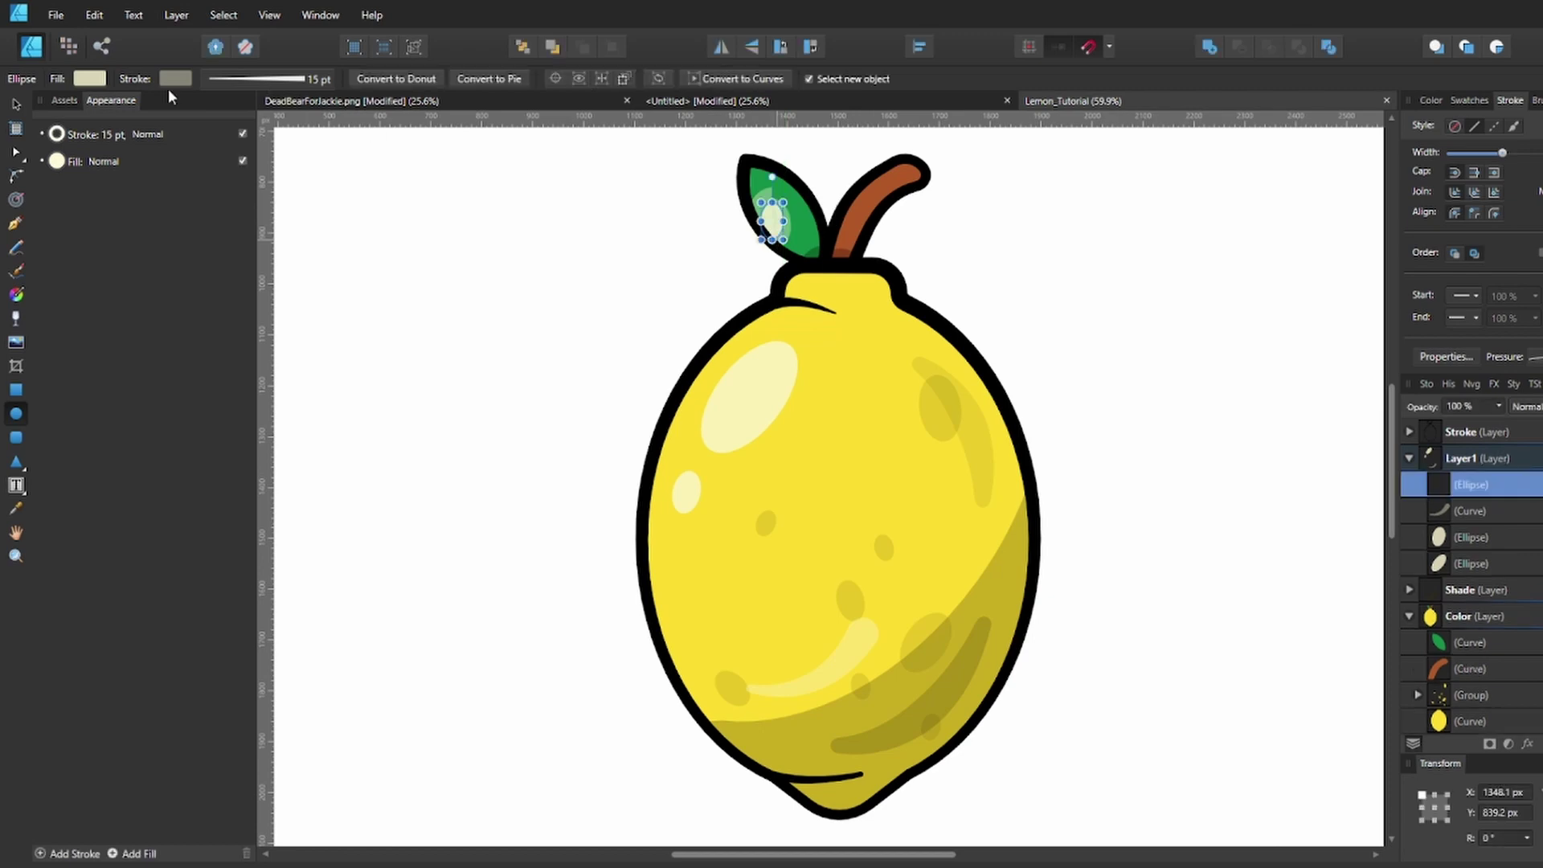
left_click(176, 78)
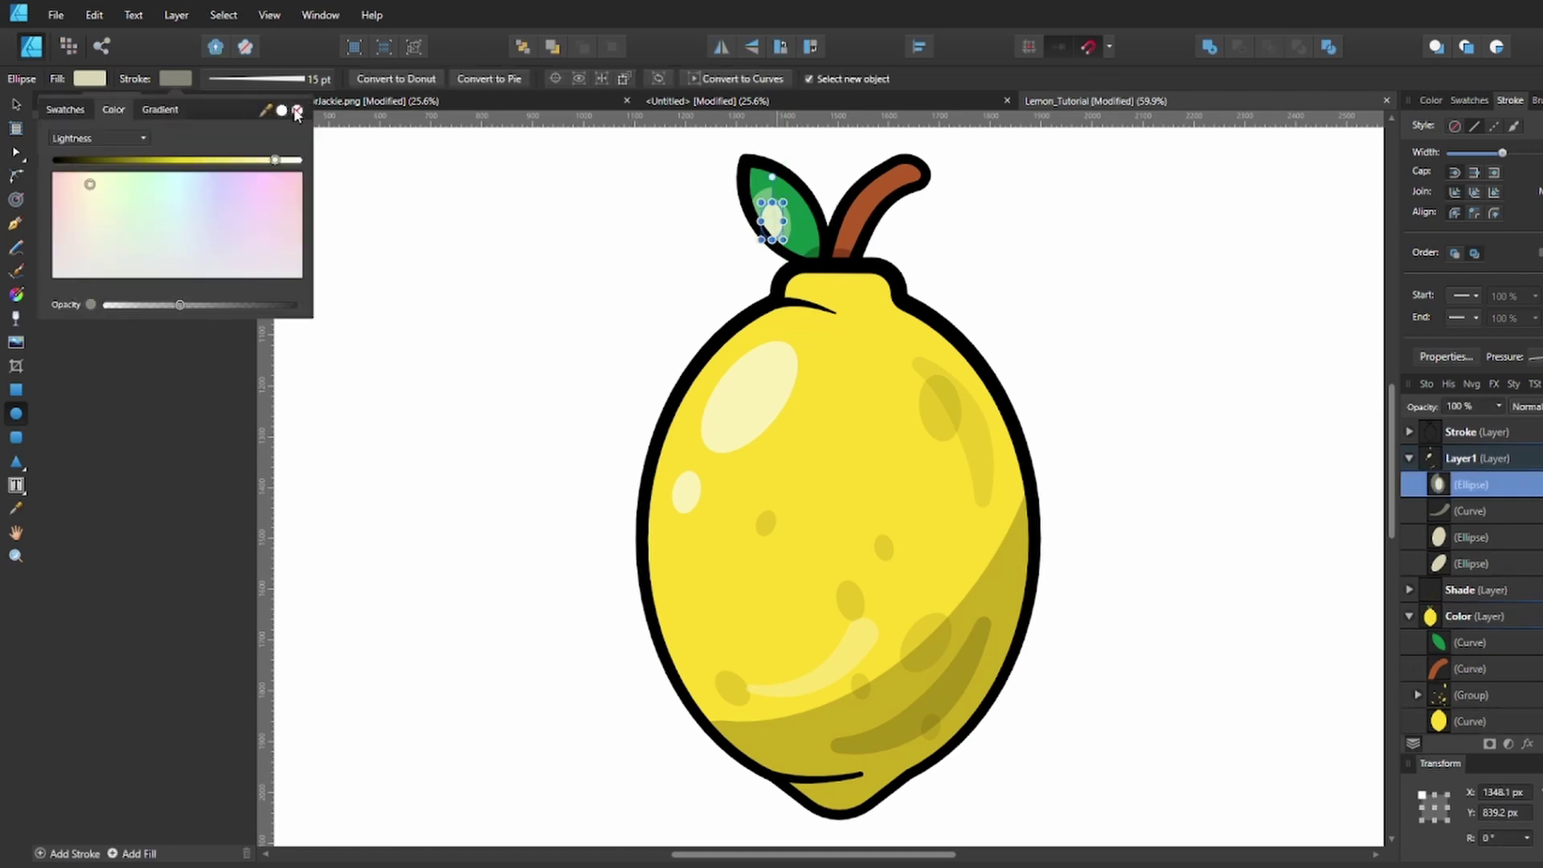
Sample the leaf's green for the leaf ellipse's fill and lighten it to a pale mint
left_click(98, 82)
left_click_drag(239, 109, 795, 218)
left_click(251, 109)
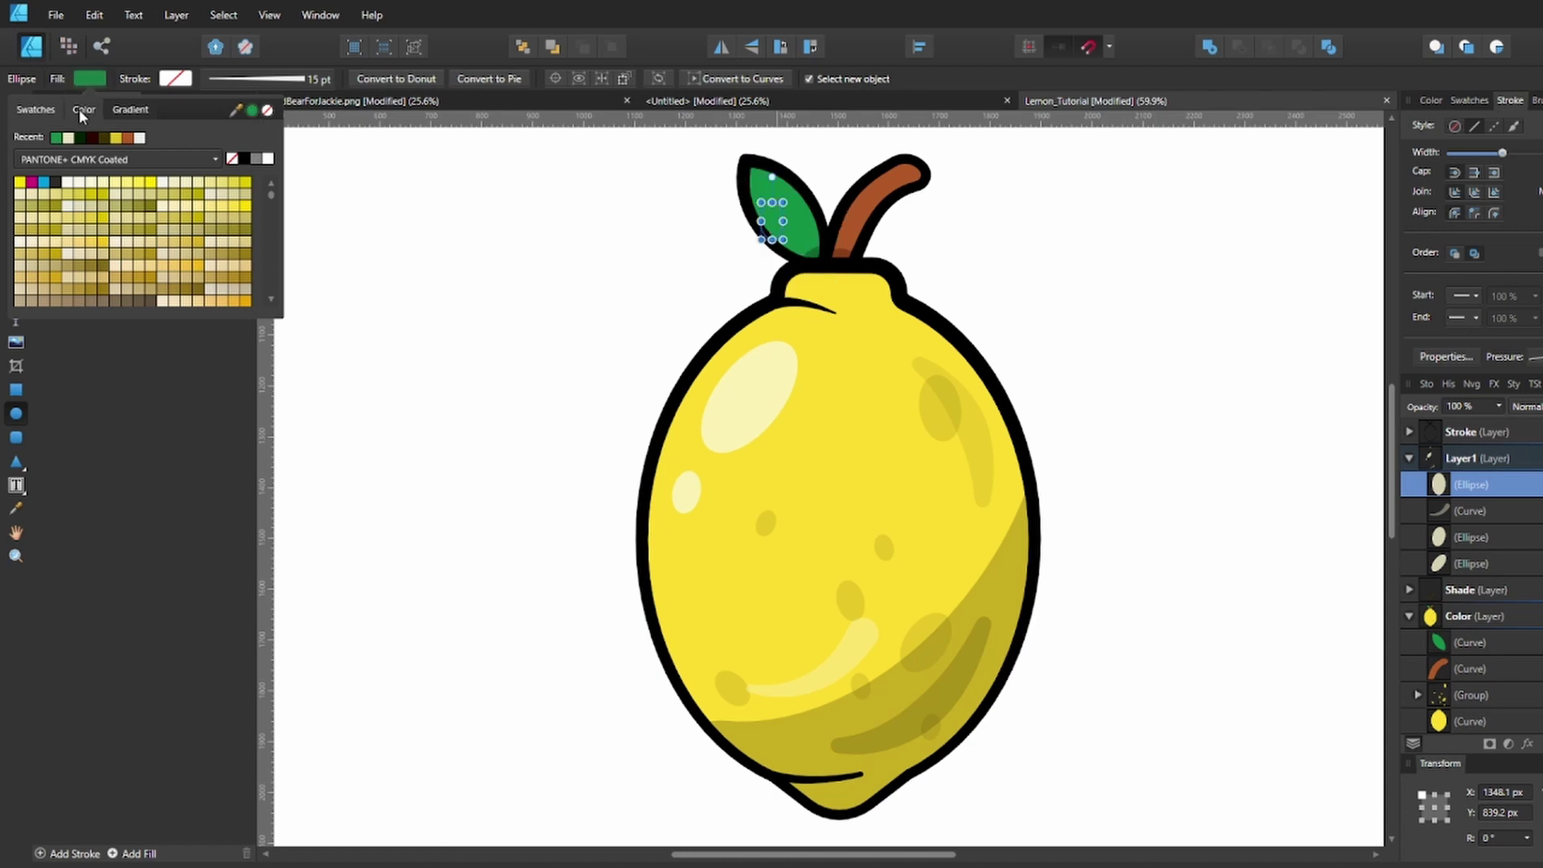
left_click(82, 109)
left_click(249, 160)
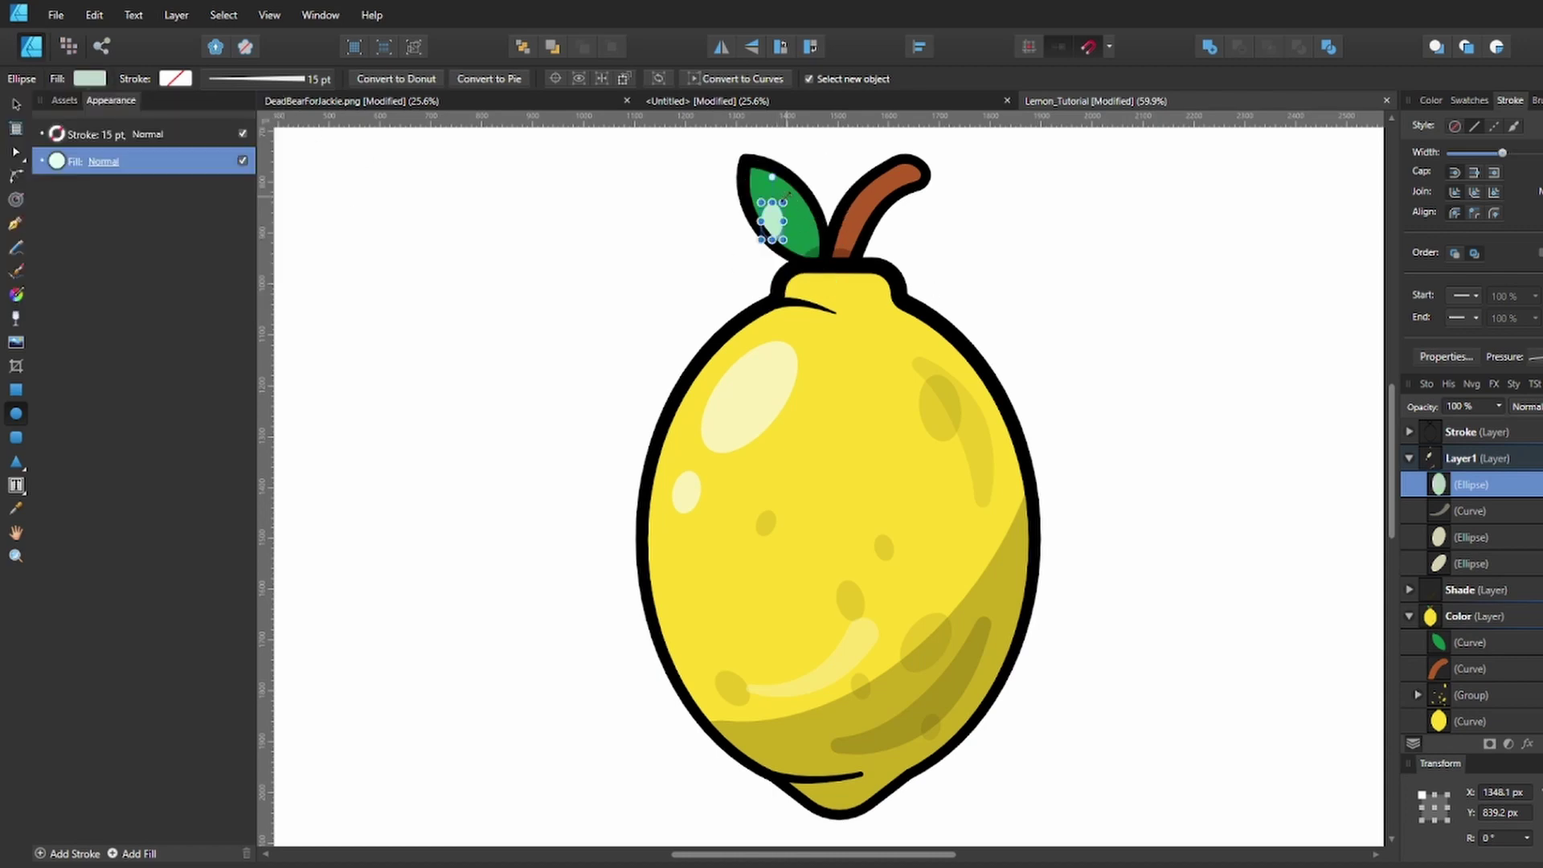
Rotate the leaf highlight to about 27°, fit it along the leaf's upper left side, and lower its fill opacity to translucent
mouse_move(786, 195)
left_mouse_down()
mouse_move(771, 191)
mouse_move(771, 211)
mouse_move(783, 191)
left_mouse_up()
key("v")
scroll(772, 201, "up", 1)
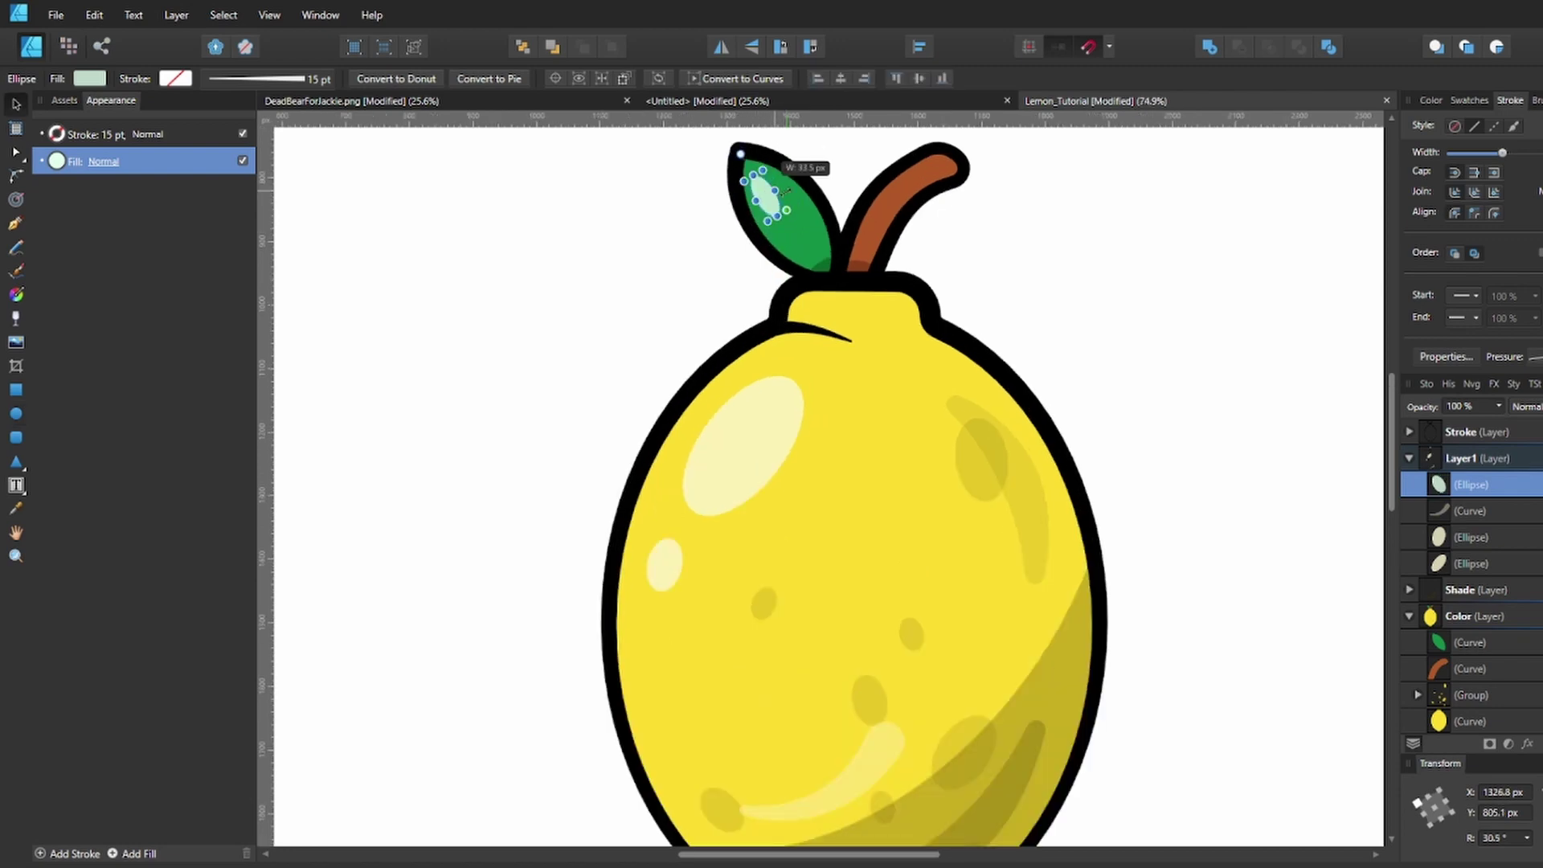
left_click(90, 78)
left_click_drag(164, 305, 150, 305)
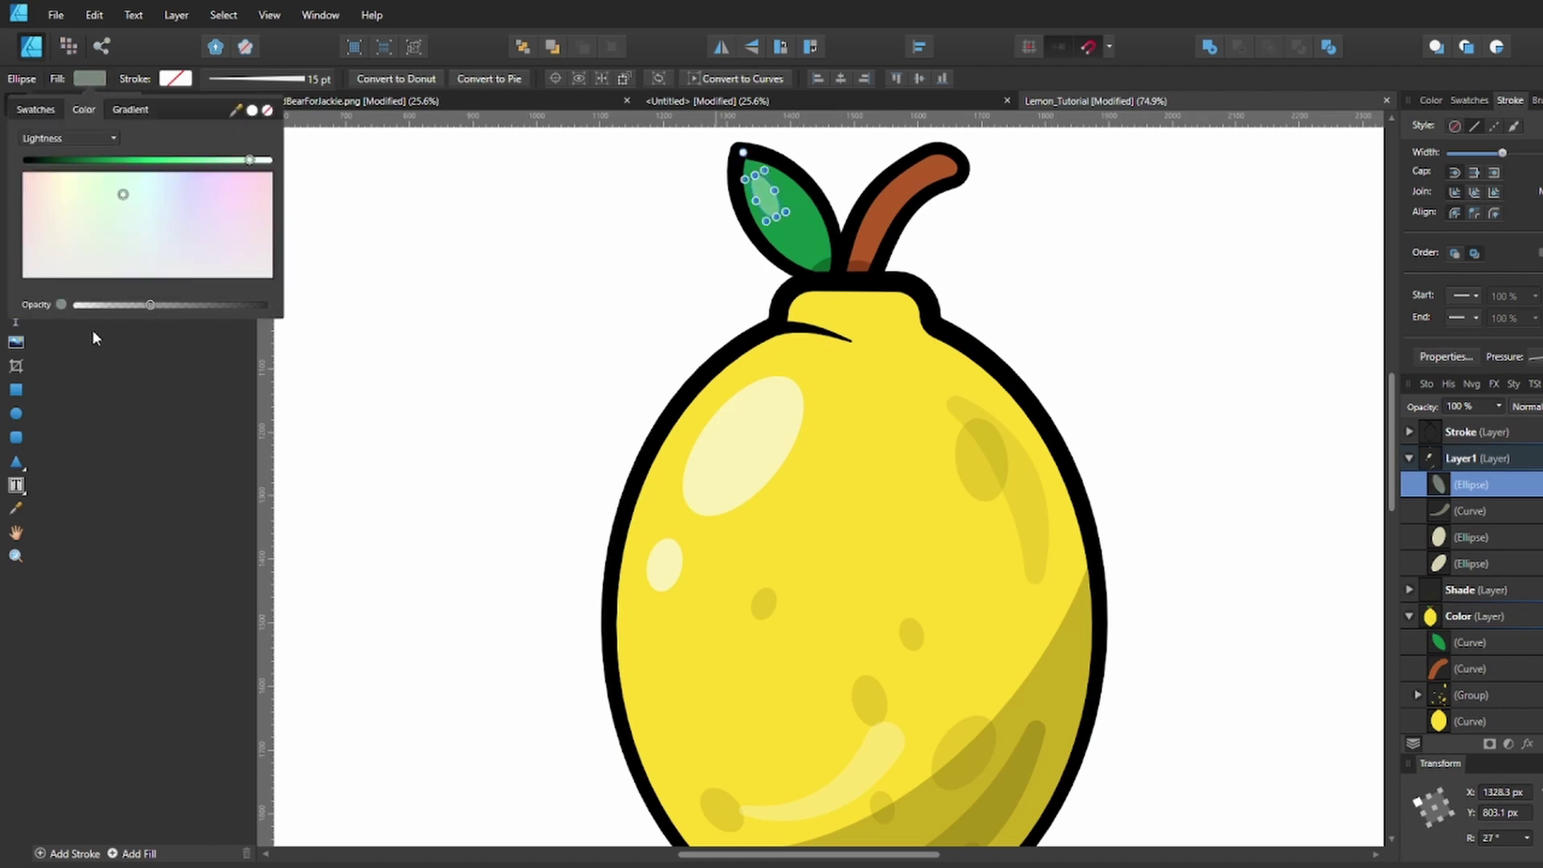
scroll(895, 296, "down", 1)
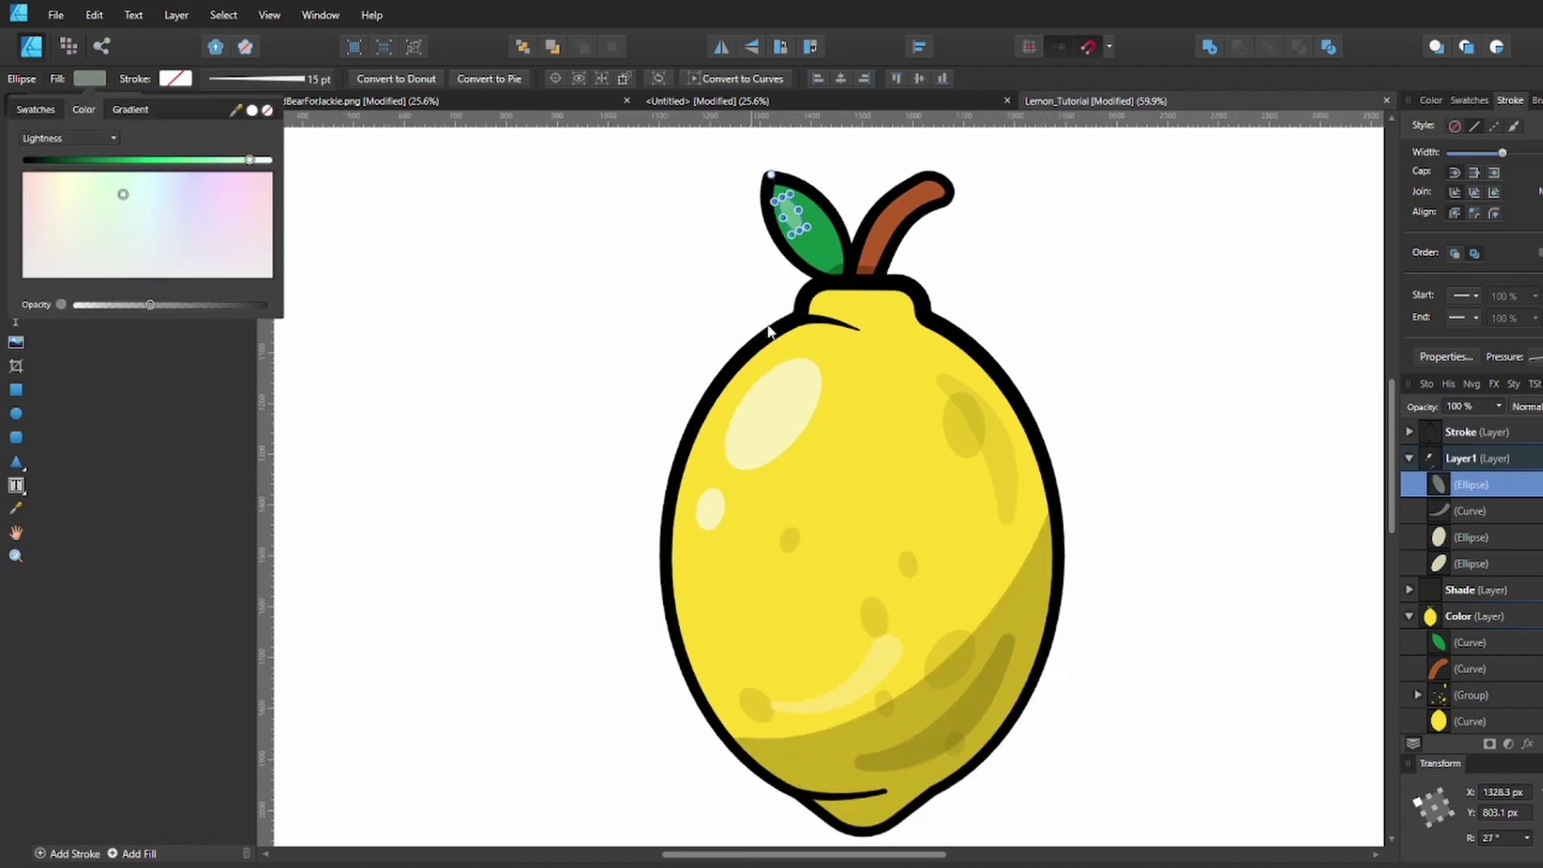
Add a tiny second ellipse below the leaf highlight, using the same translucent mint fill
left_click(15, 414)
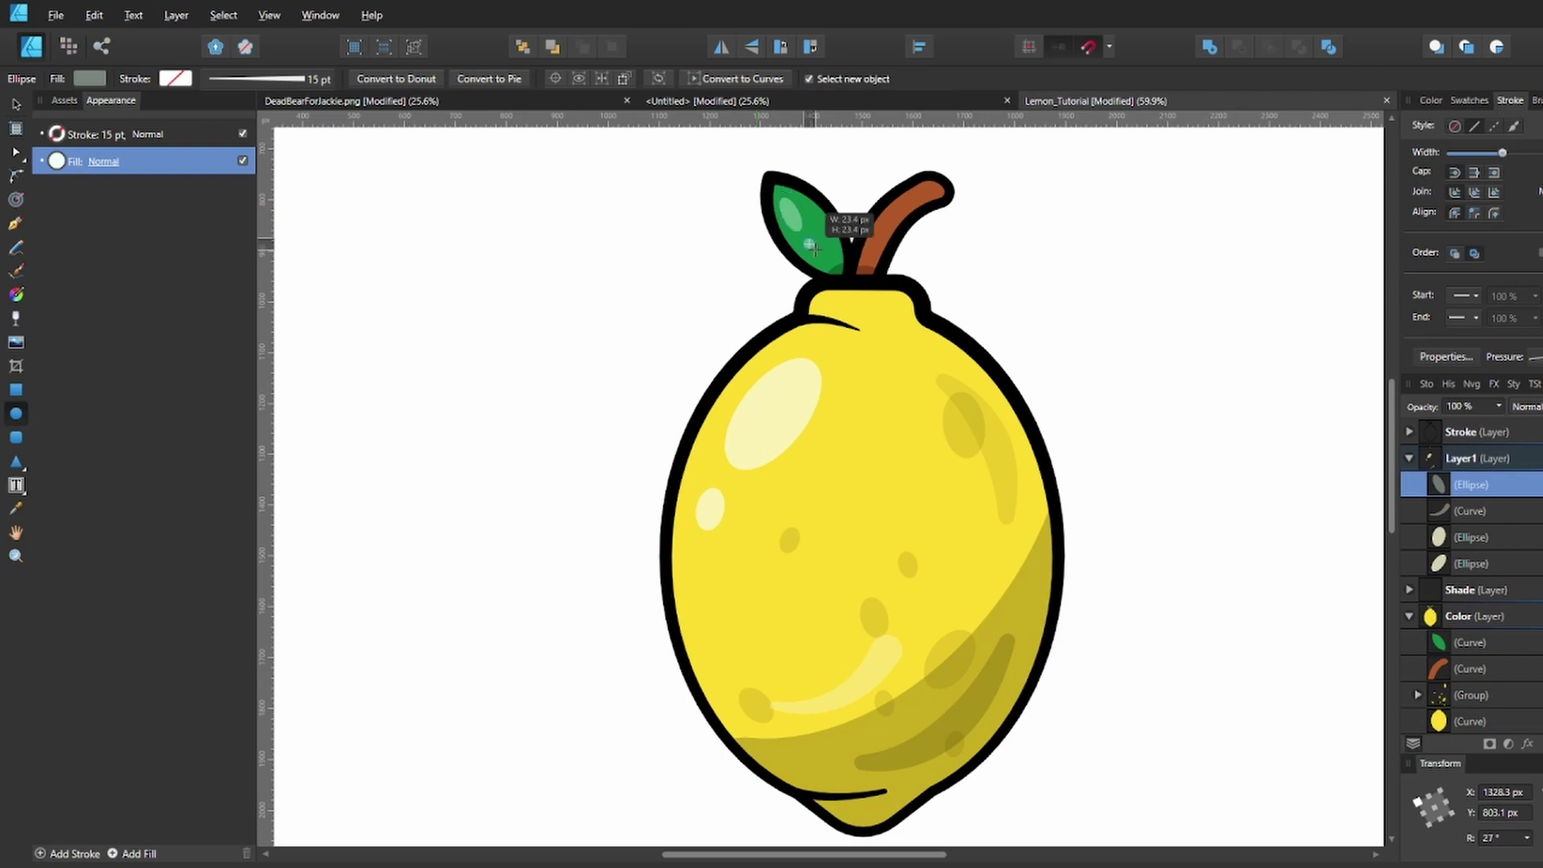
left_click_drag(802, 235, 819, 252)
key("Left")
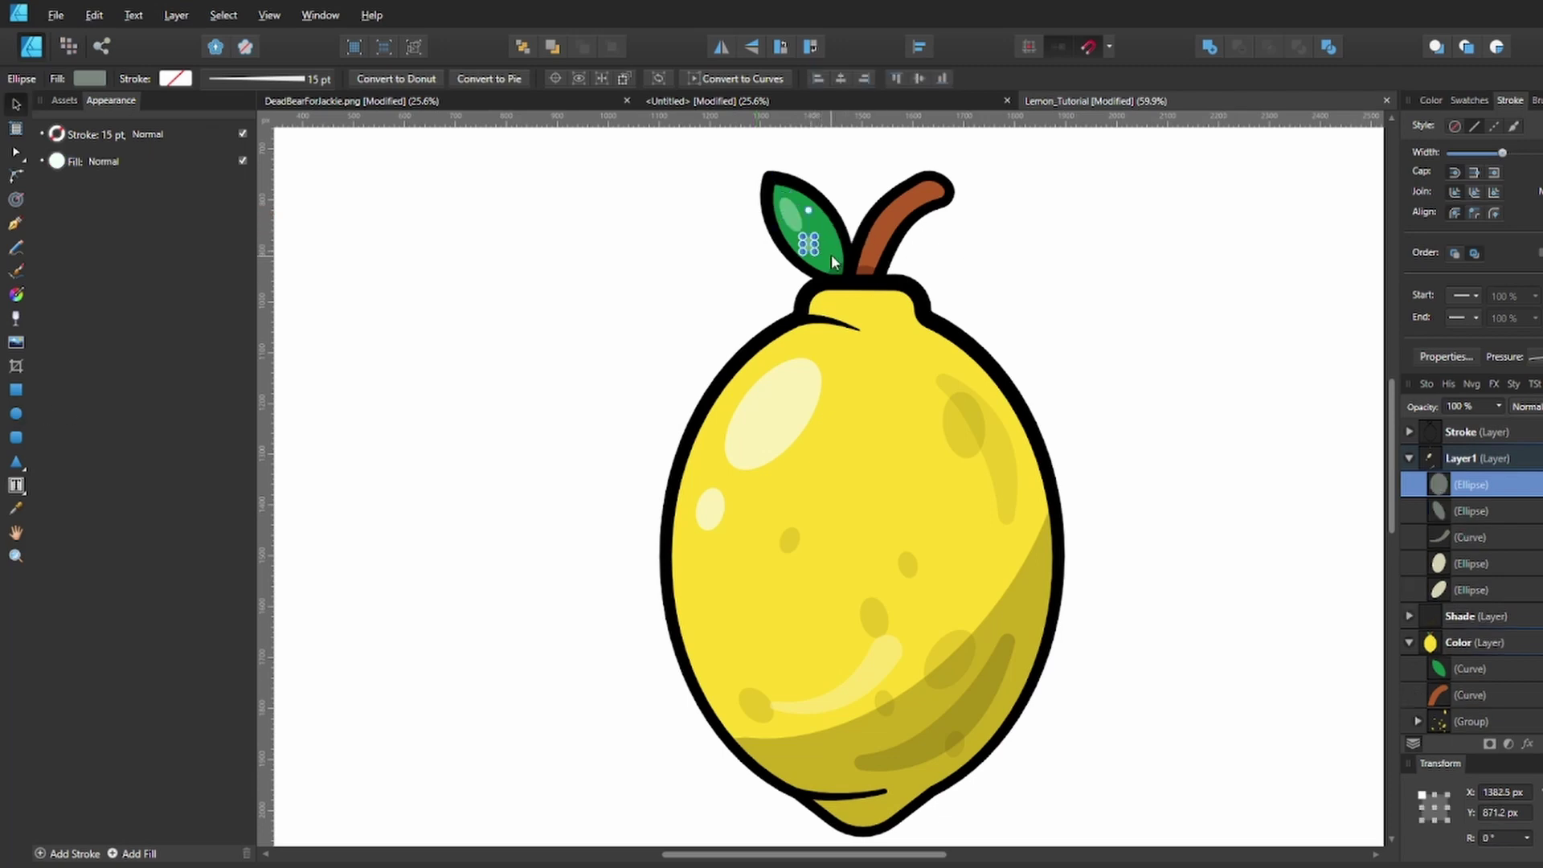
left_click(693, 265)
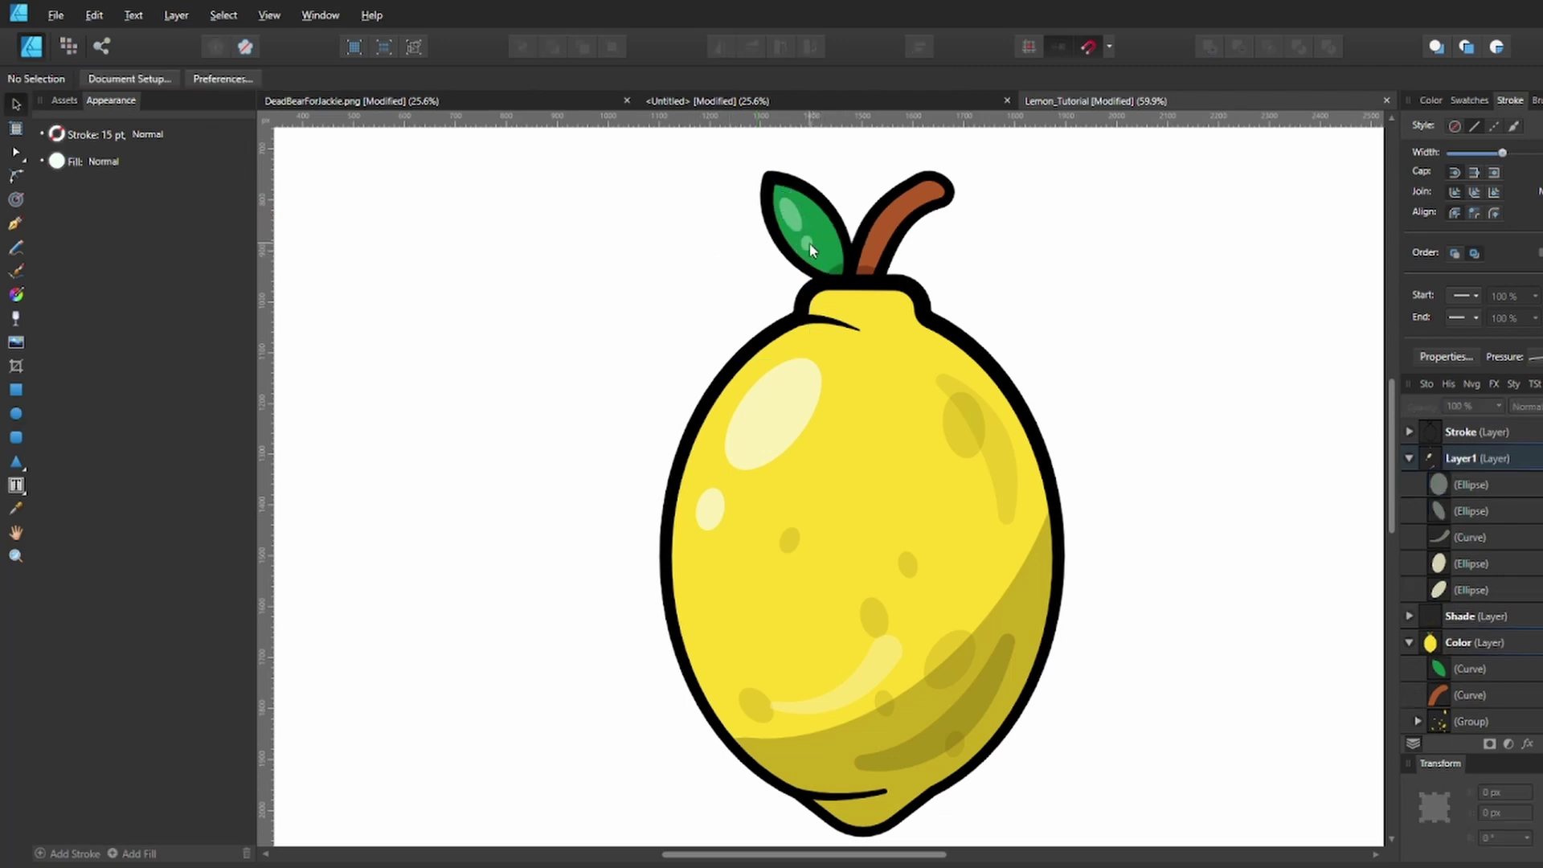
left_click(808, 246)
left_click(692, 245)
Duplicate both leaf highlights, flip the copies horizontally, and fit them onto the stem rotated about 10.6°
left_click(808, 242)
left_click(784, 198, "shift")
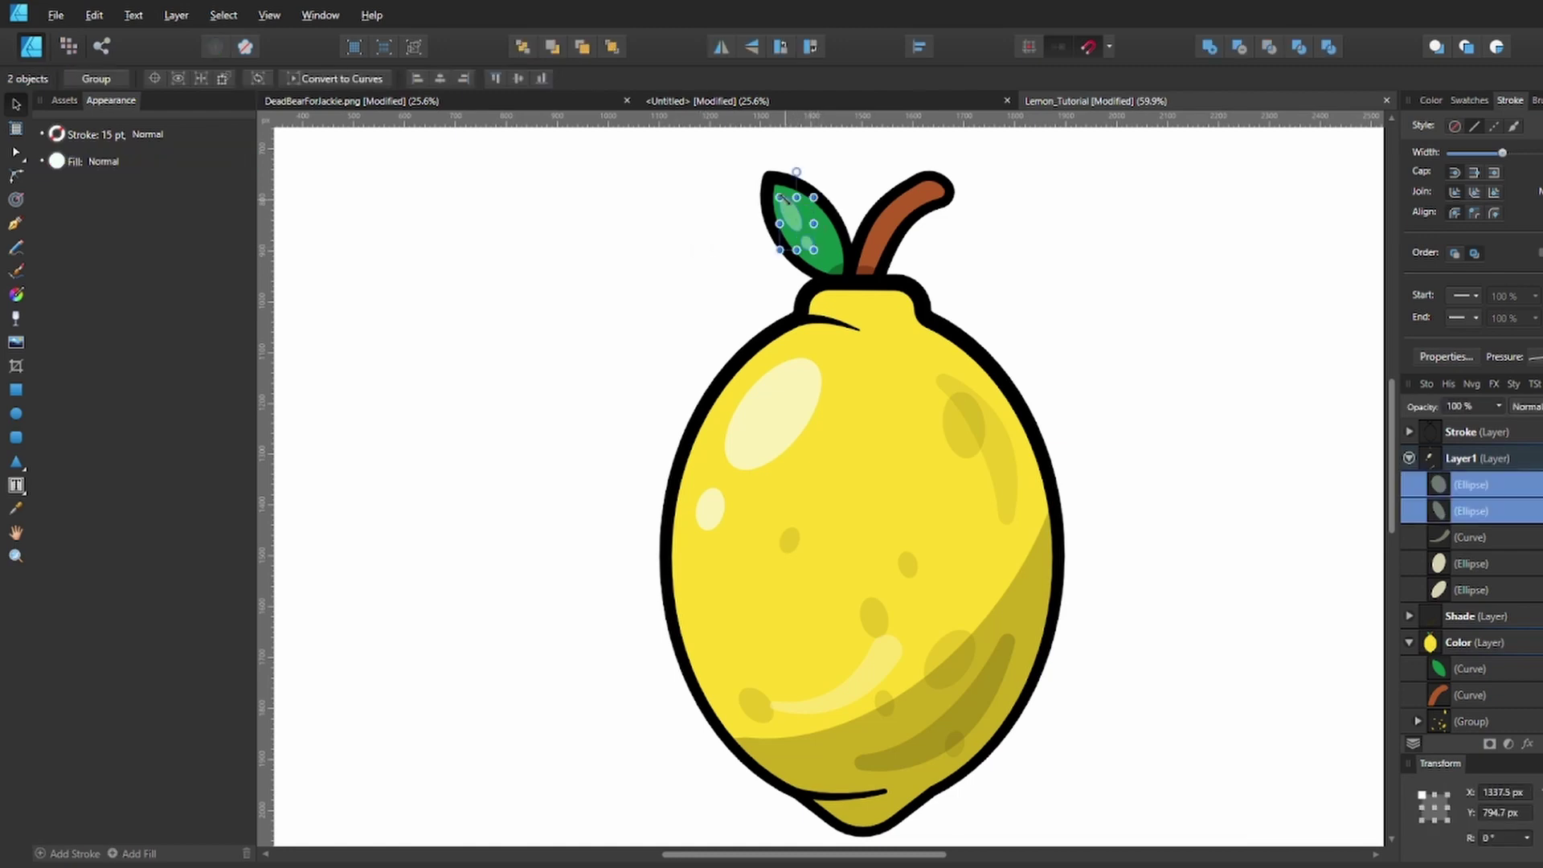
key("ctrl+j")
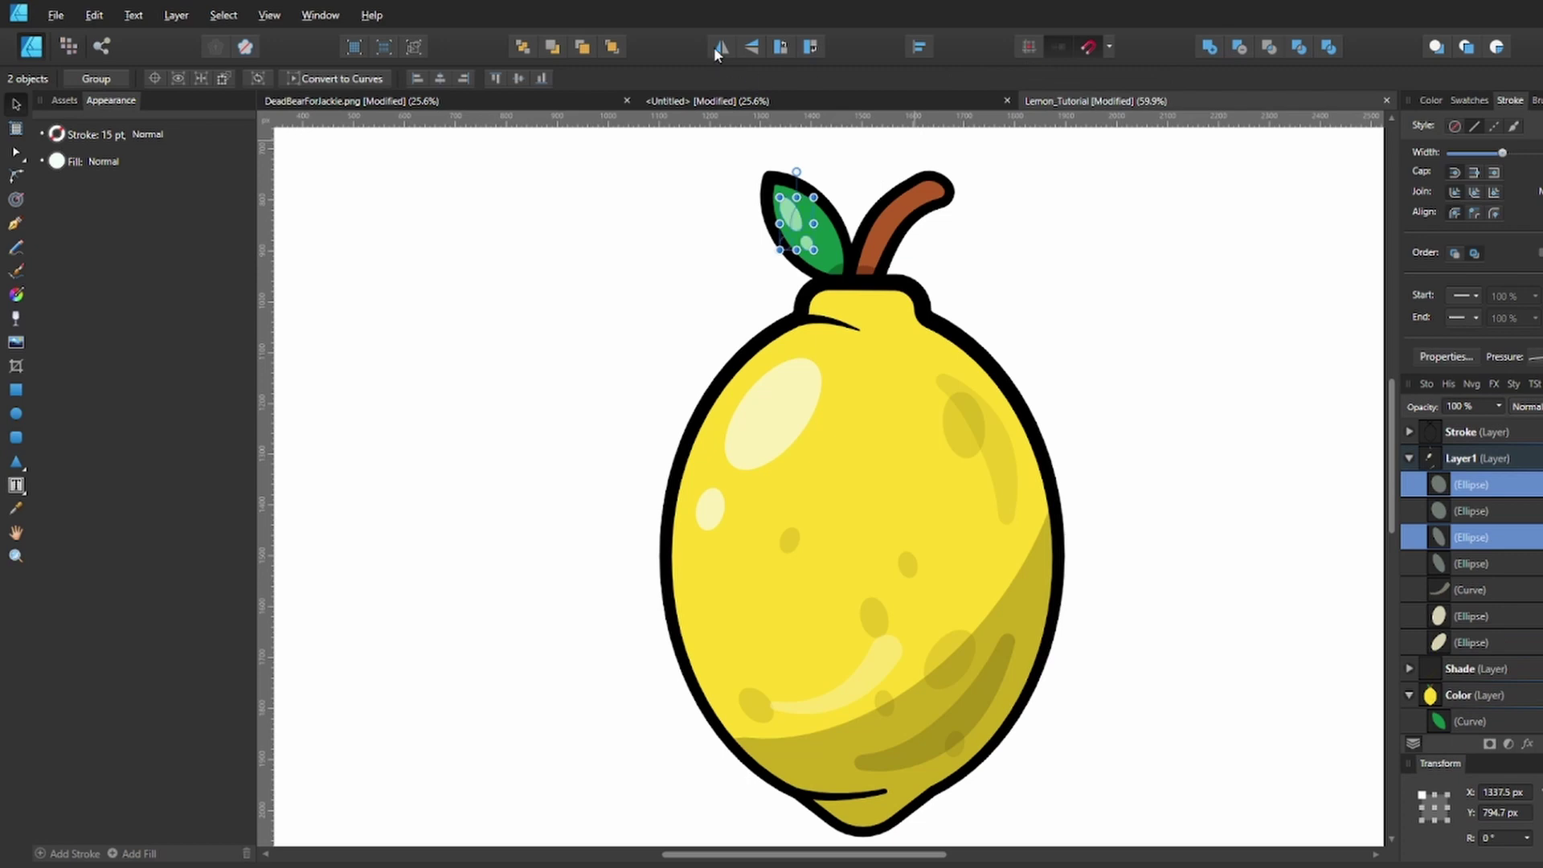
left_click(714, 47)
left_click_drag(808, 210, 924, 183)
left_click(903, 213)
key("ctrl+z")
scroll(908, 200, "up", 2)
Recolor the two stem highlights with the stem's brown and lighten the fill to a very pale tint
left_click(57, 161)
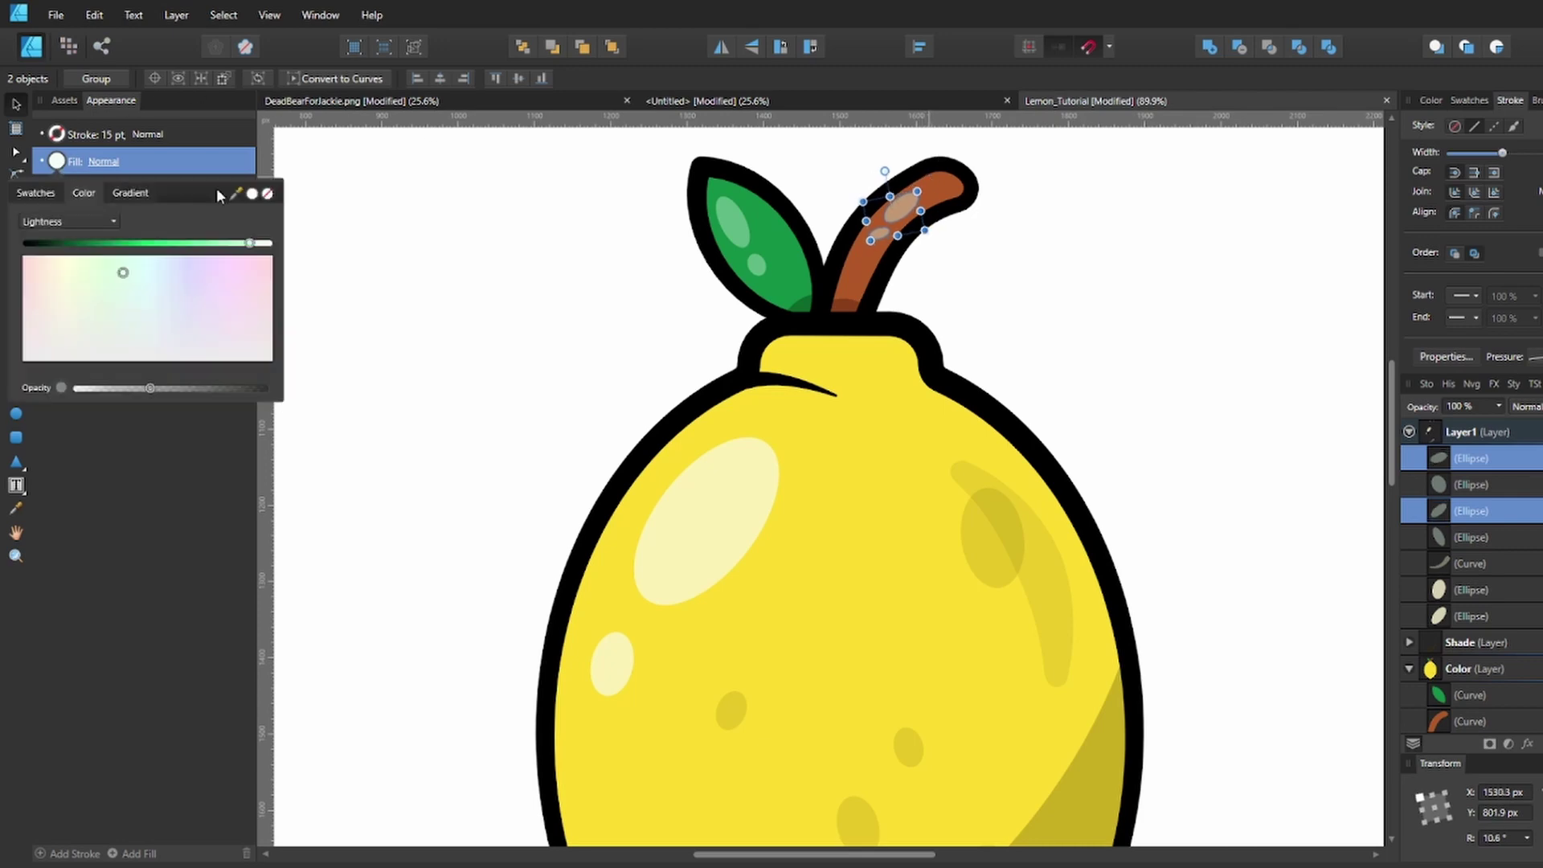
left_click(36, 193)
left_click(133, 221)
left_click(80, 193)
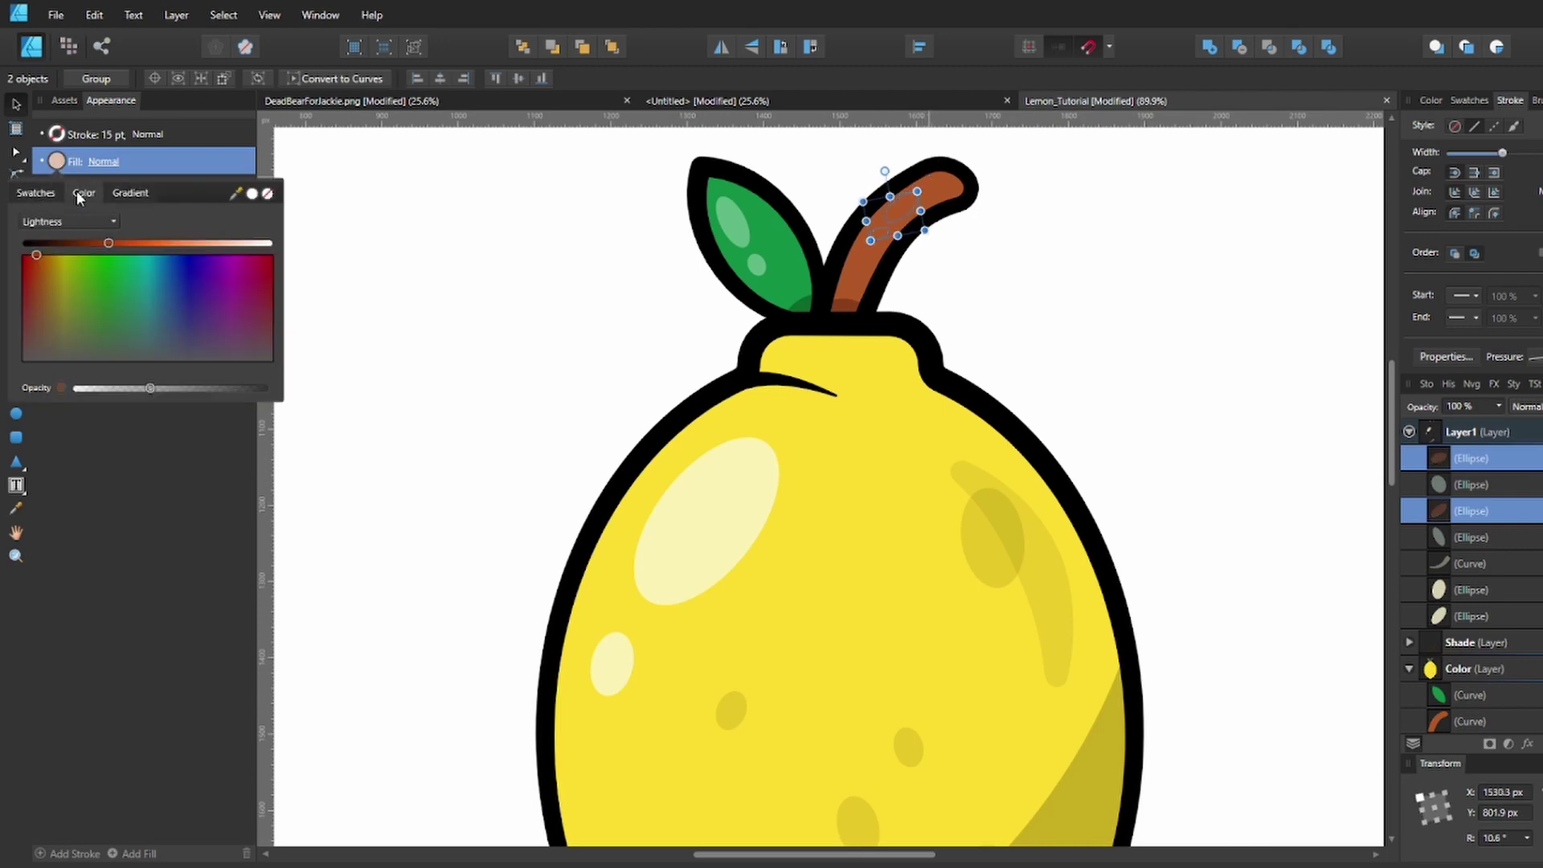
left_click(254, 243)
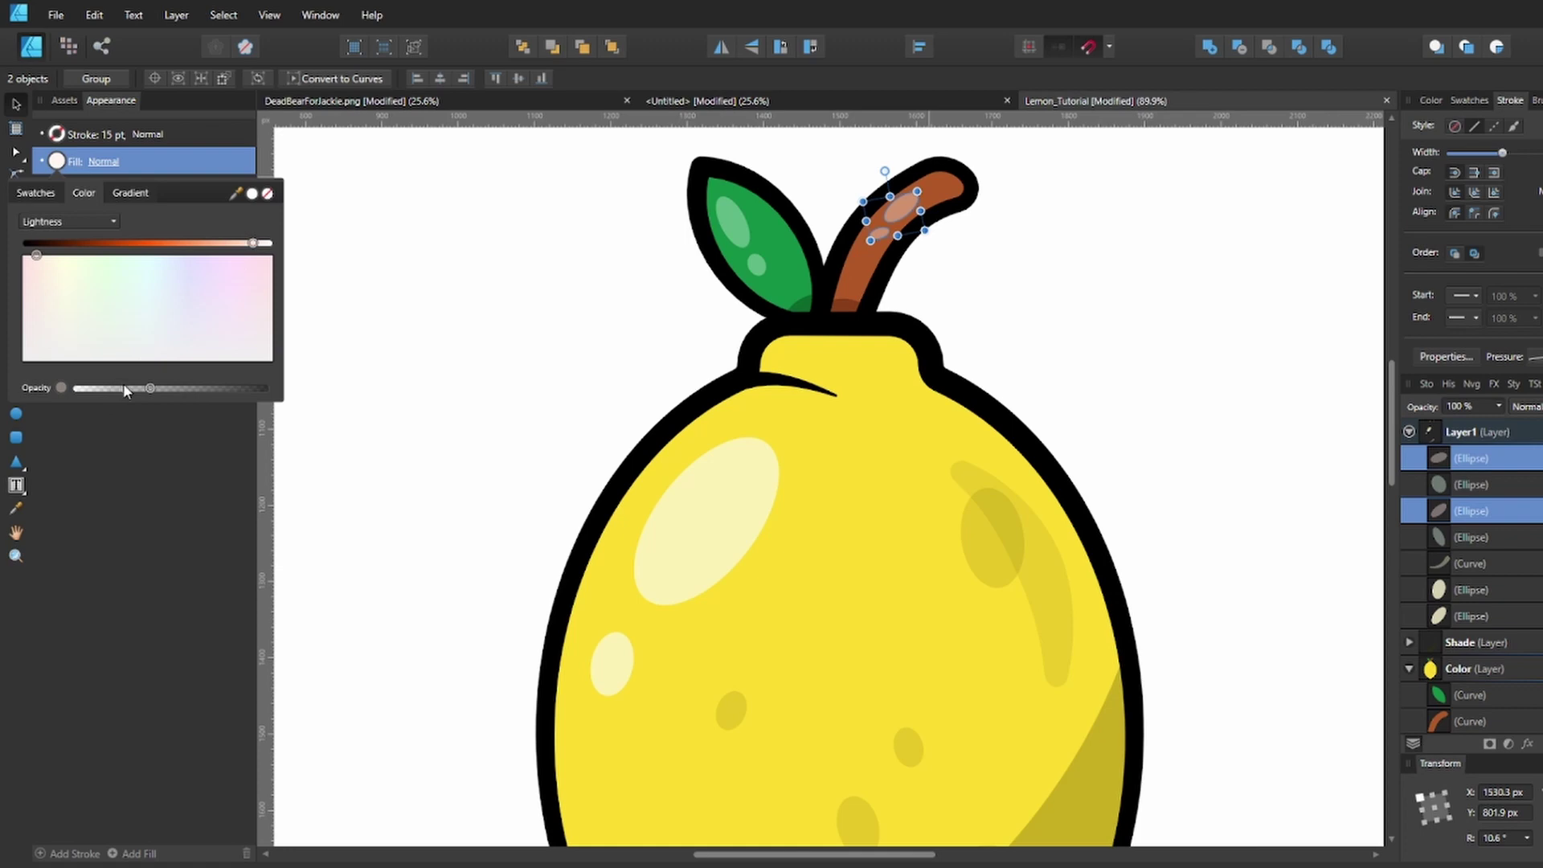
Deselect the stem highlights and collapse the Layer1, Shade and Color layers so only the top-level layers are listed
left_click(529, 386)
scroll(528, 386, "down", 3)
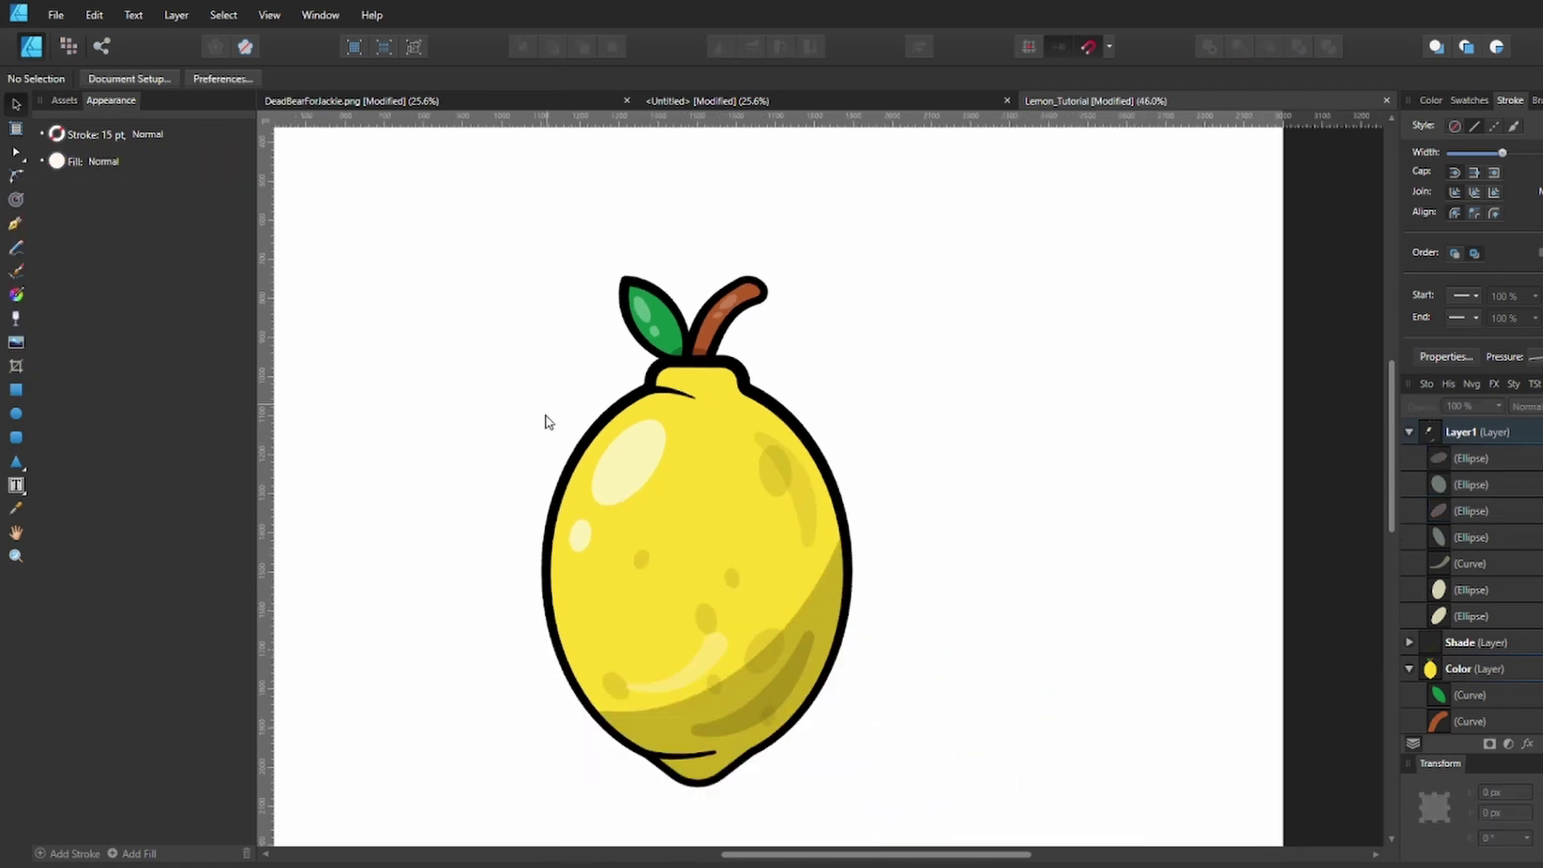
left_click(1412, 438)
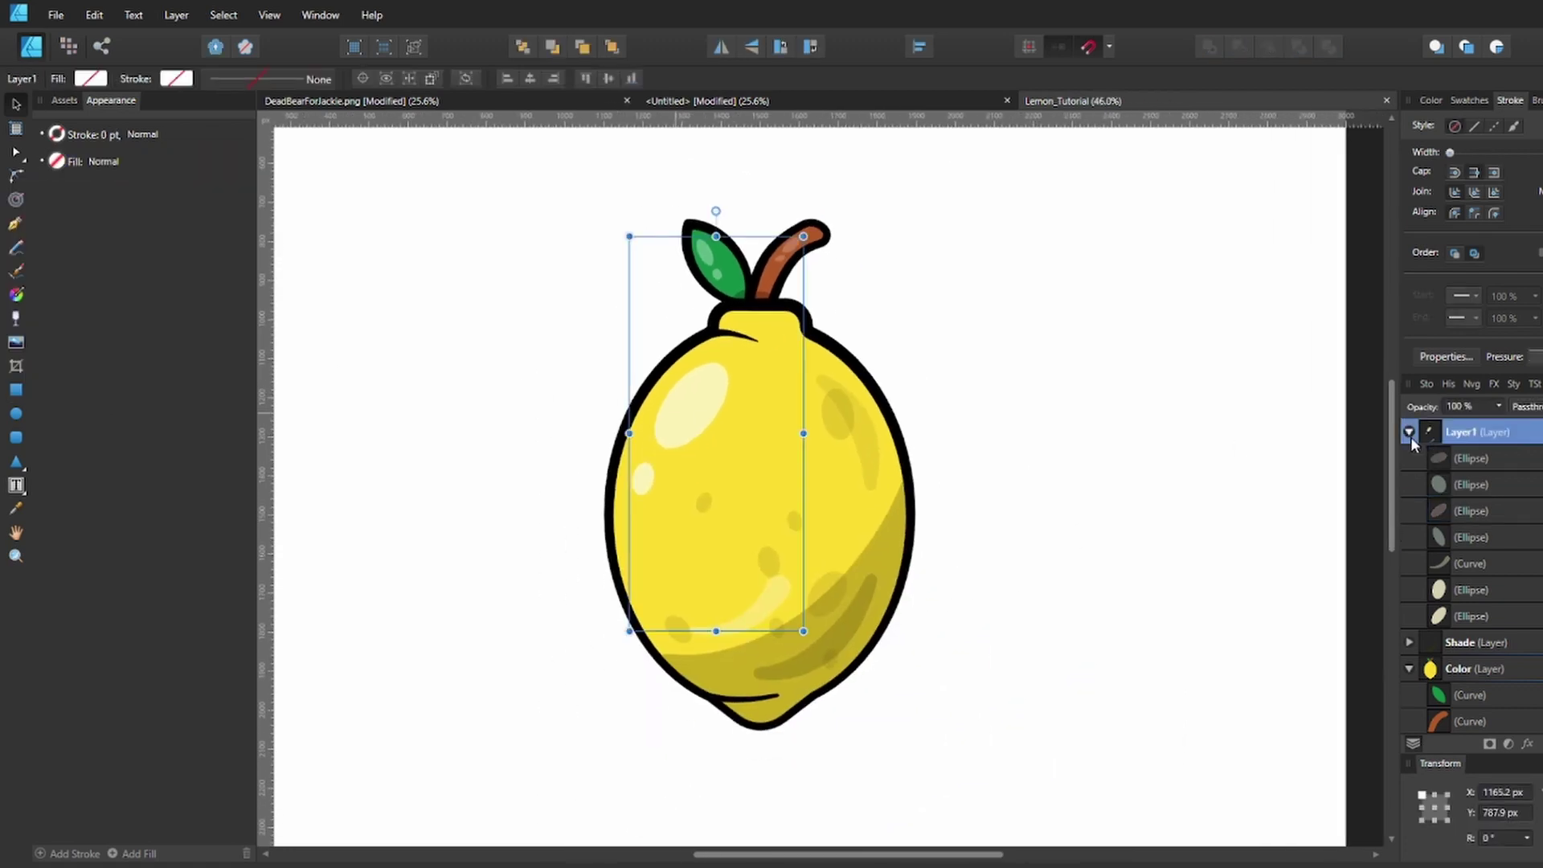
left_click(1410, 436)
left_click(1409, 487)
left_click(1409, 487)
left_click(1409, 510)
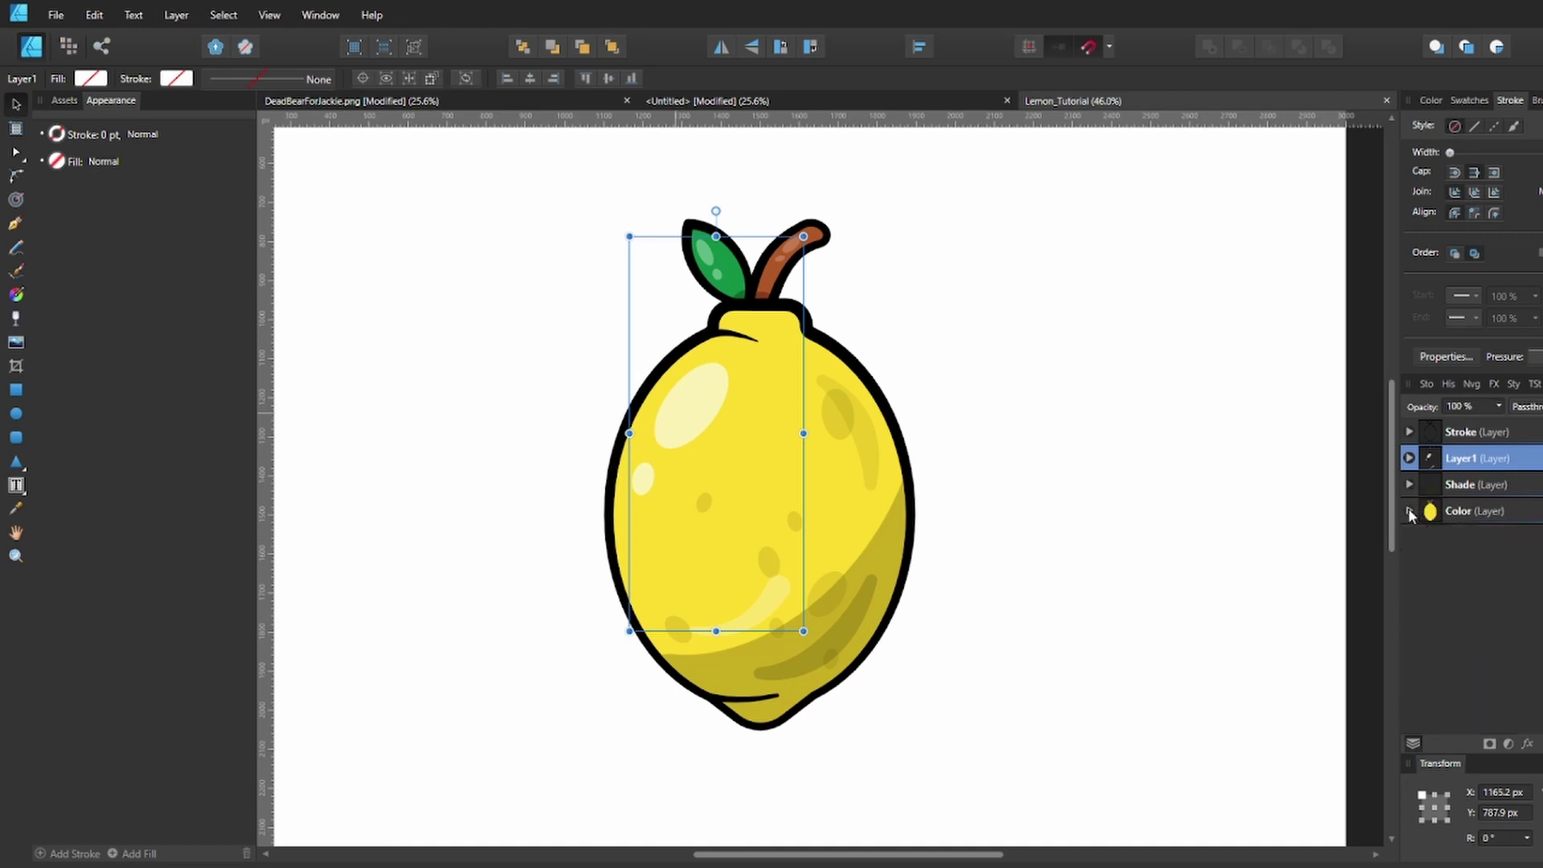
Select all five outline curves in the Stroke layer and apply the black PANTONE+ CMYK Coated swatch to their strokes
scroll(1044, 561, "left", 2)
key("alt")
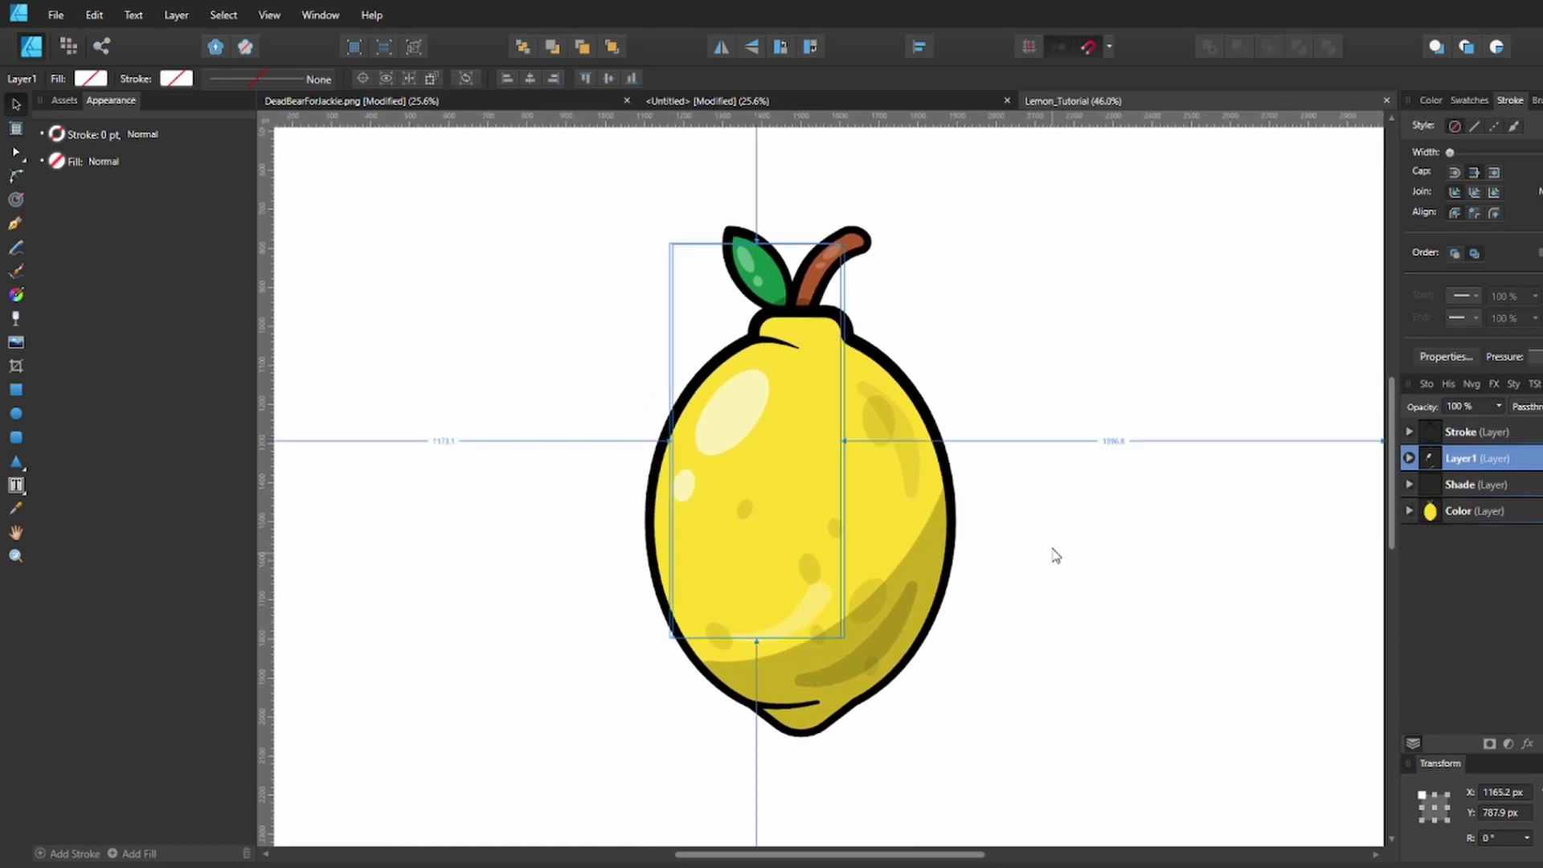
scroll(1047, 395, "up", 2)
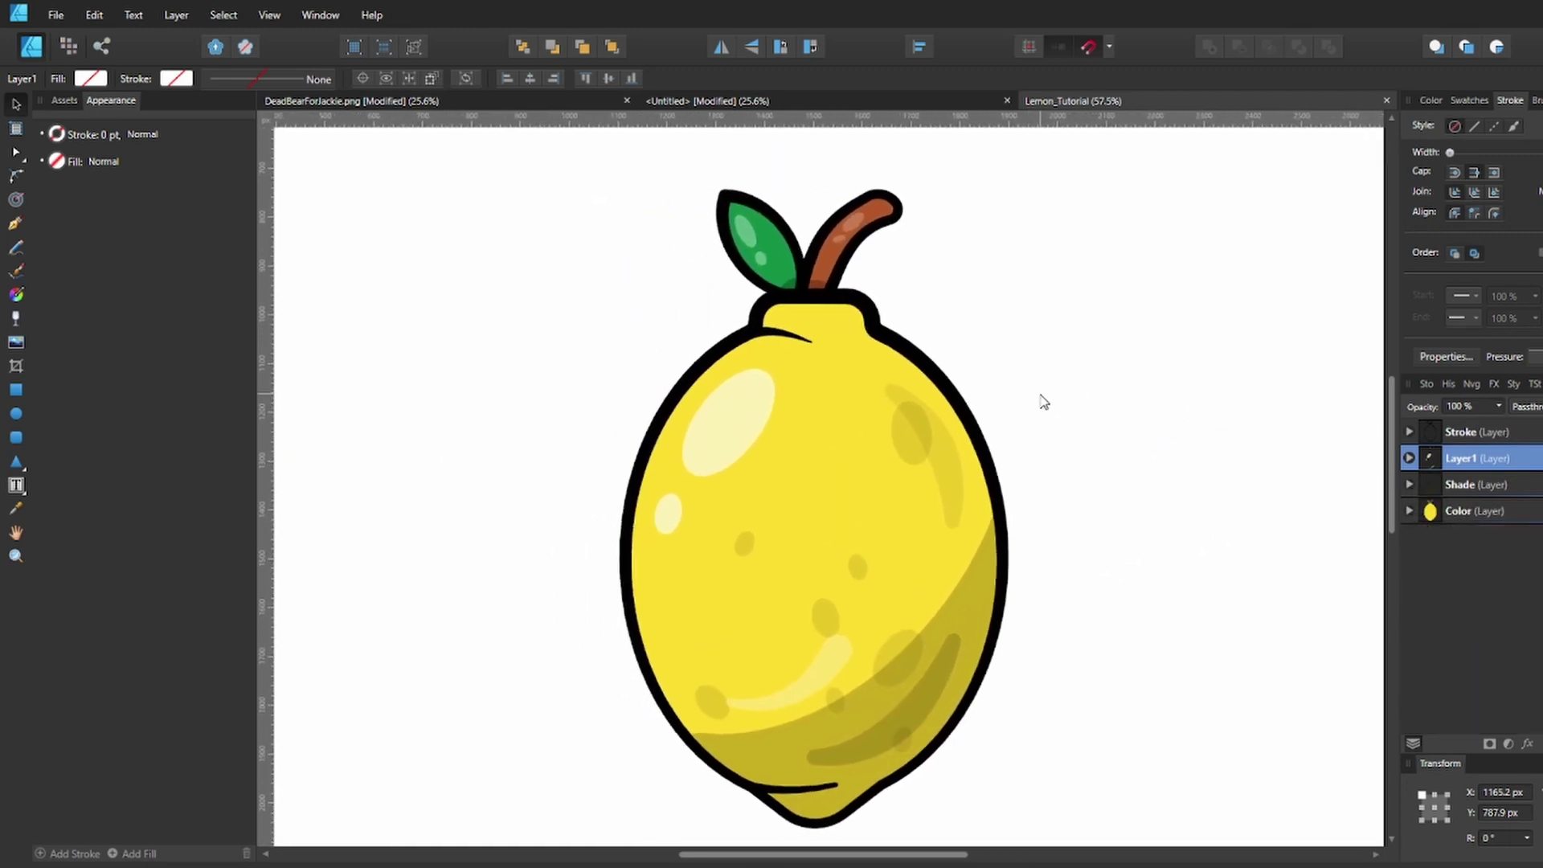
left_click(1419, 432)
left_click(1409, 432)
left_click(1423, 453)
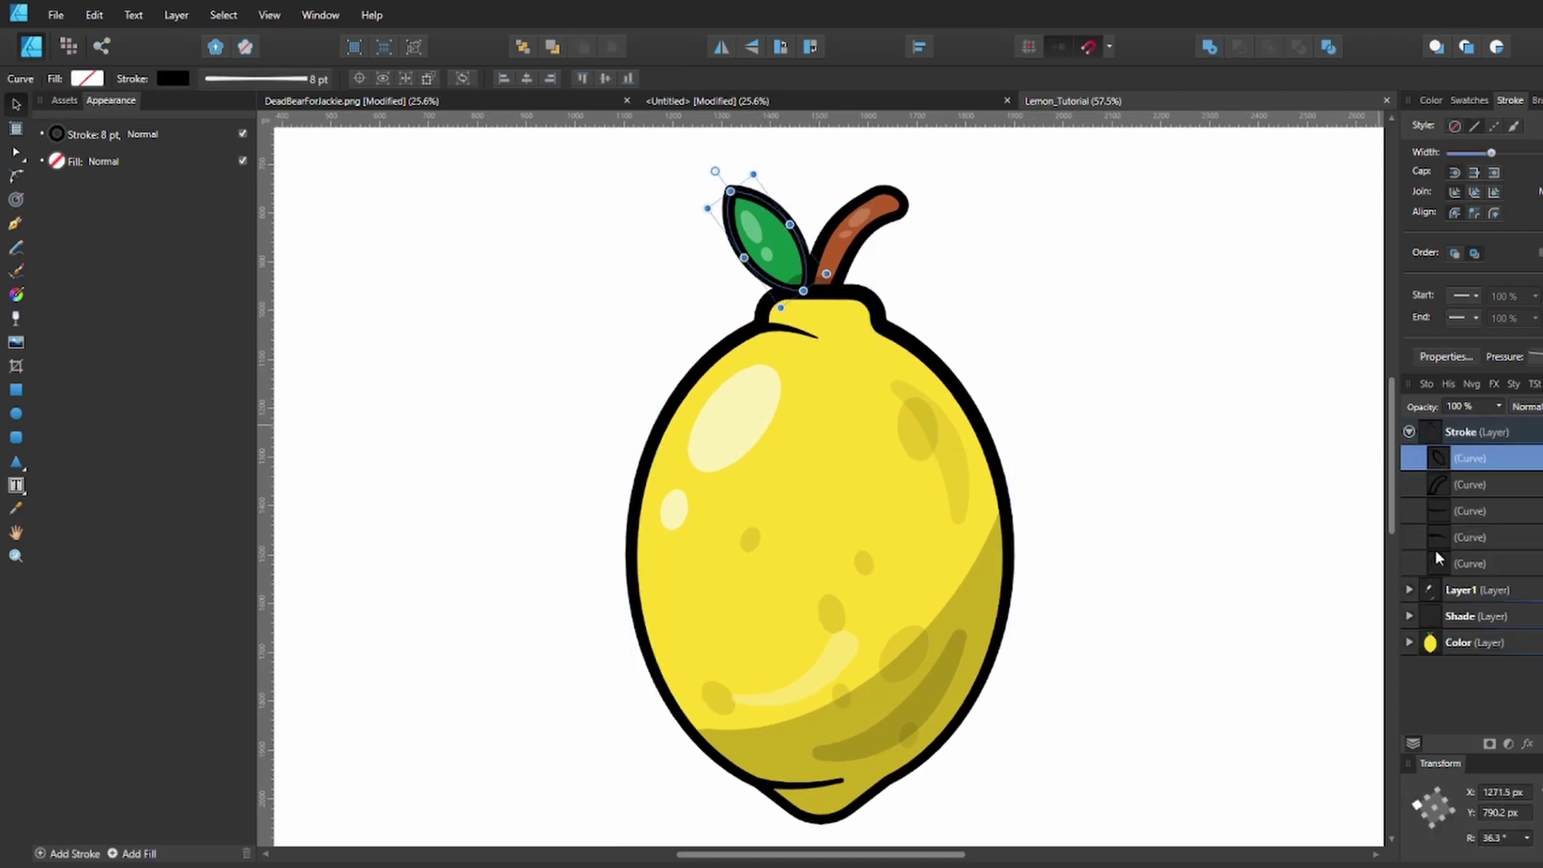
left_click(1437, 561, "shift")
left_click(64, 137)
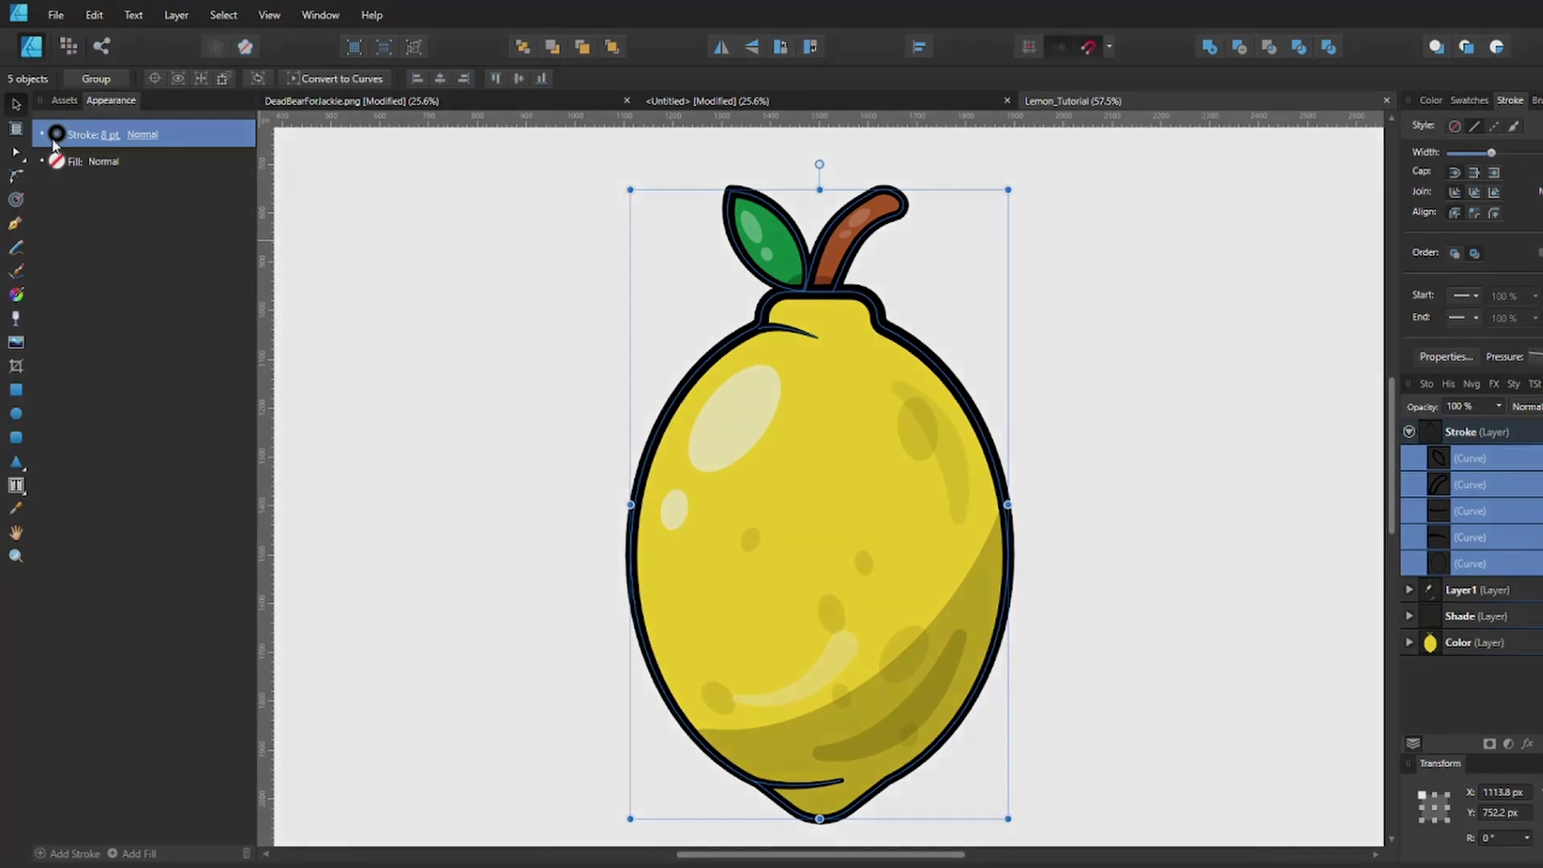
left_click(54, 134)
left_click(48, 173)
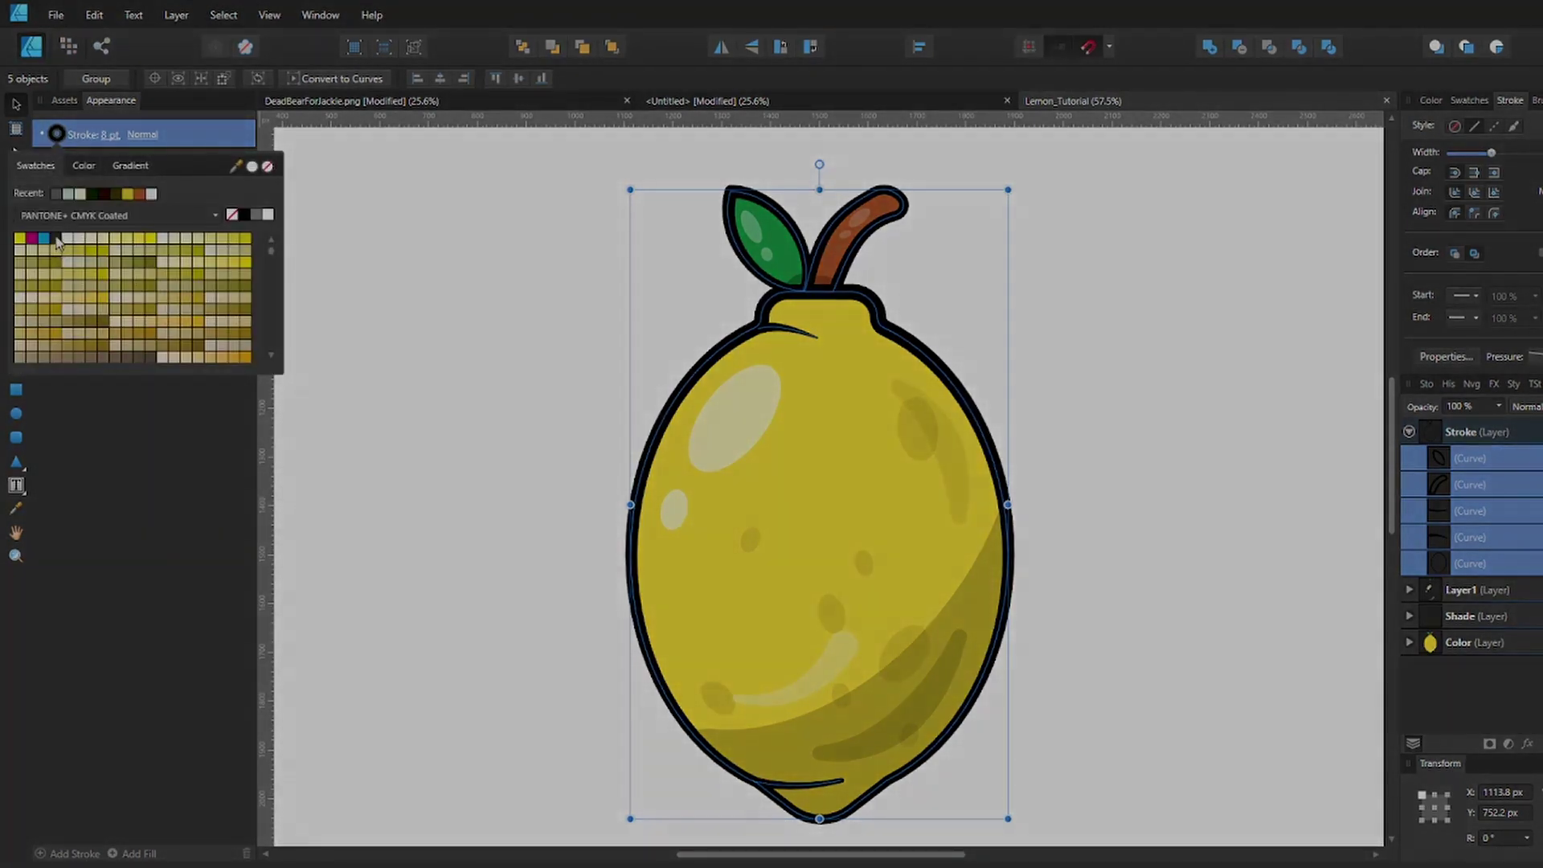
left_click(83, 249)
left_click(536, 307)
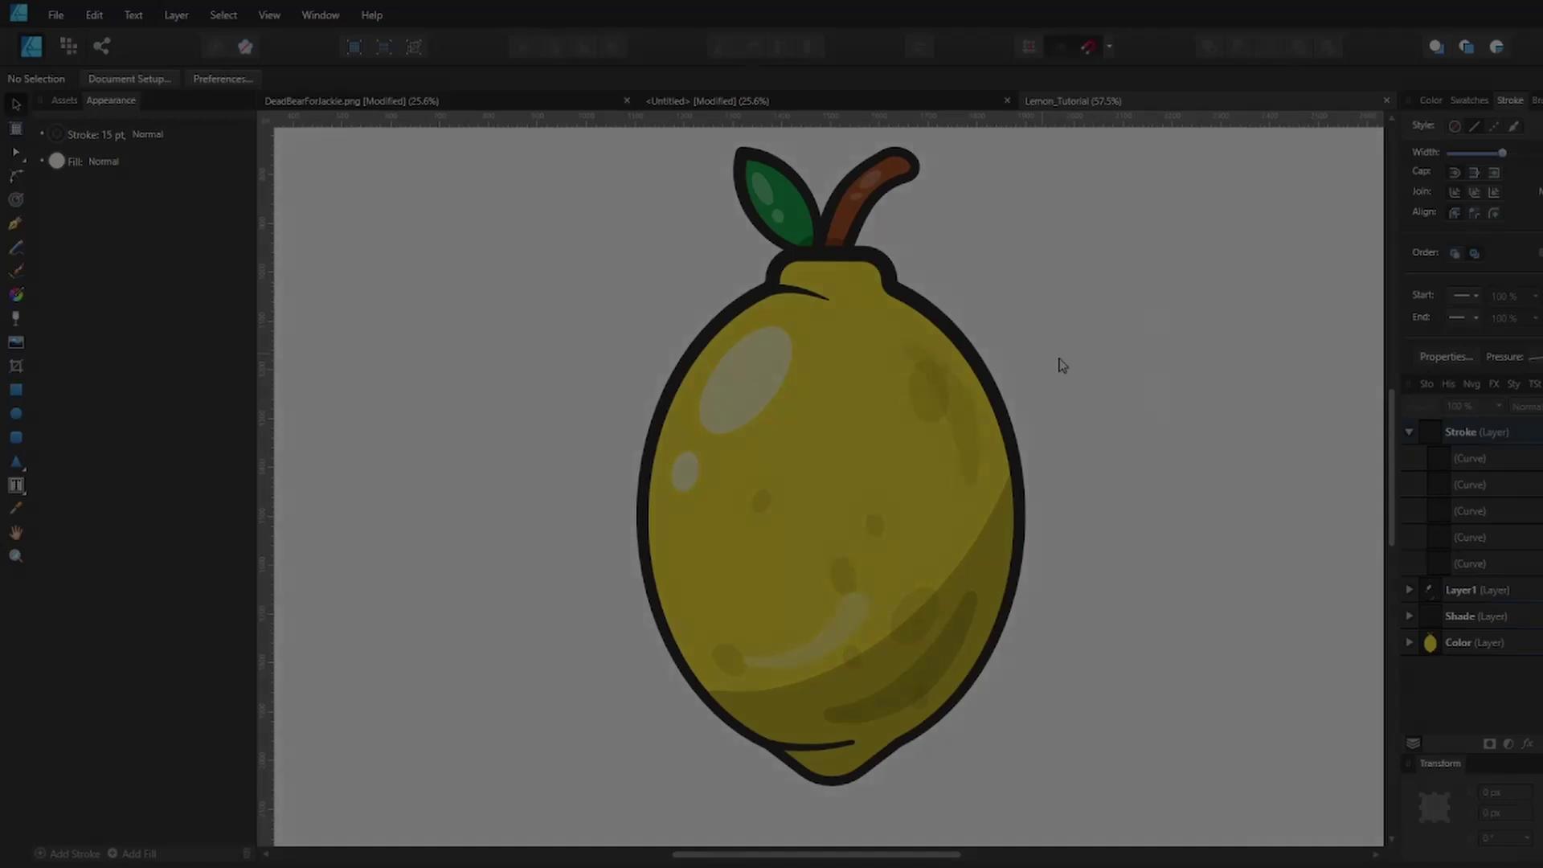
scroll(1069, 370, "down", 1)
scroll(1123, 395, "up", 1)
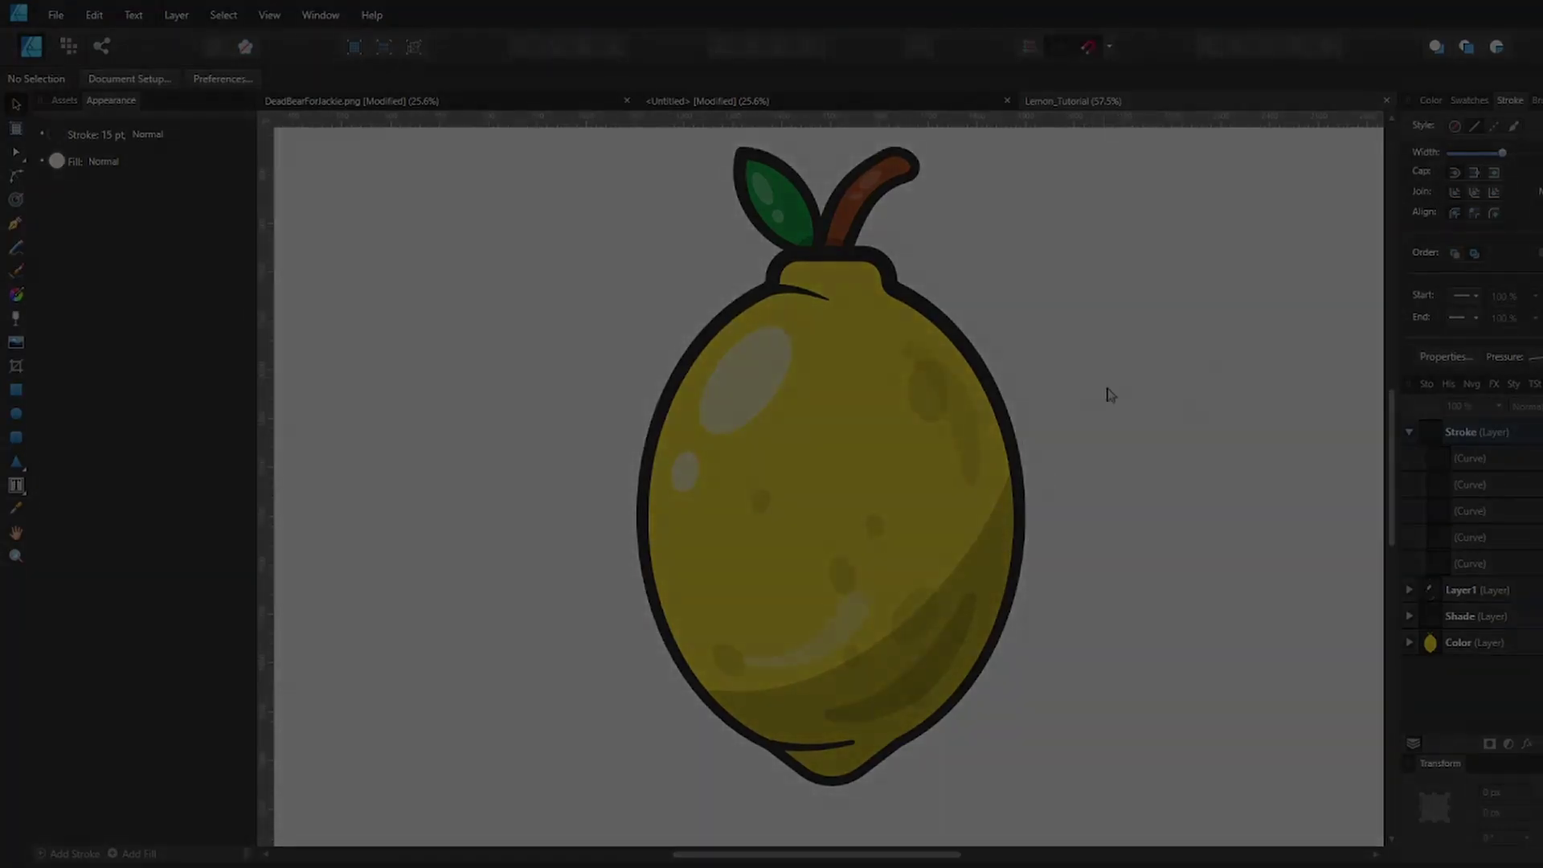
scroll(1102, 470, "up", 1)
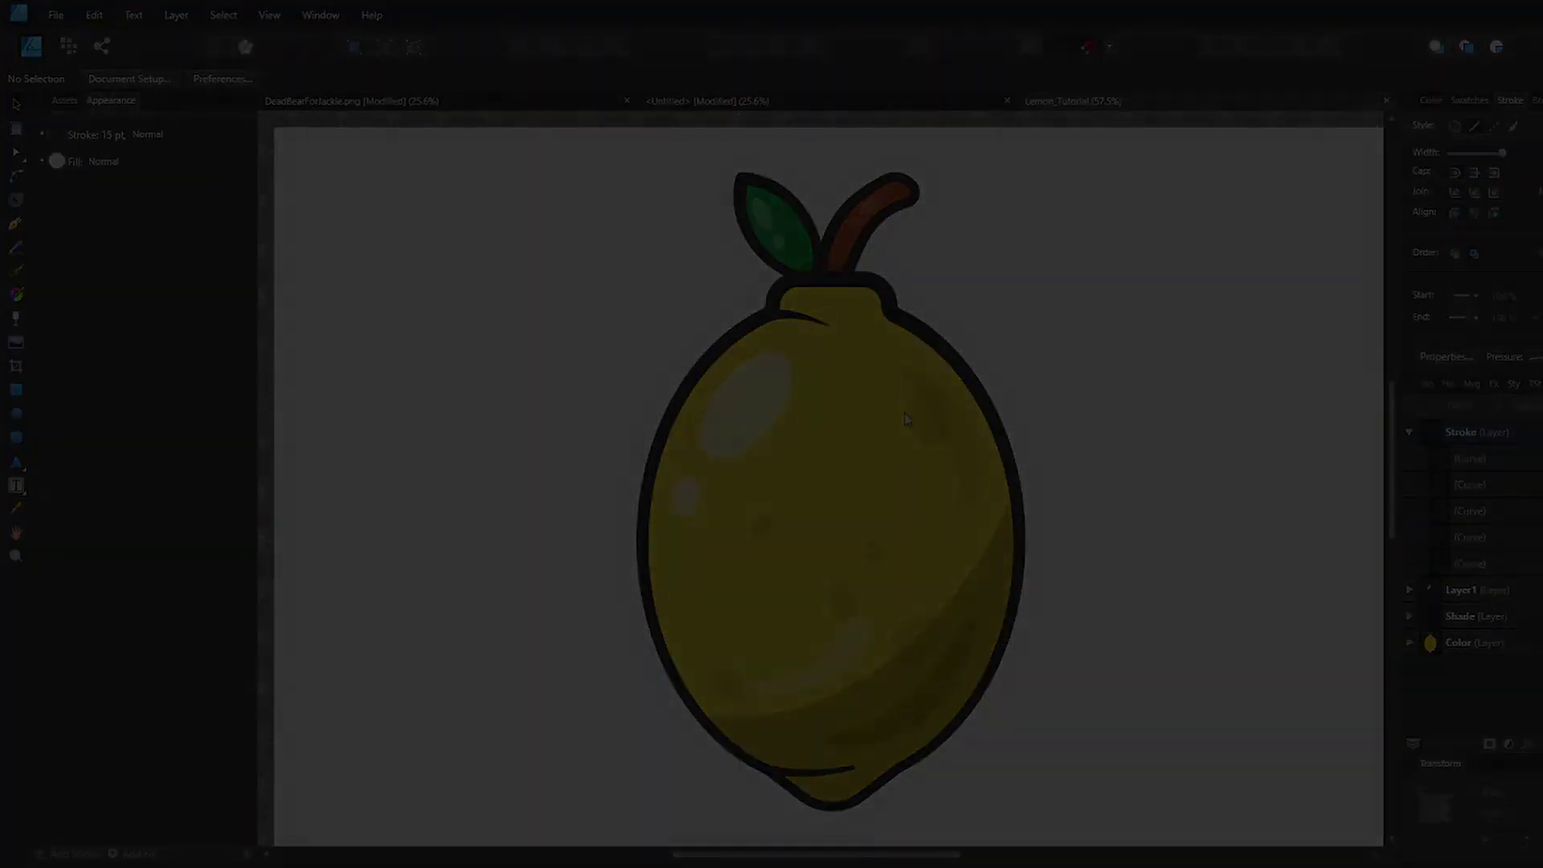